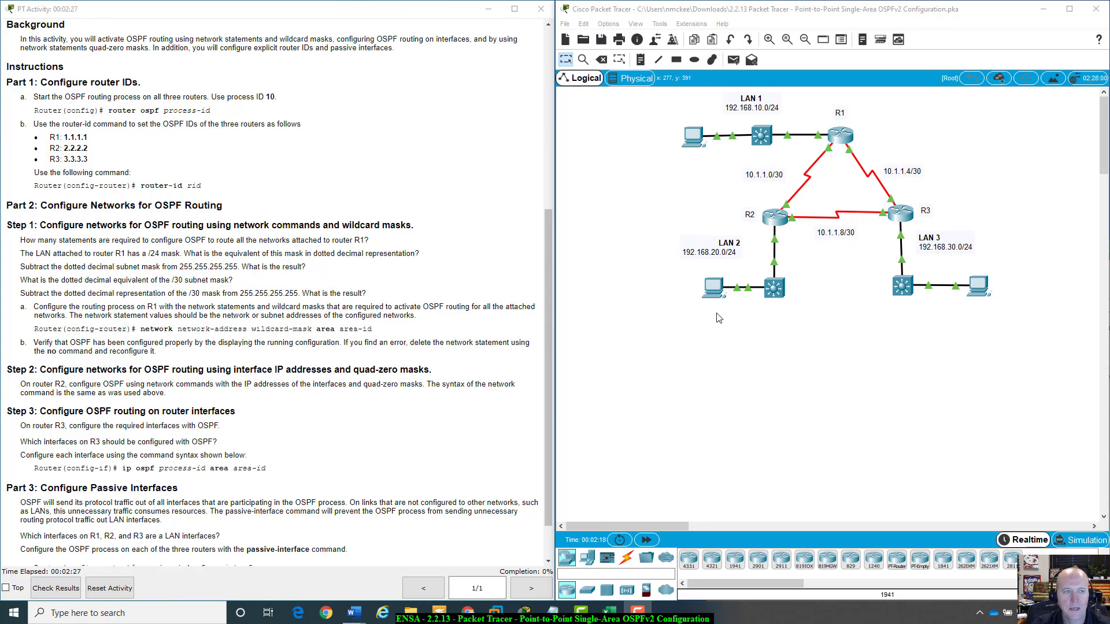
Read through the activity's addressing table and OSPF configuration instructions.
scroll(428, 317, "up", 5)
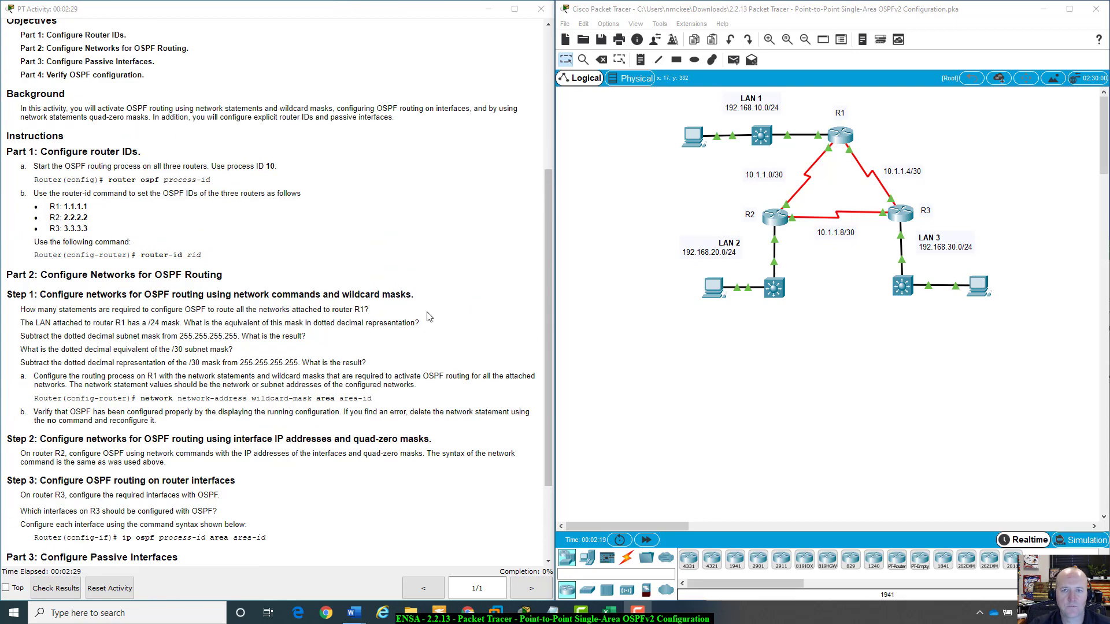
scroll(427, 317, "down", 3)
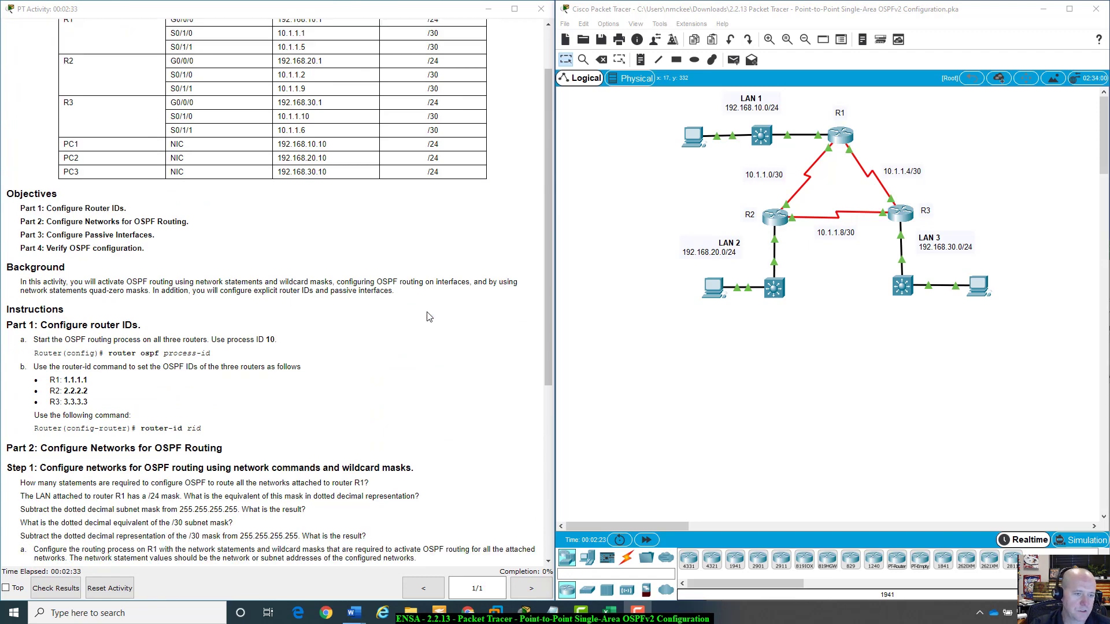
scroll(429, 316, "up", 3)
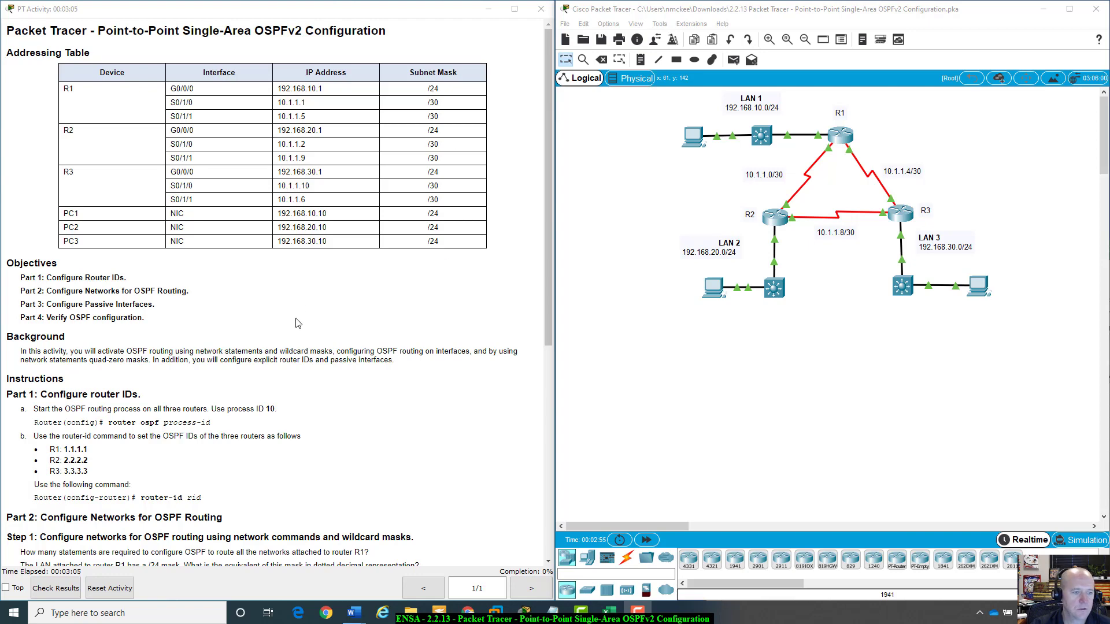
scroll(296, 329, "down", 1)
scroll(296, 331, "up", 1)
scroll(296, 330, "down", 1)
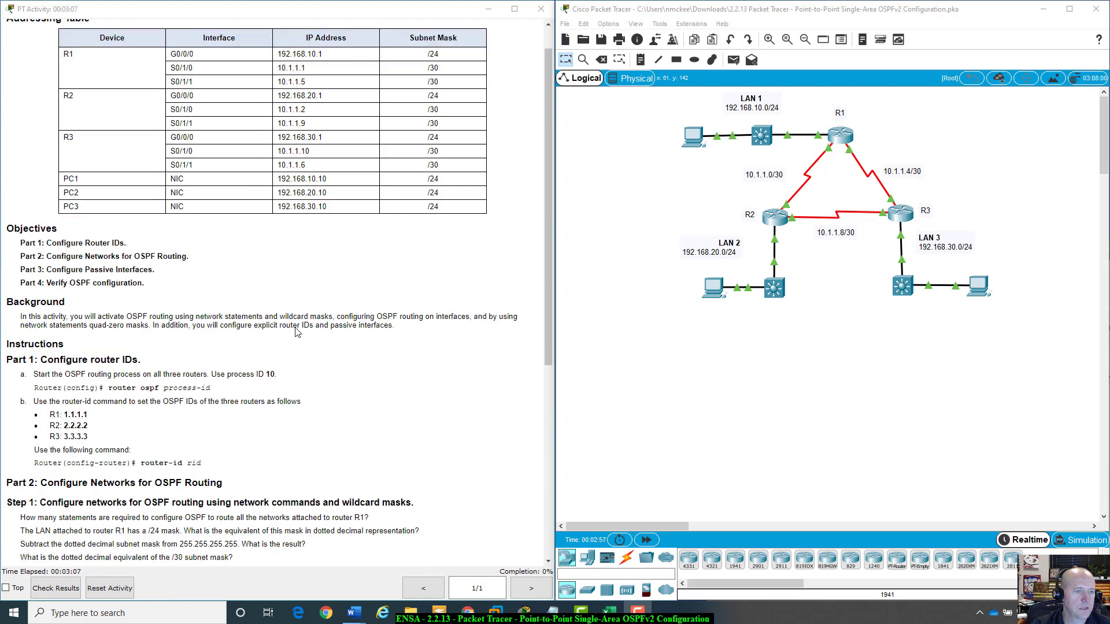
scroll(296, 332, "down", 4)
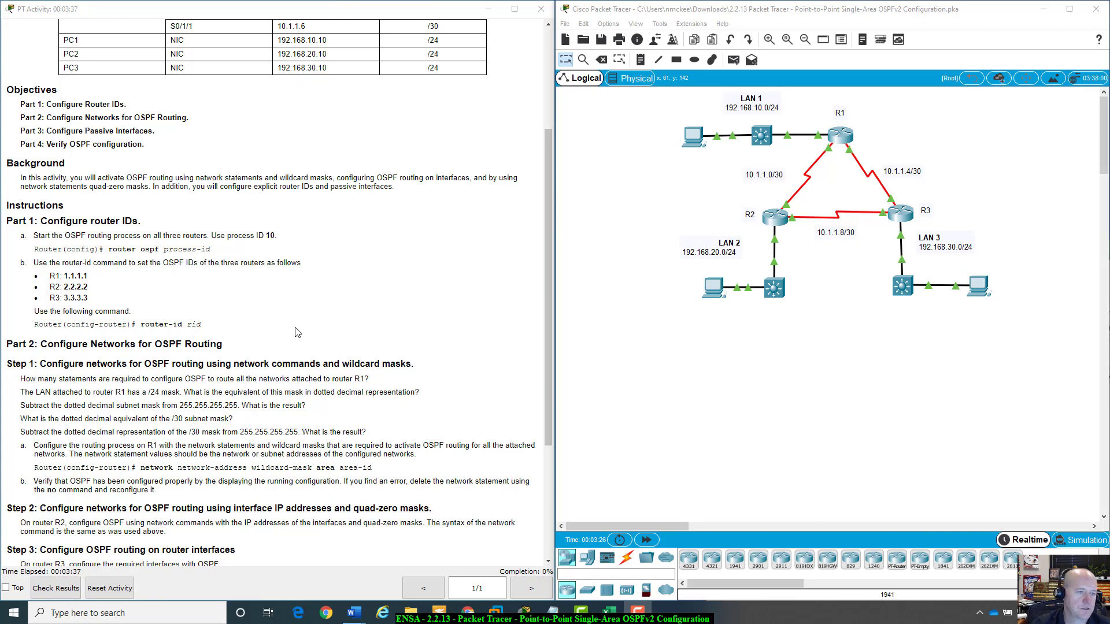
scroll(329, 345, "down", 1)
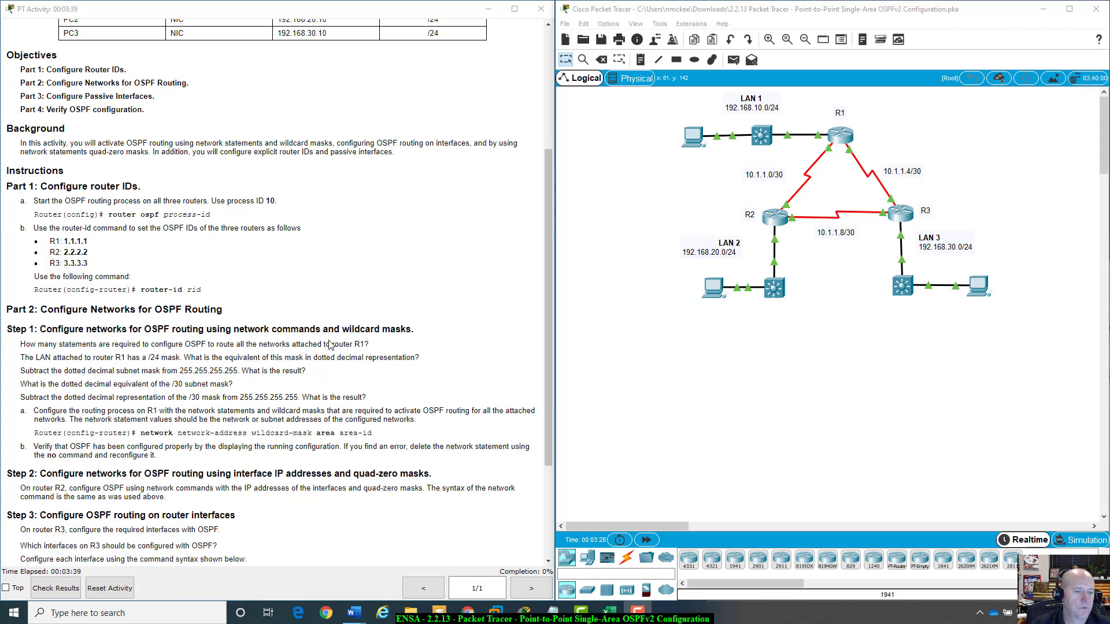
scroll(223, 266, "down", 3)
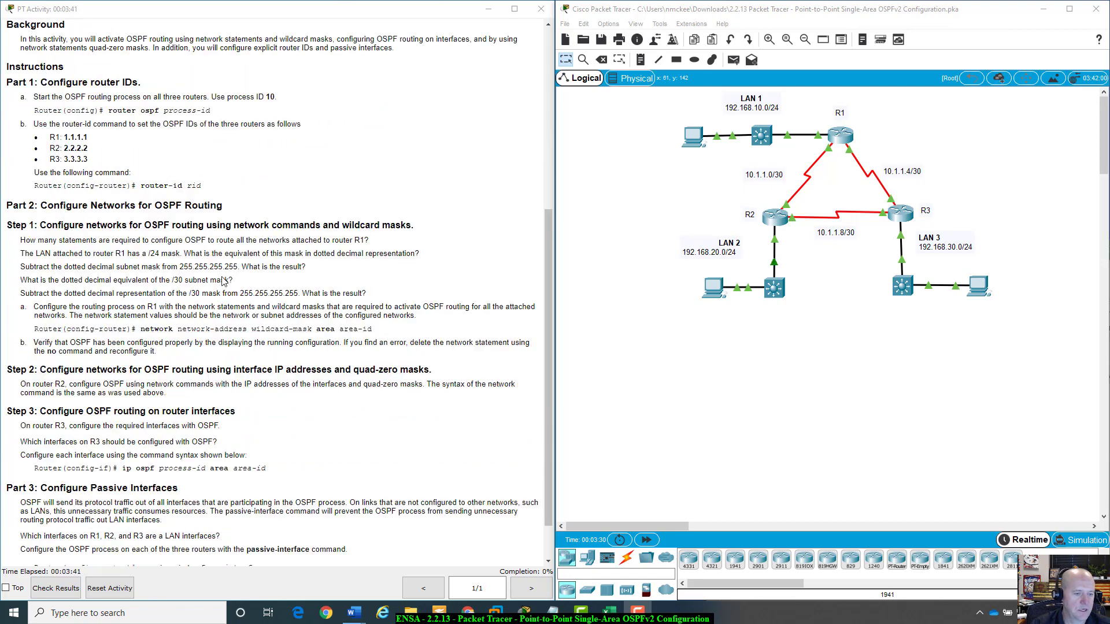
scroll(223, 280, "down", 1)
scroll(212, 405, "up", 4)
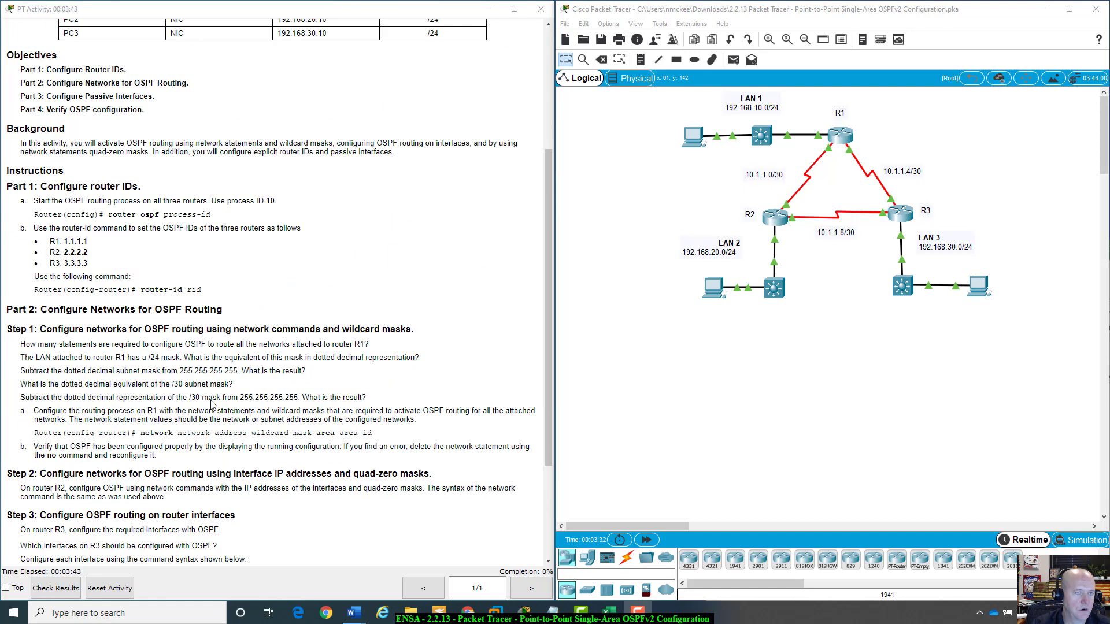
scroll(212, 404, "up", 3)
scroll(212, 404, "down", 2)
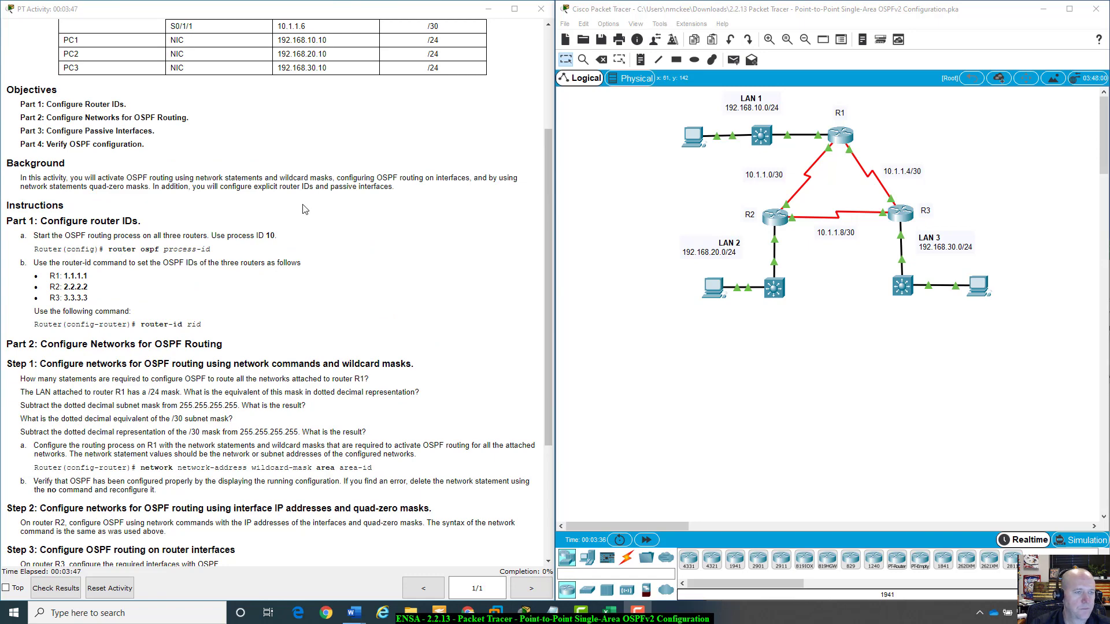
scroll(305, 209, "down", 2)
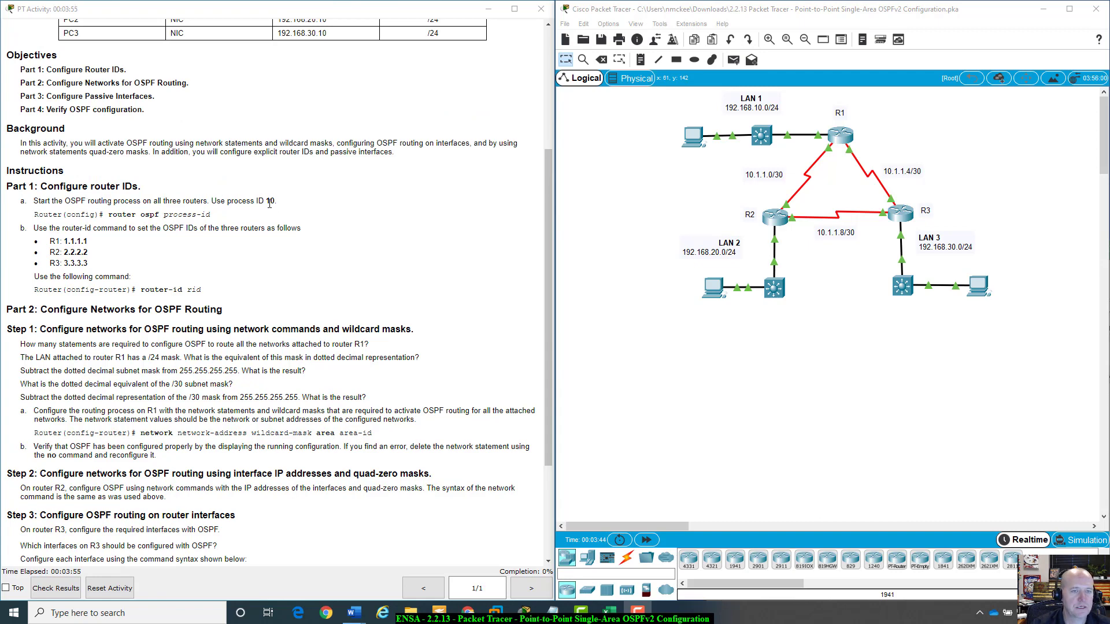
left_click_drag(164, 215, 216, 215)
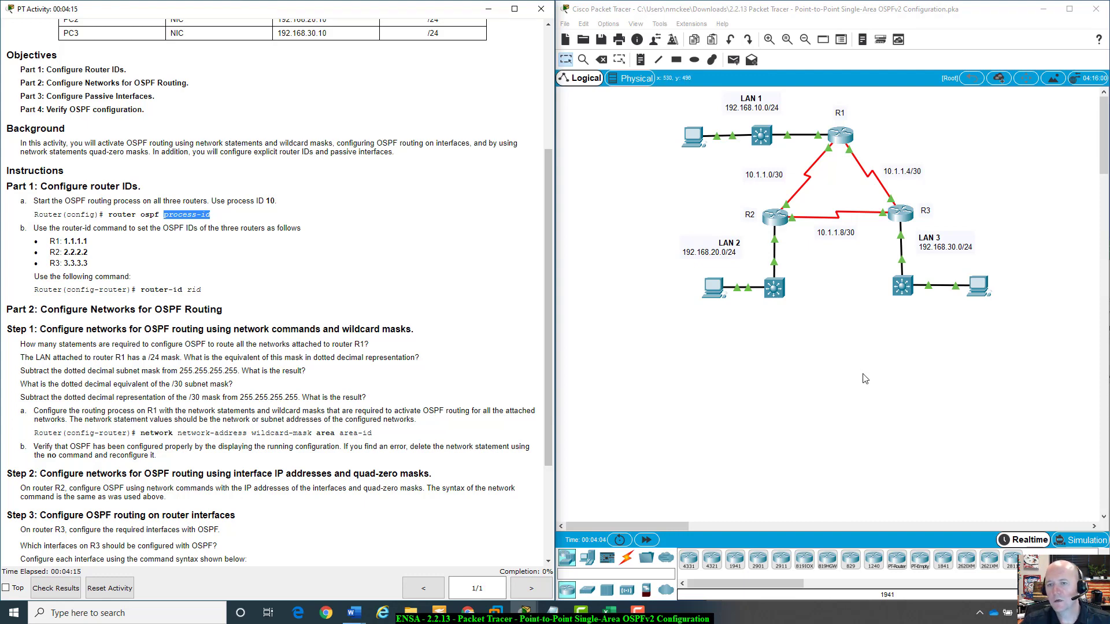
Open R1's command line interface and enter privileged EXEC mode with enable.
left_click(847, 140)
left_click_drag(611, 133, 826, 222)
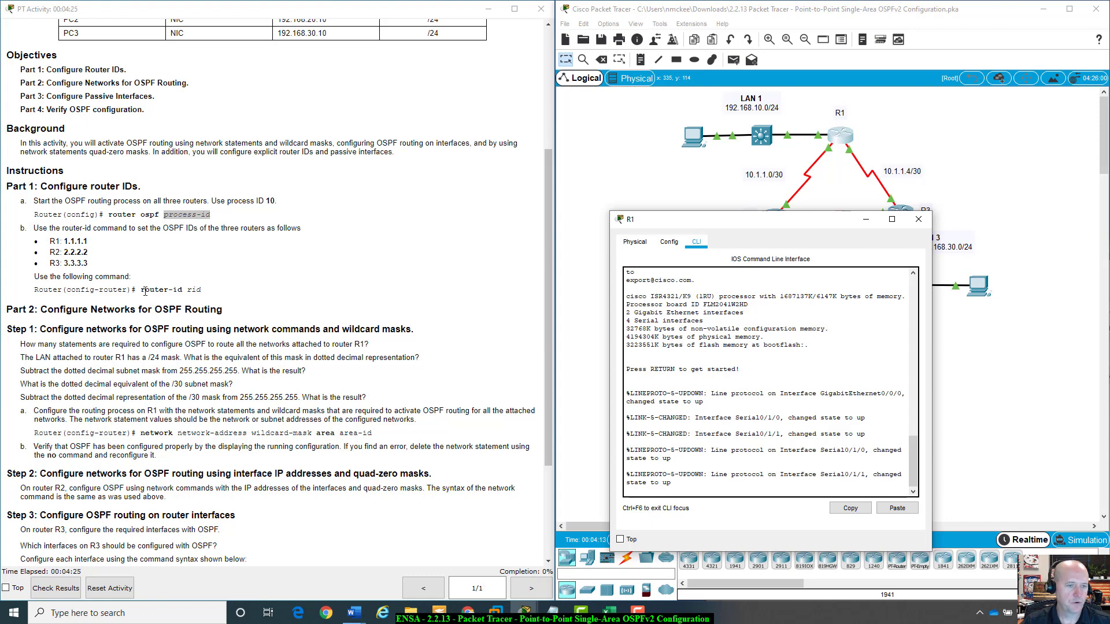
left_click_drag(751, 220, 714, 134)
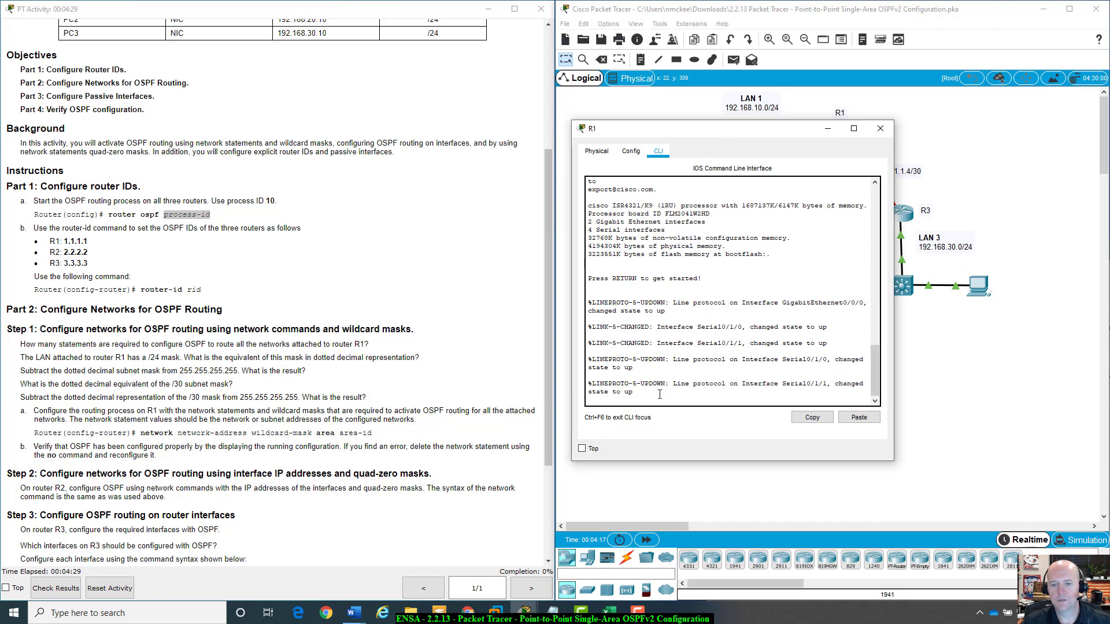
key("Return")
type("ena")
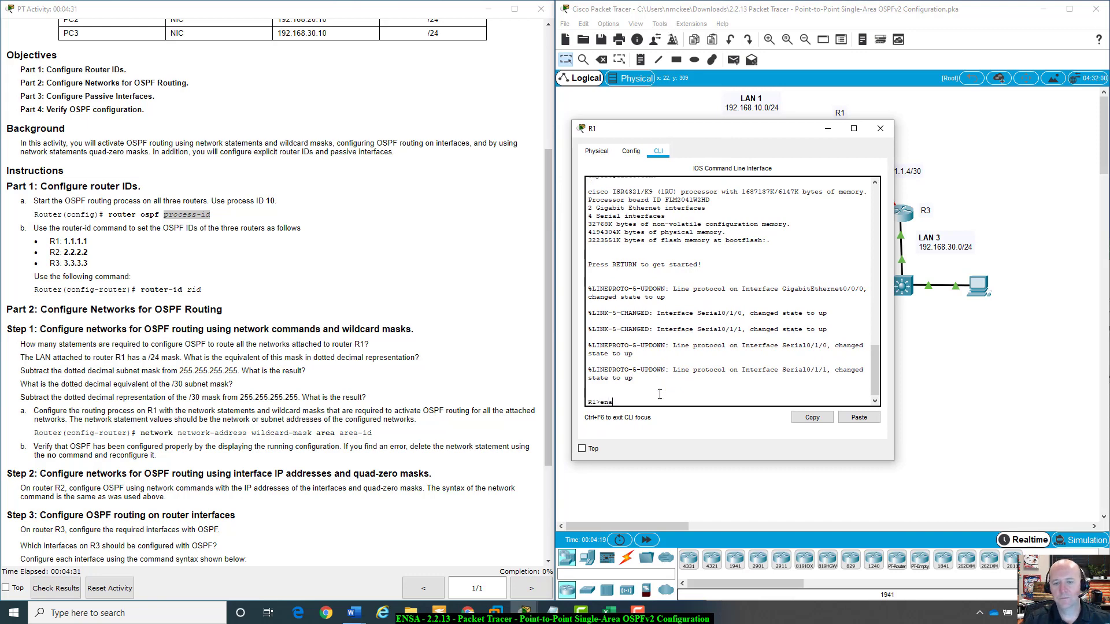
type("belle")
key("Return")
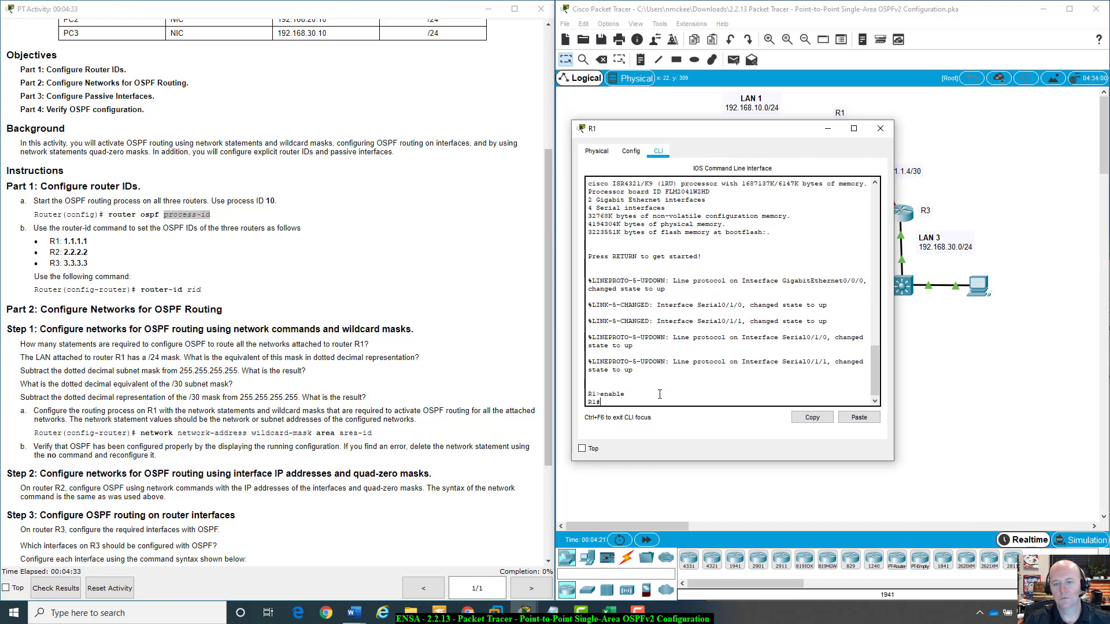
Enter global configuration mode on R1 and start the OSPF routing process with ID 10.
type("config t")
key("Return")
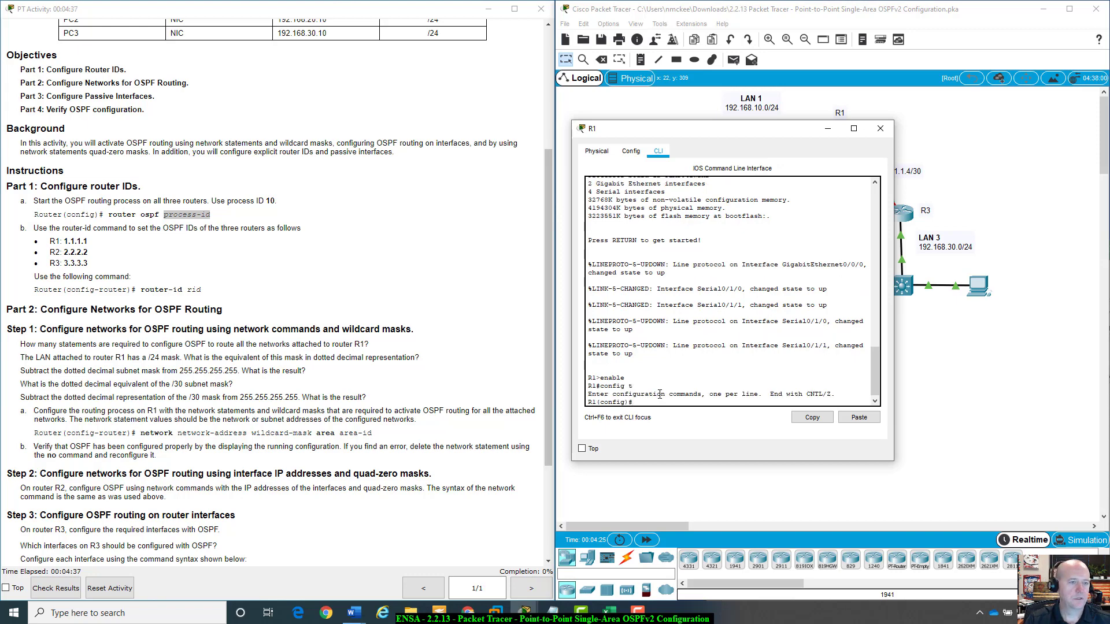
type("router")
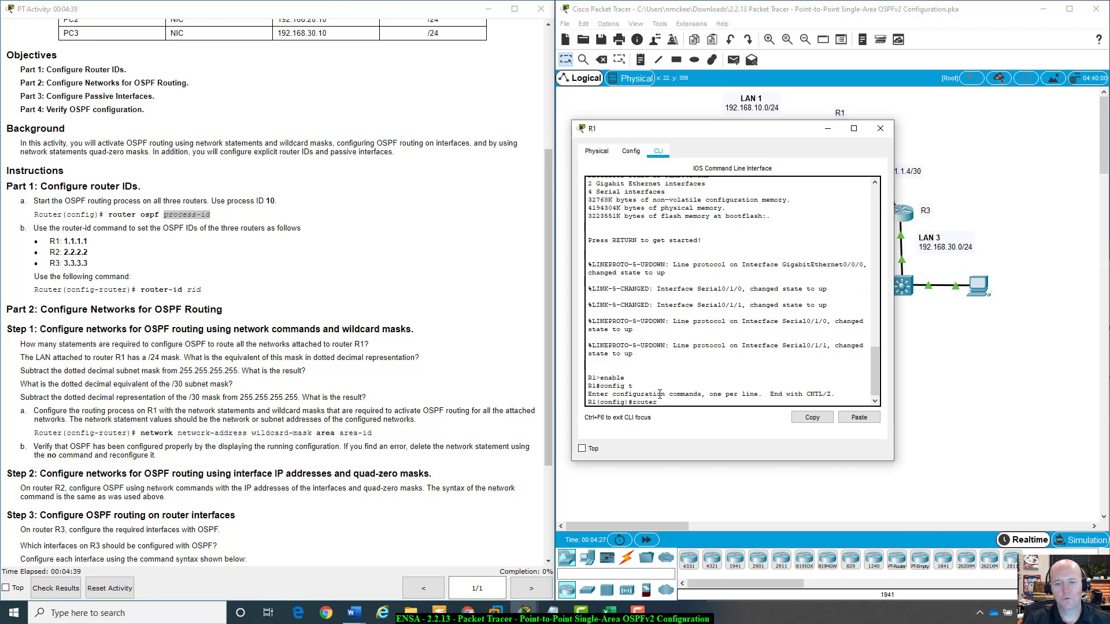
type(" os")
key("Tab")
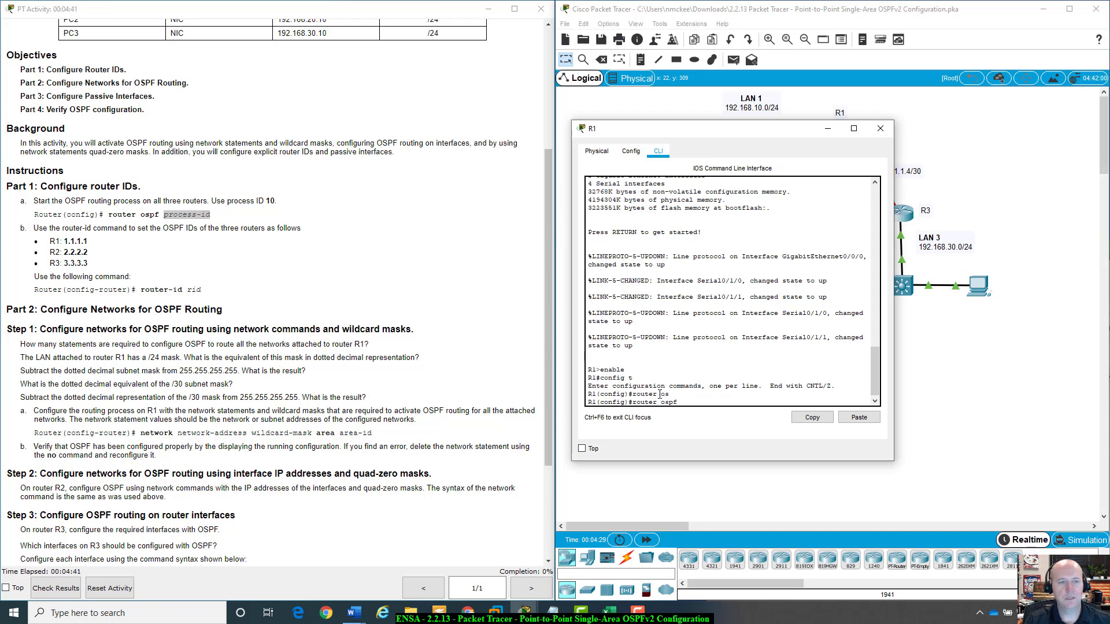
type("10")
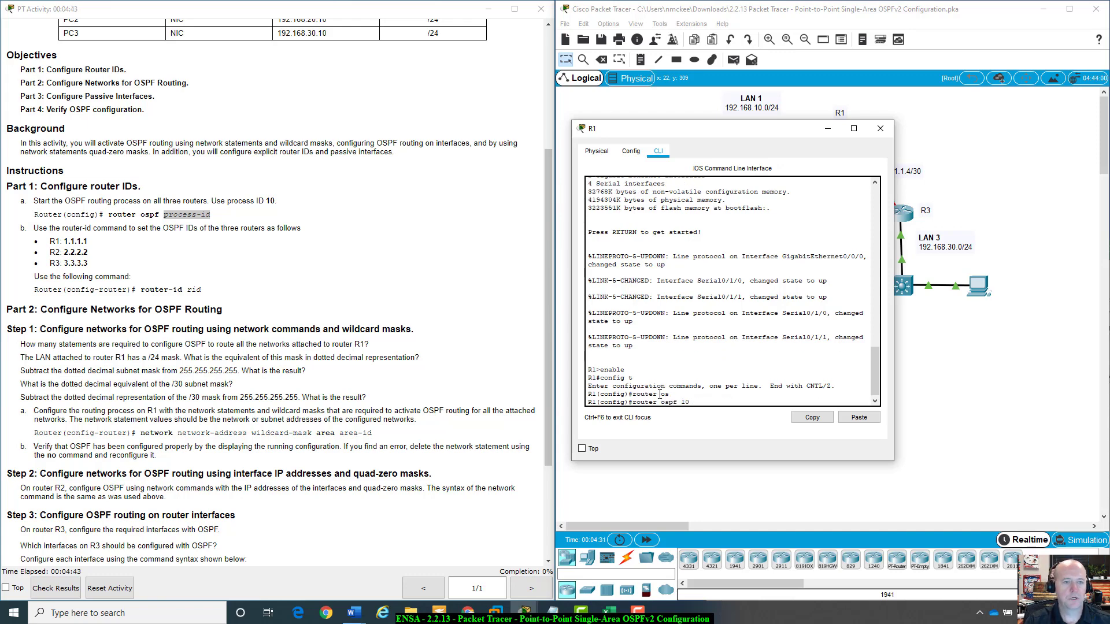
key("Return")
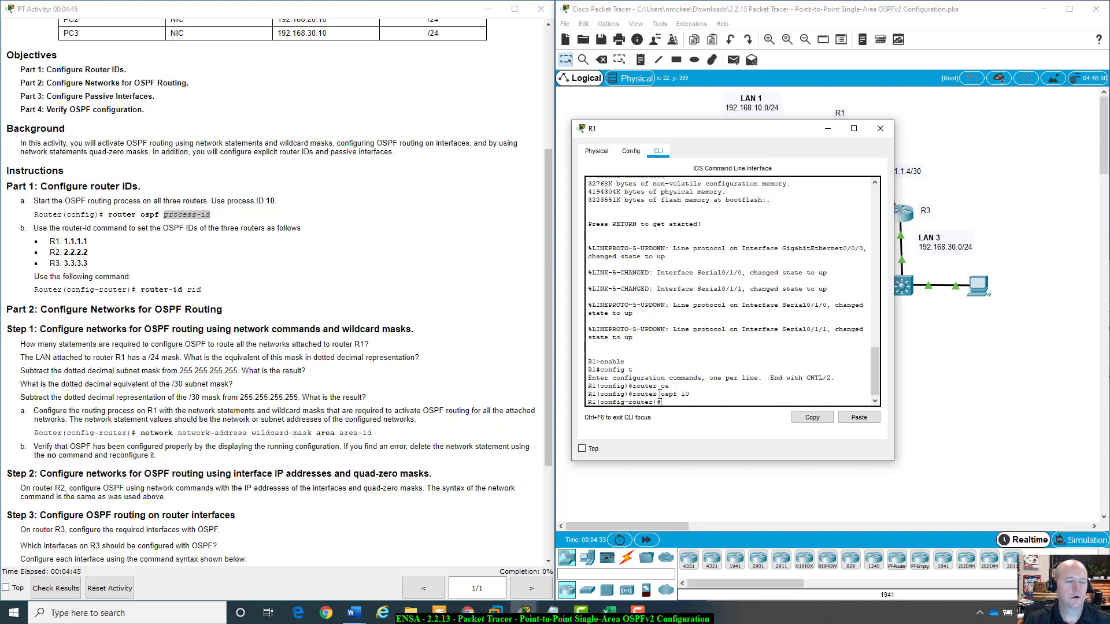
Set R1's OSPF router ID to 1.1.1.1.
type("router-id")
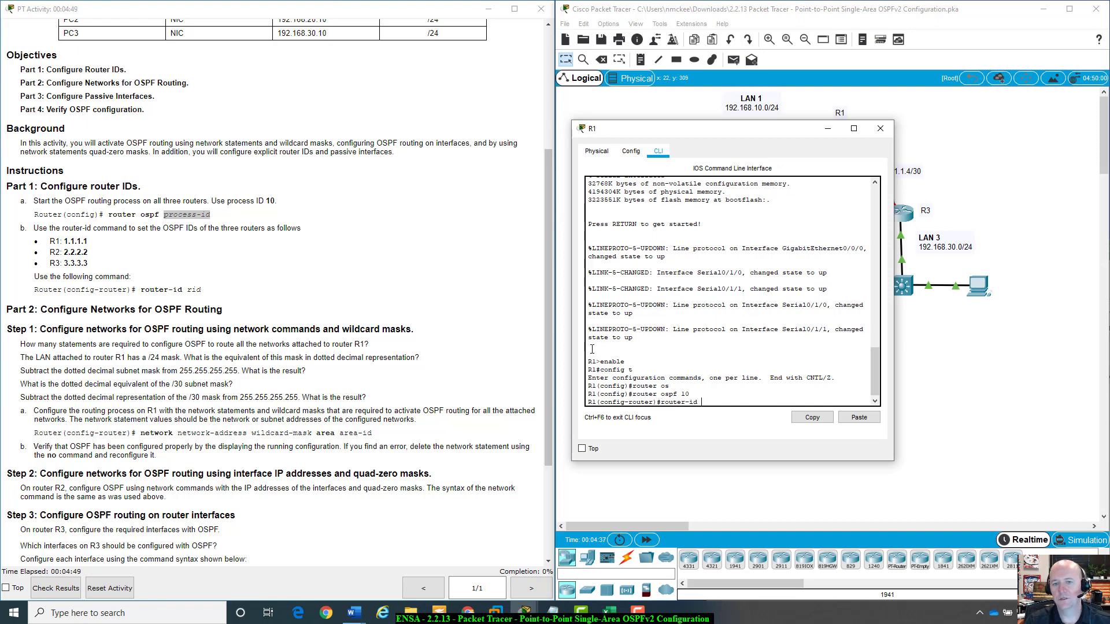
left_click_drag(726, 130, 725, 214)
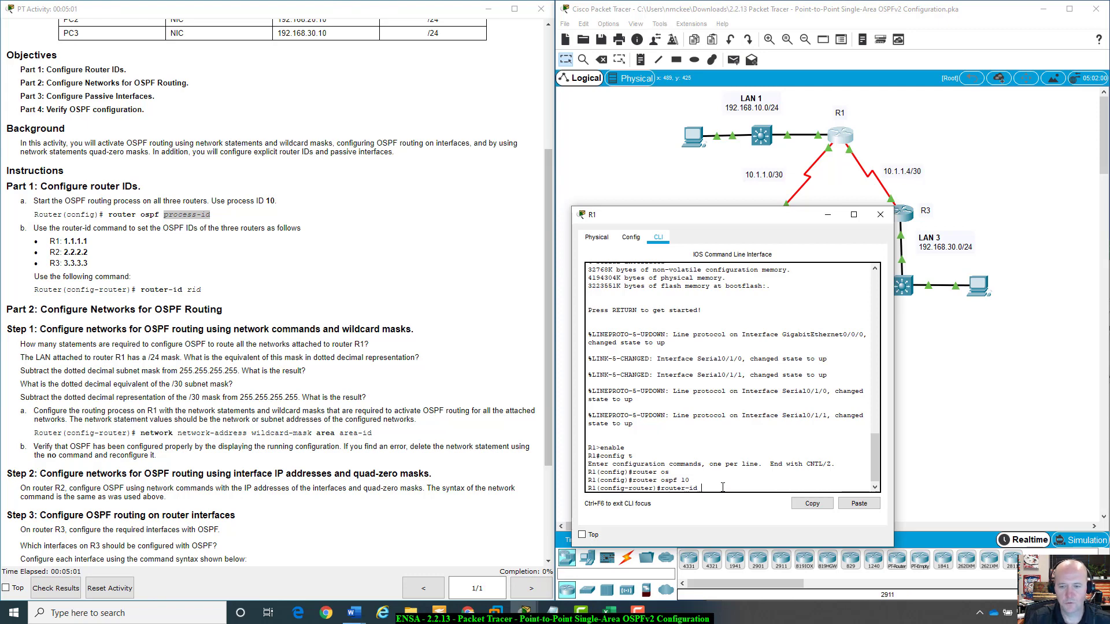
type("1.1.")
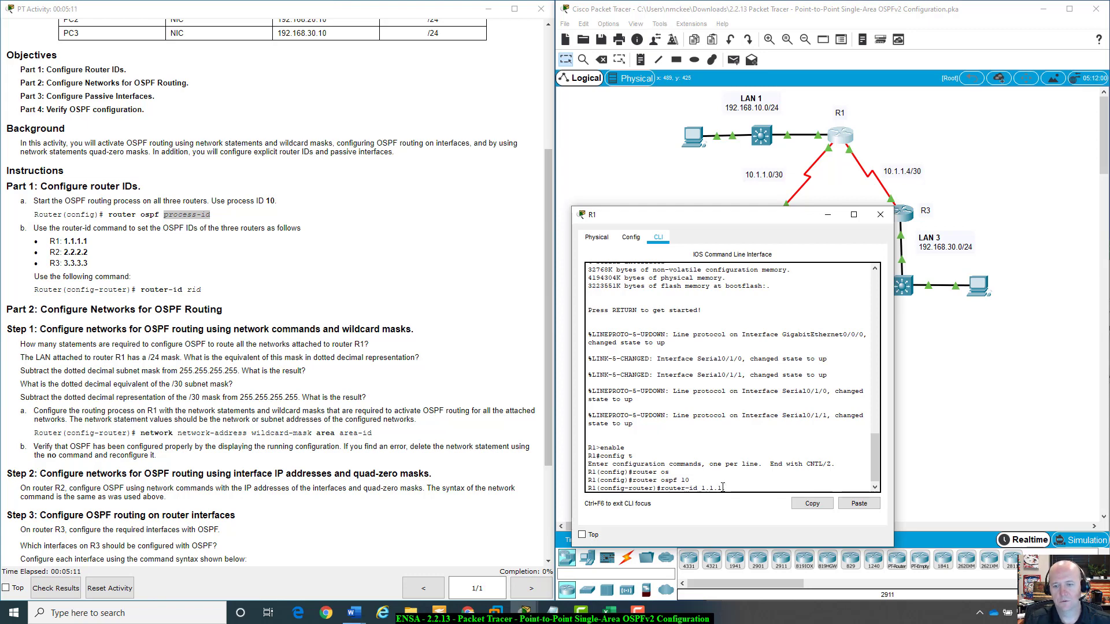
type("1.1")
key("Return")
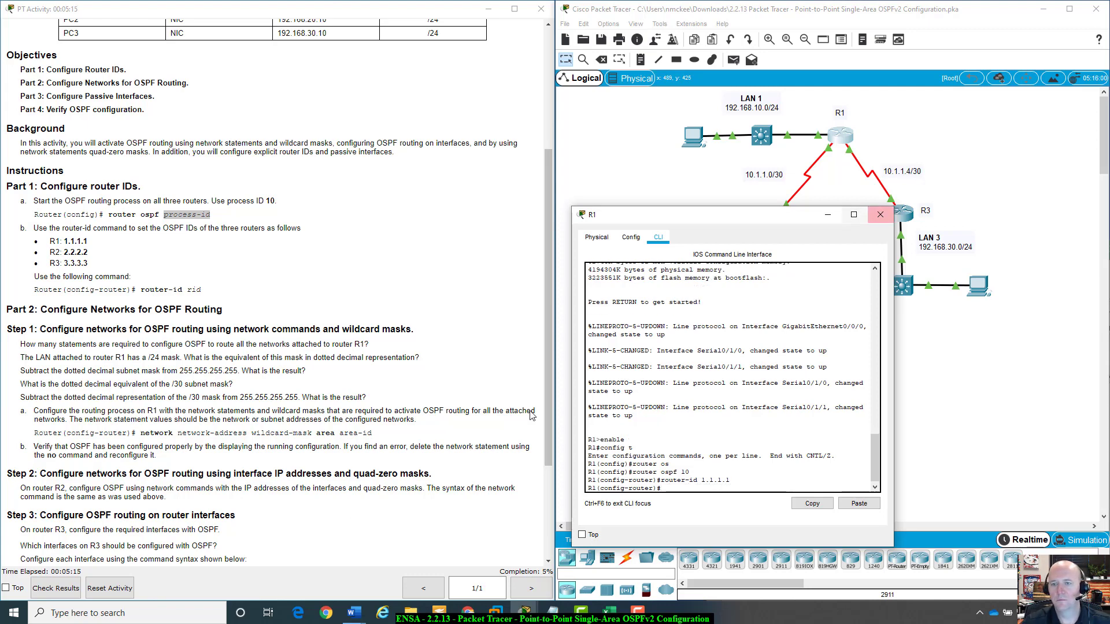
Open R2's command line interface and scroll through its startup output.
left_click_drag(765, 223, 808, 302)
left_click(776, 222)
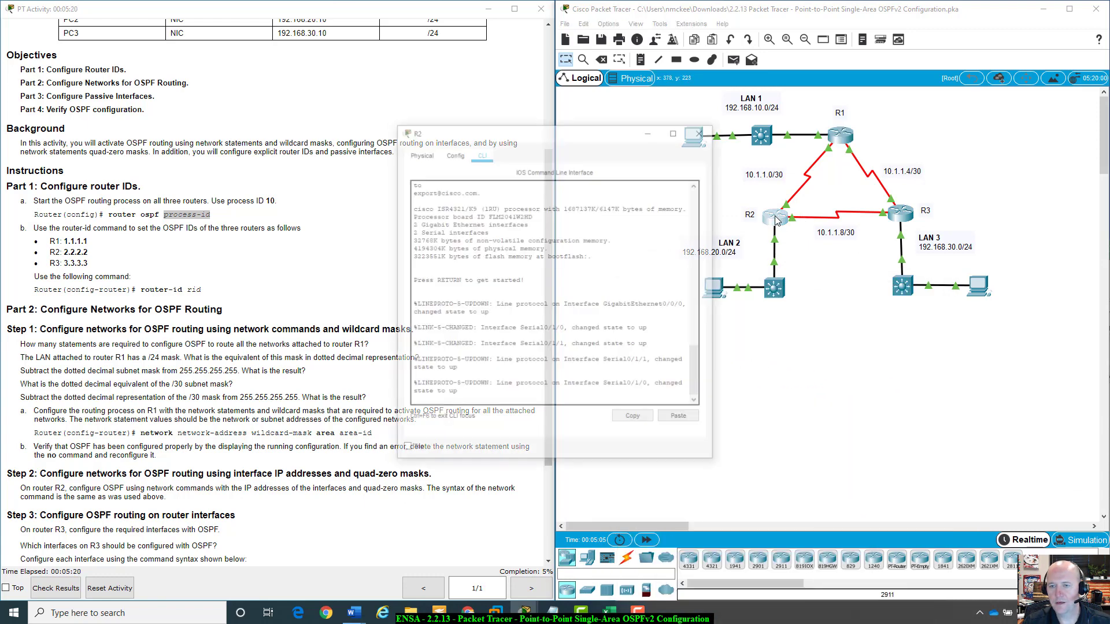
left_click_drag(601, 135, 779, 196)
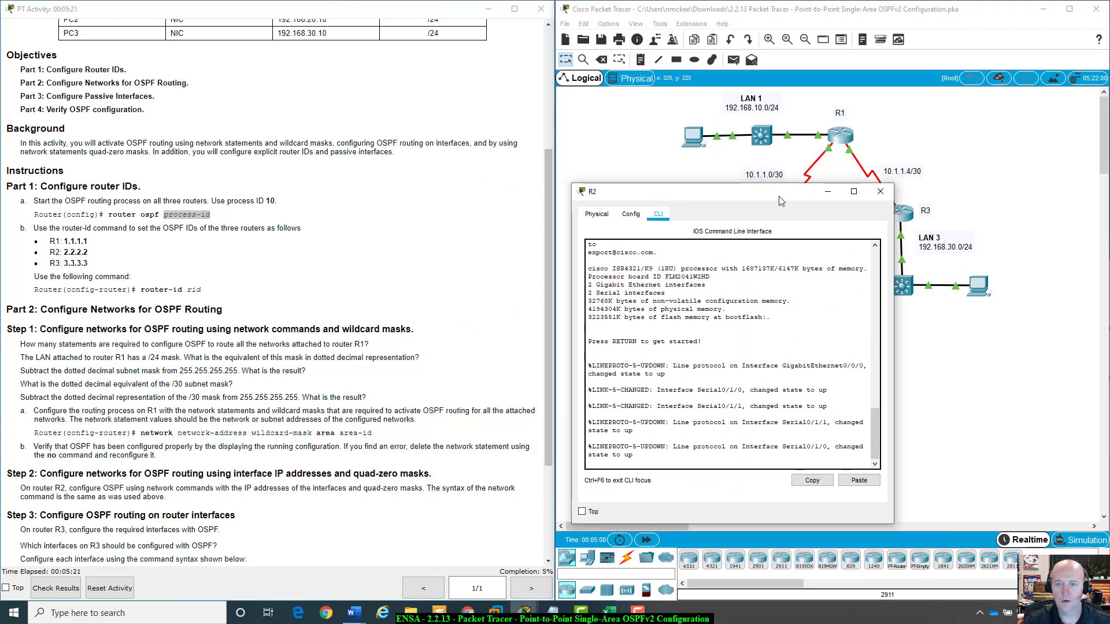
scroll(698, 460, "up", 5)
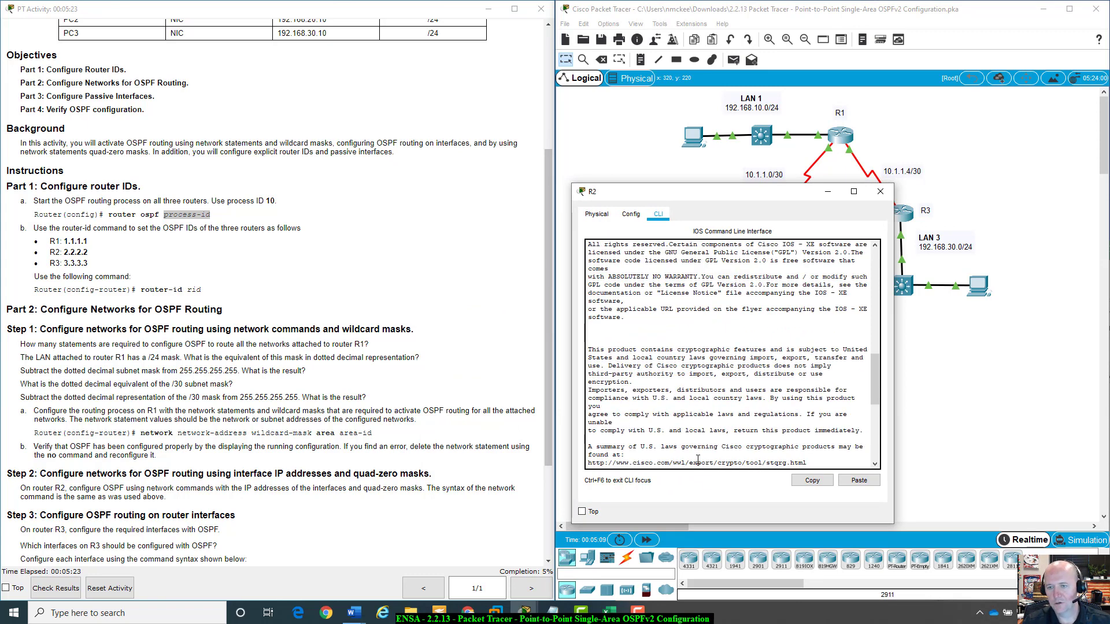
scroll(698, 459, "up", 10)
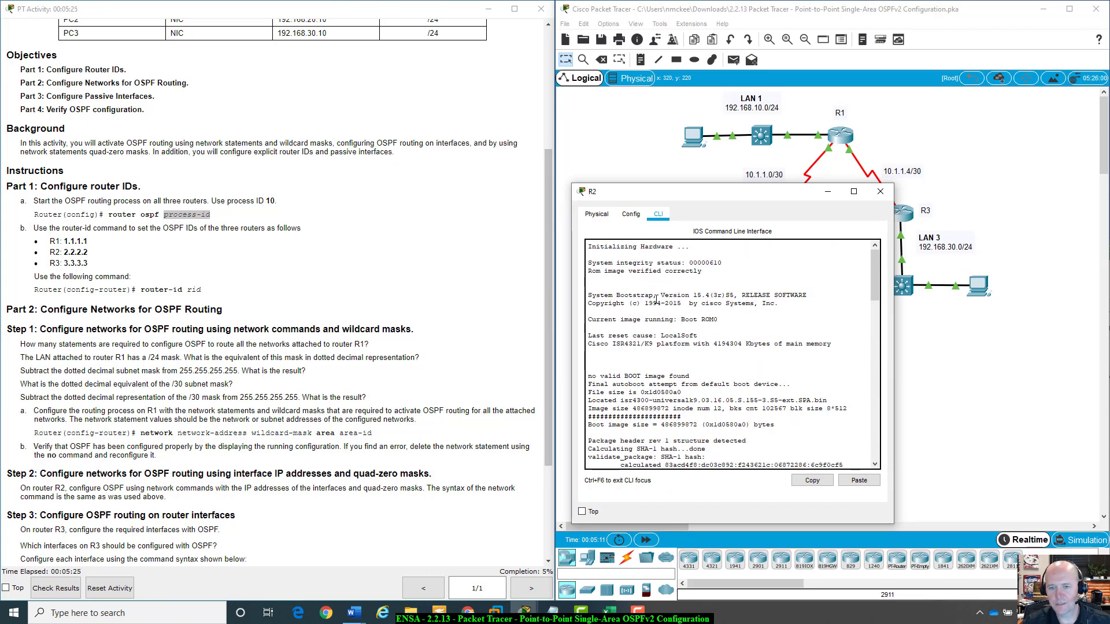
left_click_drag(693, 295, 758, 295)
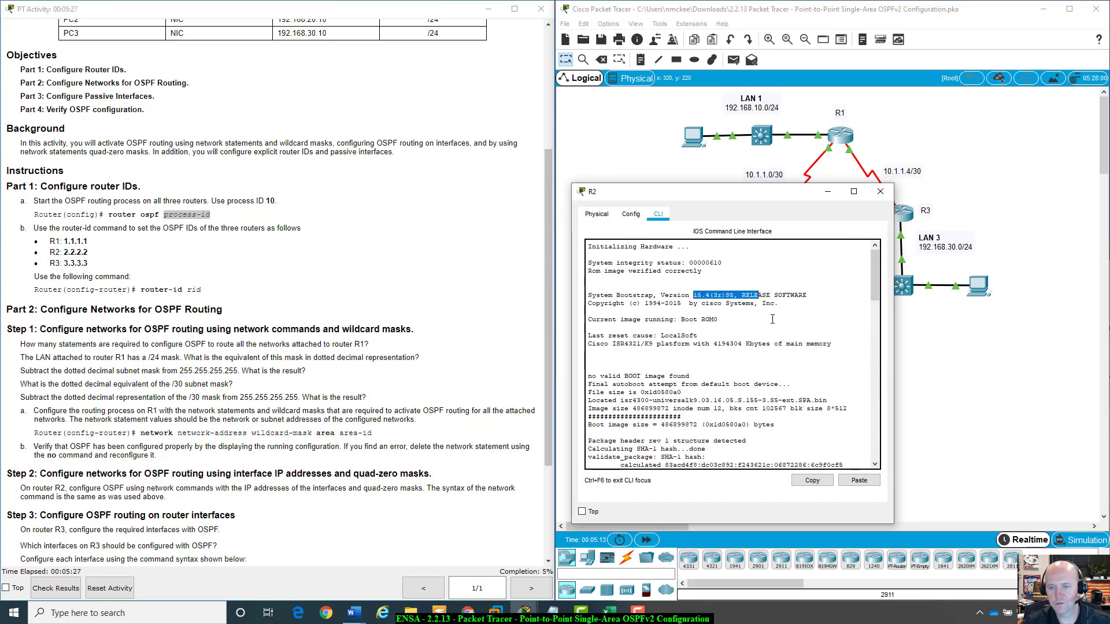
scroll(772, 319, "down", 3)
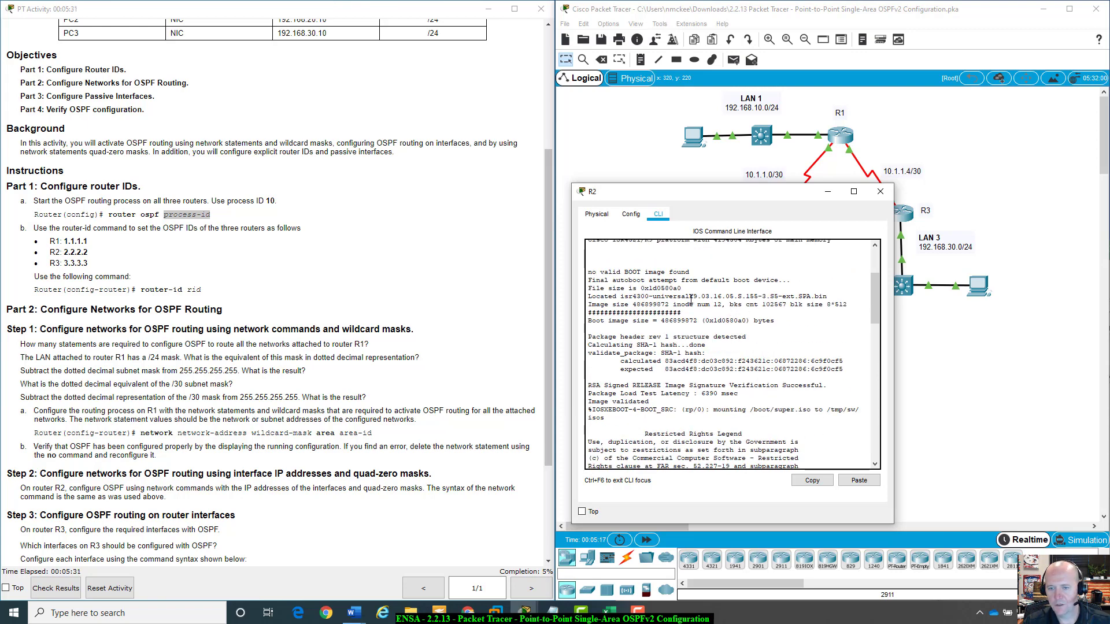
left_click_drag(689, 296, 699, 296)
double_click(692, 297)
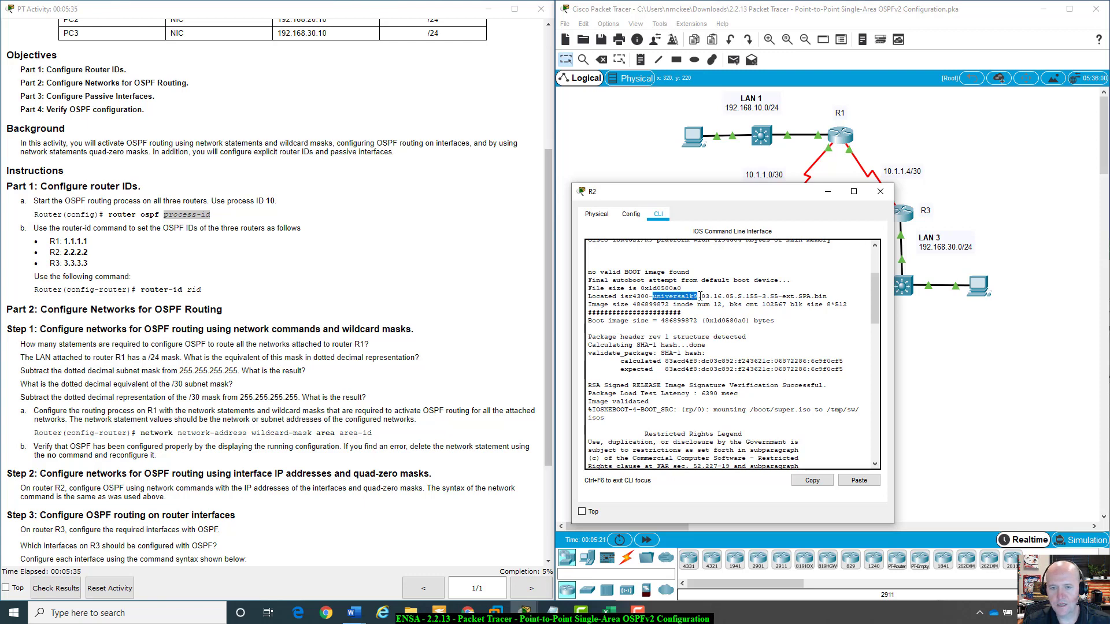
left_click_drag(623, 296, 669, 296)
scroll(686, 319, "up", 4)
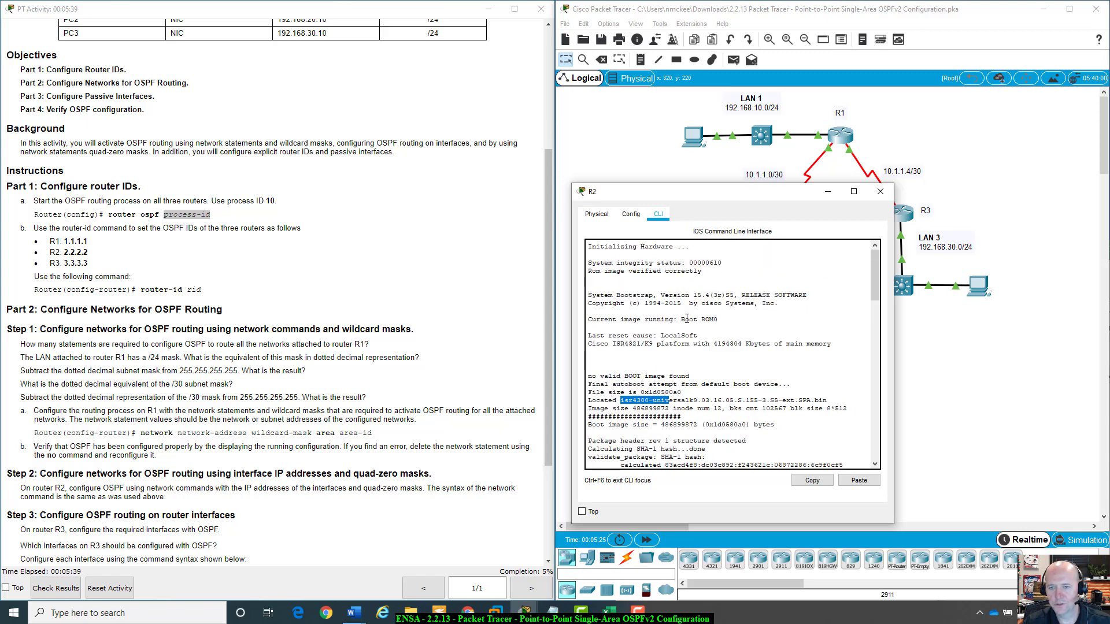
scroll(734, 362, "down", 10)
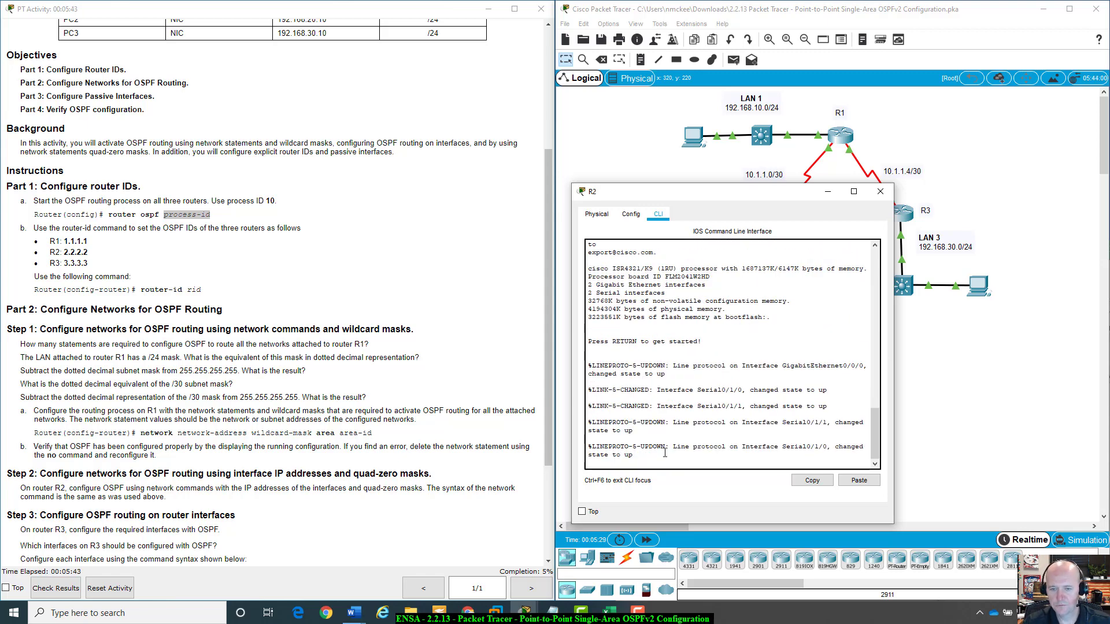
Start R2's console session and enter privileged EXEC mode with enable.
key("Return")
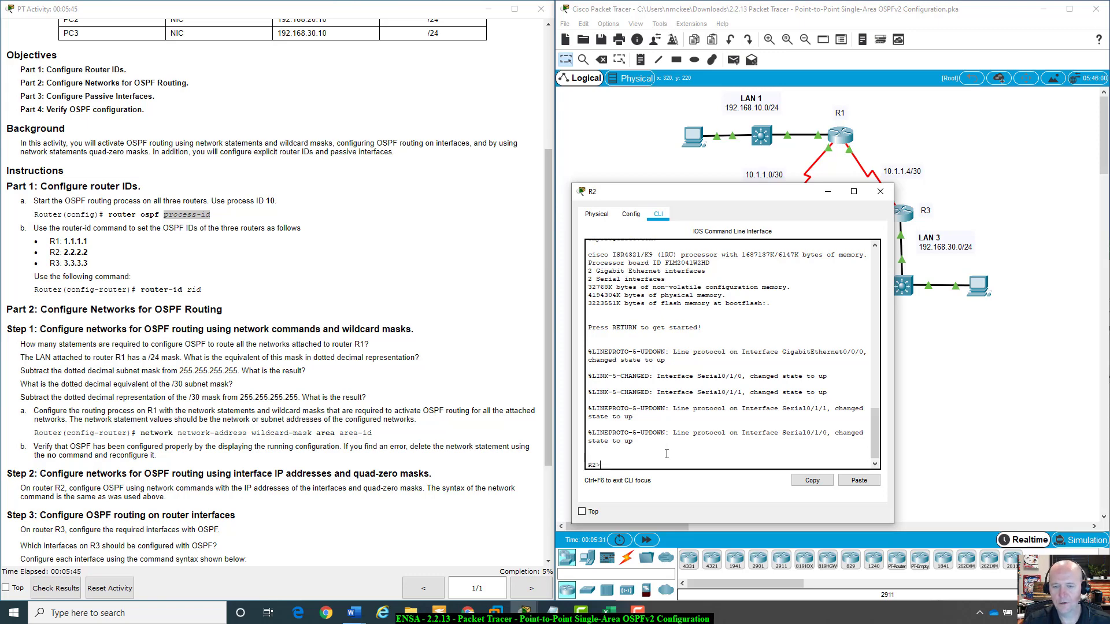
type("enabe")
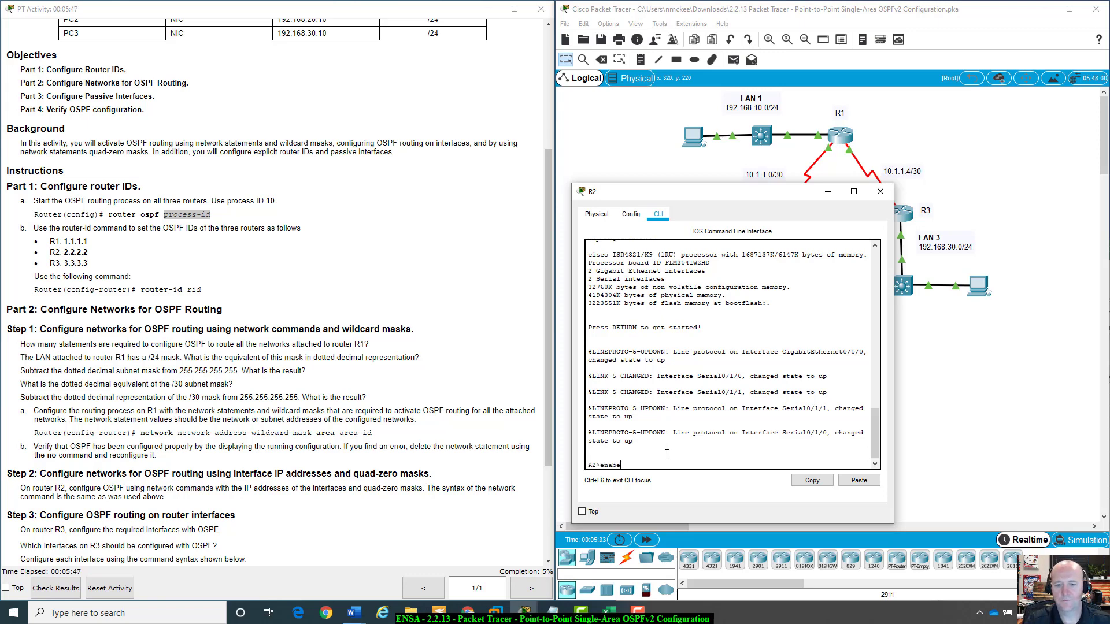
type("e")
key("Return")
Enter global configuration mode on R2 and start the OSPF routing process with ID 10.
type("config t")
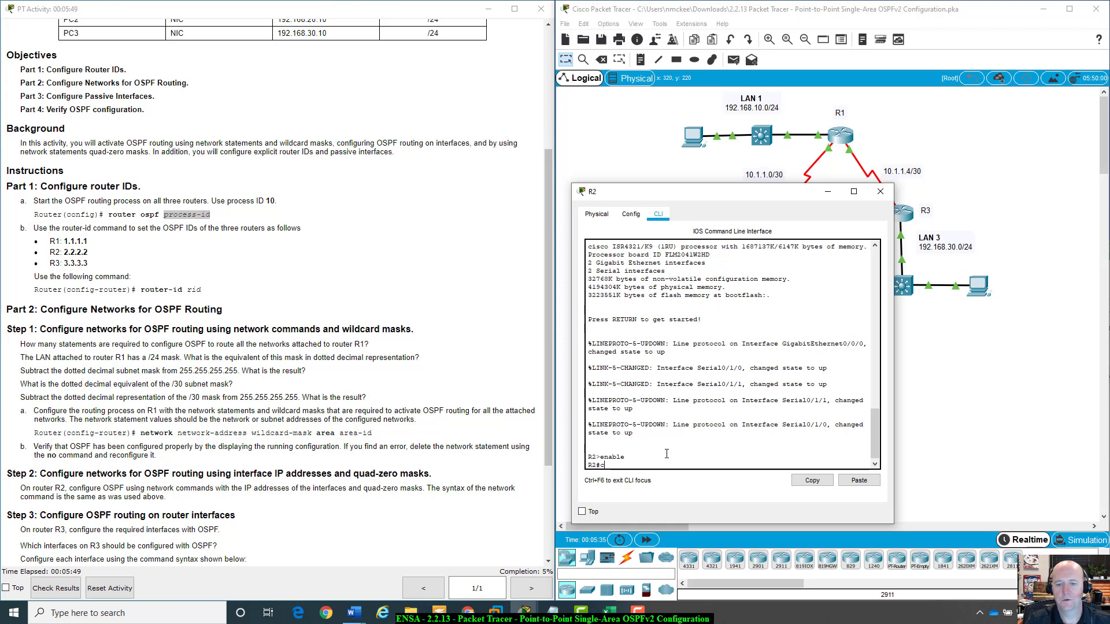
key("Return")
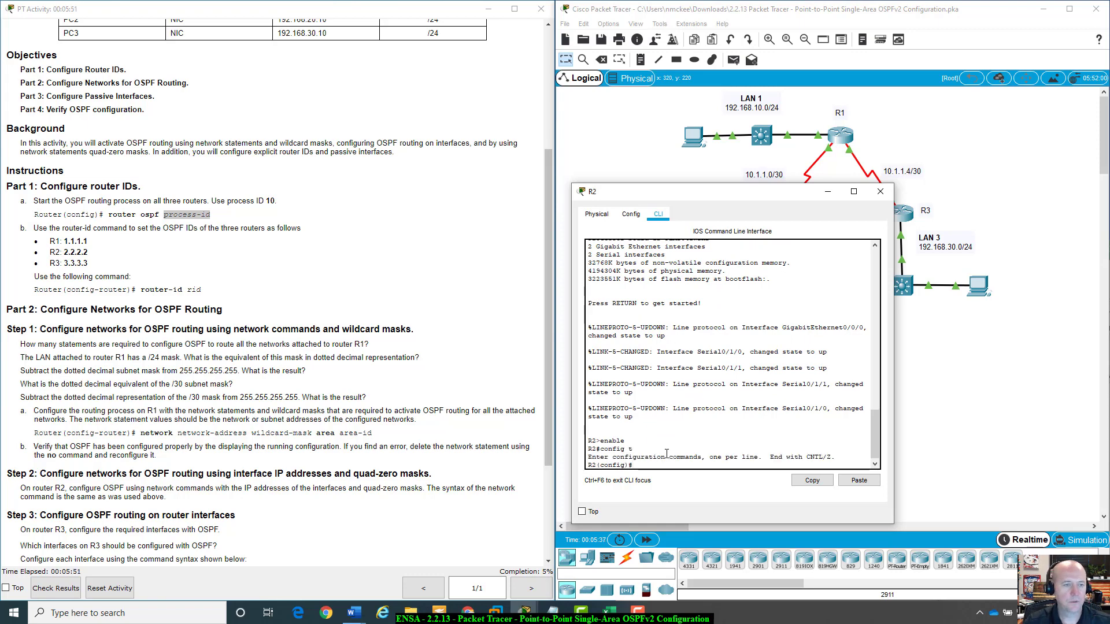
type("router")
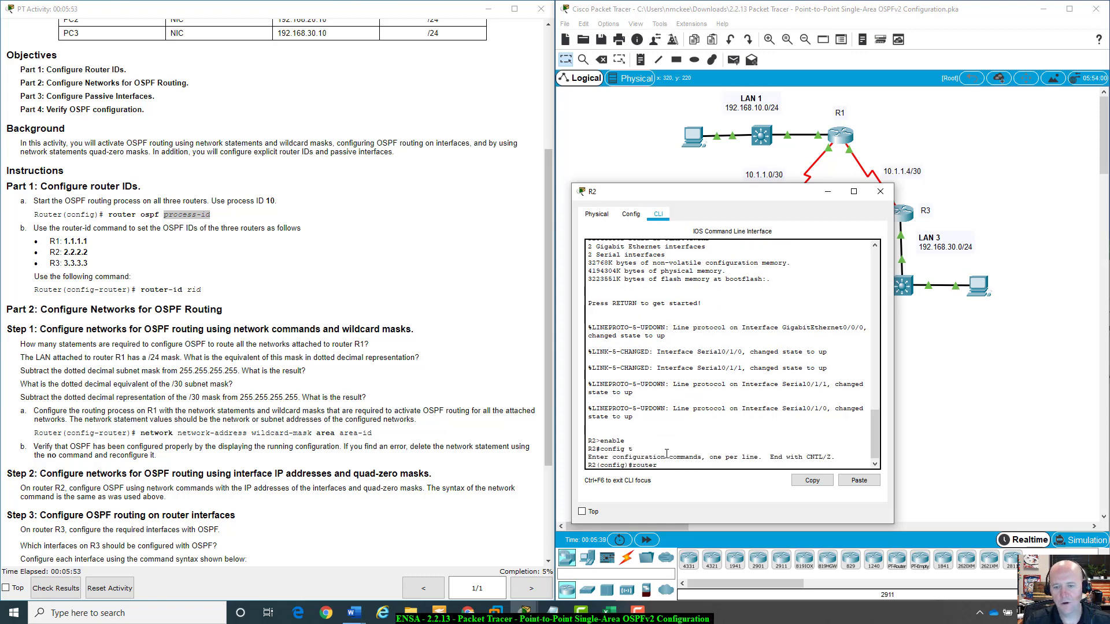
type(" ospf")
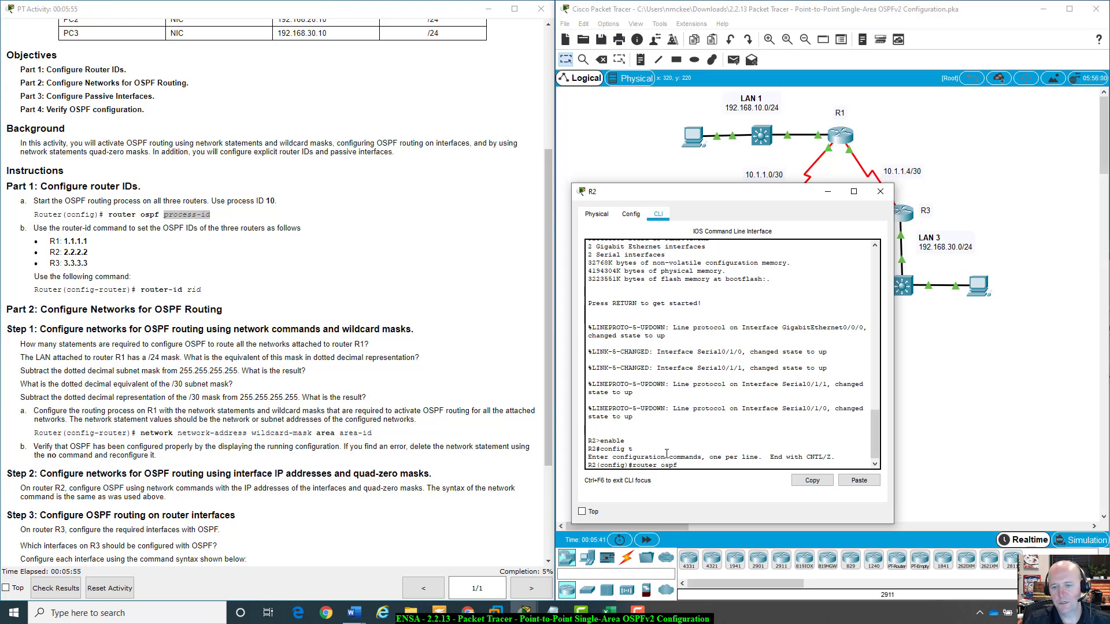
type(" 10")
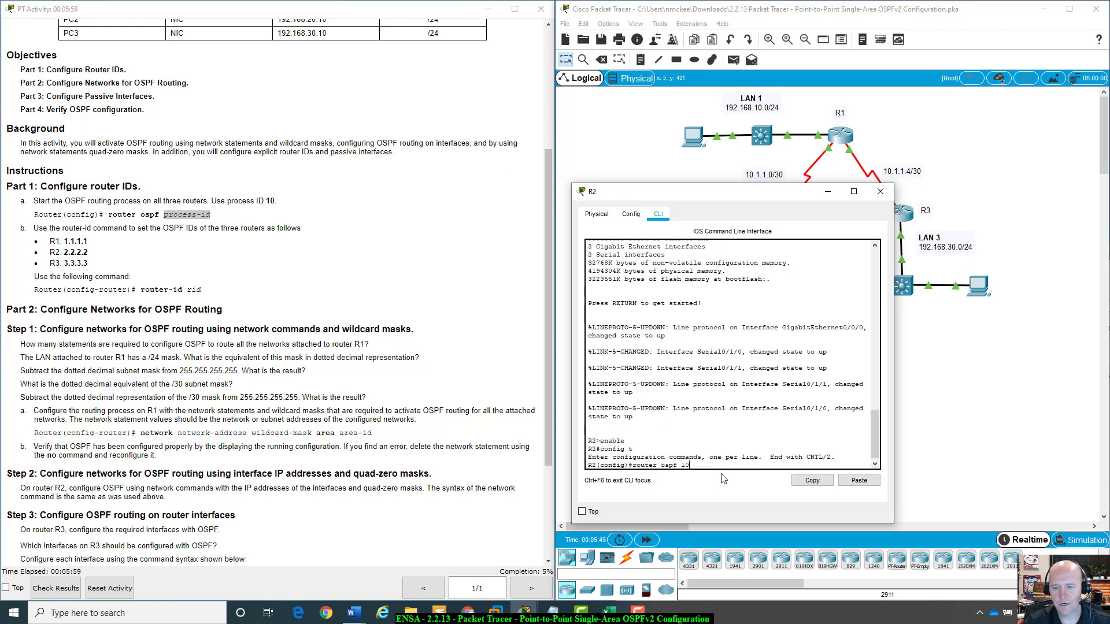
key("Return")
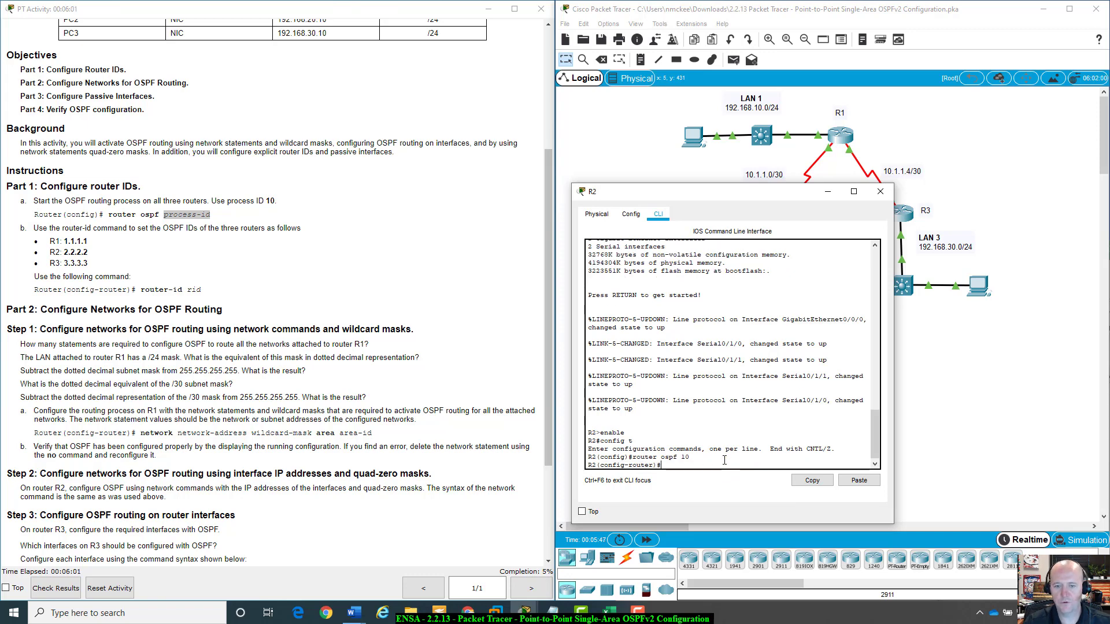
Set R2's OSPF router ID to 2.2.2.2.
type("router")
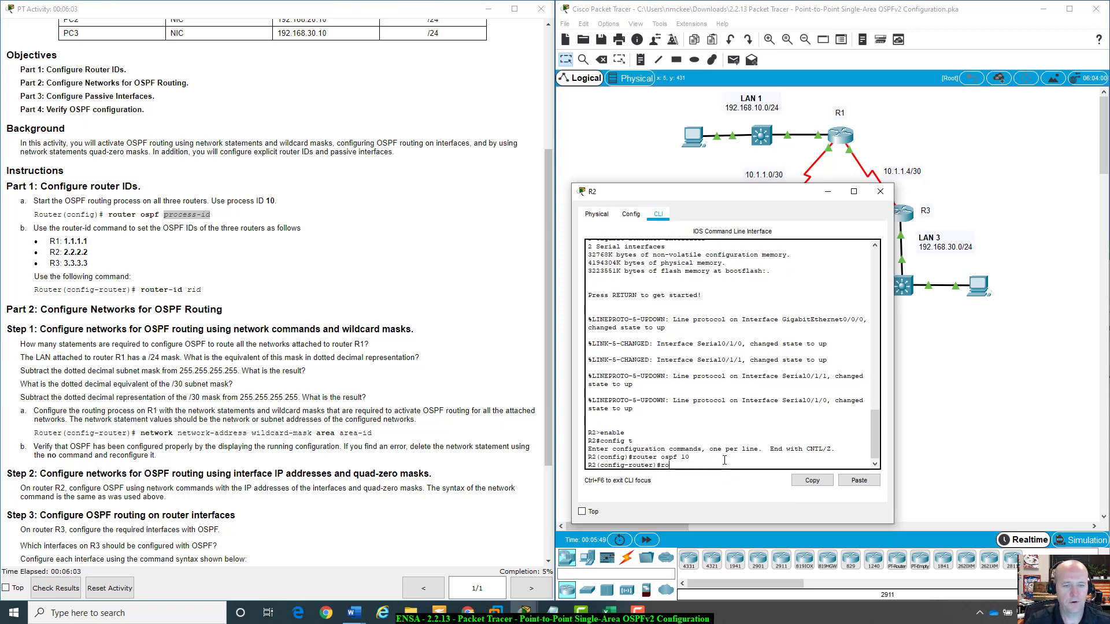
key("Tab")
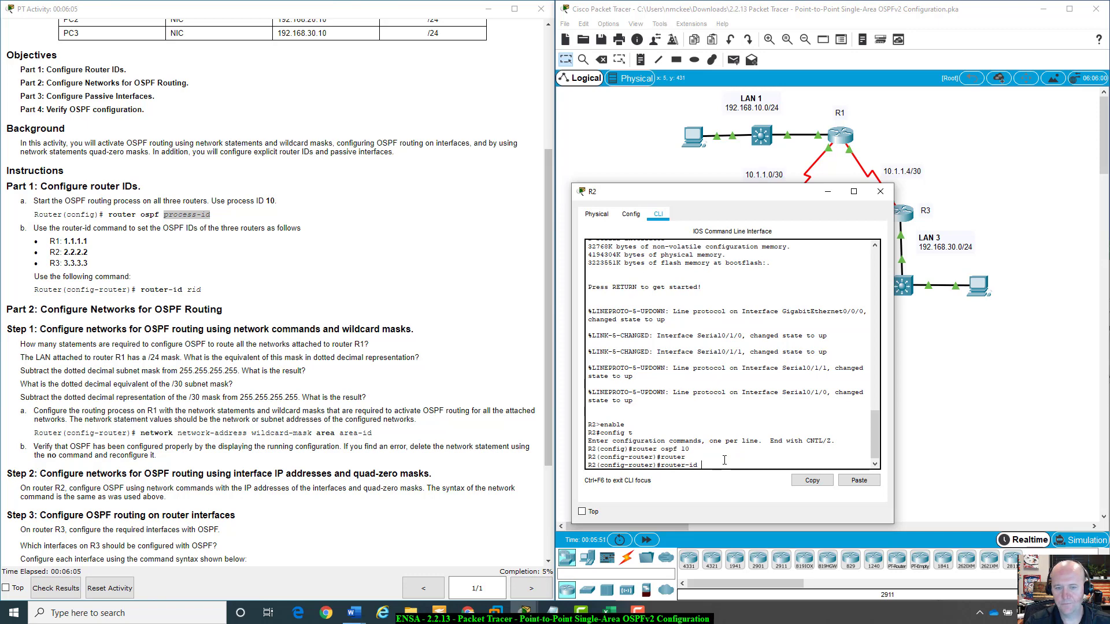
type("2.2.2")
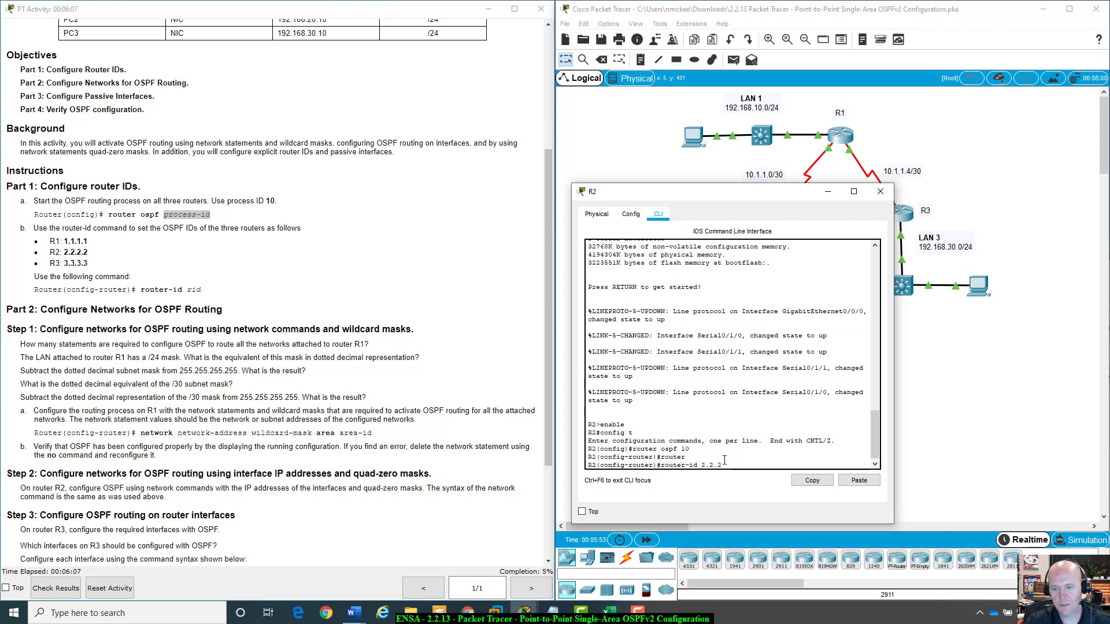
type(".2")
key("Return")
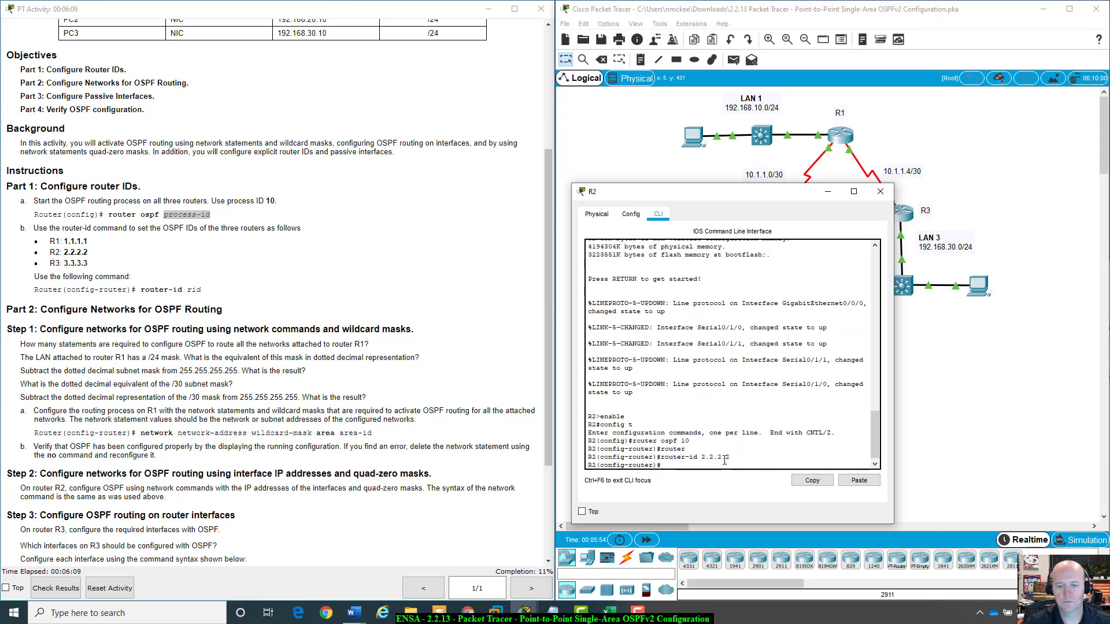
Open R3's command line interface and enter privileged EXEC mode with enable.
left_click_drag(740, 191, 835, 332)
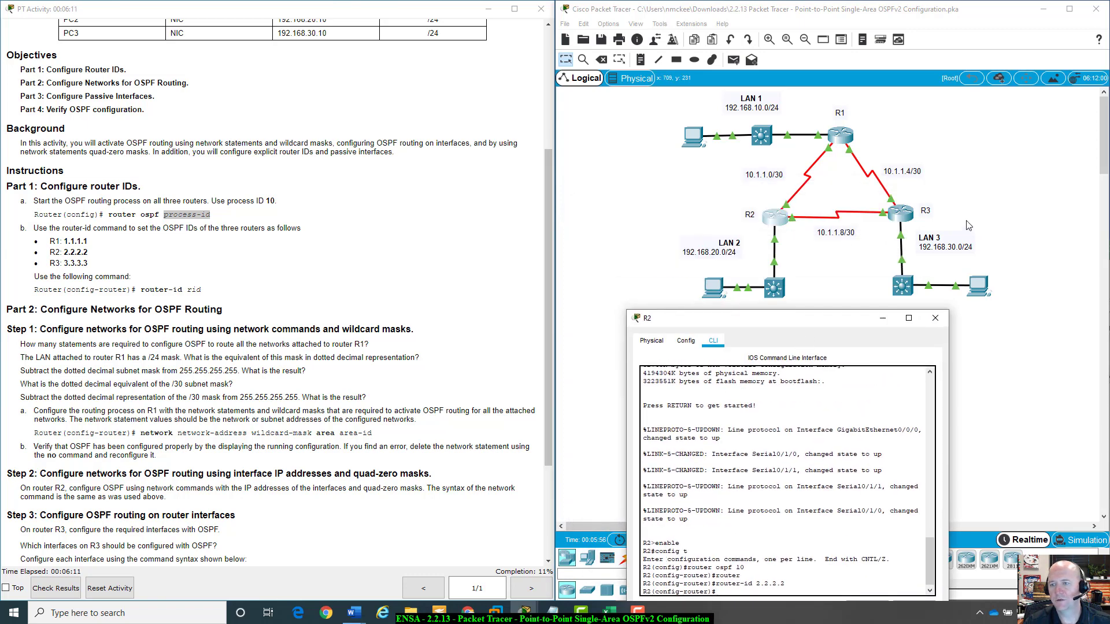
left_click(975, 332)
left_click(912, 216)
left_click_drag(566, 130, 754, 162)
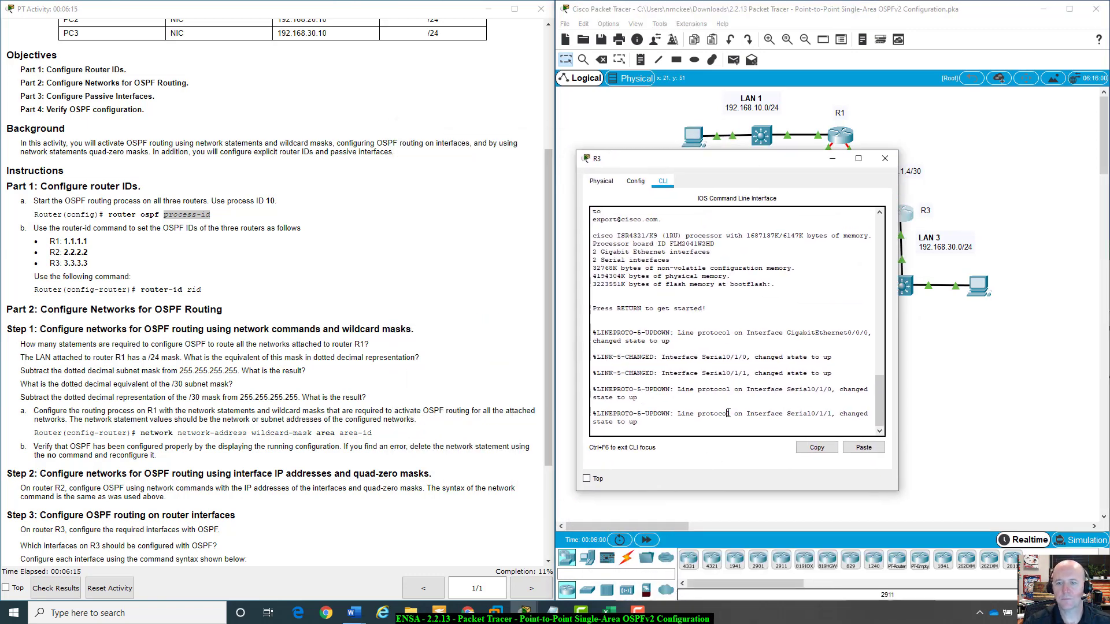
key("Return")
type("enab")
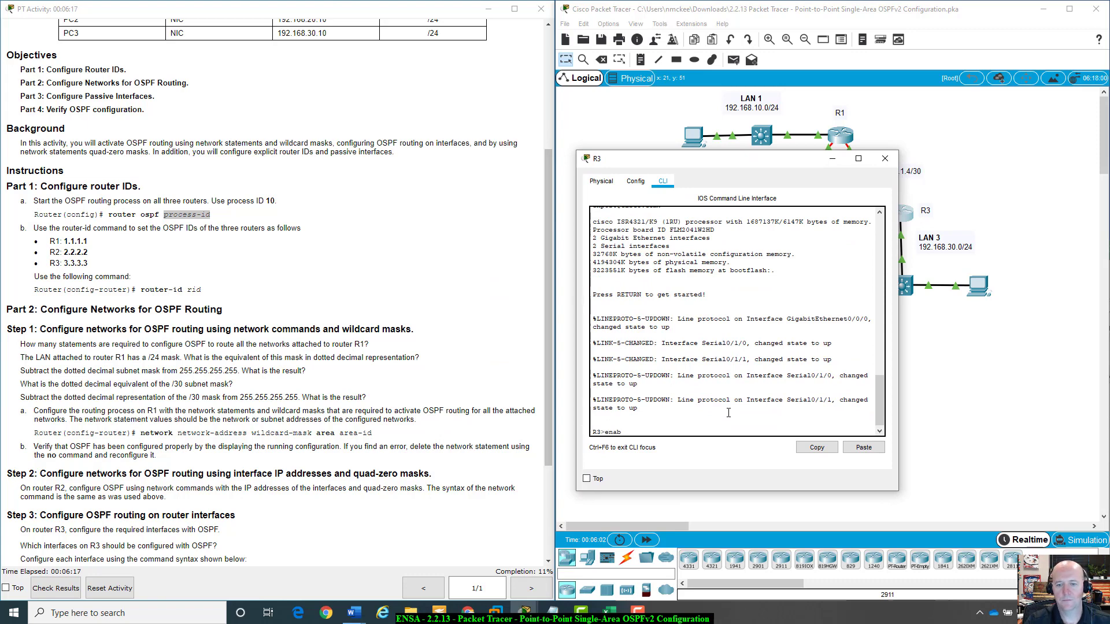
type("ele")
key("Return")
Enter global configuration mode on R3 and start the OSPF routing process with ID 10.
type("config t")
key("Return")
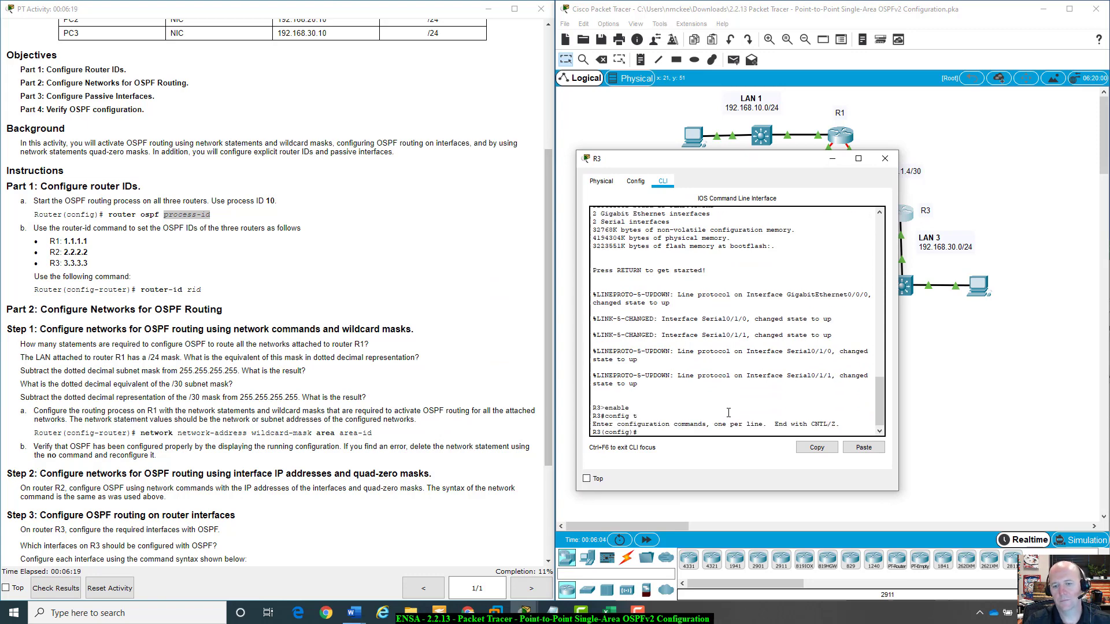
type("router osp")
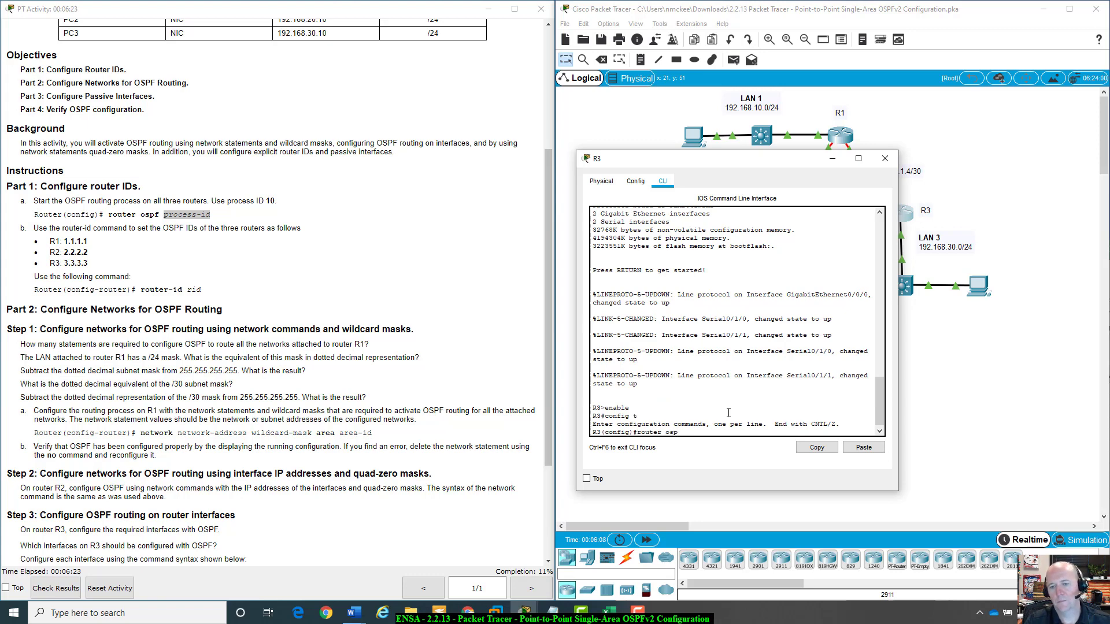
type("f 10")
key("Return")
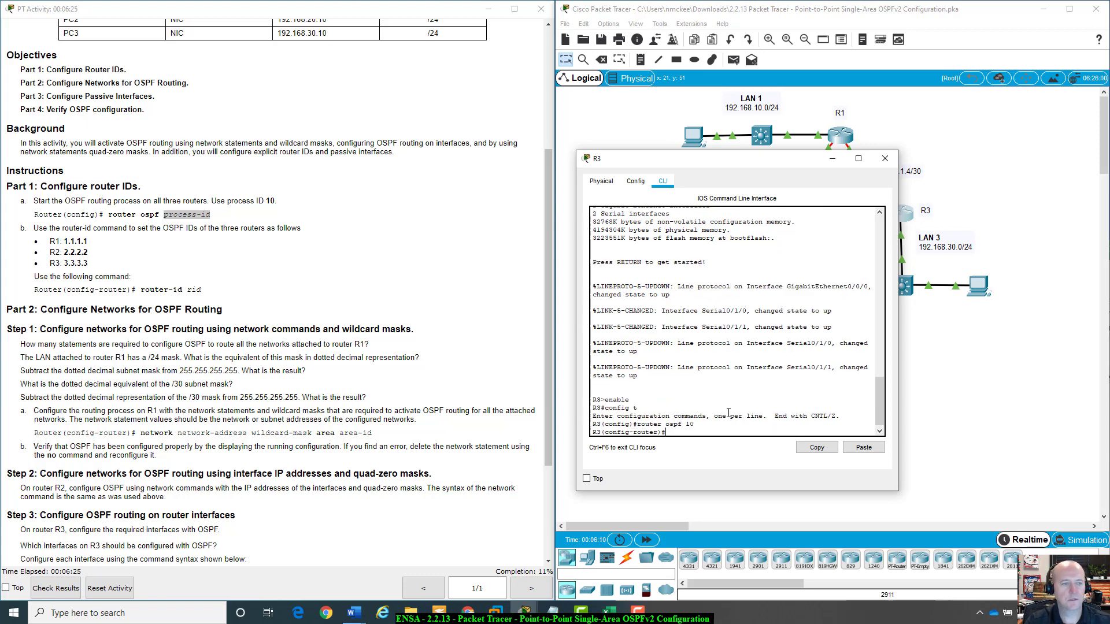
Set R3's OSPF router ID to 3.3.3.3.
type("router")
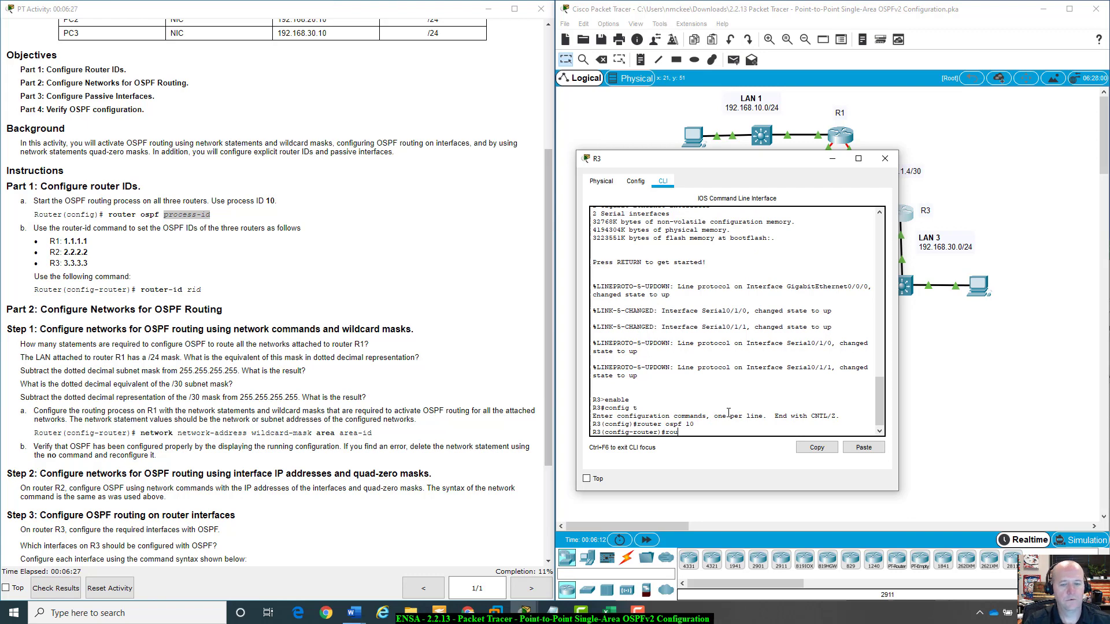
key("Tab")
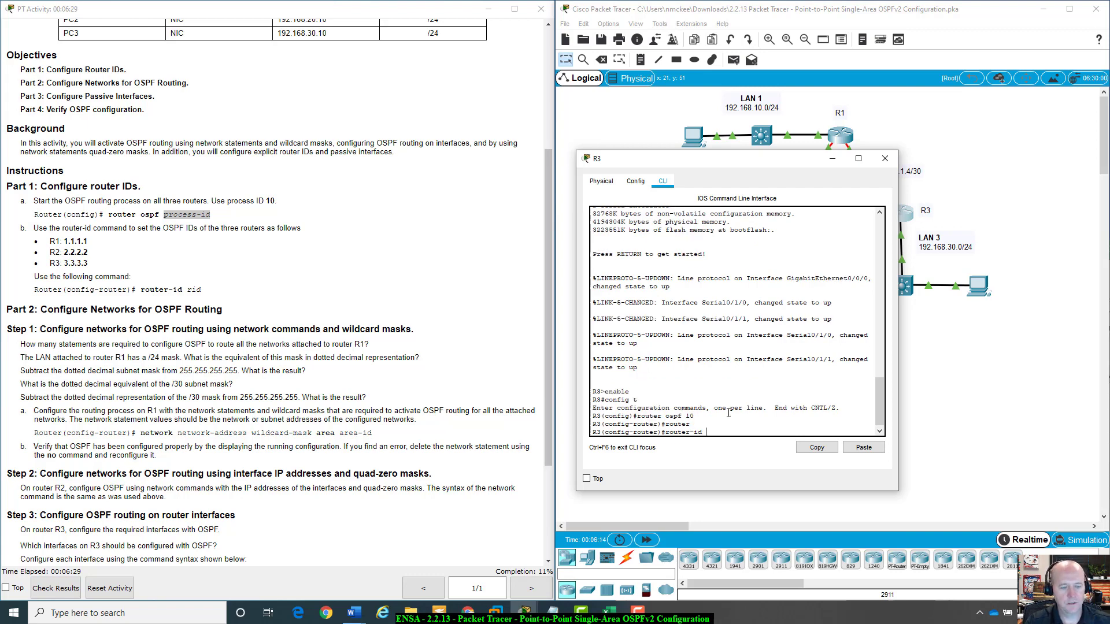
type("3.3.3.3")
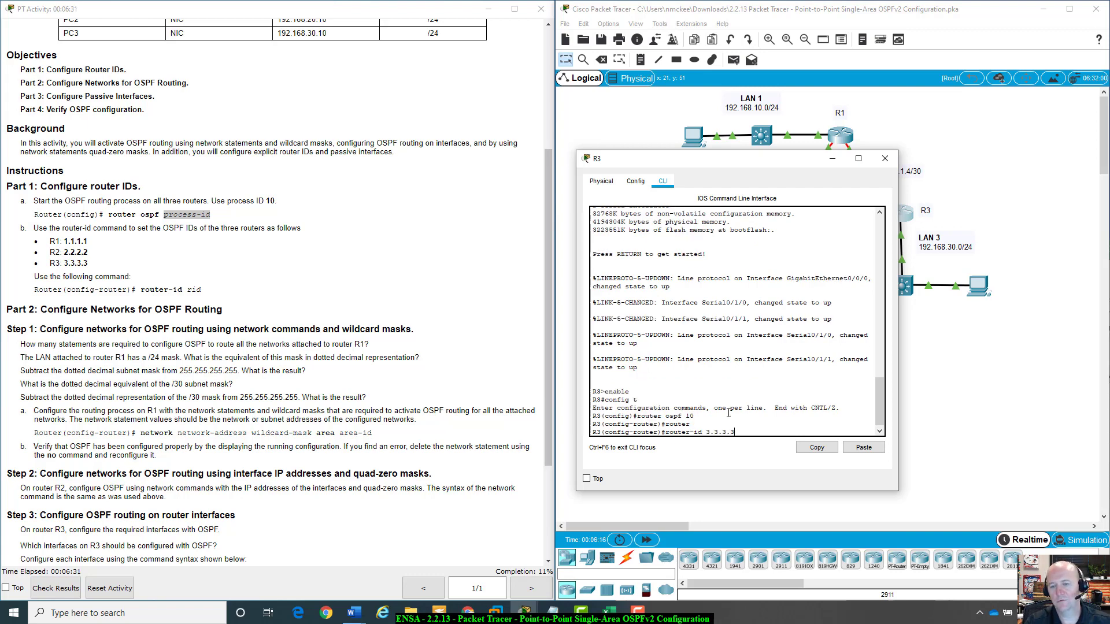
key("Return")
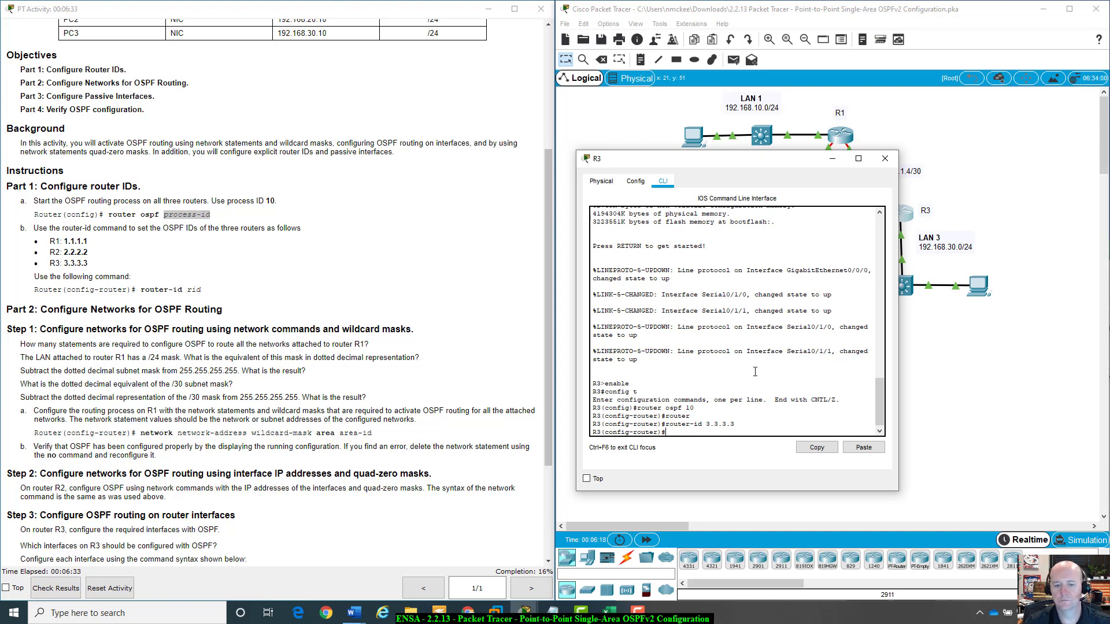
Read the Part 2 instructions on network statements, wildcard masks and the R1 LAN's /24 mask.
left_click_drag(790, 158, 862, 339)
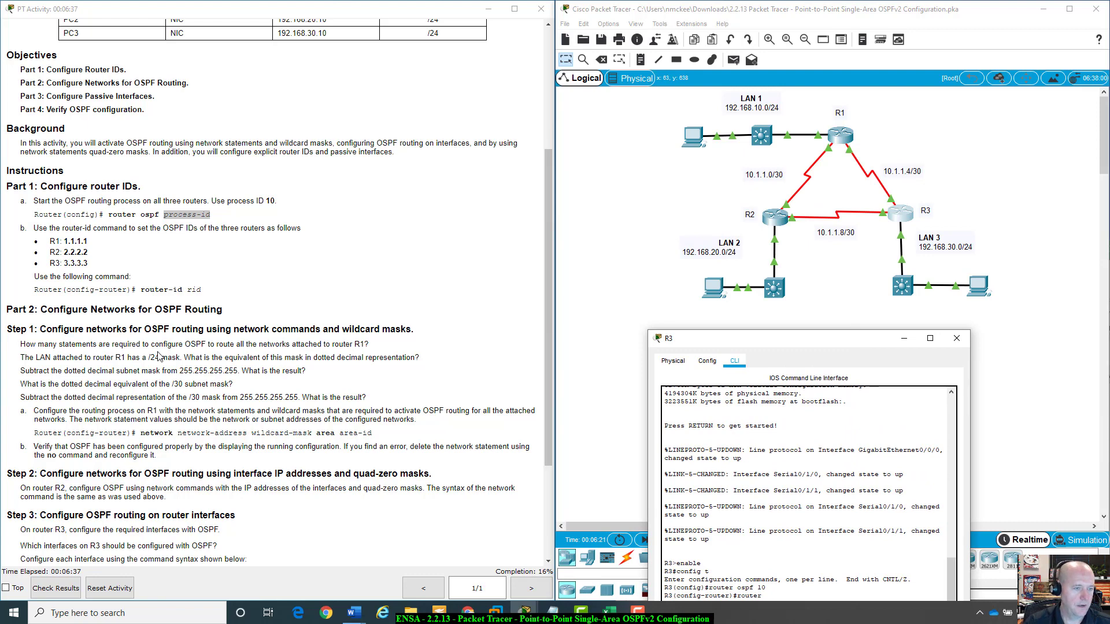
scroll(159, 357, "down", 2)
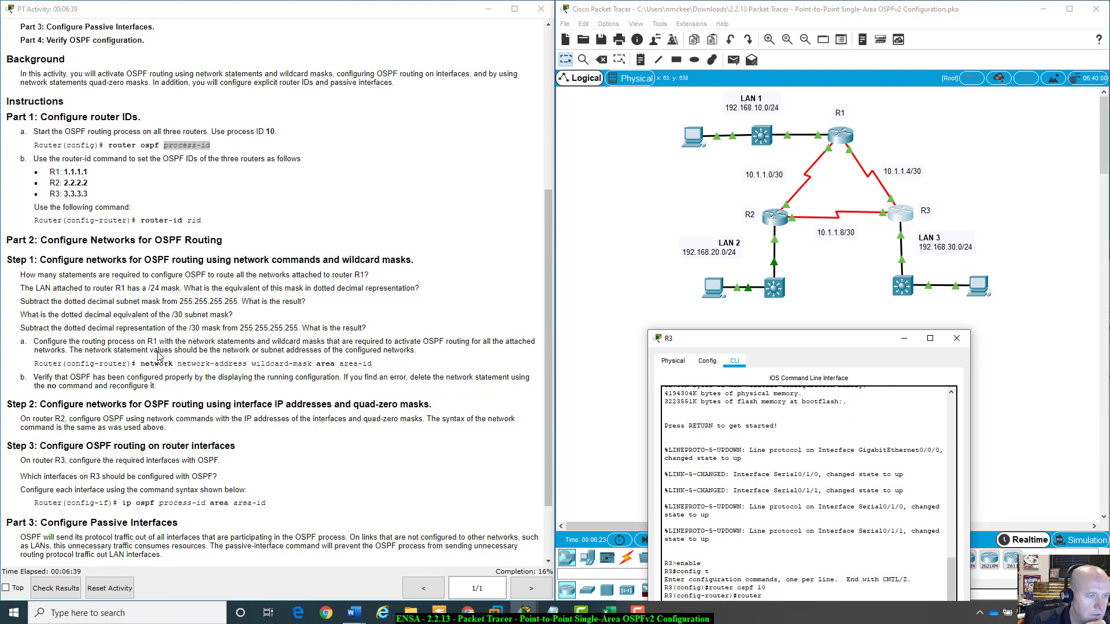
scroll(29, 265, "down", 1)
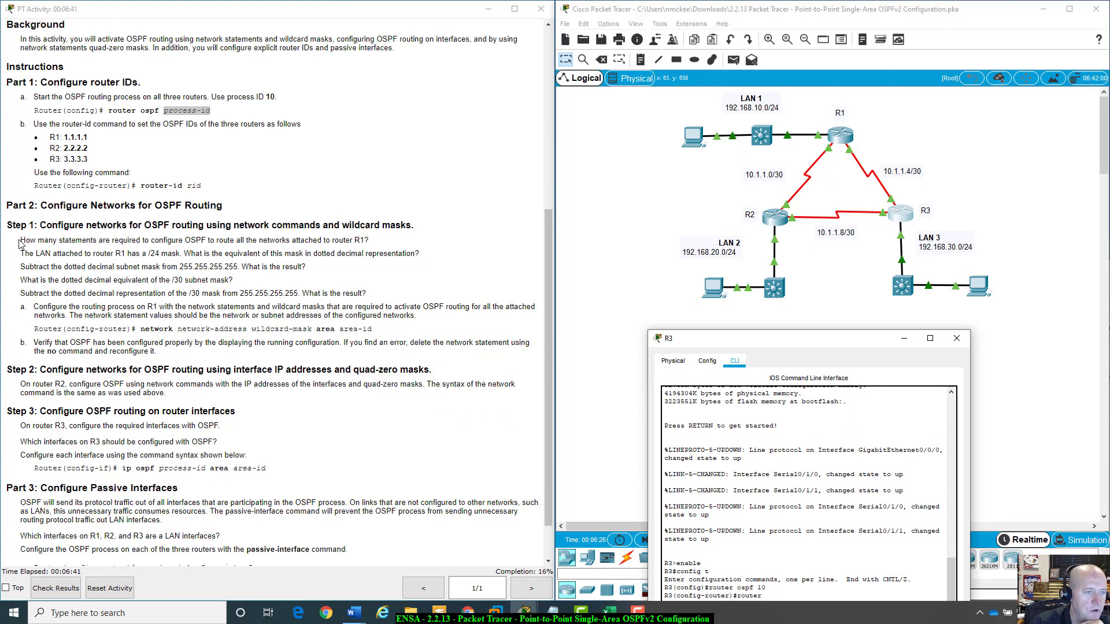
left_click_drag(20, 240, 478, 359)
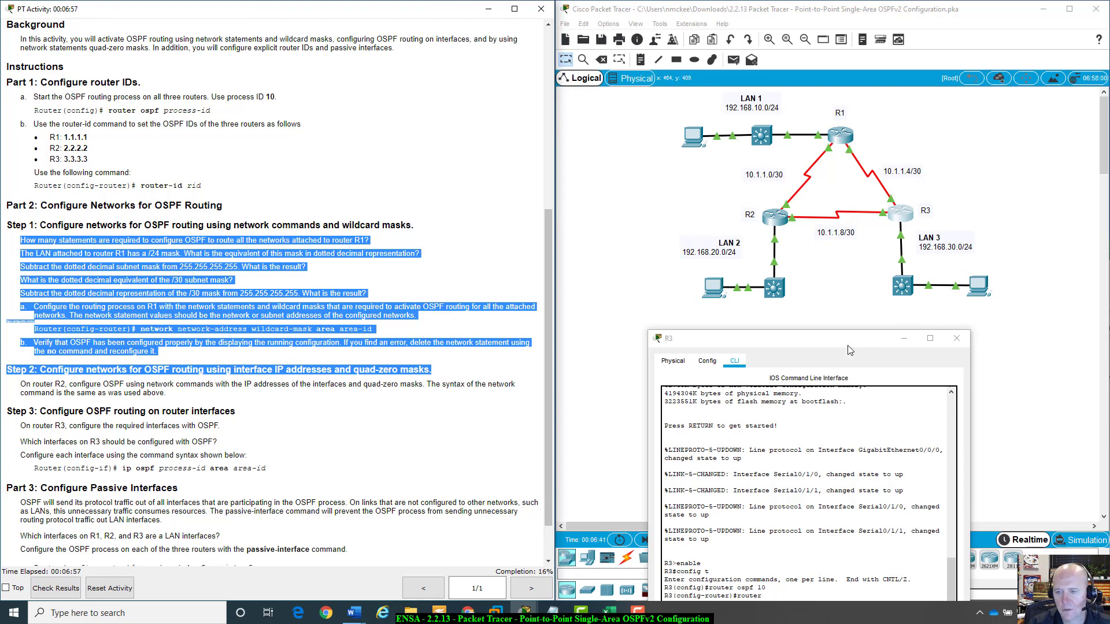
left_click_drag(850, 341, 879, 280)
left_click(932, 274)
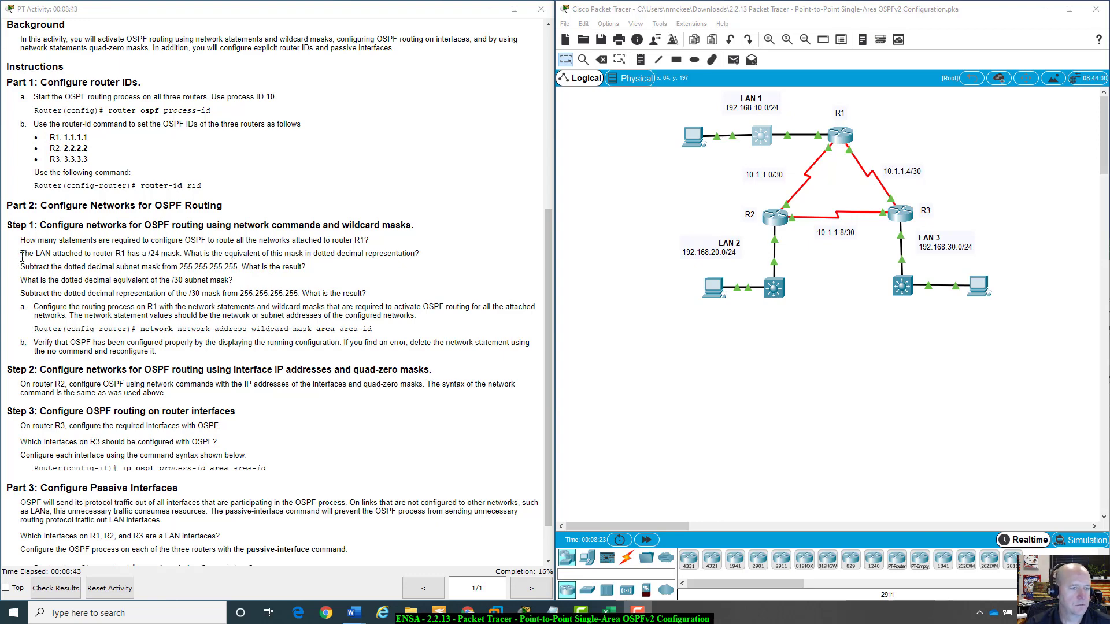
left_click_drag(22, 257, 193, 254)
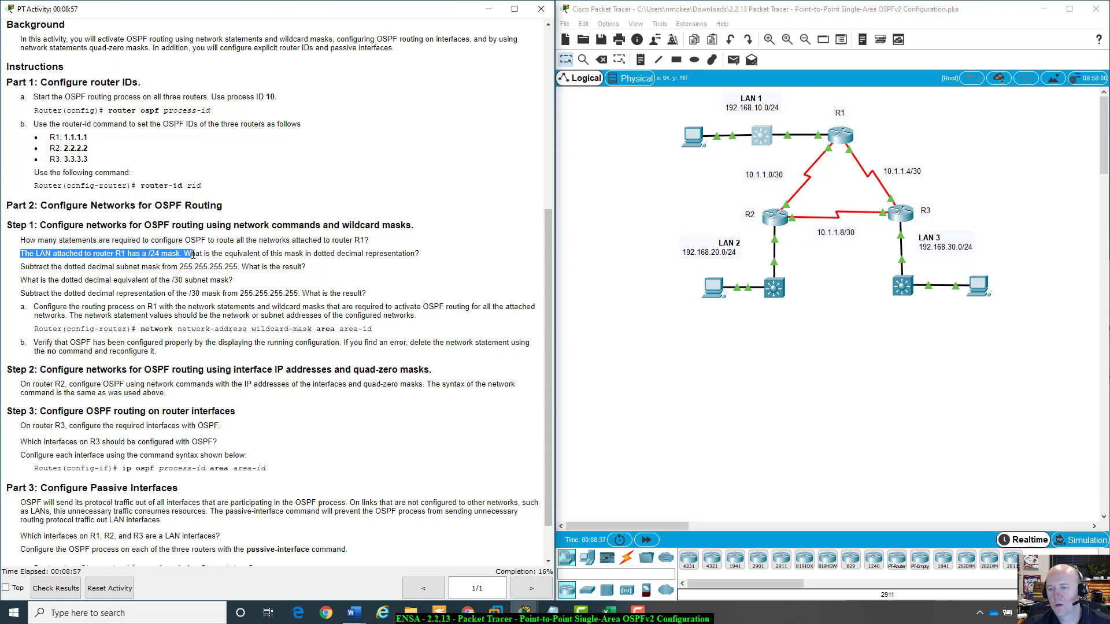
Switch to Excel with the 2.2.13_Packet_Tracer_subnet-wildcard workbook and select cell A2.
left_click(614, 617)
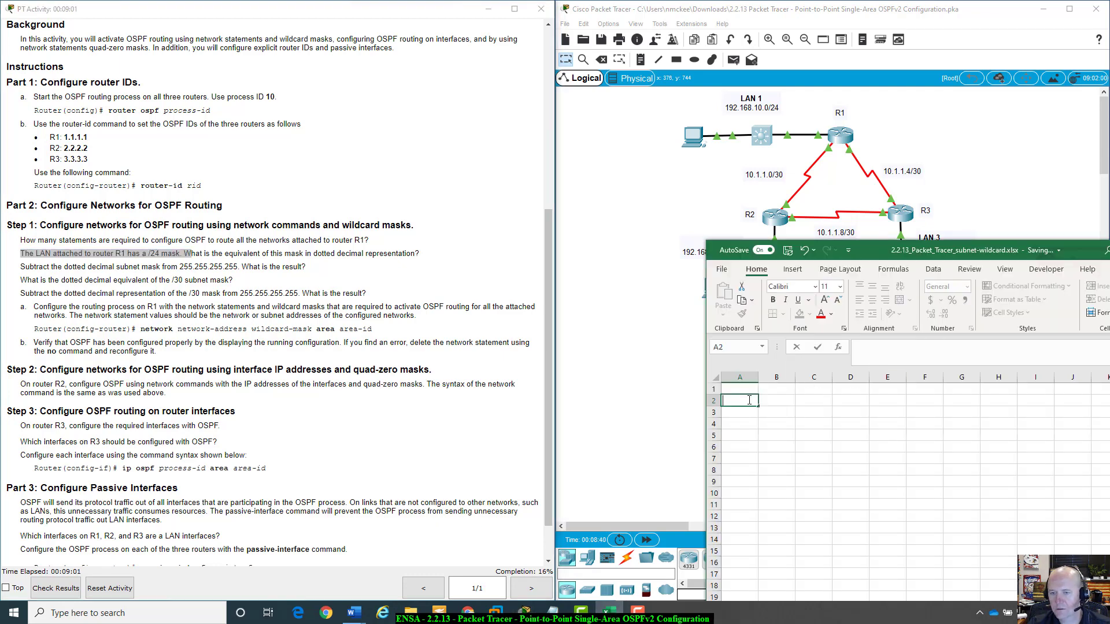
left_click(770, 402)
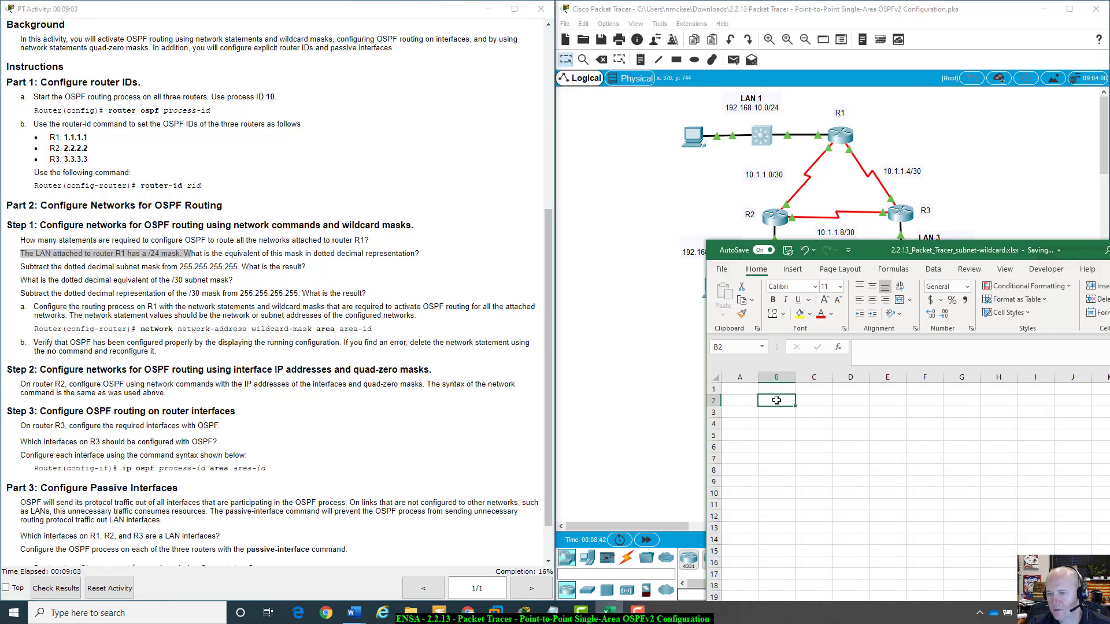
left_click(747, 400)
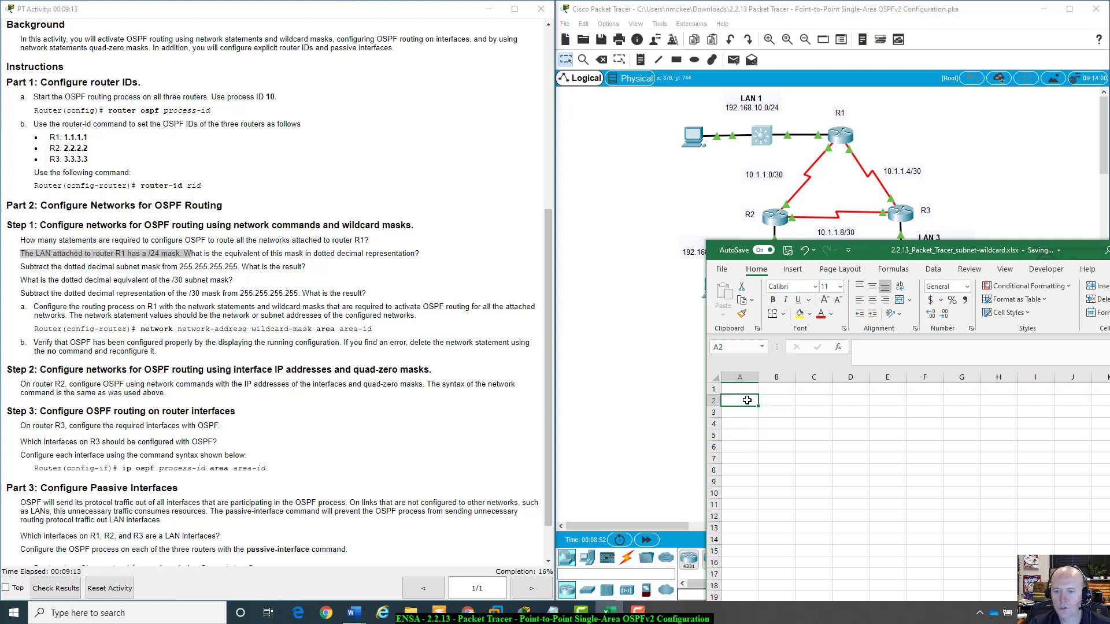
Enter /24 in cell A2 of the worksheet.
type("/")
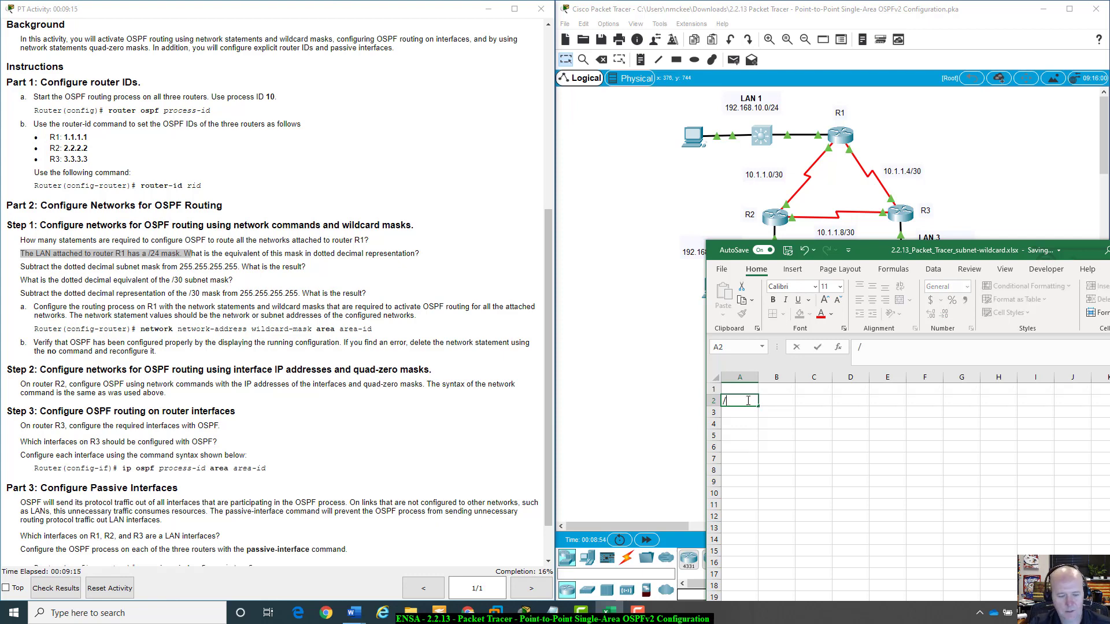
type("24")
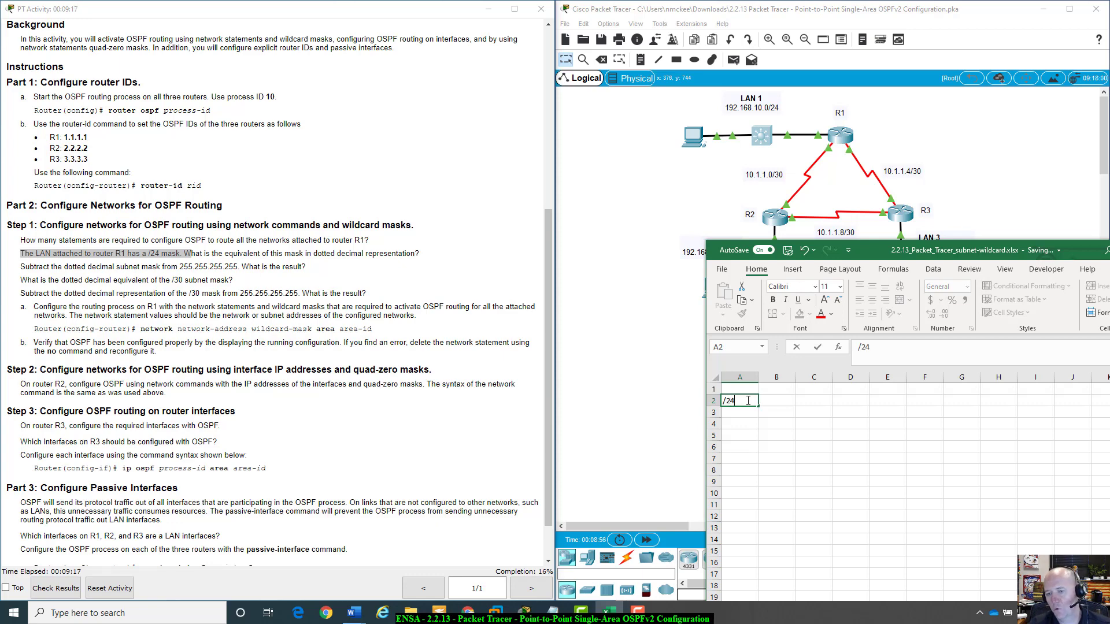
key("Tab")
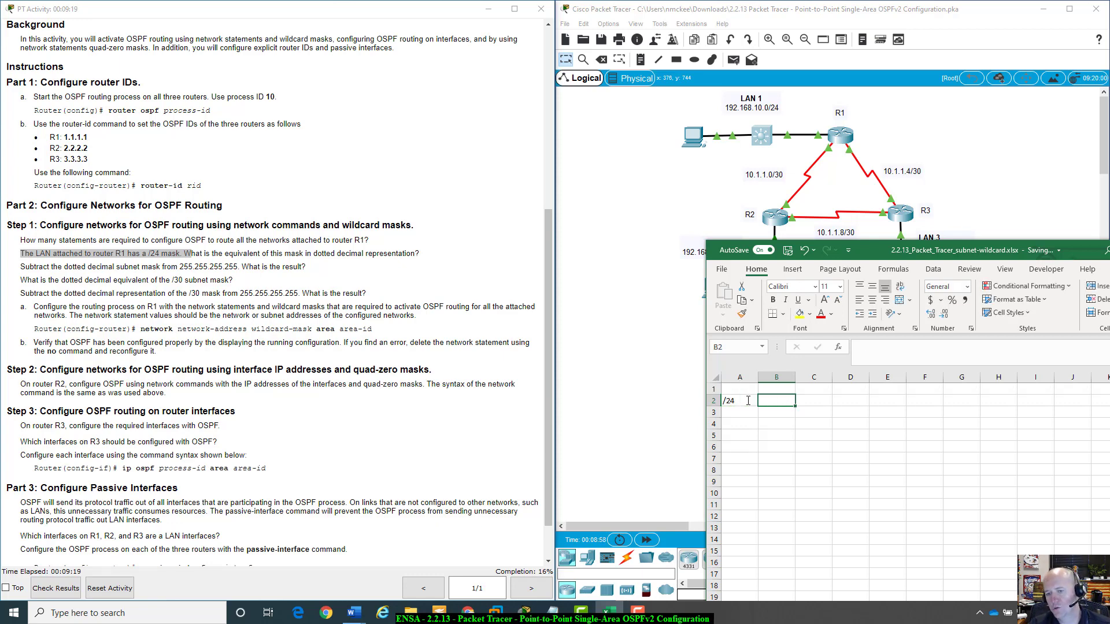
left_click(749, 402)
mouse_move(755, 403)
left_mouse_down()
mouse_move(847, 412)
mouse_move(753, 404)
left_mouse_up()
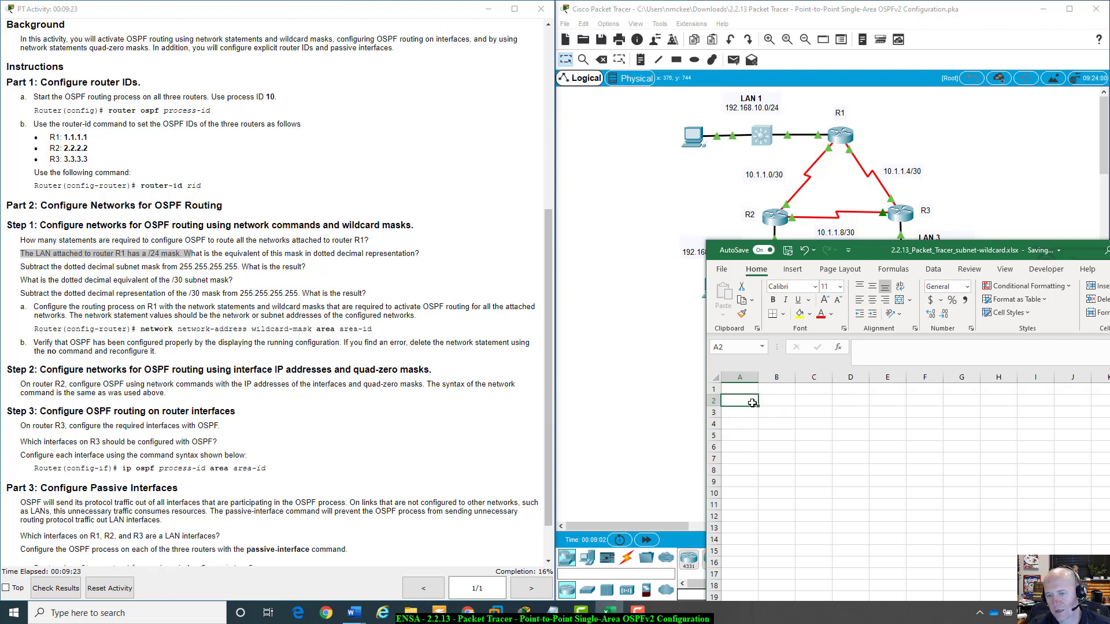
Enter /24 in cell A2 and fill it across to I2 to list the prefixes /24 through /32.
left_click(751, 419)
left_click(743, 402)
left_click(744, 401)
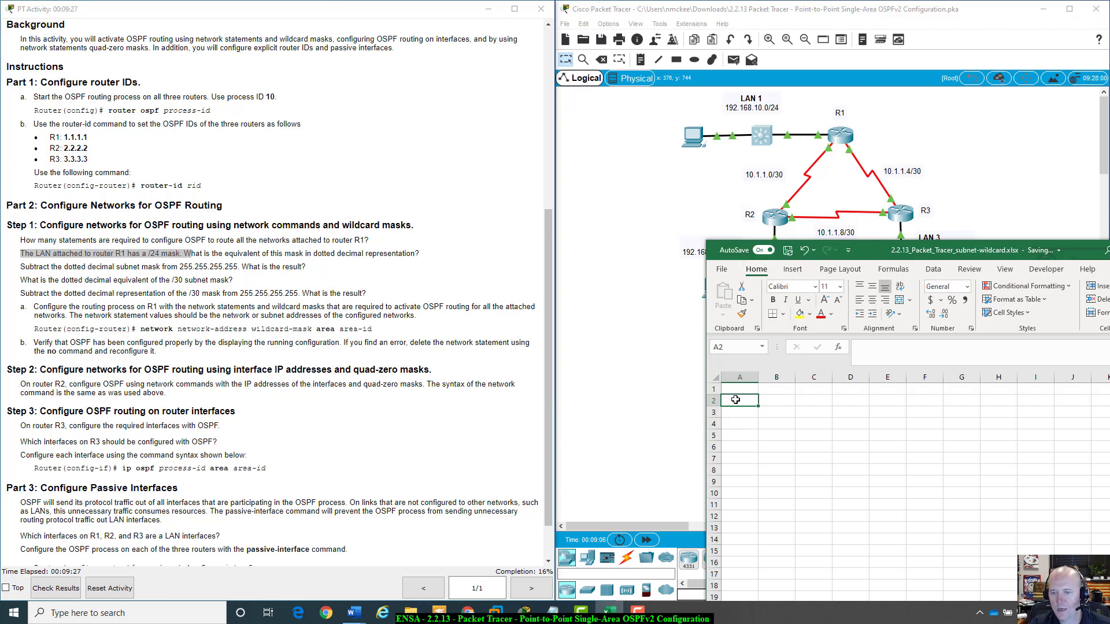
double_click(736, 400)
type("/")
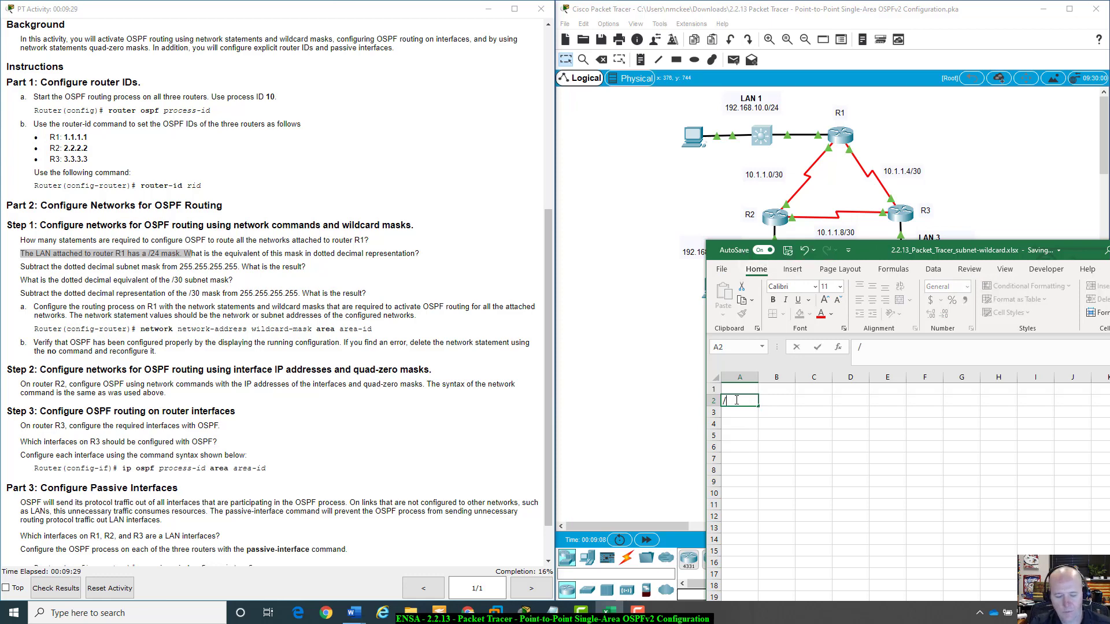
type("24")
key("ctrl+Return")
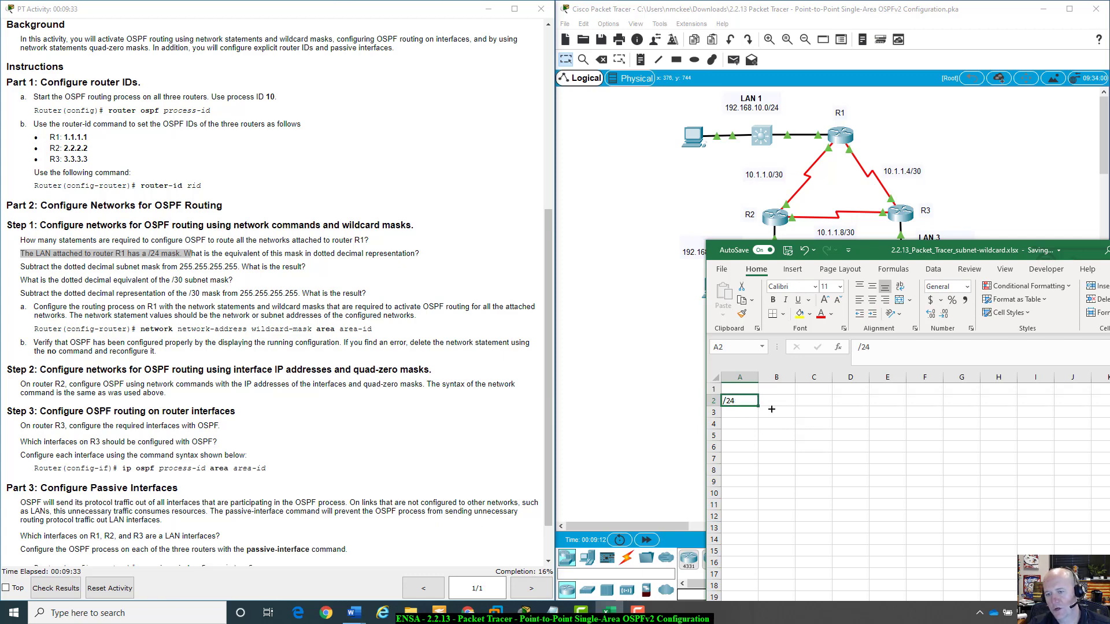
left_click_drag(758, 407, 1045, 400)
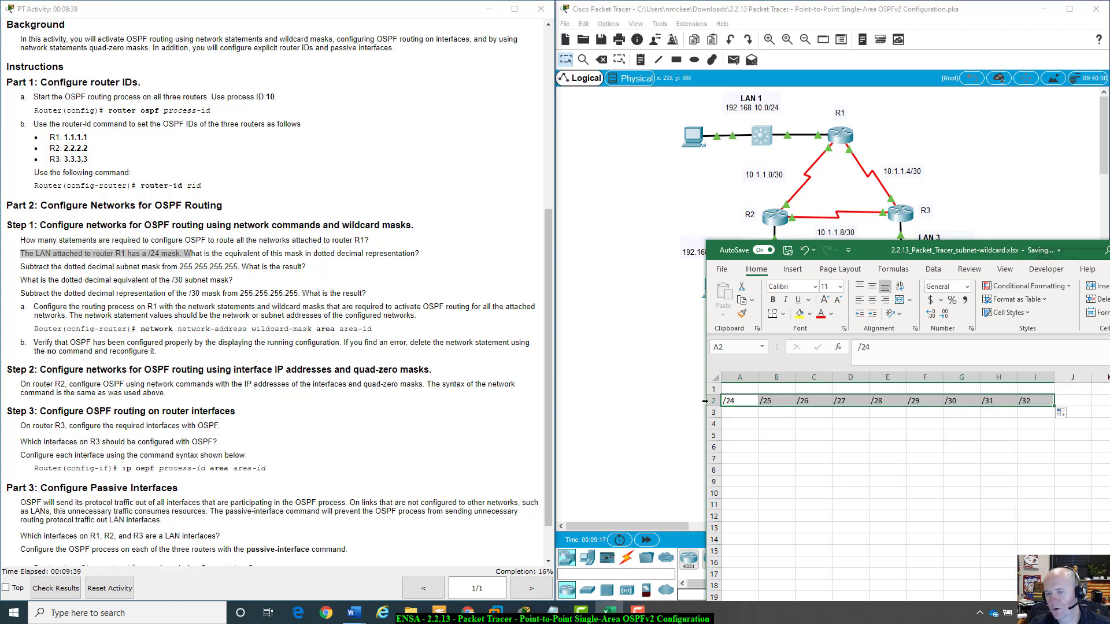
Enter the subnet mask 255.255.255.0 in cell A1.
left_click(741, 413)
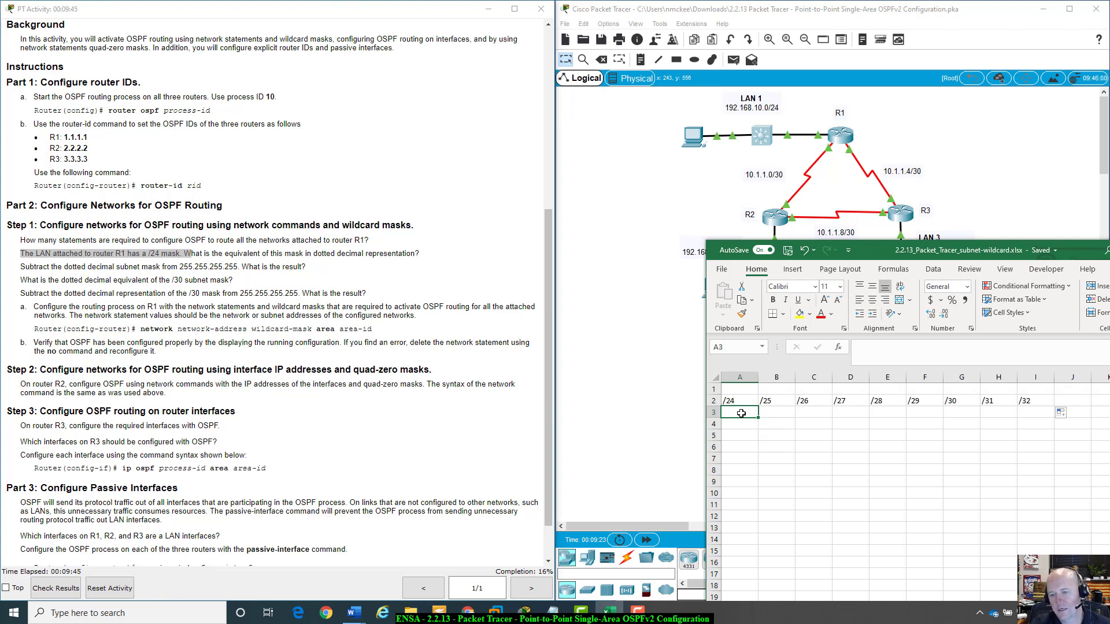
left_click(738, 390)
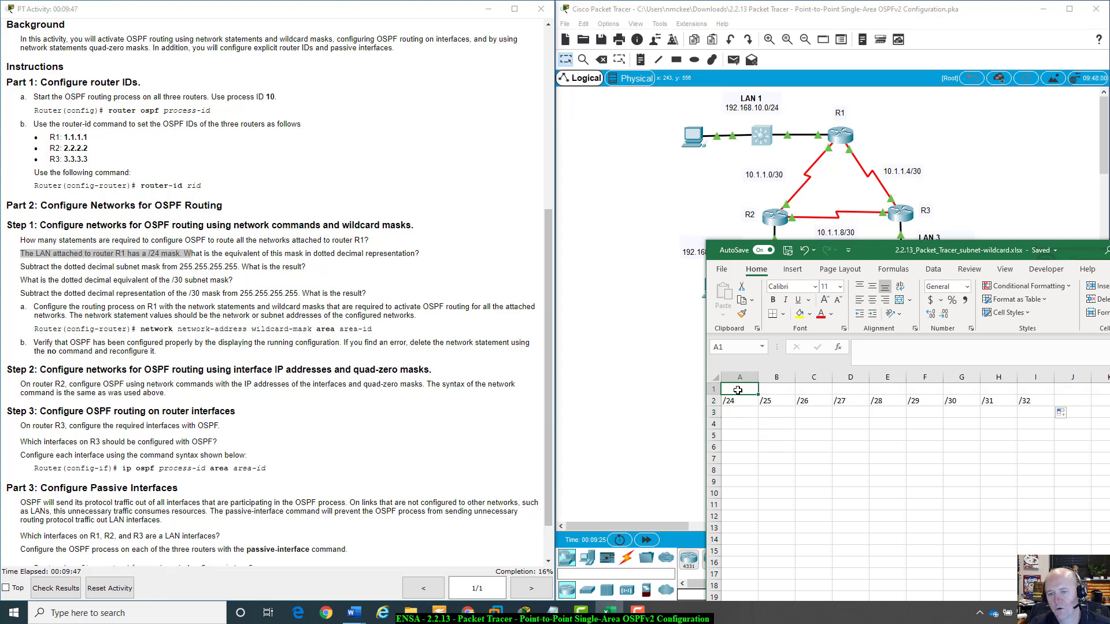
type("2")
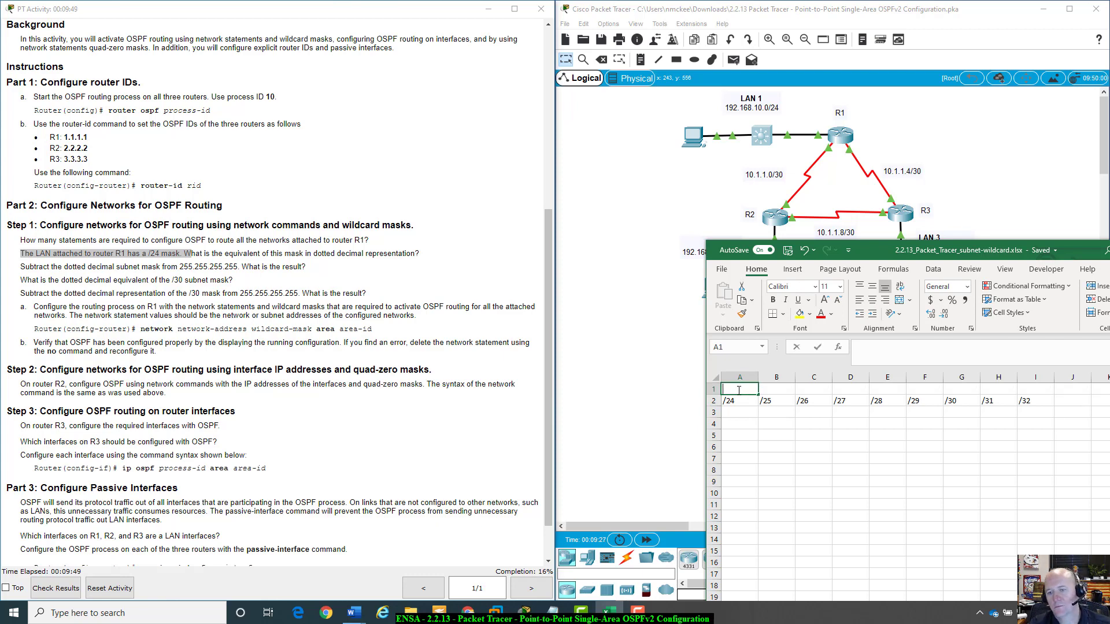
type("55.")
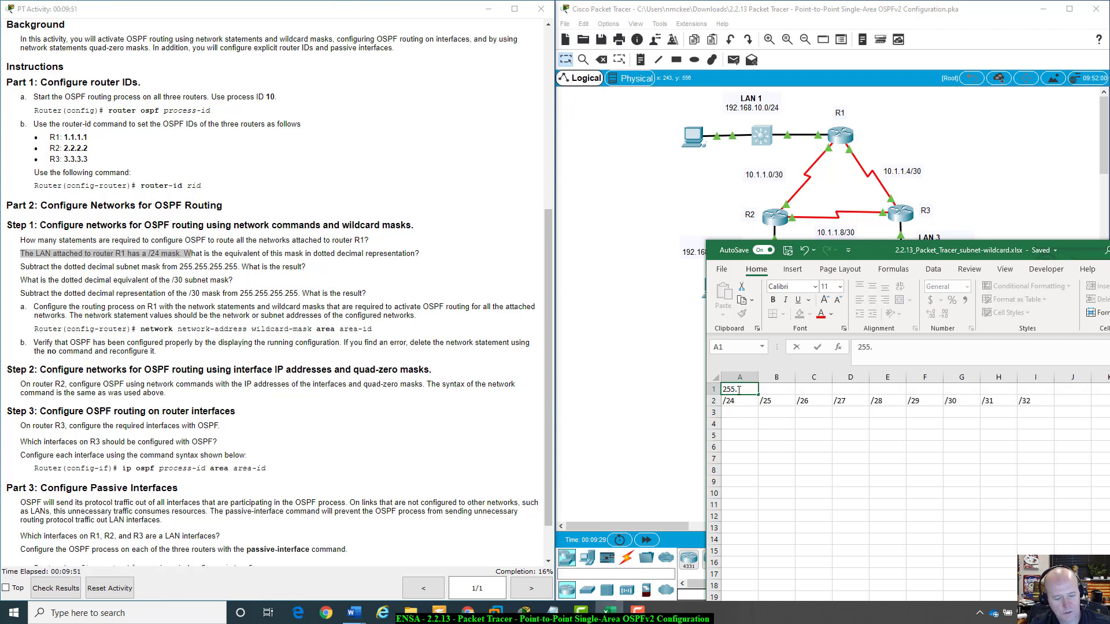
type("255.2")
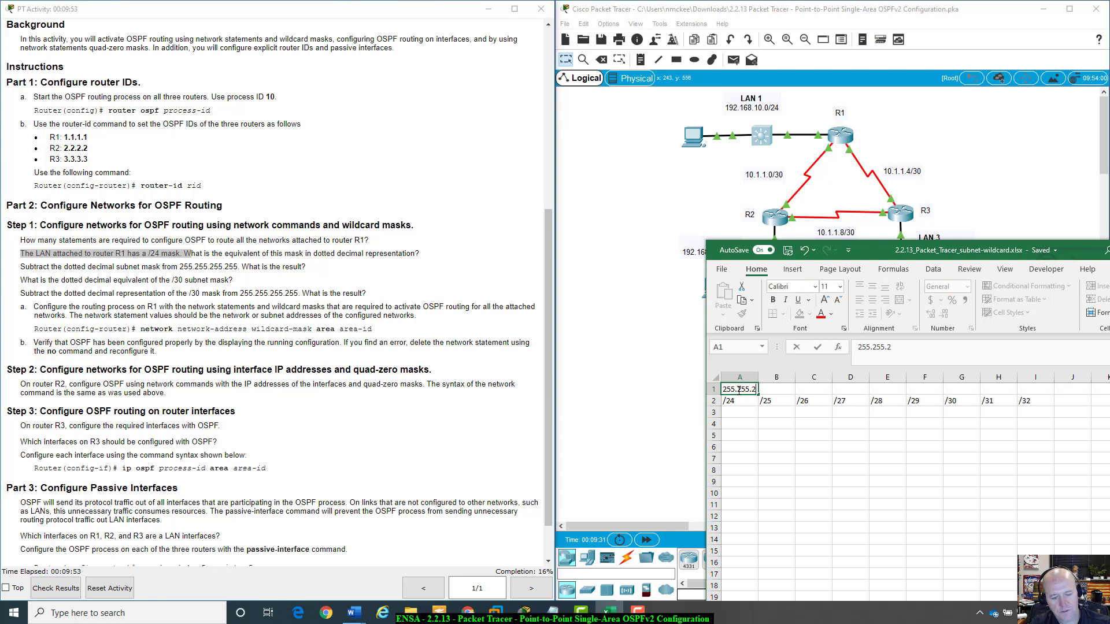
type("55.0")
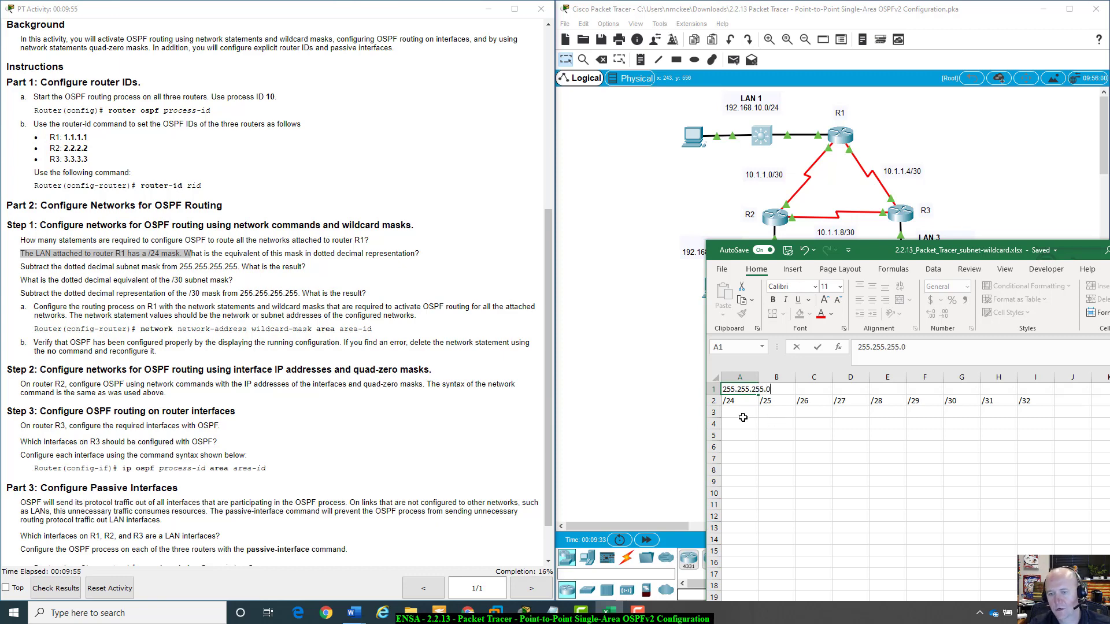
left_click(743, 412)
Fill row 3 under /24 to /32 with the last-octet mask values 0, 128, 192, 224, 240, 248, 252, 254 and 255.
type(".")
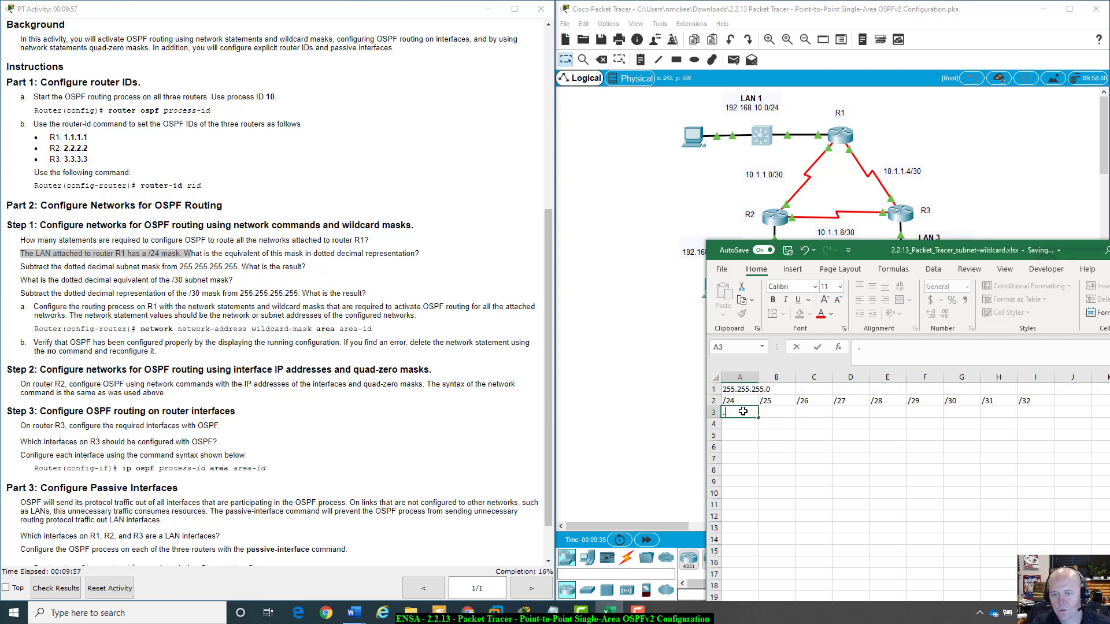
key("Tab")
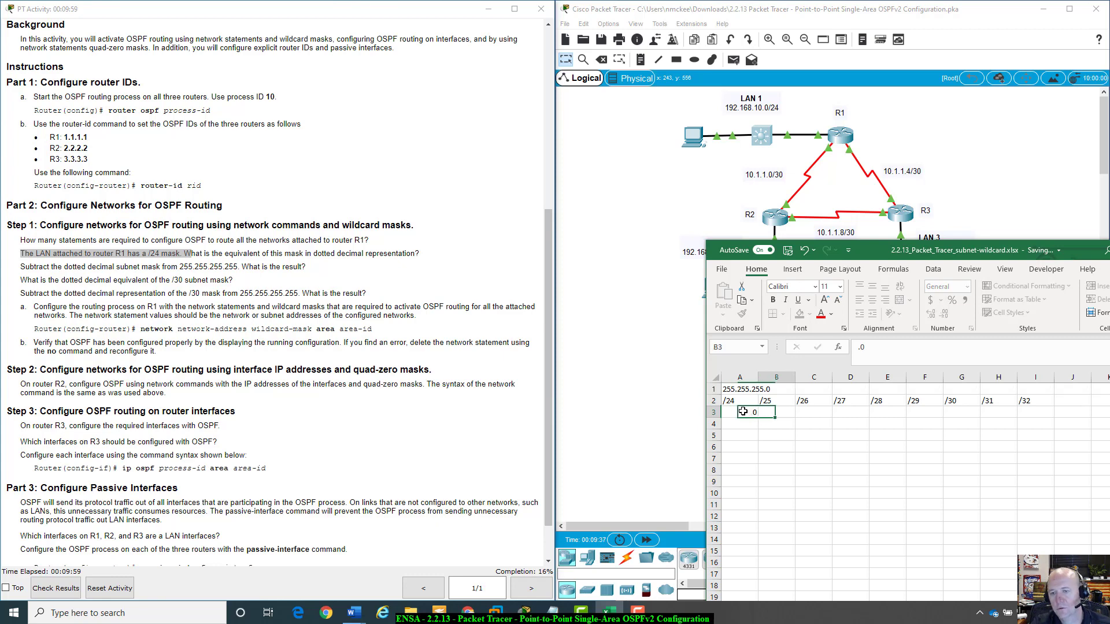
type("128")
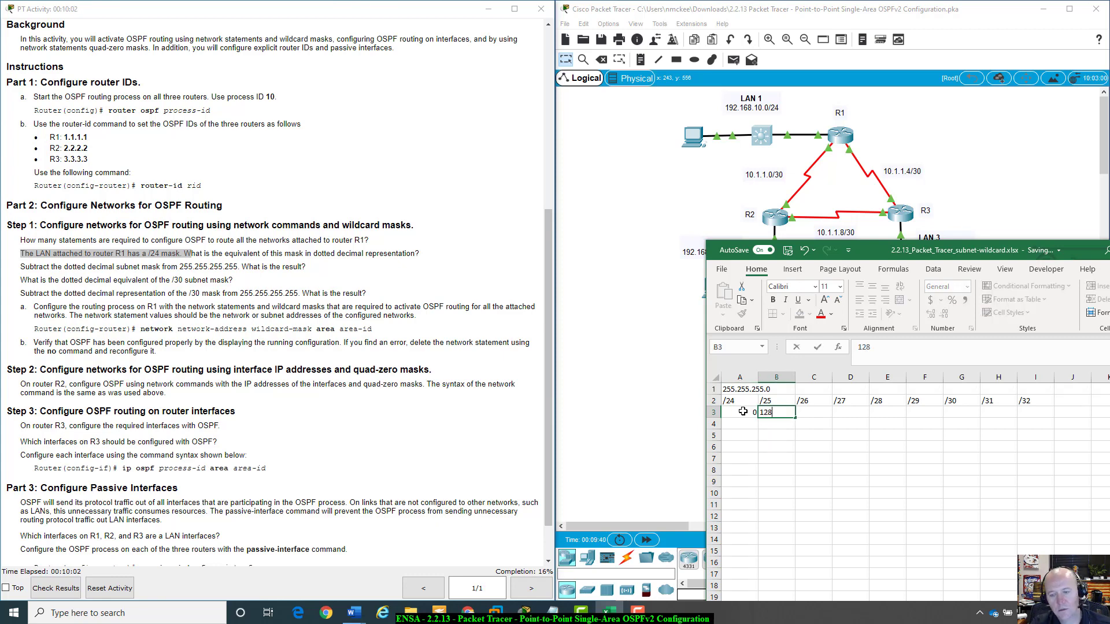
key("Tab")
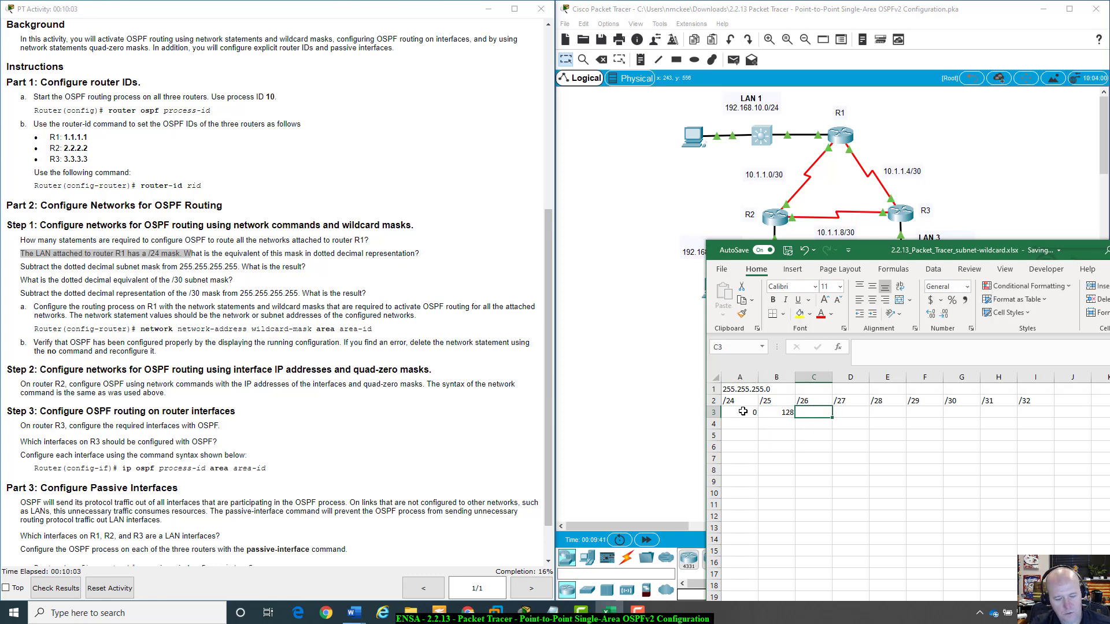
type("192")
key("Tab")
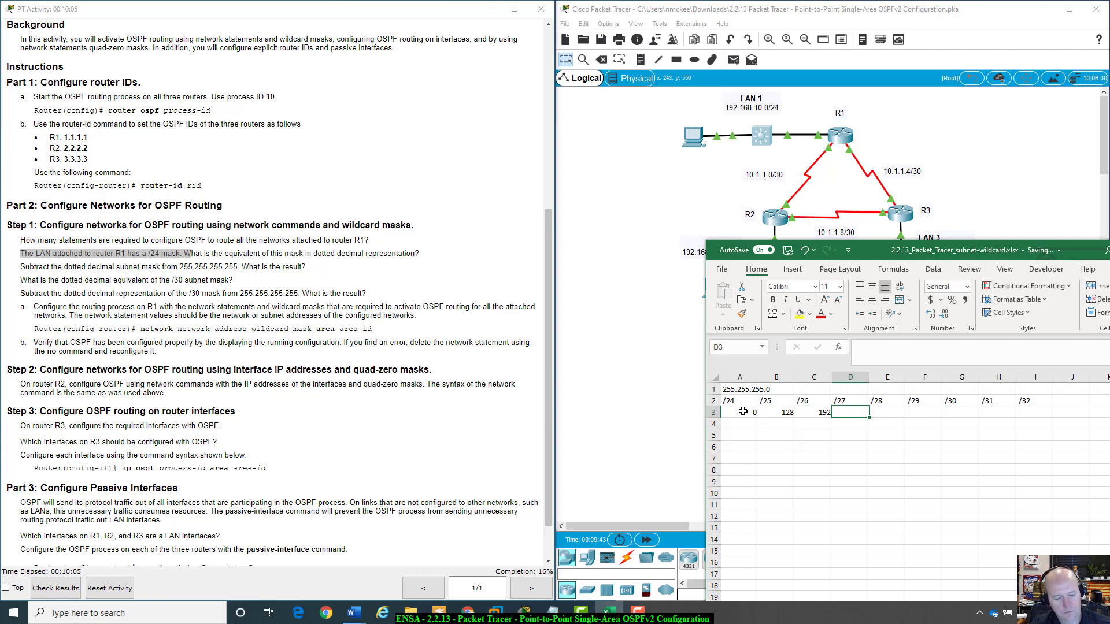
type("224")
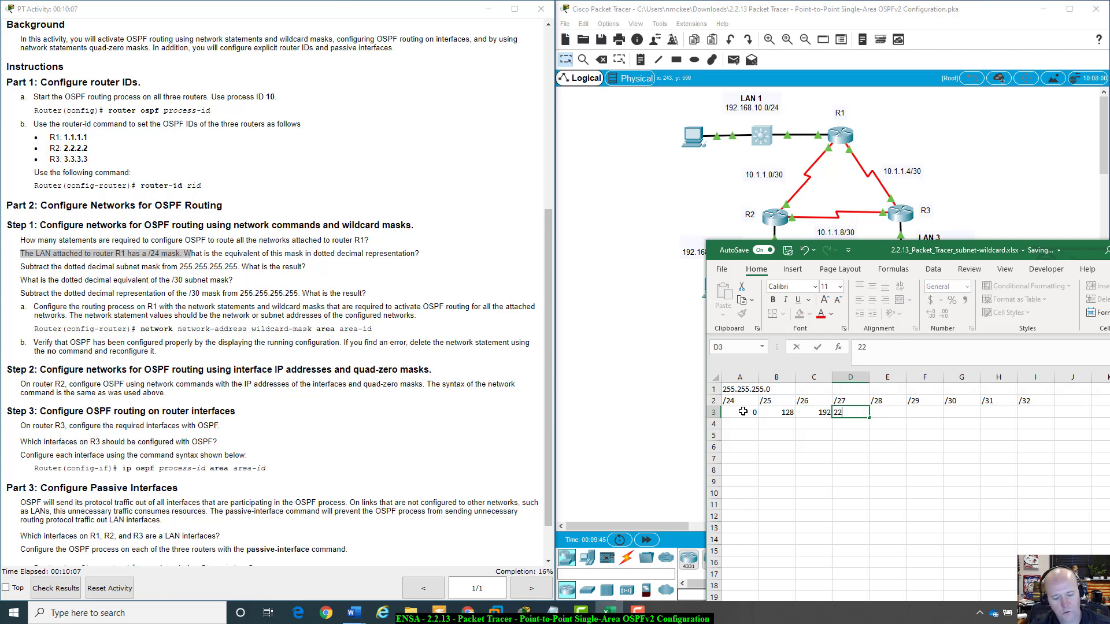
key("Tab")
type("240")
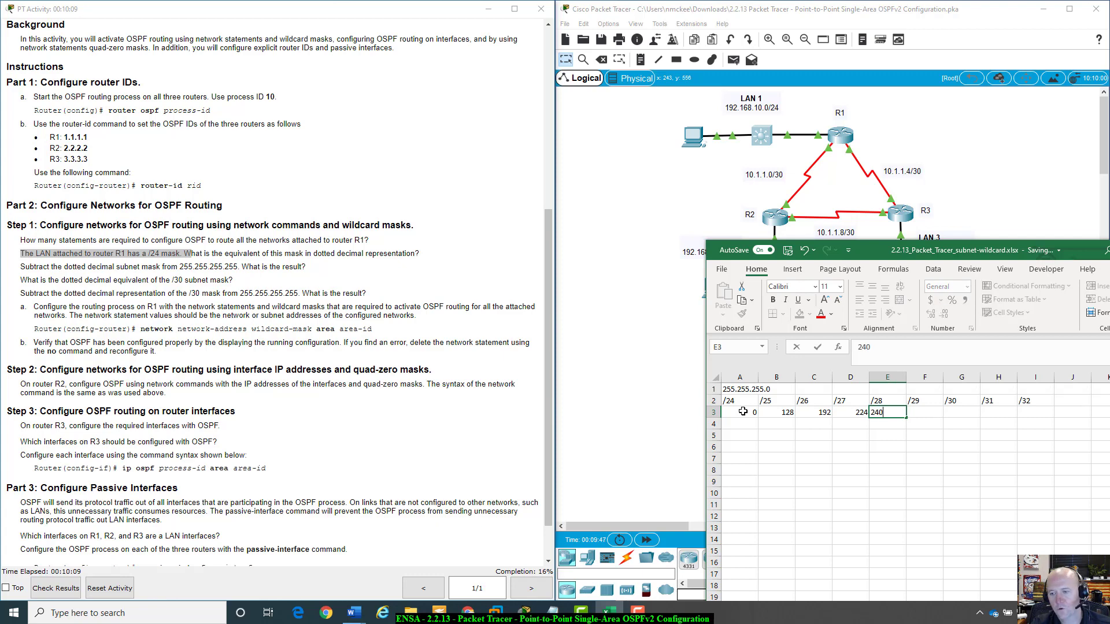
key("Tab")
type("248")
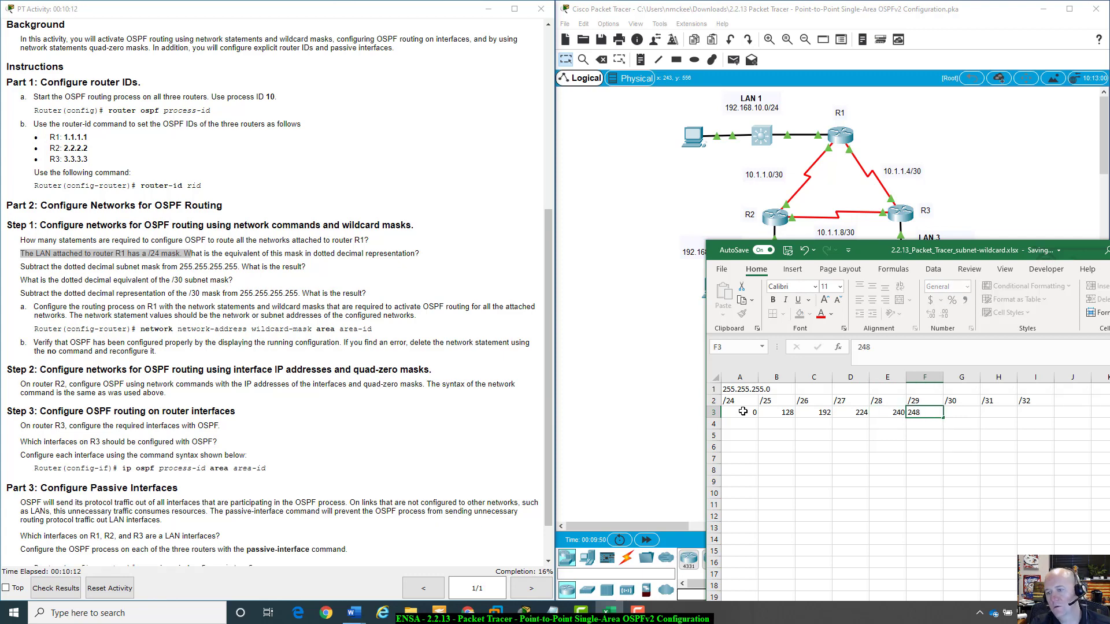
key("Tab")
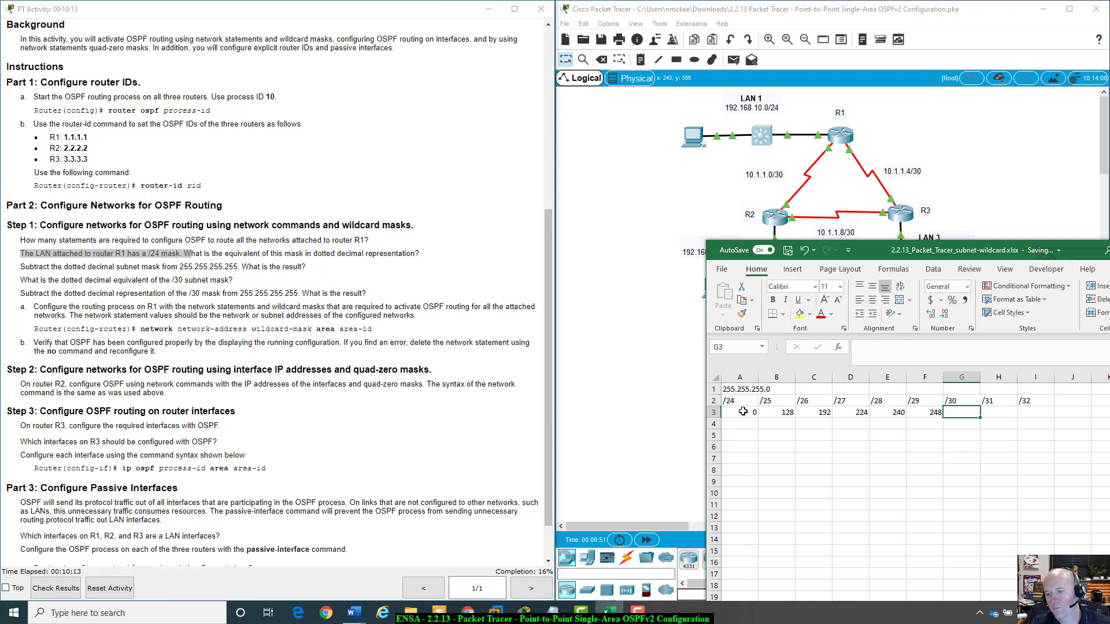
type("252")
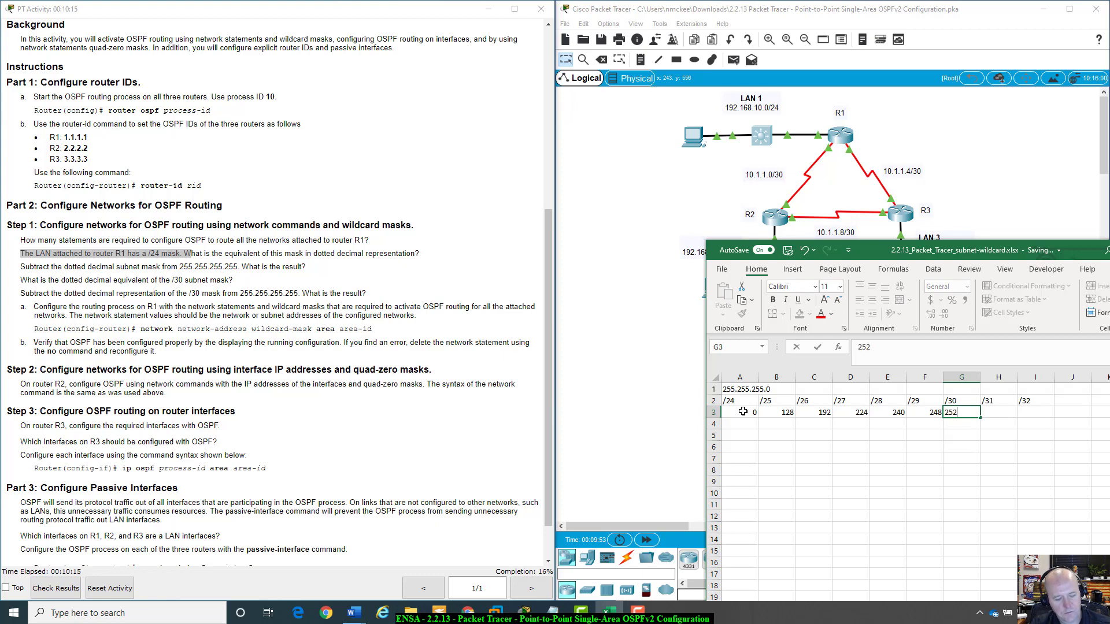
key("Tab")
type("254")
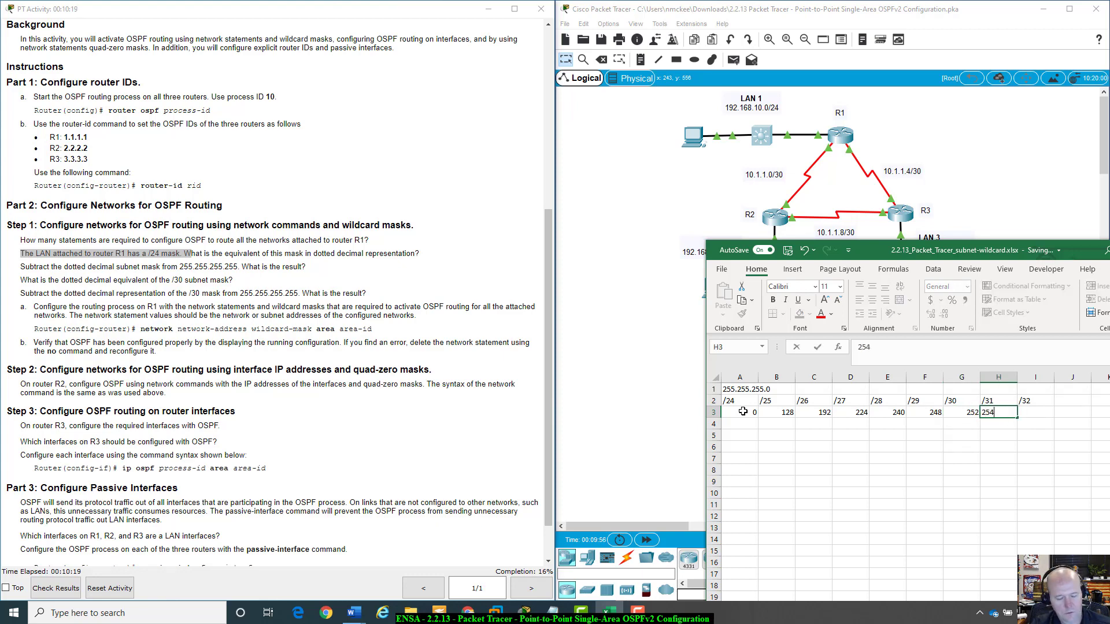
key("Tab")
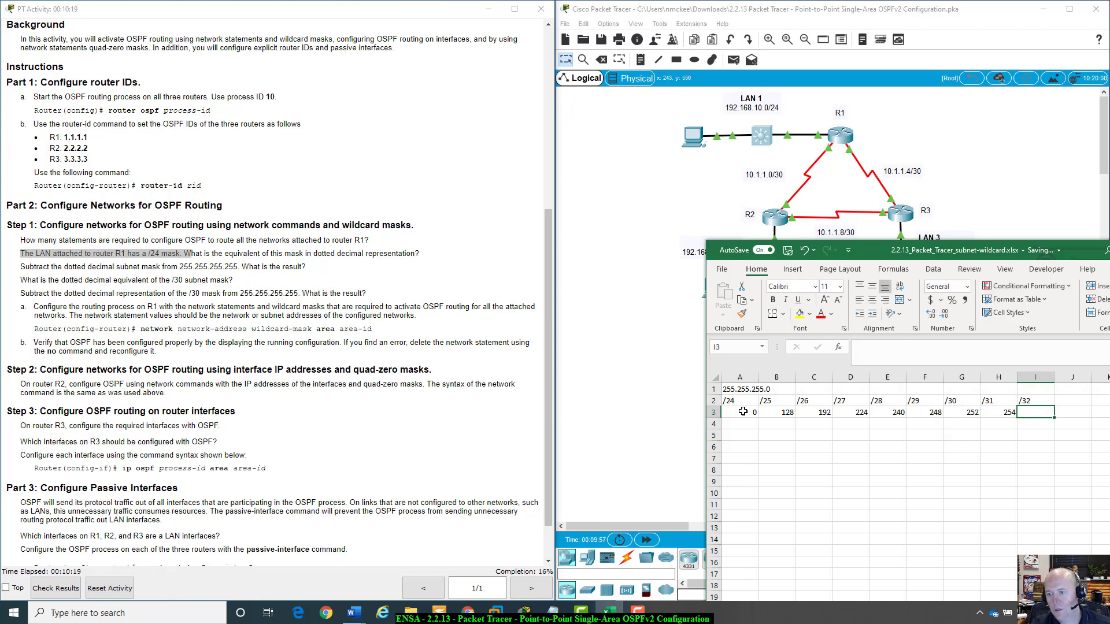
type("255")
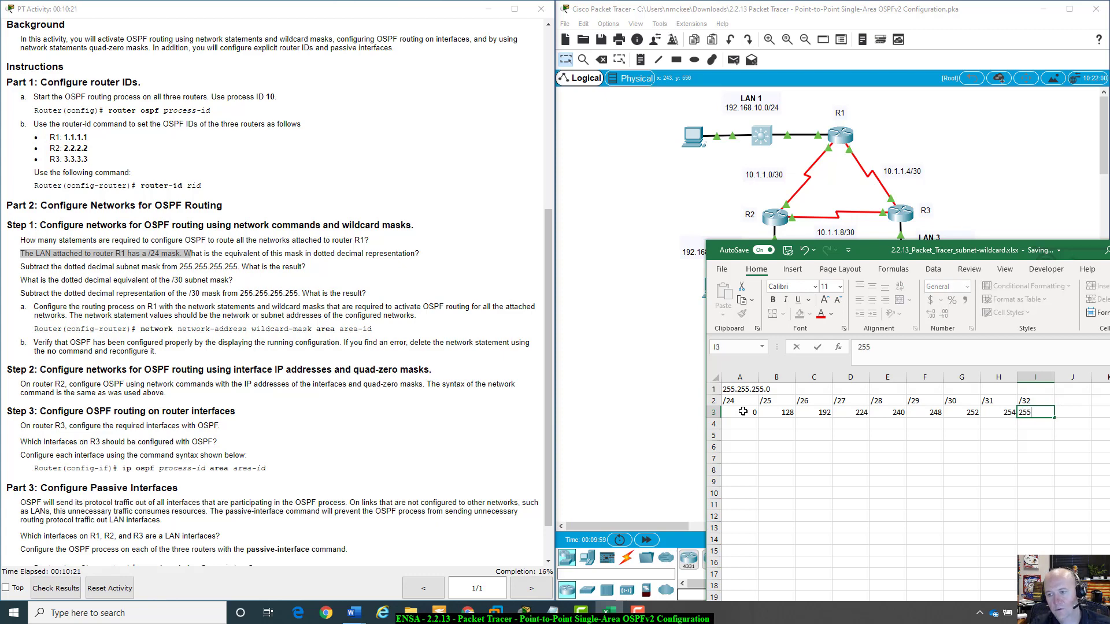
key("Tab")
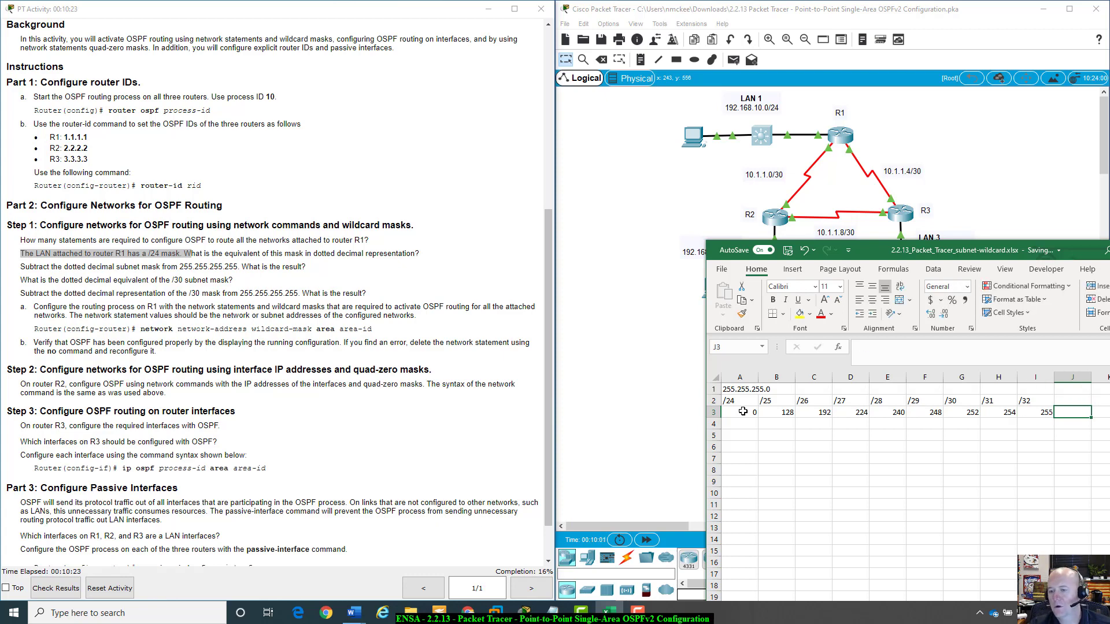
Review the mask values in row 3 cell by cell across the /24 to /32 columns.
left_click(749, 413)
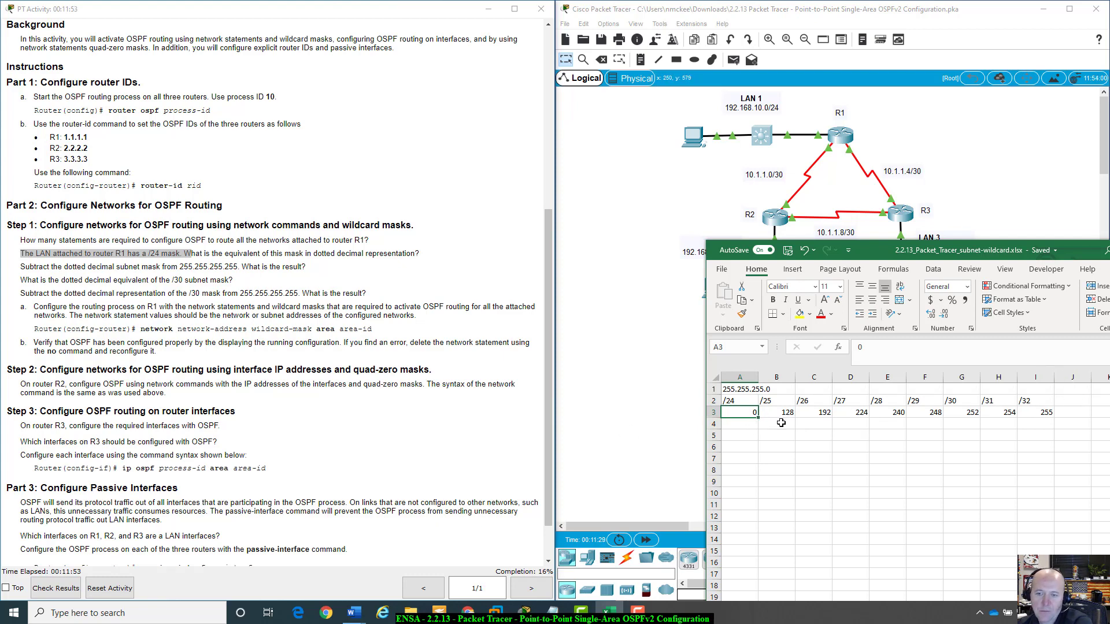
left_click_drag(734, 401, 1049, 400)
left_click(961, 423)
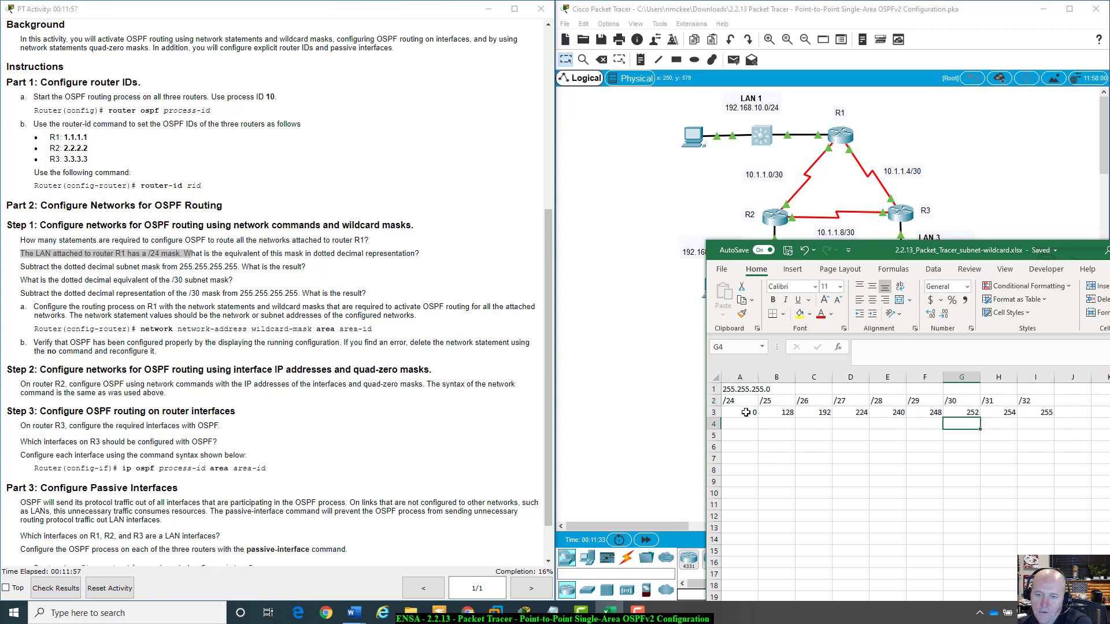
left_click(743, 412)
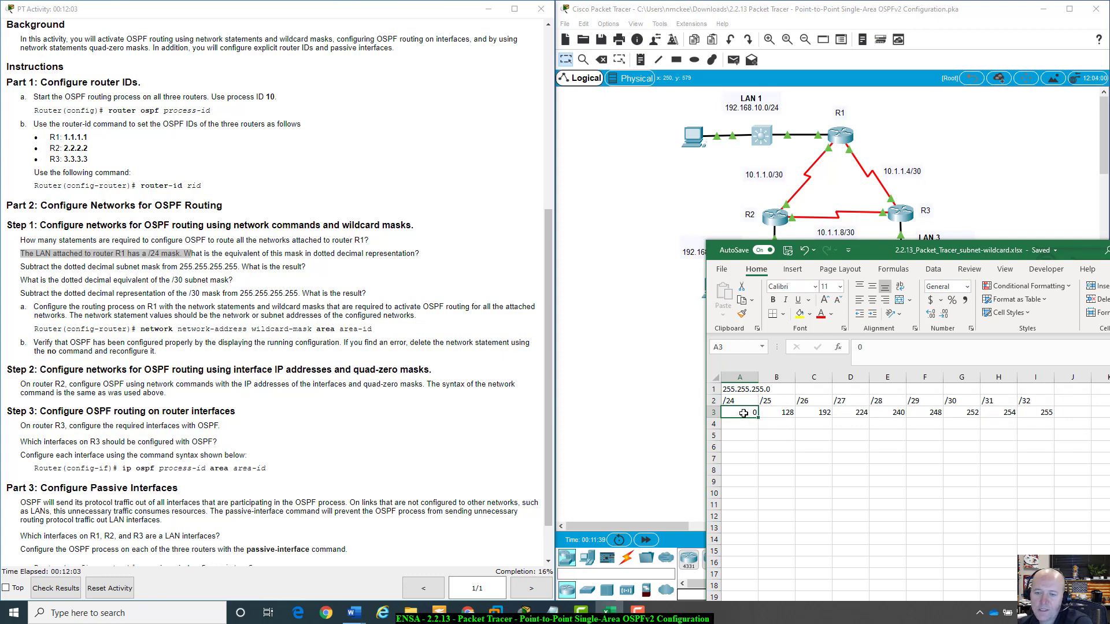
left_click(783, 415)
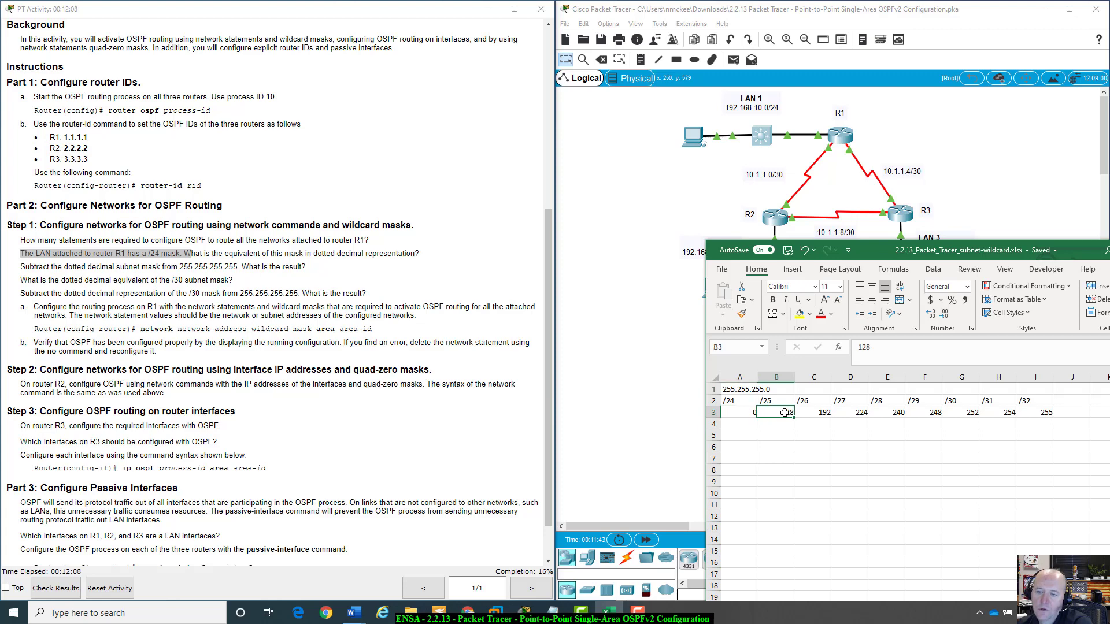
left_click(741, 412)
left_click(782, 412)
left_click(820, 413)
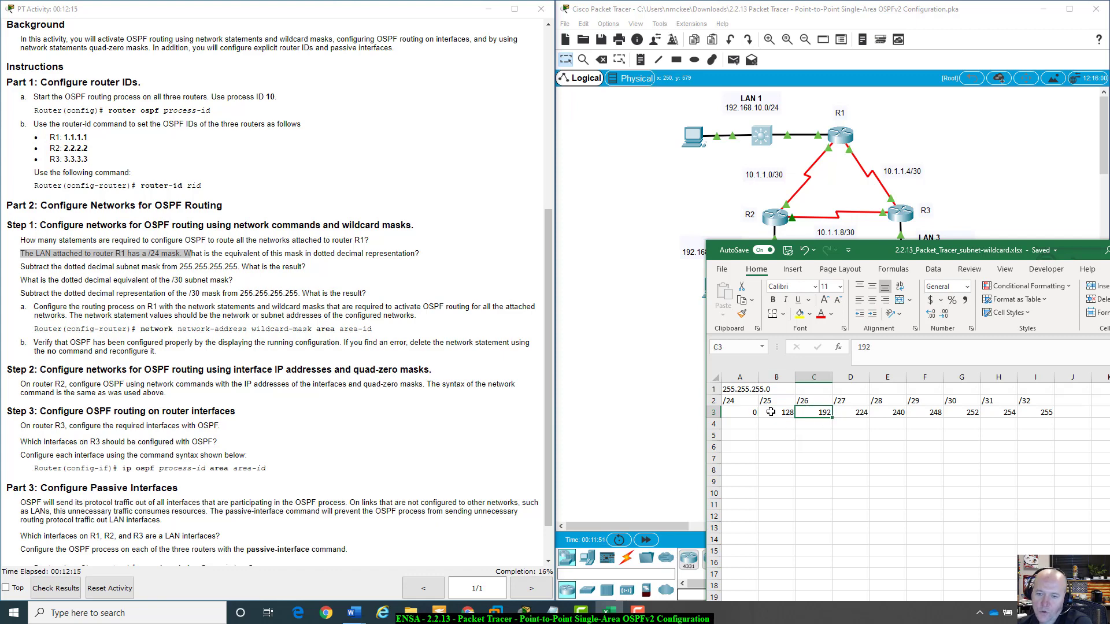
left_click(777, 413)
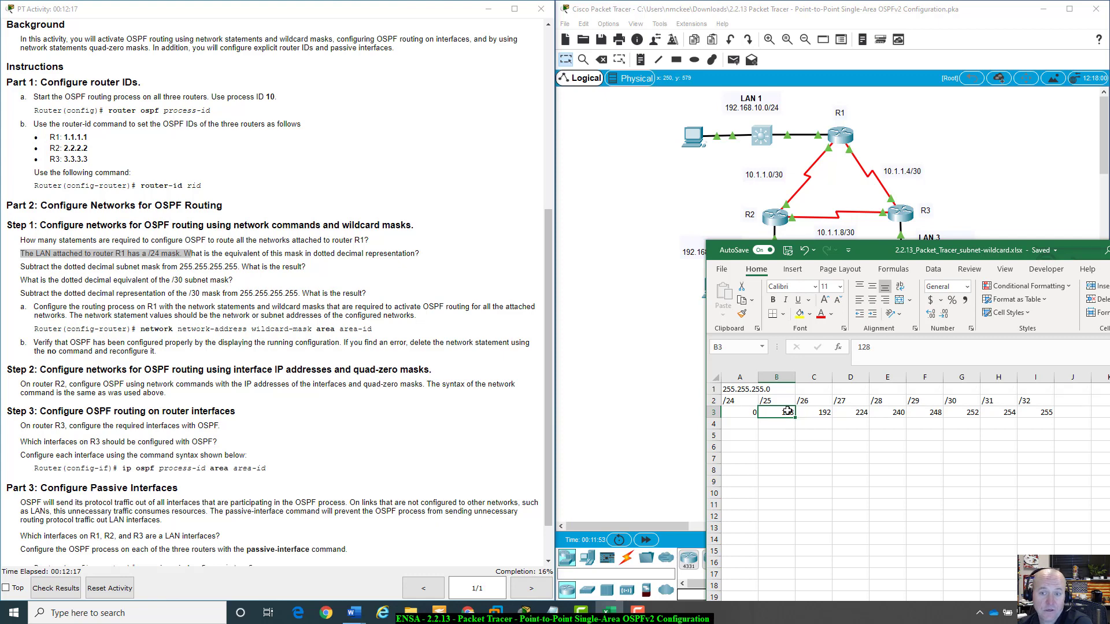
left_click(827, 412)
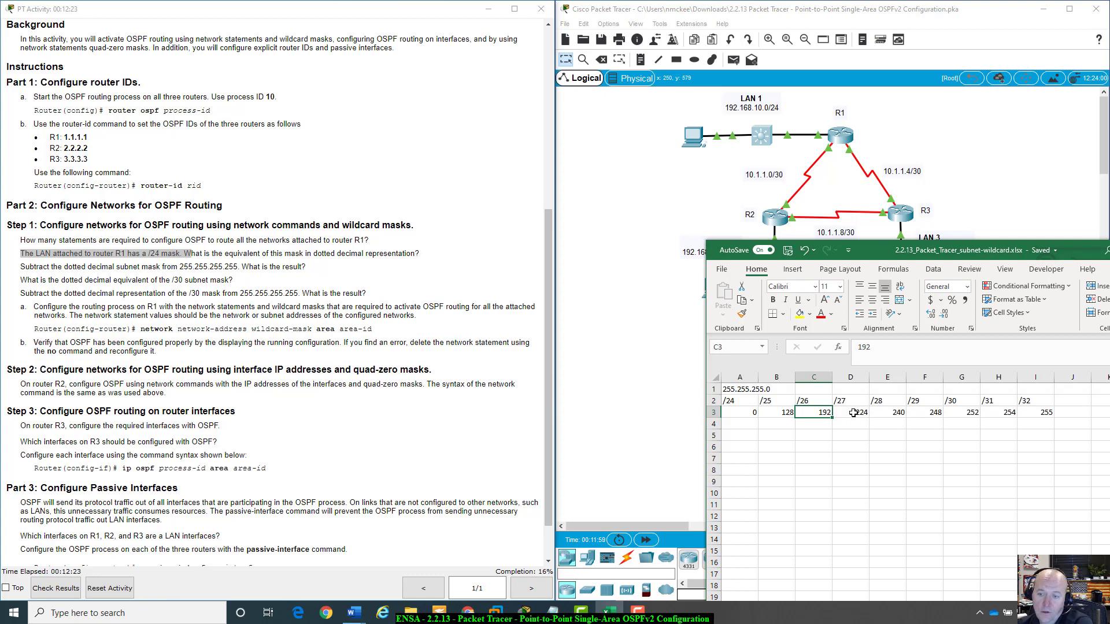
left_click(786, 411)
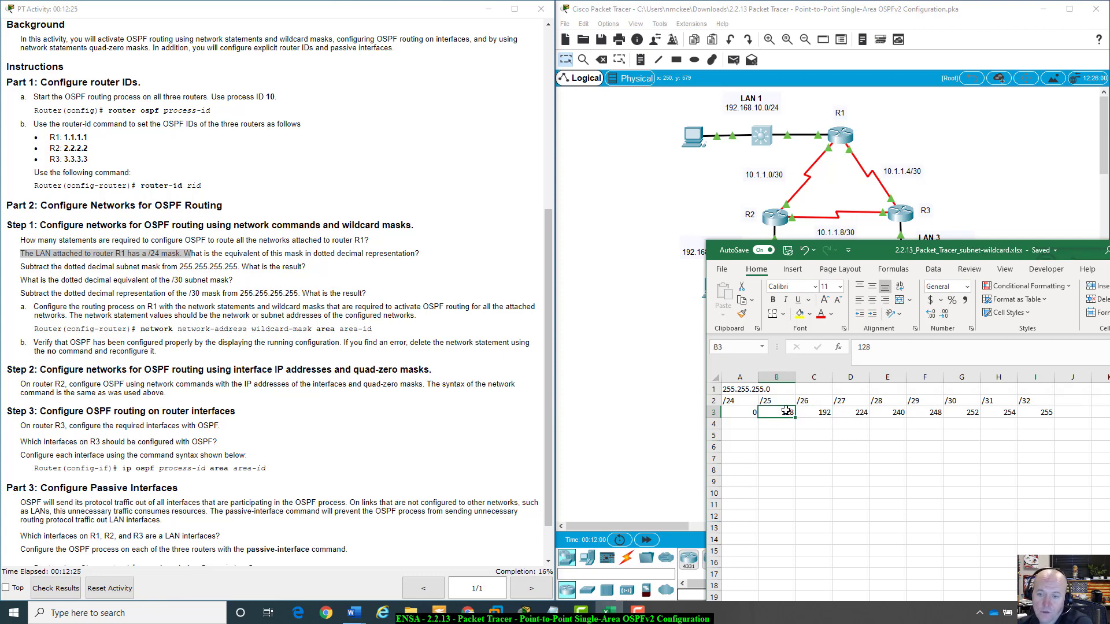
key("Right")
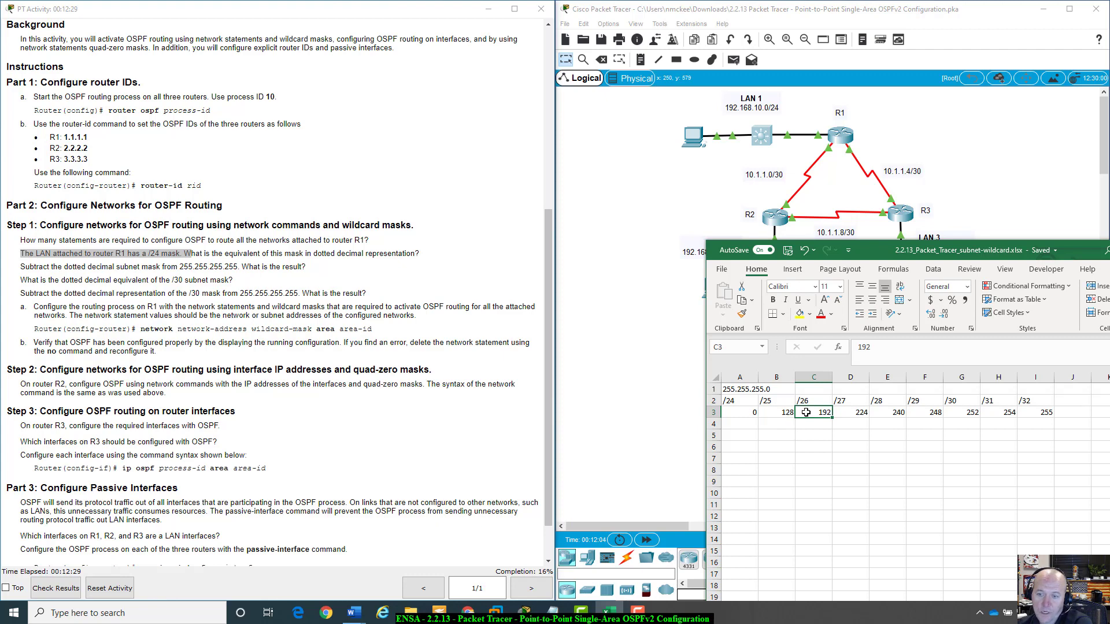
left_click(850, 411)
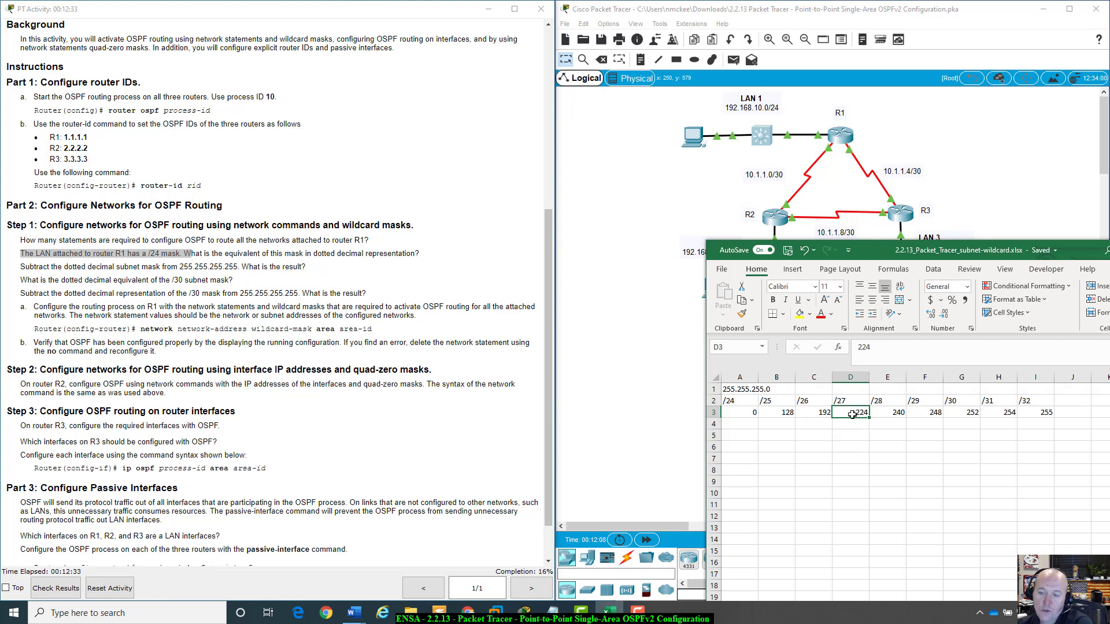
left_click(897, 412)
left_click(936, 410)
left_click(968, 411)
left_click(994, 412)
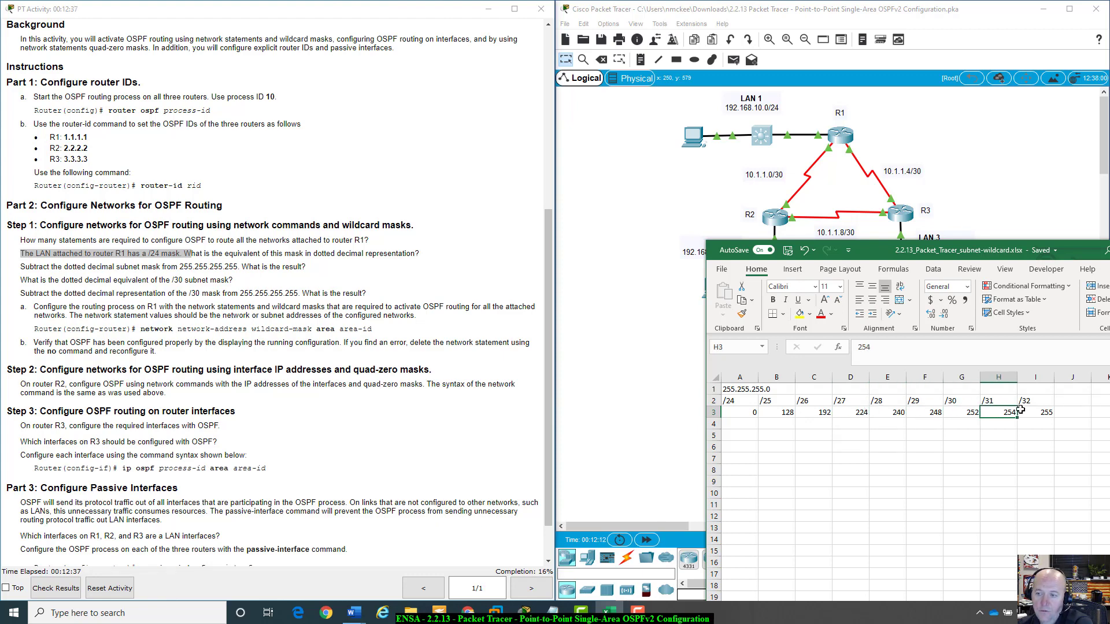
Insert a new blank column before column A in the mask worksheet.
left_click(1023, 411)
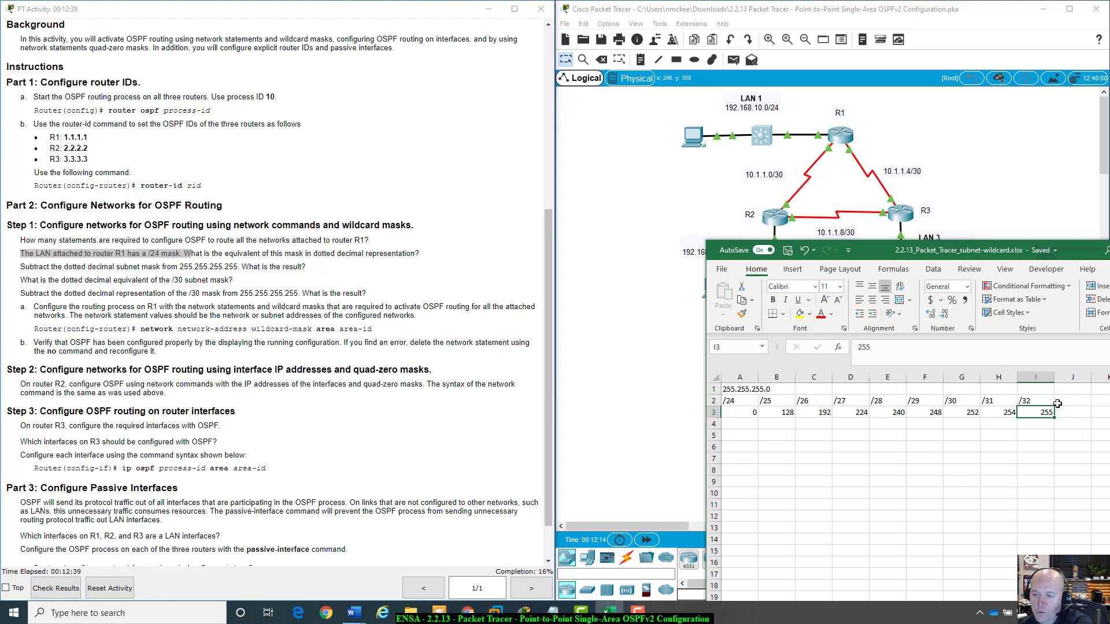
left_click(736, 420)
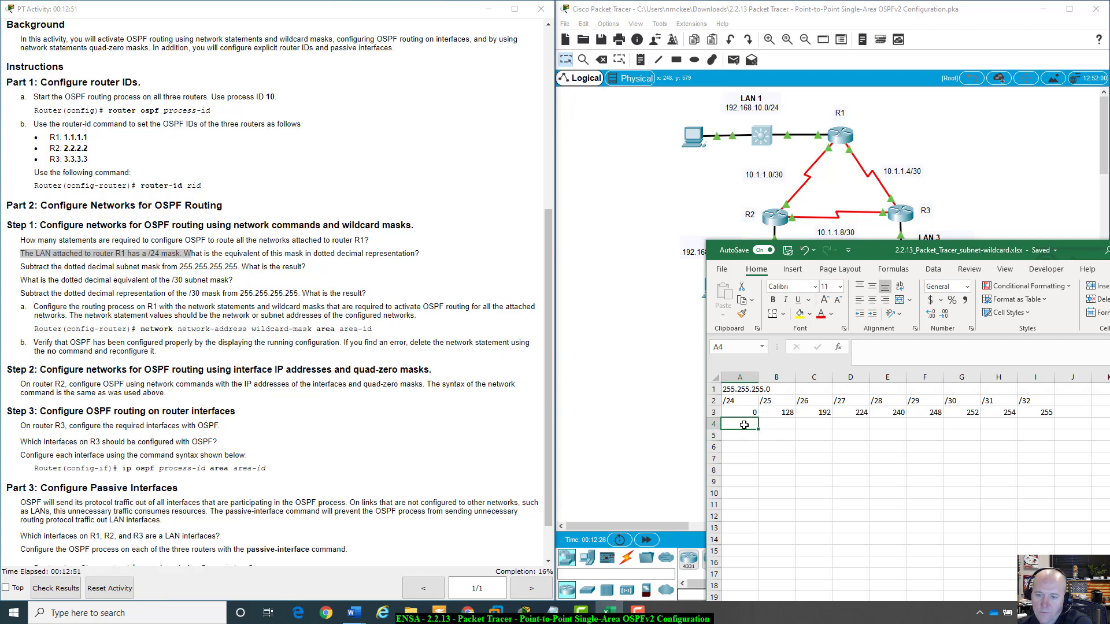
left_click(1039, 424)
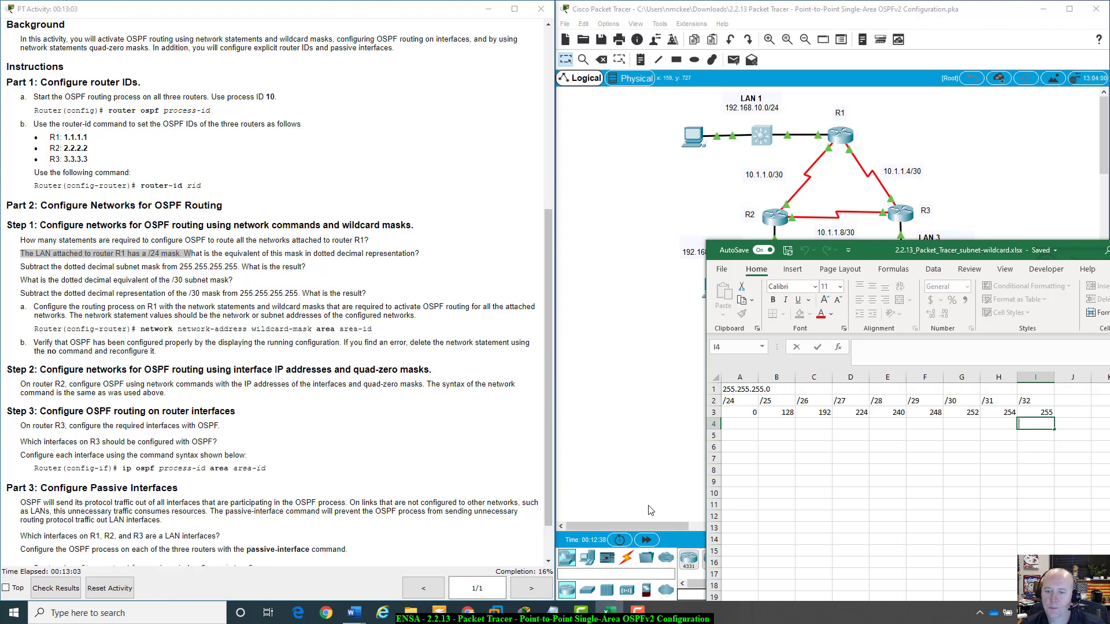
right_click(746, 376)
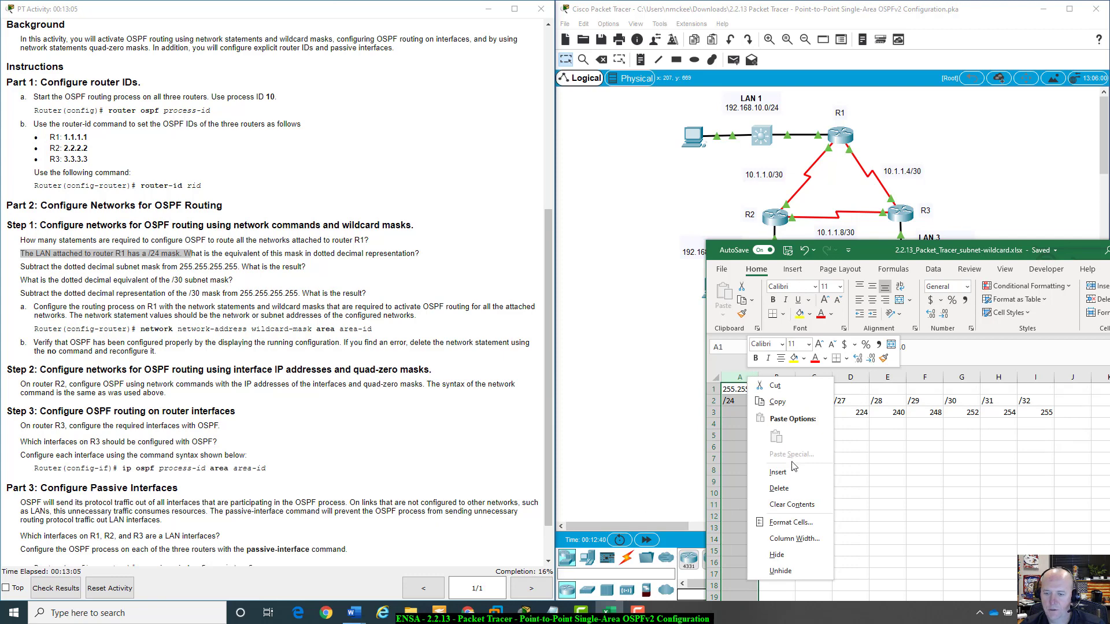
left_click(794, 471)
Label rows 2, 3 and 4 in column A as CIDR, Subnet and Wildcard.
left_click(748, 400)
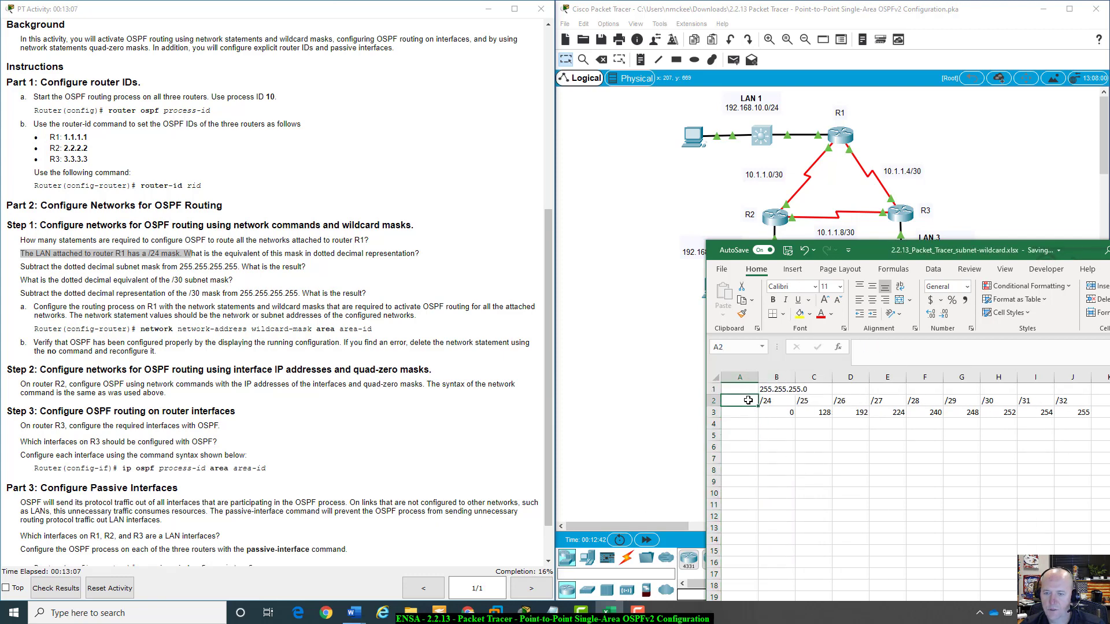
type("C")
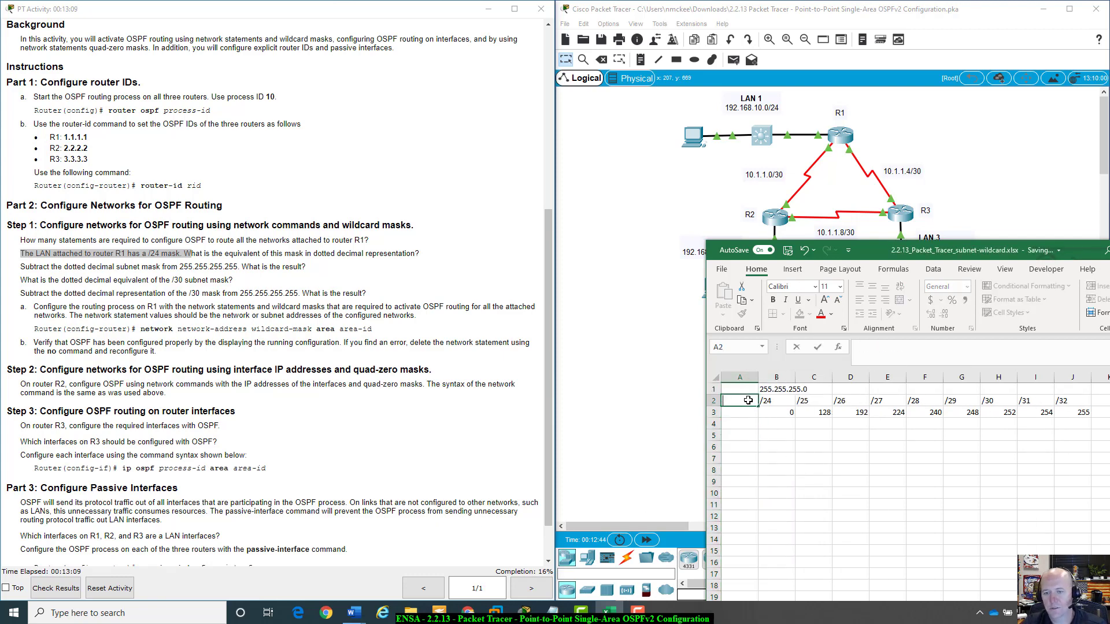
type("IDR")
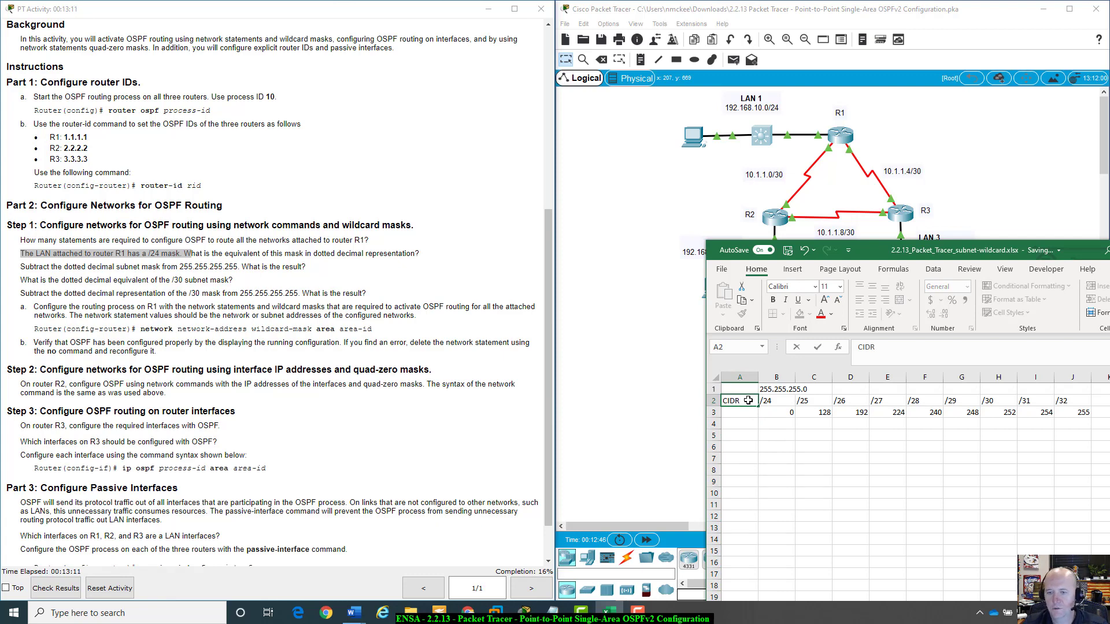
left_click(752, 412)
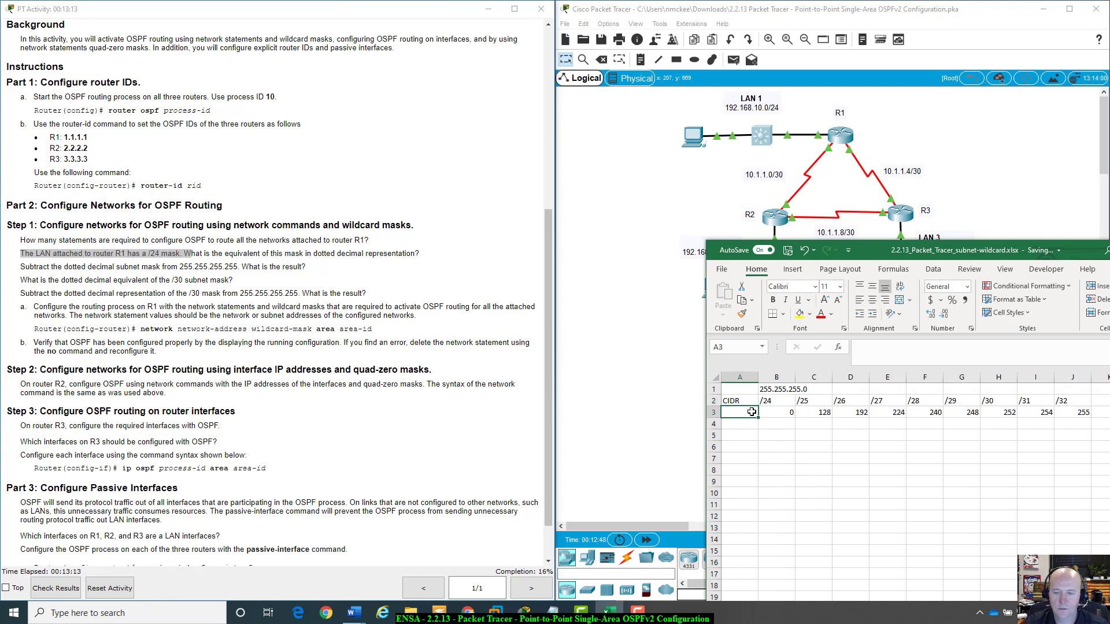
type("Subnet")
key("Return")
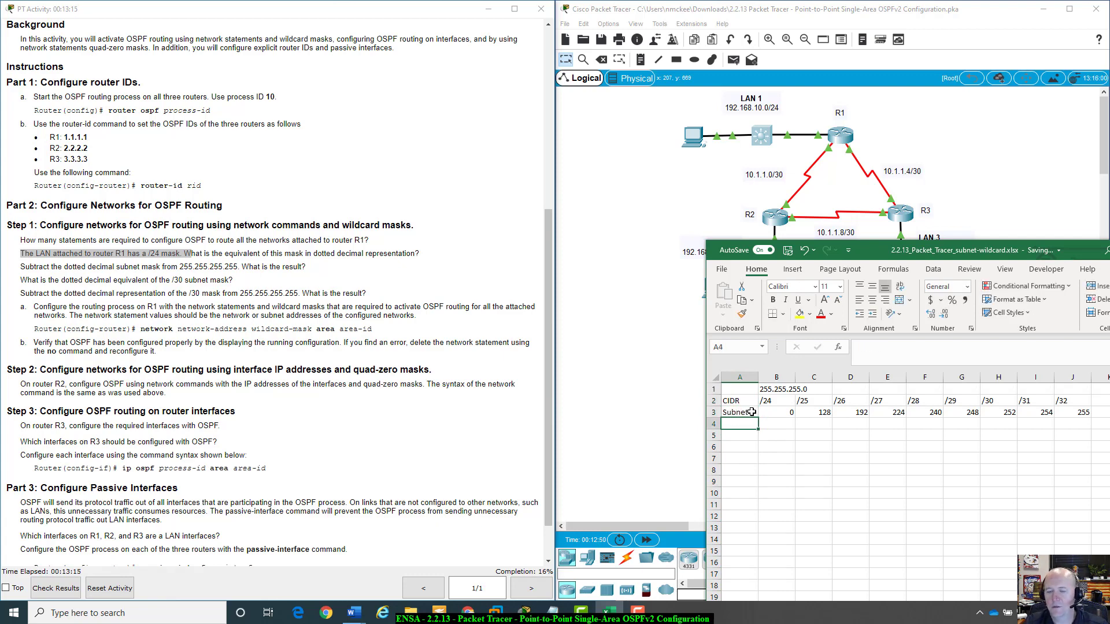
type("Wirldcard")
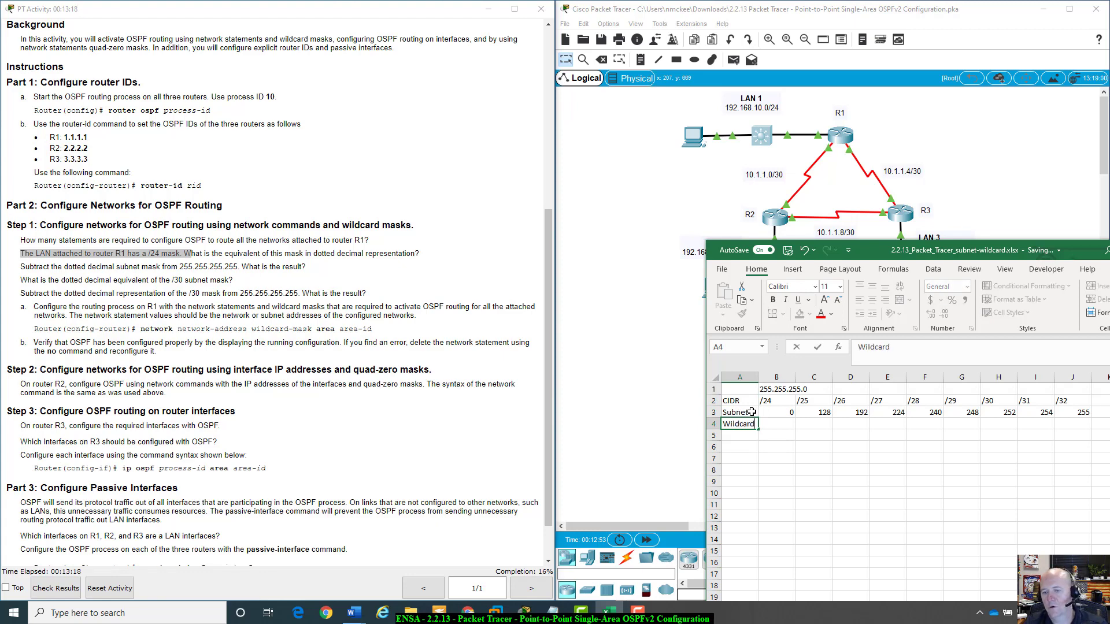
key("Tab")
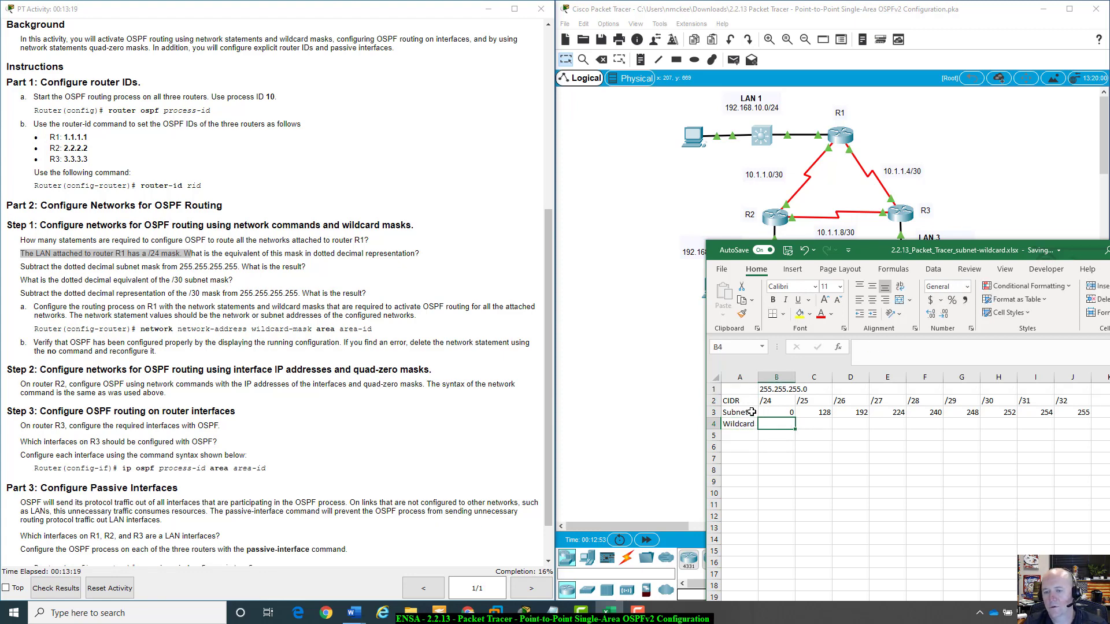
Enter the wildcard value 0 under /32 in cell J4.
left_click(1076, 423)
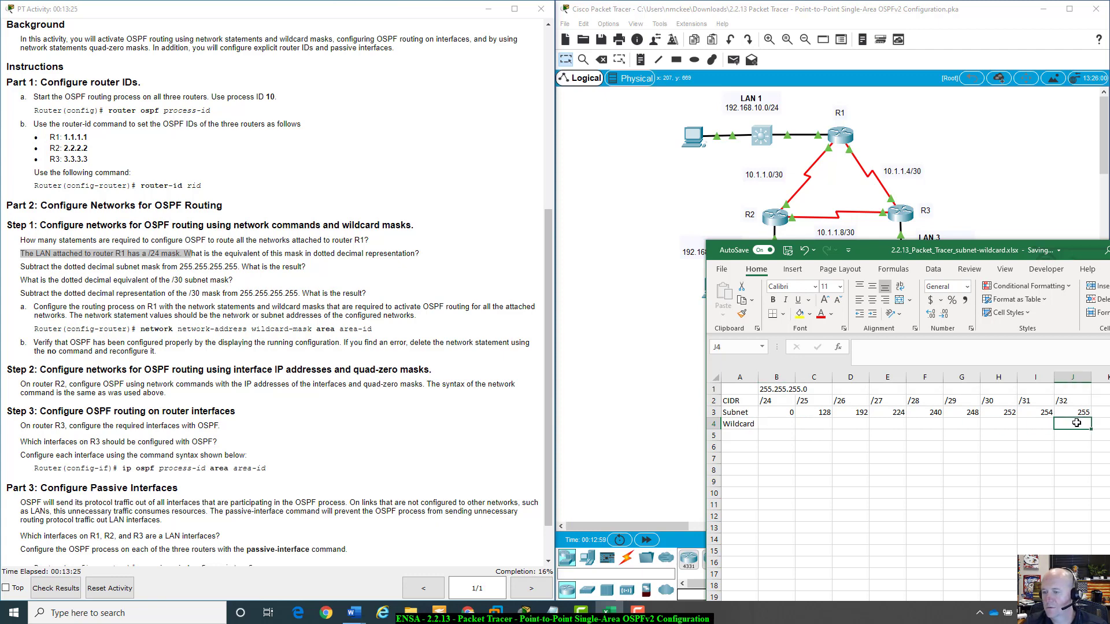
double_click(1076, 423)
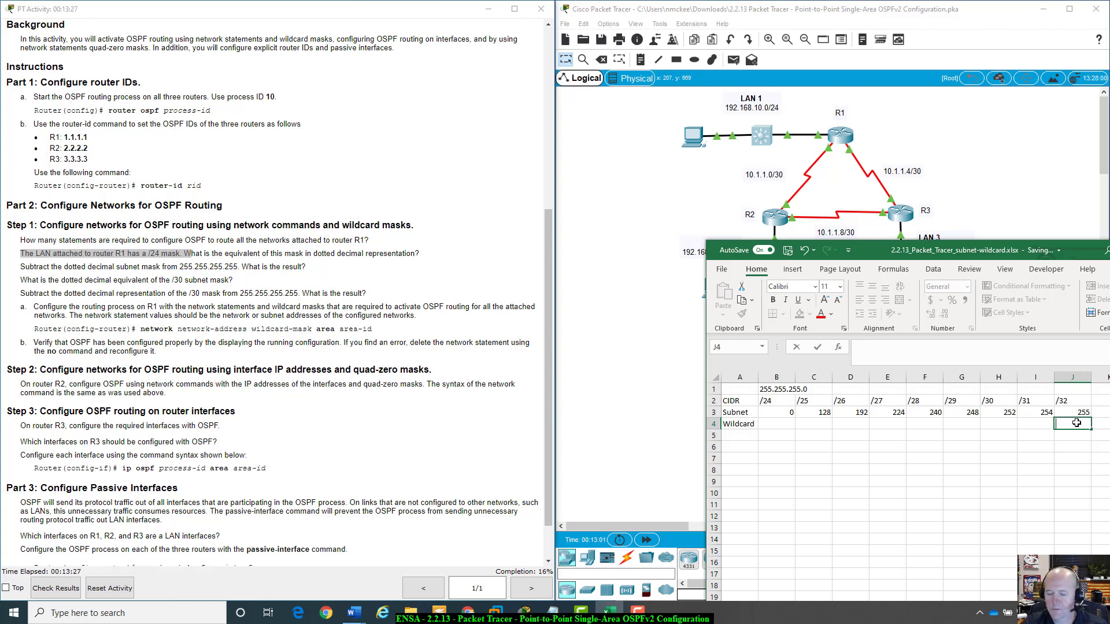
type("0")
key("shift+Tab")
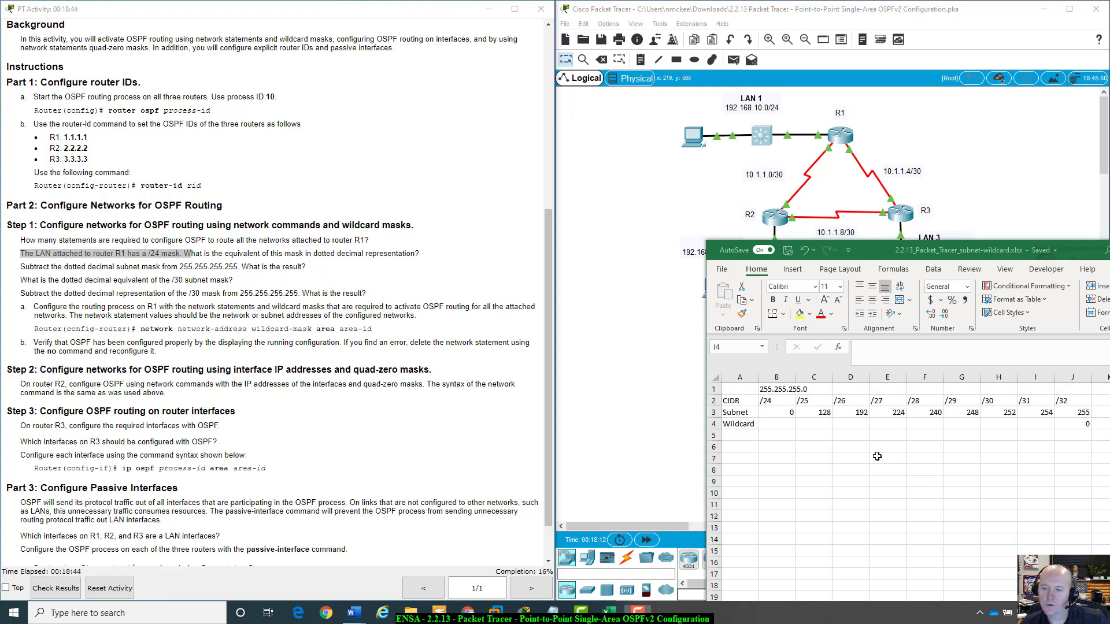
Add the note "wildcard = 255-subnet" in cell B6.
left_click(782, 448)
type("wi")
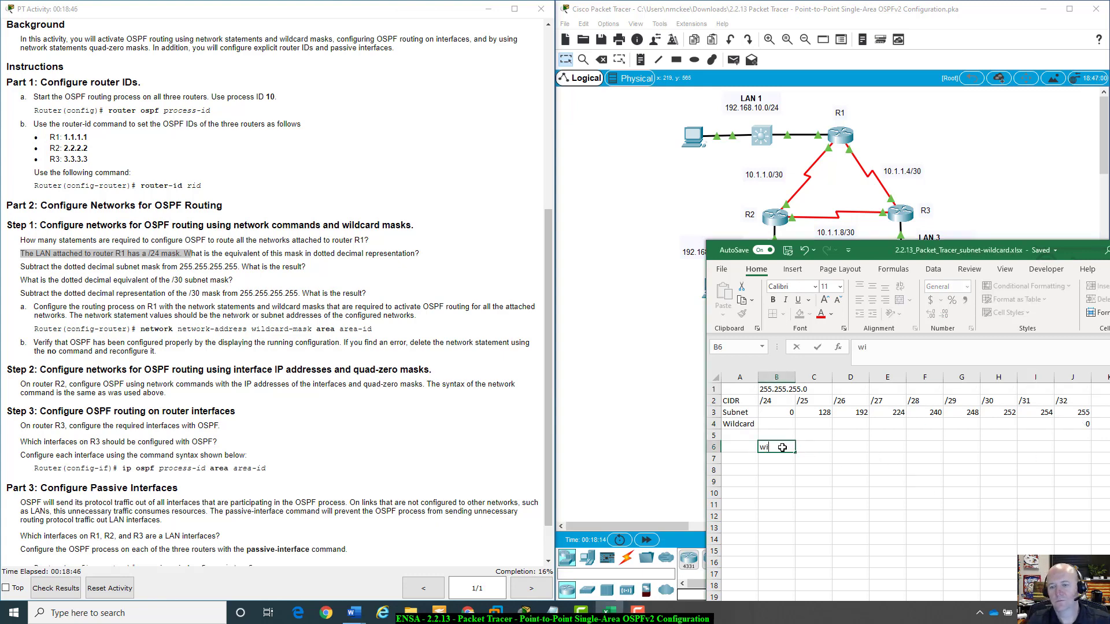
type("ldcard")
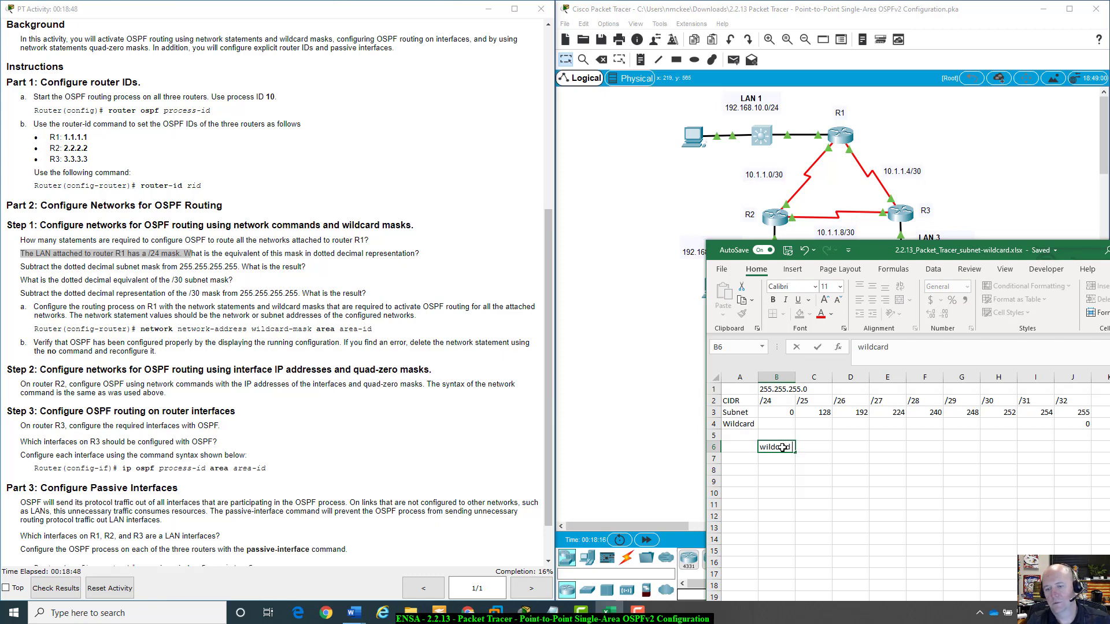
type(" =")
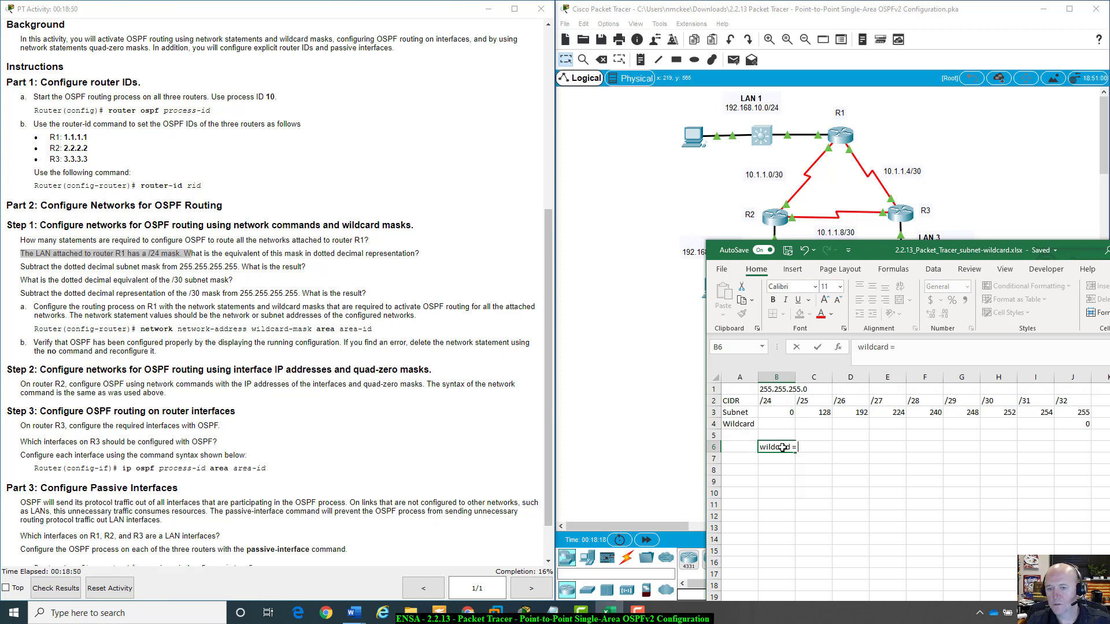
type(" su")
key("BackSpace")
key("BackSpace")
type("2")
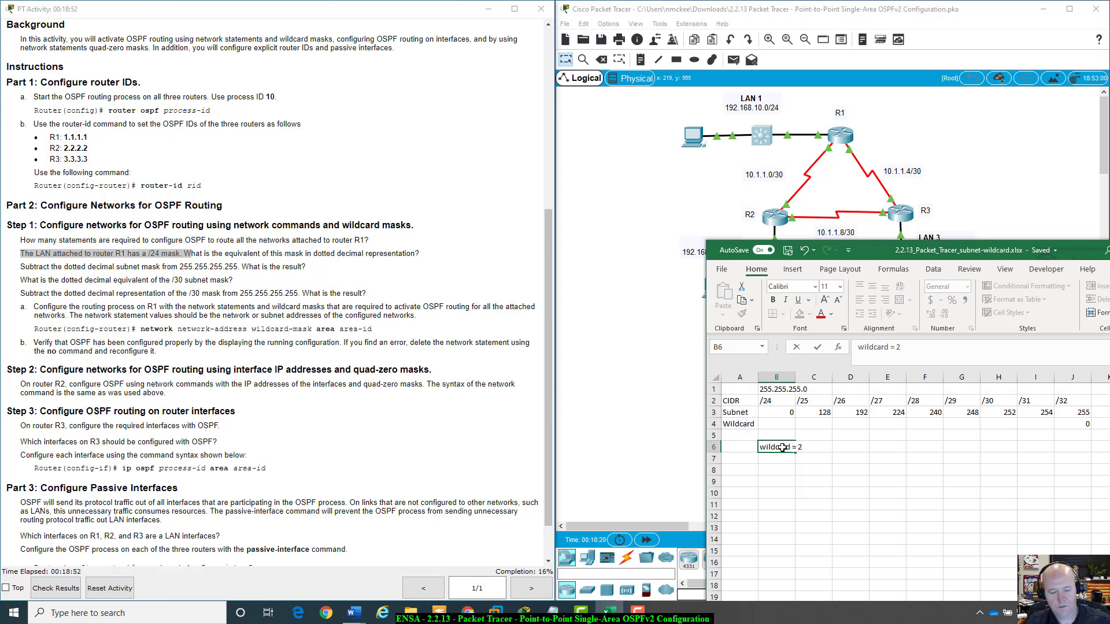
type("55-")
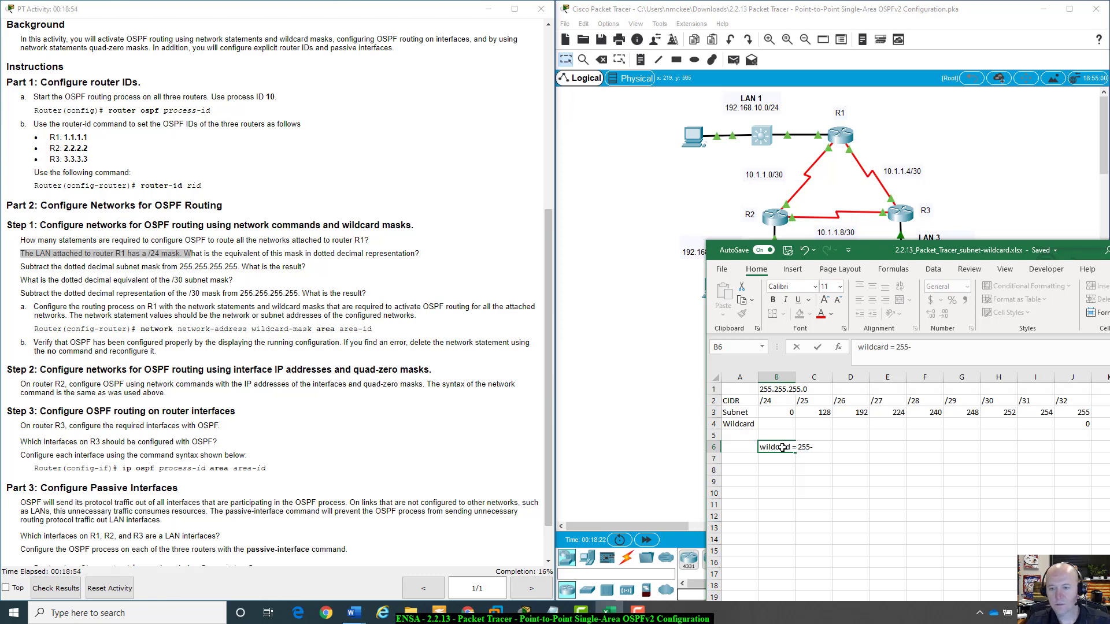
type("sun")
type("net")
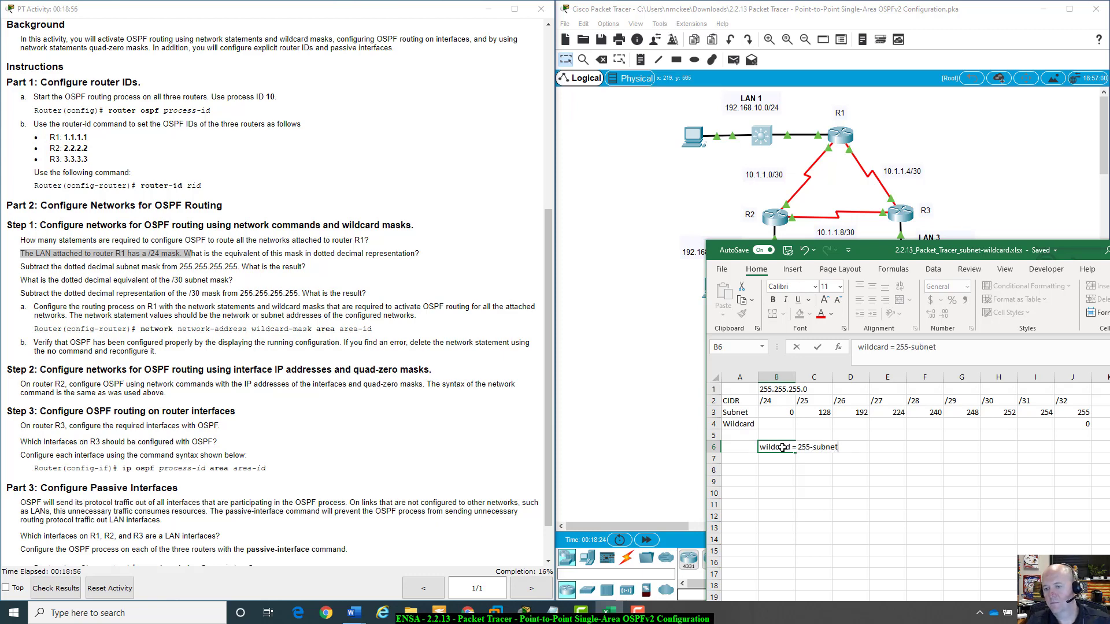
key("Tab")
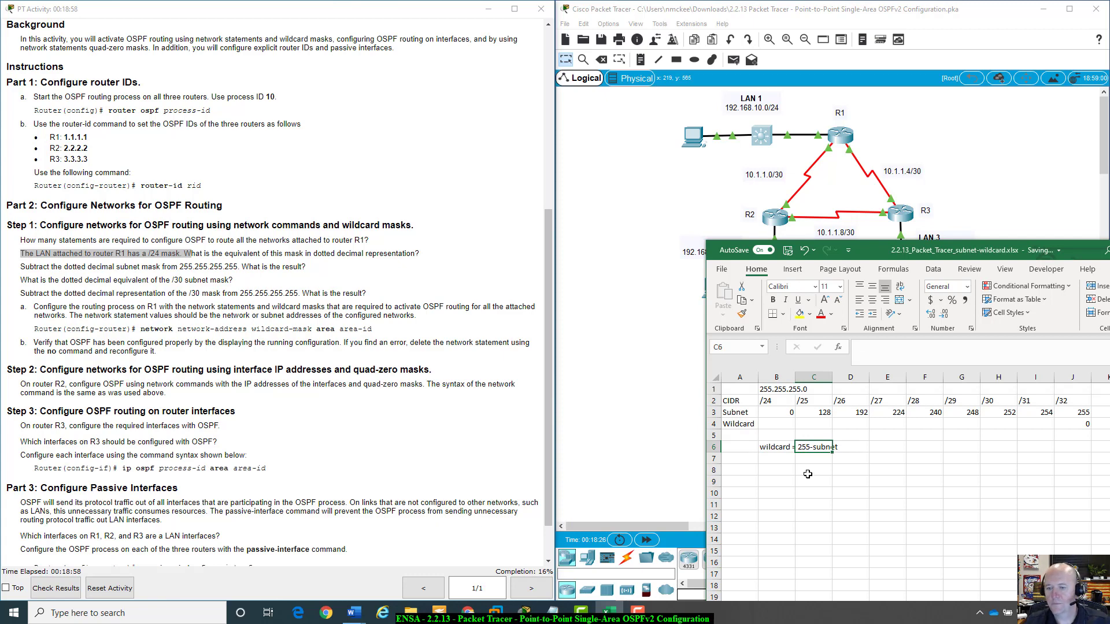
Fill the Wildcard row from /31 back to /25 with 1, 3, 7, 15, 31, 63 and 127.
left_click(810, 479)
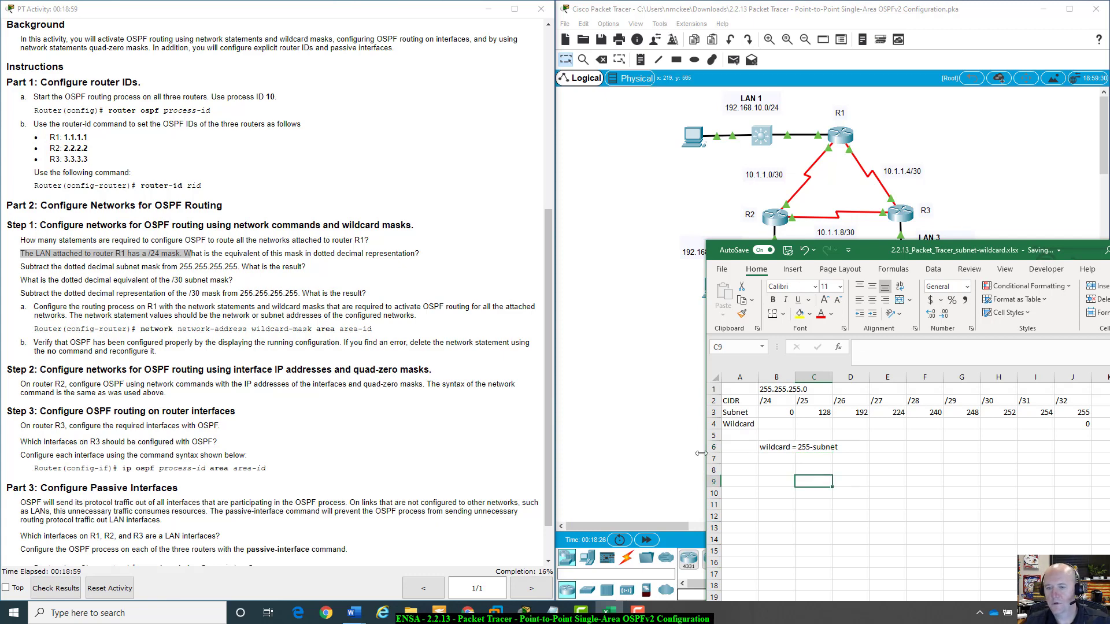
left_click(1047, 422)
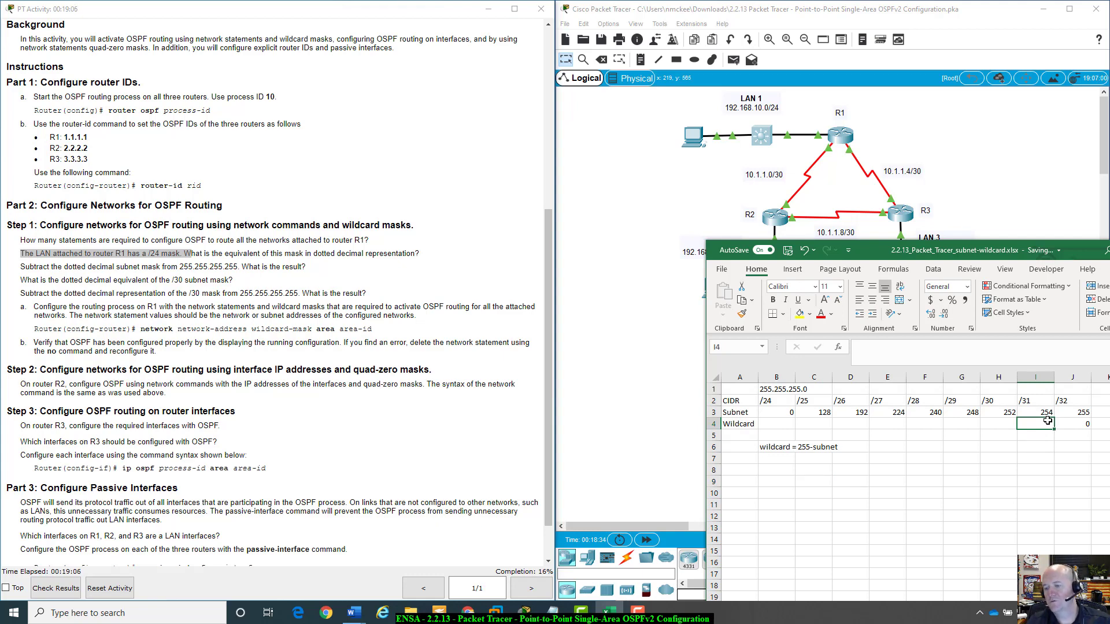
key("Down")
left_click(1047, 421)
type("1")
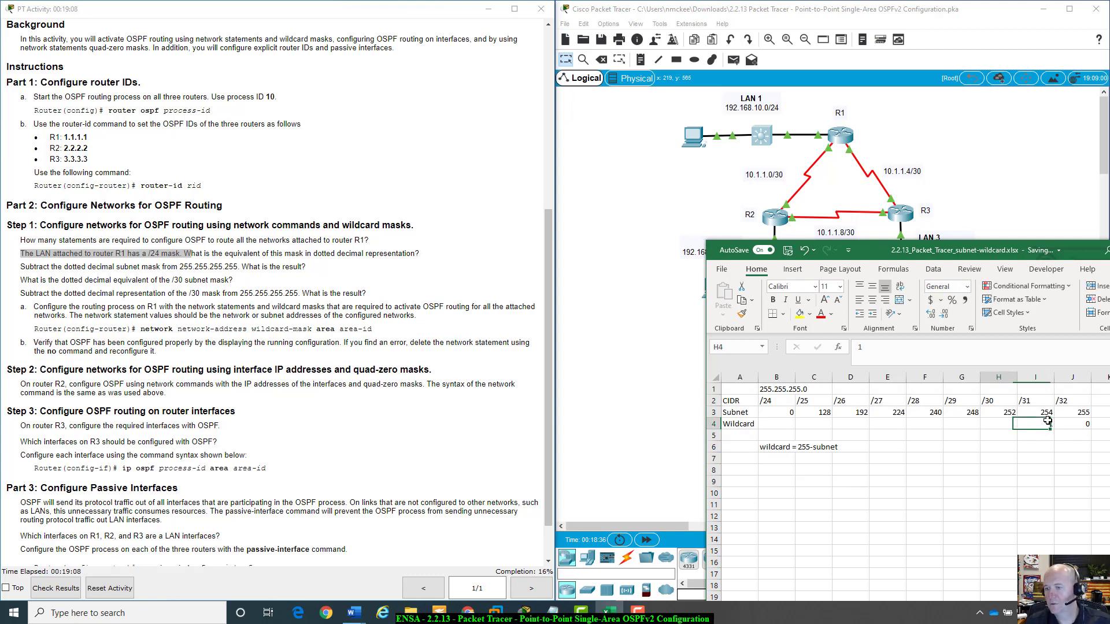
key("Left")
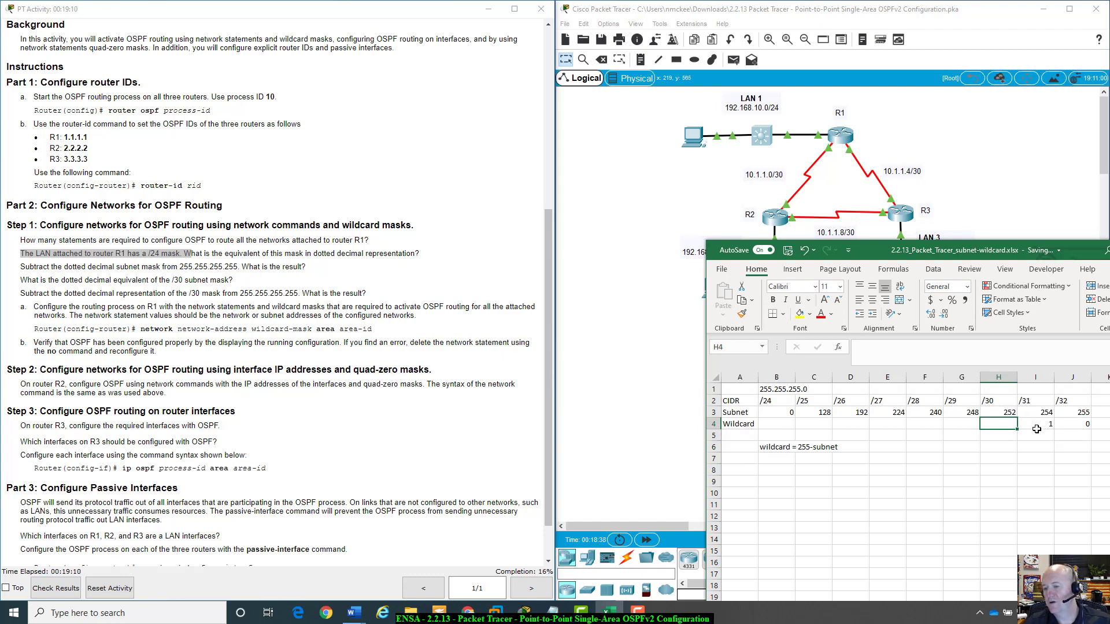
type("3")
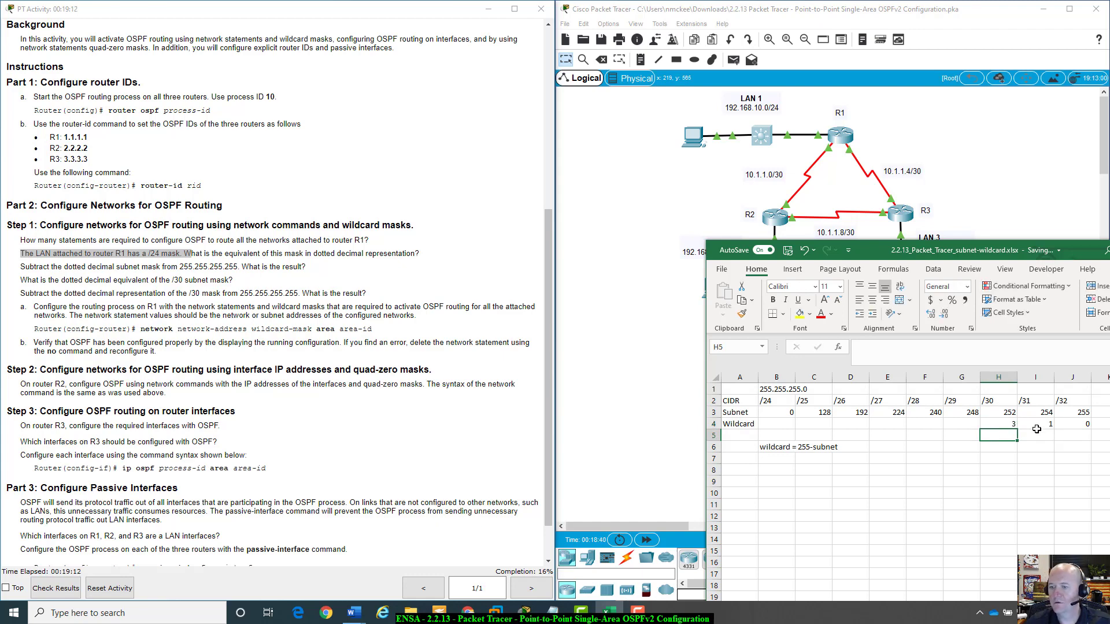
key("Left")
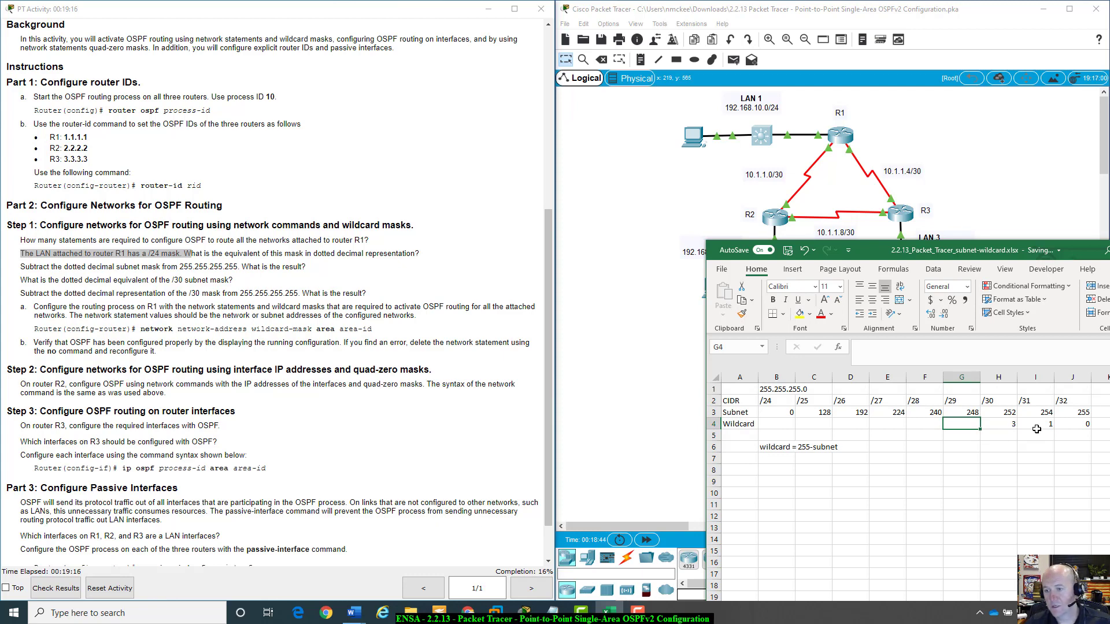
type("7")
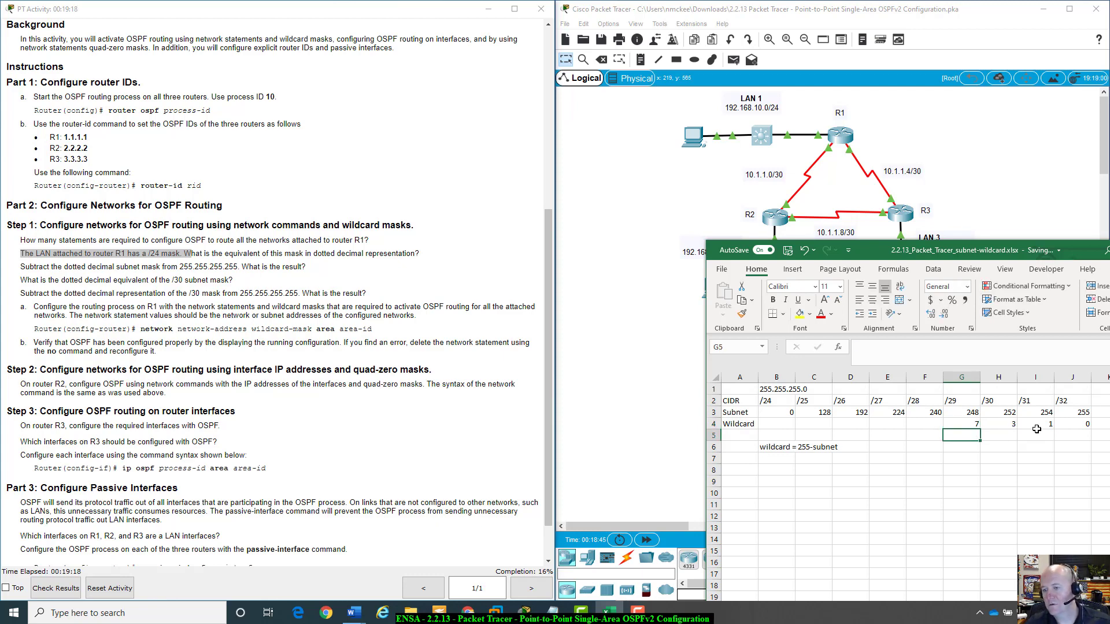
key("Left")
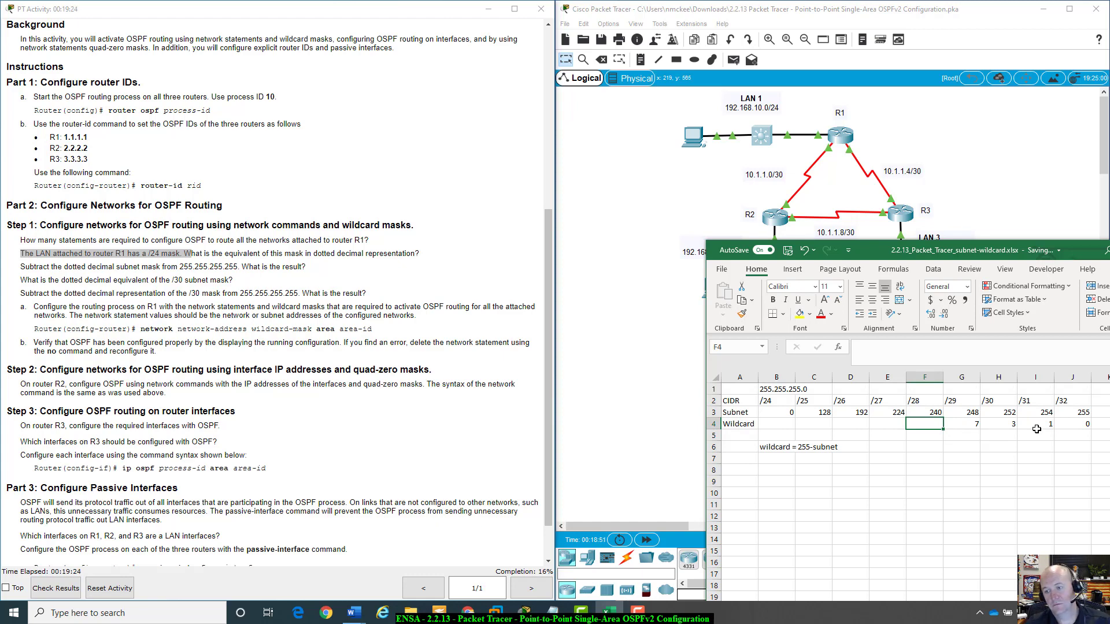
type("15")
key("Left")
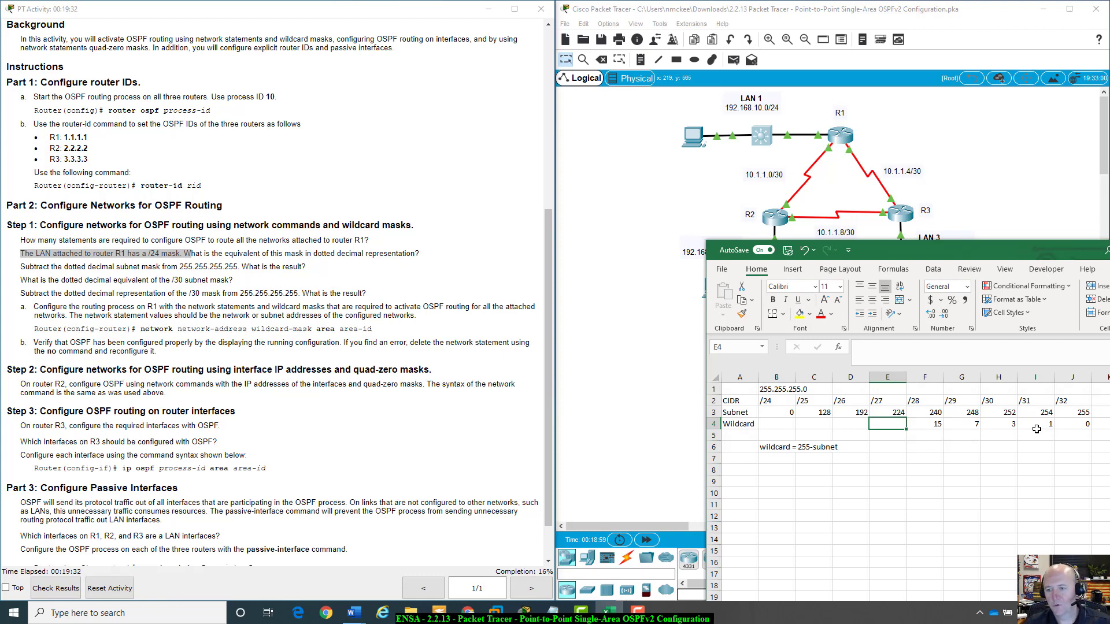
type("31")
key("Left")
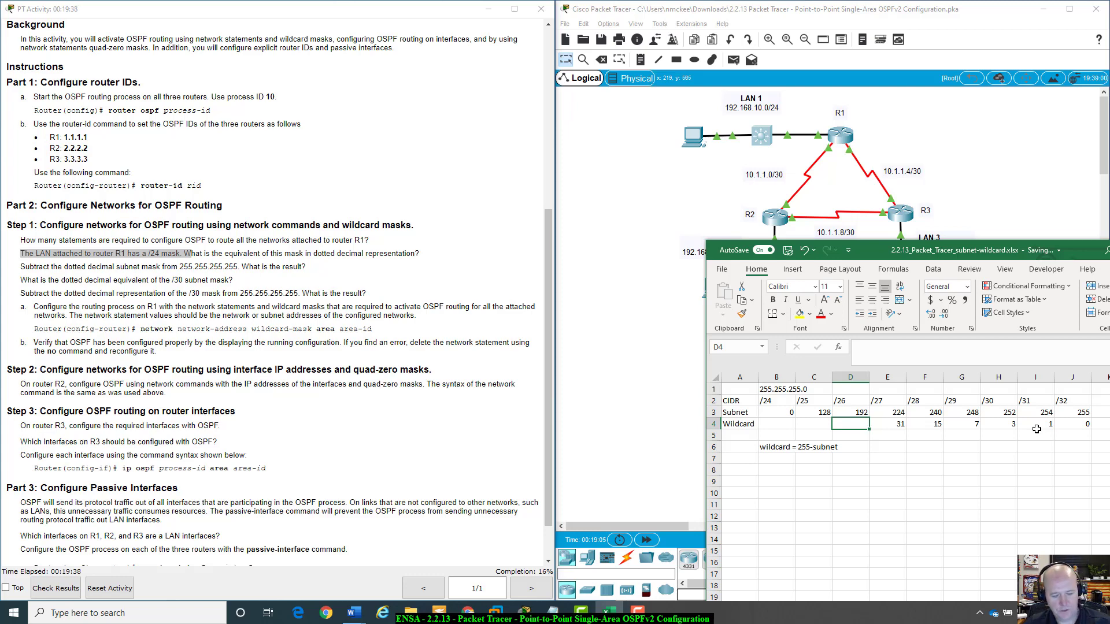
type("63")
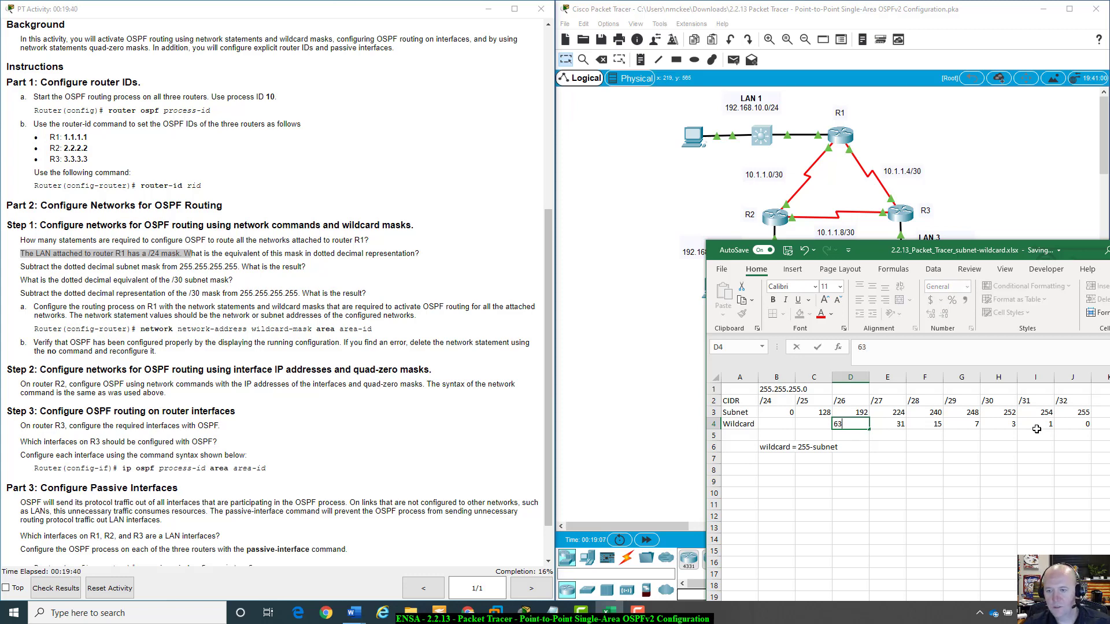
key("Left")
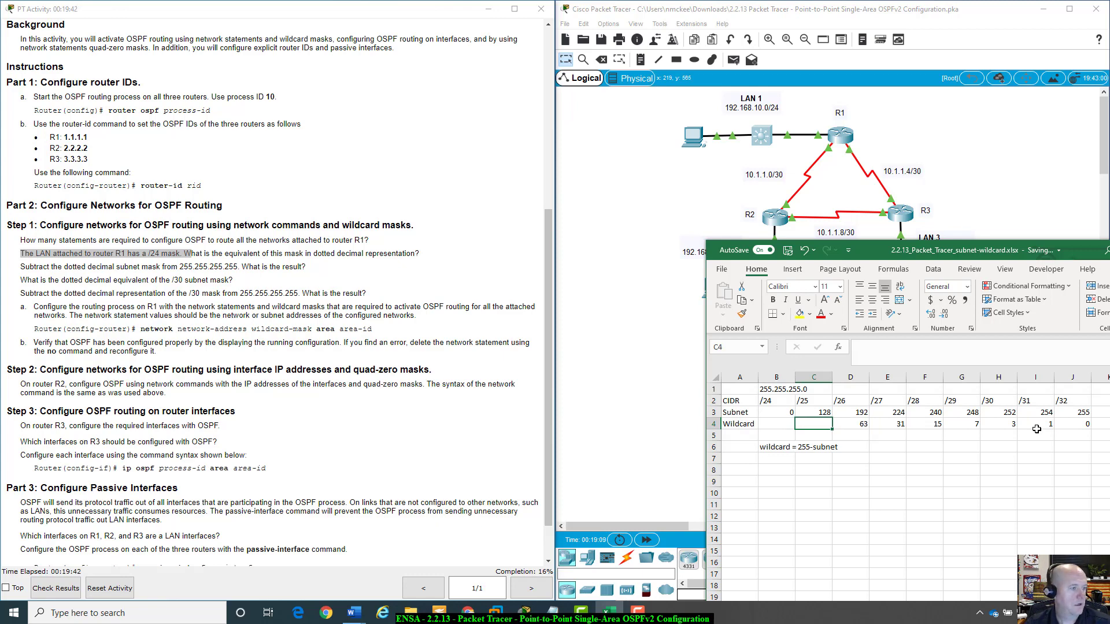
type("127")
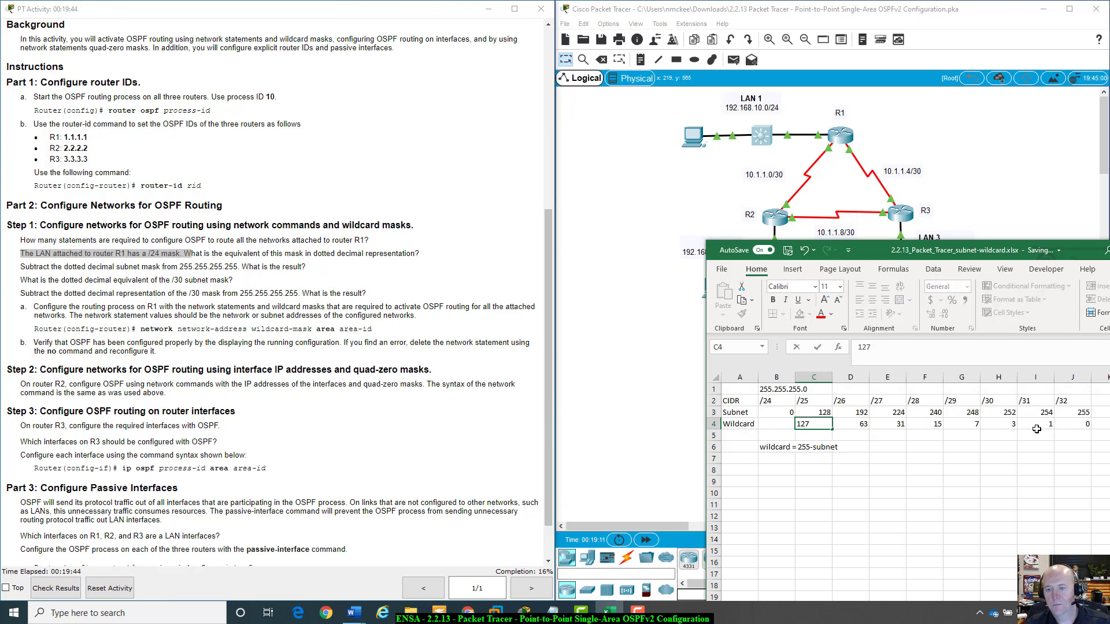
key("Left")
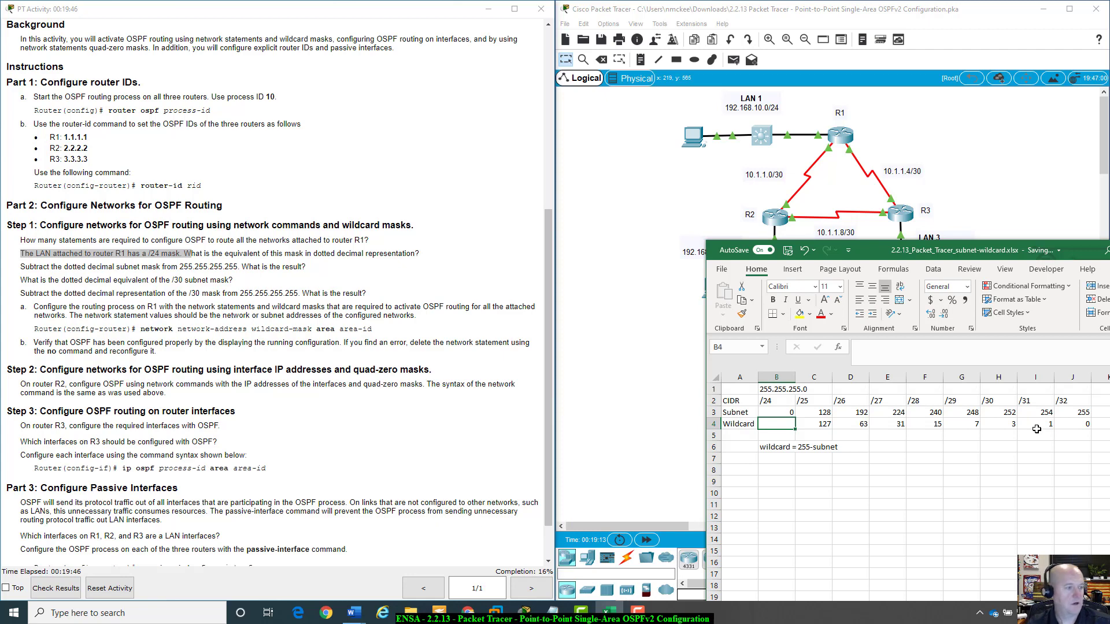
Enter the wildcard value 255 under /24 in cell B4.
type("255")
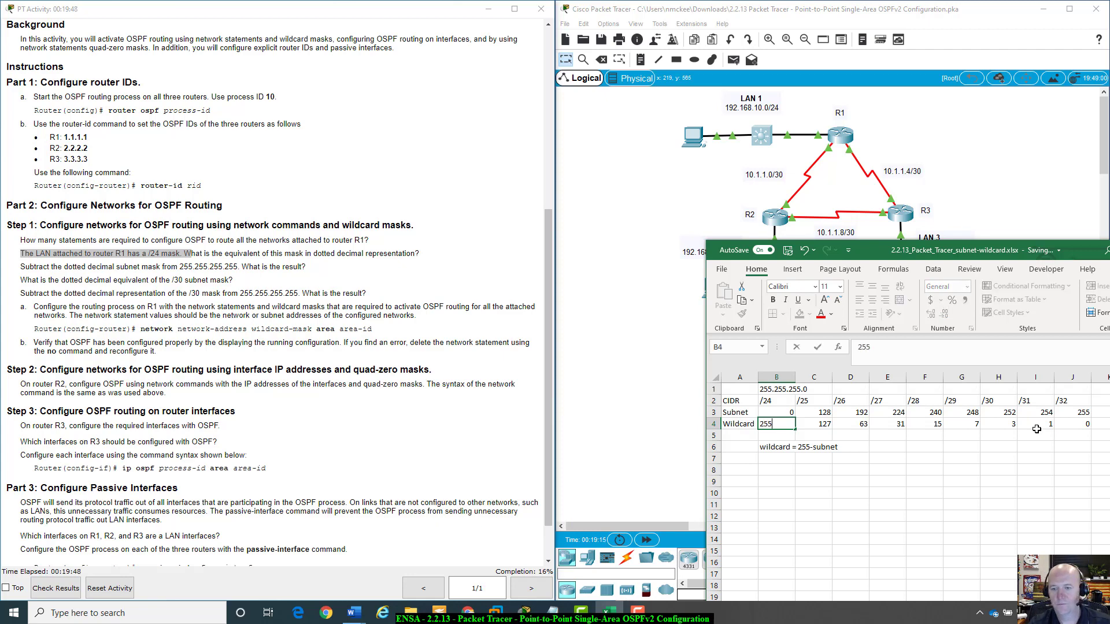
key("Tab")
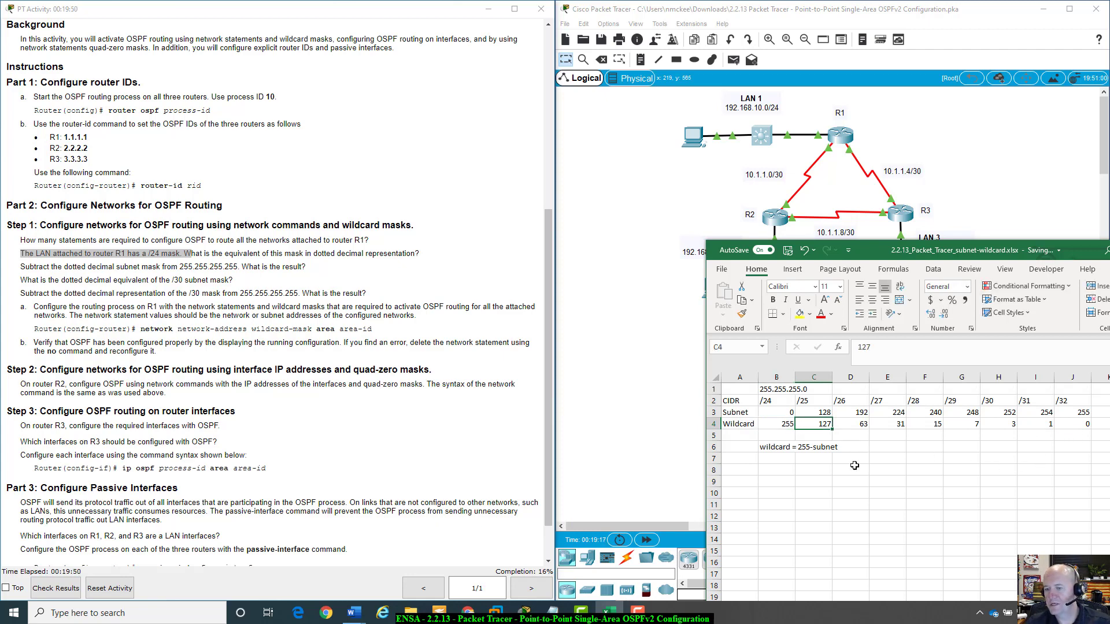
Select and check the wildcard values across row 4 from /24 to /32.
left_click(768, 422)
left_click_drag(769, 422, 1040, 424)
left_click_drag(937, 430, 1086, 424)
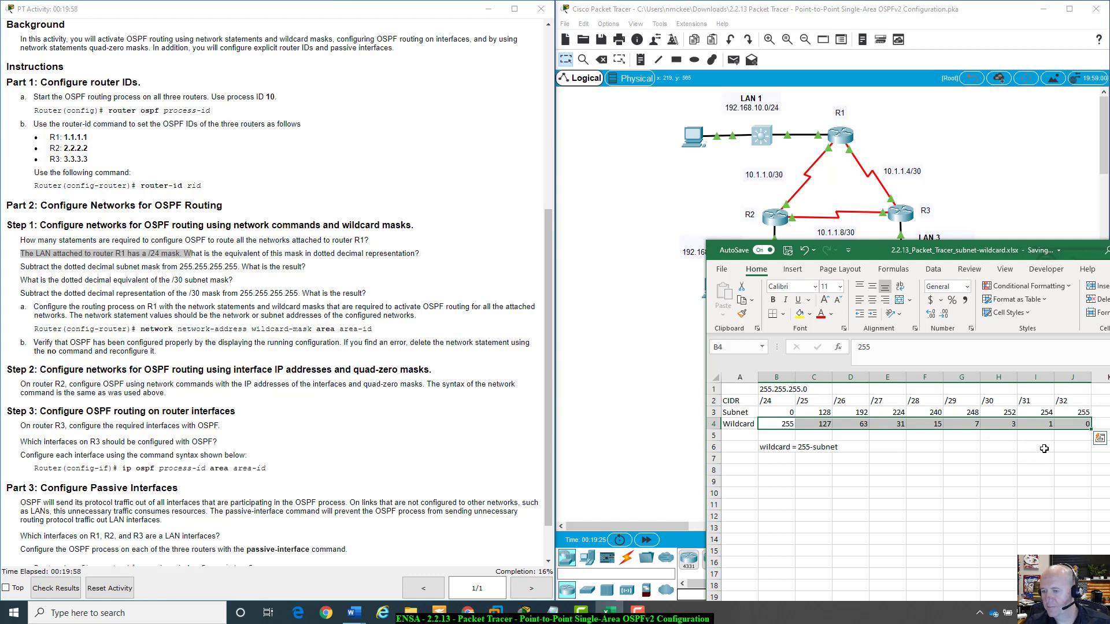
left_click(1072, 424)
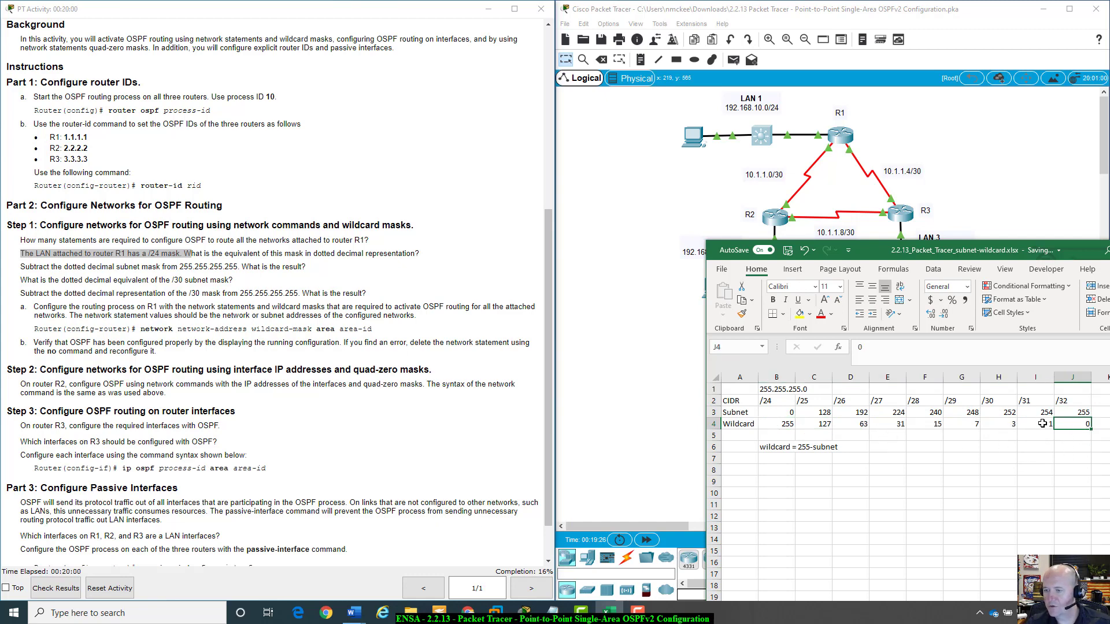
left_click(1042, 423)
left_click(1007, 424)
left_click(969, 424)
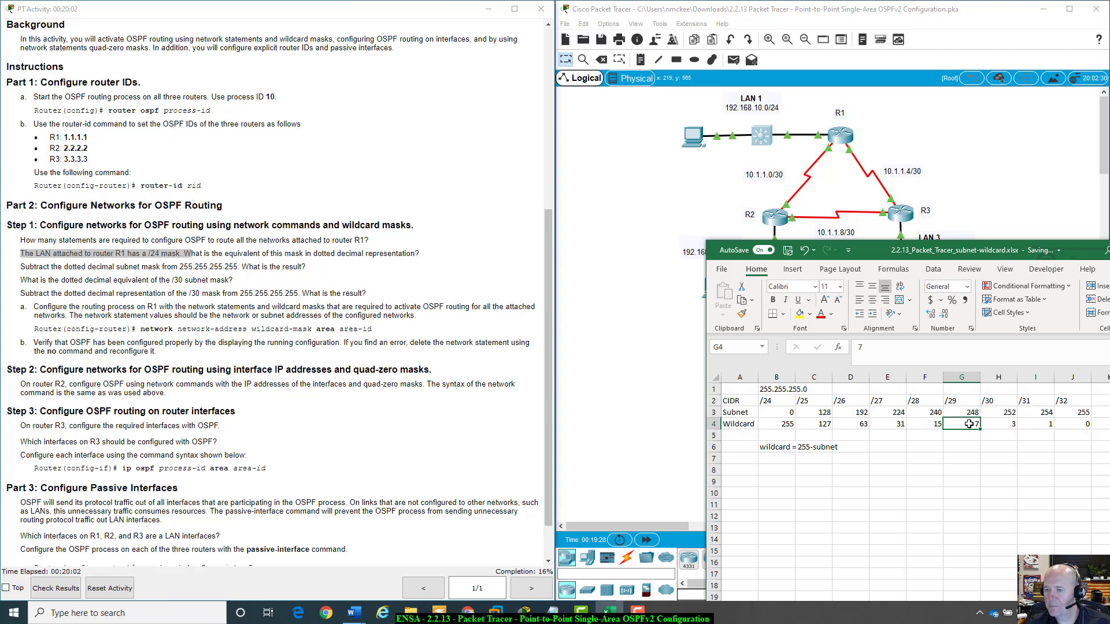
left_click(919, 427)
left_click(888, 424)
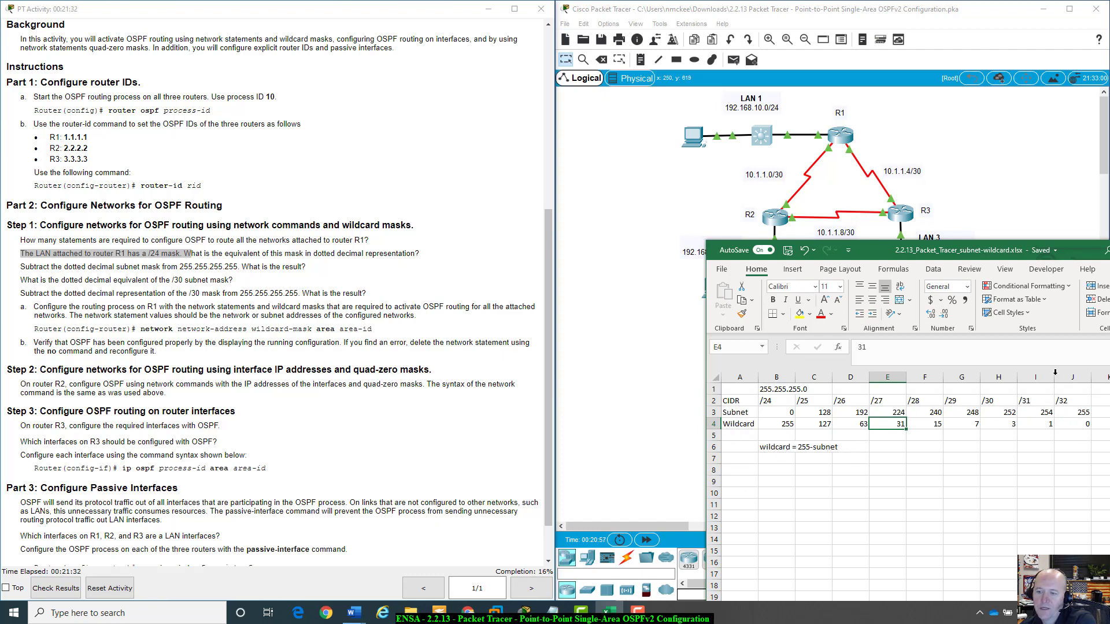
Rewrite the /32 wildcard in cell J4 in dotted-decimal form as 0.0.0.0.
left_click(1076, 424)
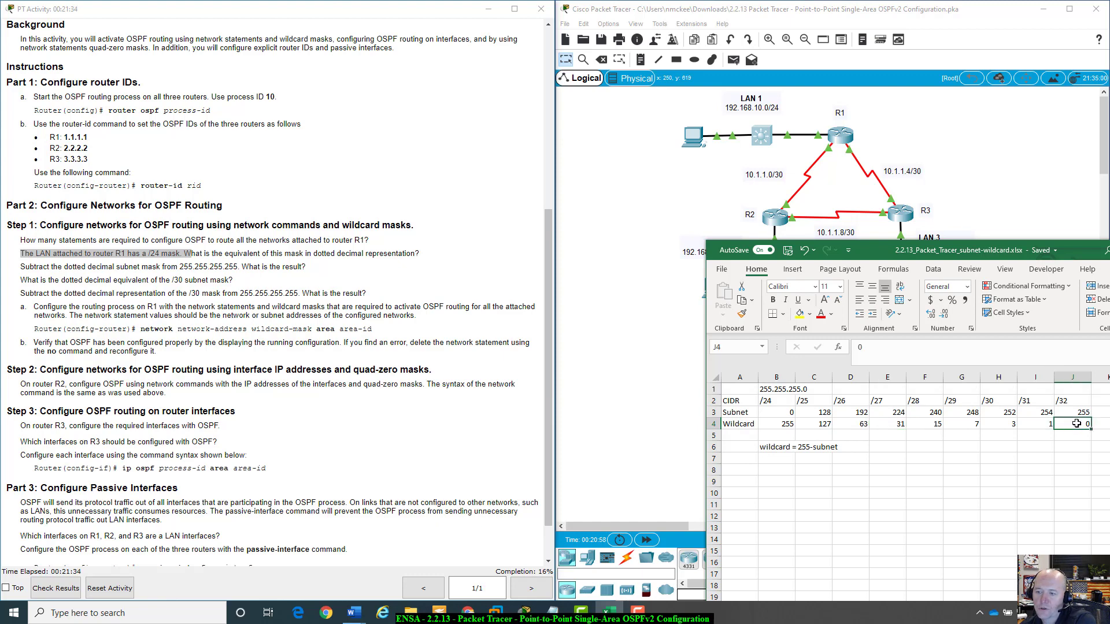
double_click(1077, 424)
key("Escape")
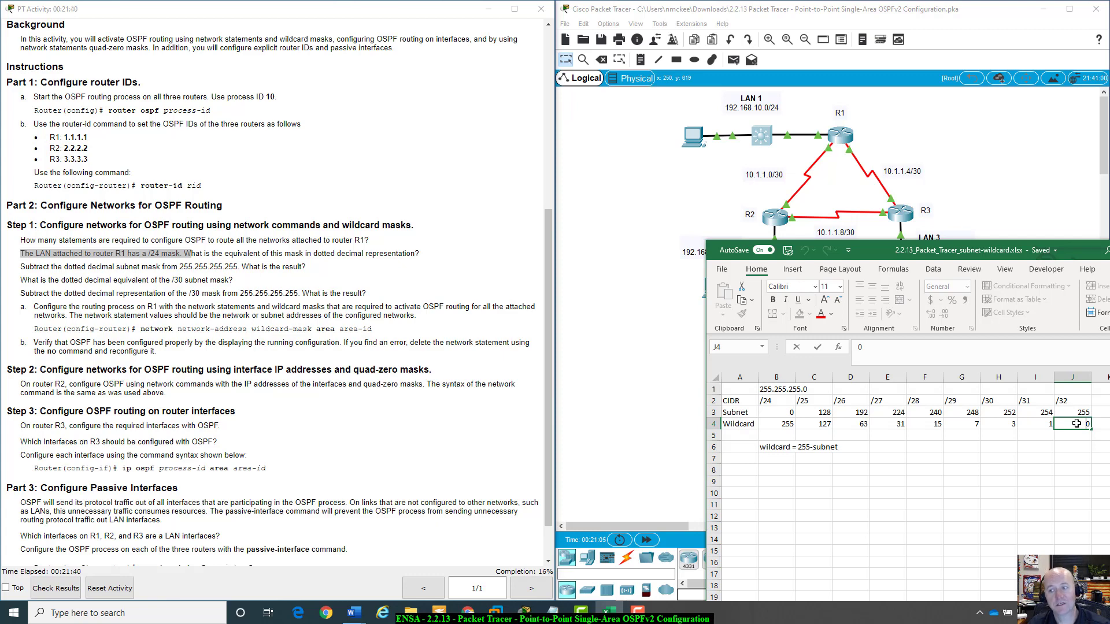
type("0.0.0.0")
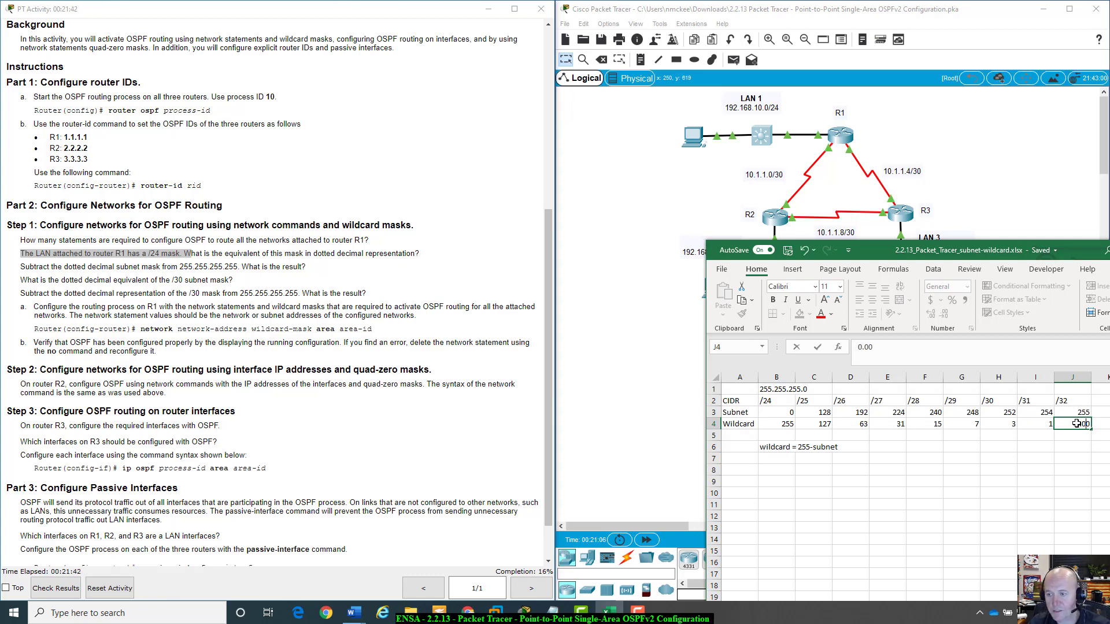
key("ctrl+Return")
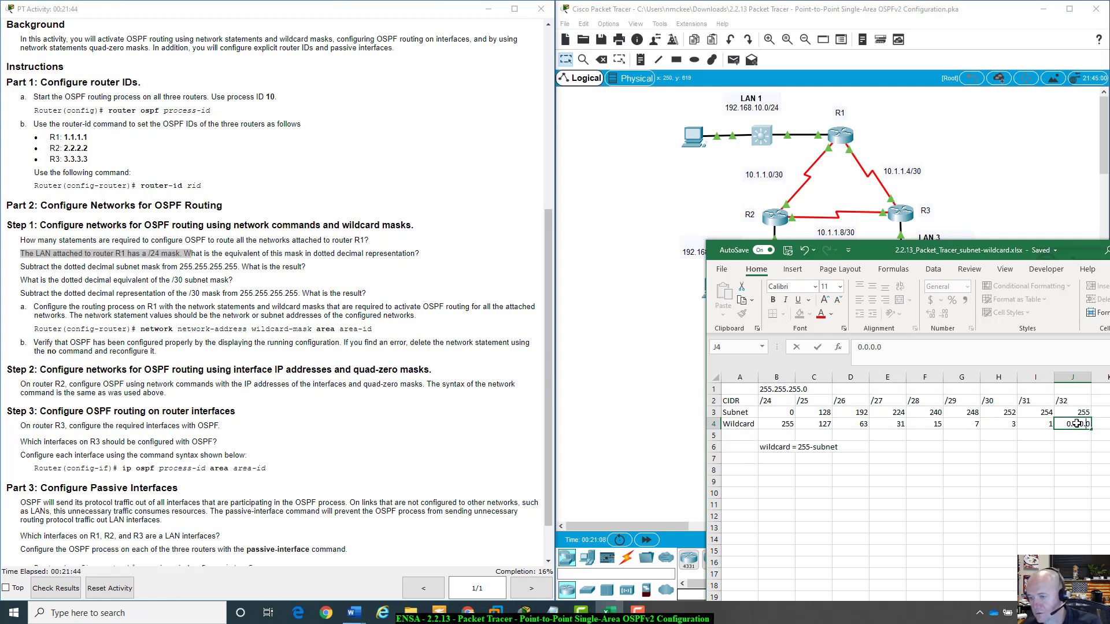
key("ctrl+Return")
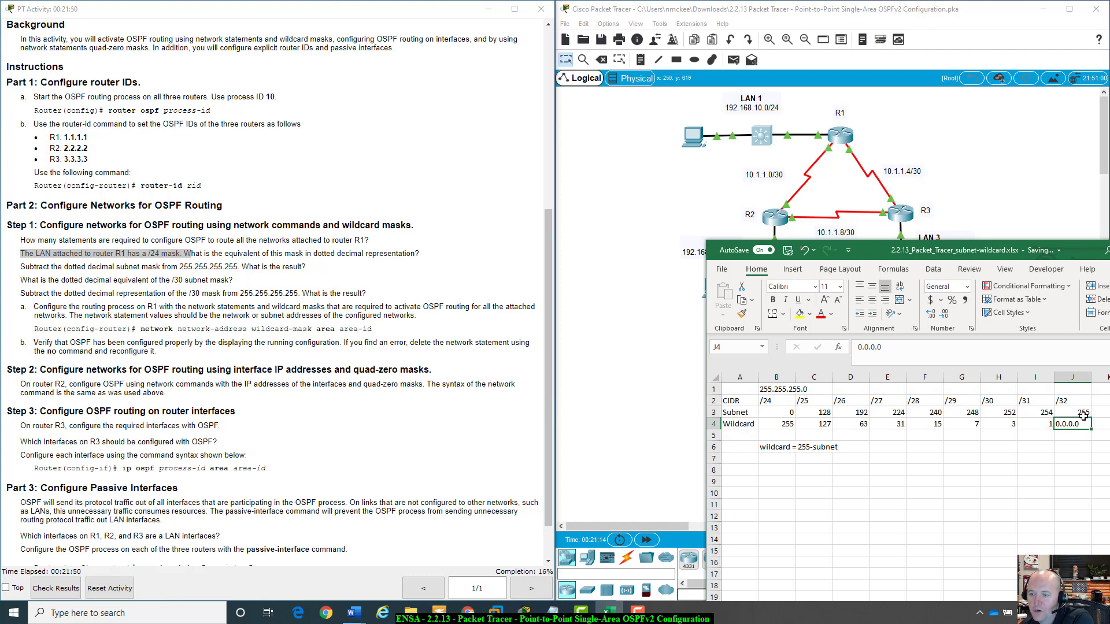
Rewrite the /31 and /30 wildcards in dotted-decimal form as 0.0.0.1 and 0.0.0.3.
left_click(1052, 427)
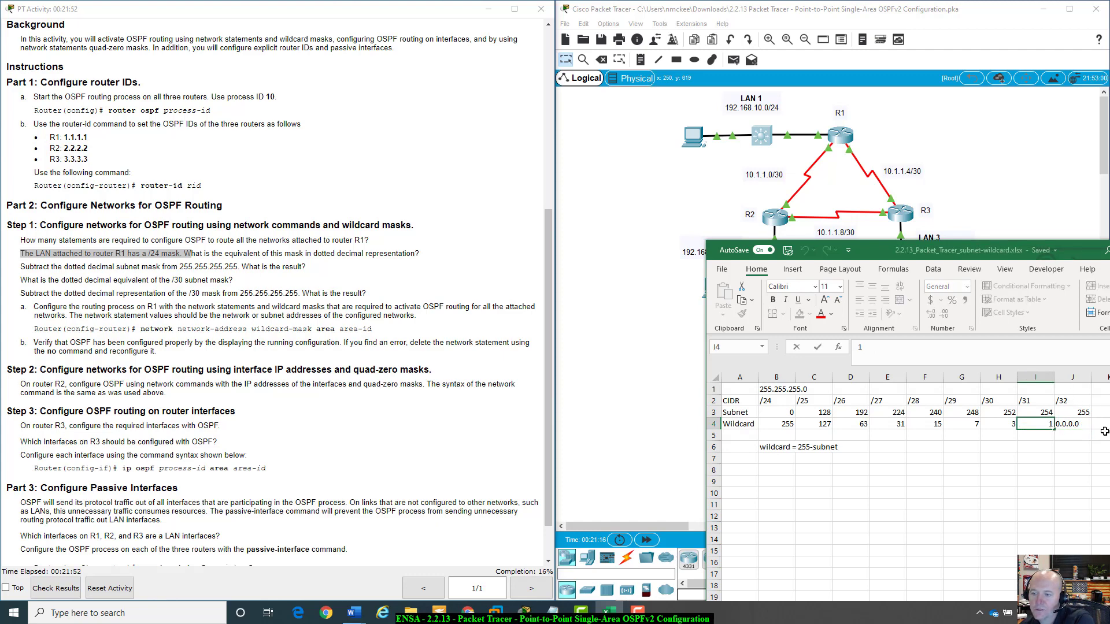
type("0.0.0.")
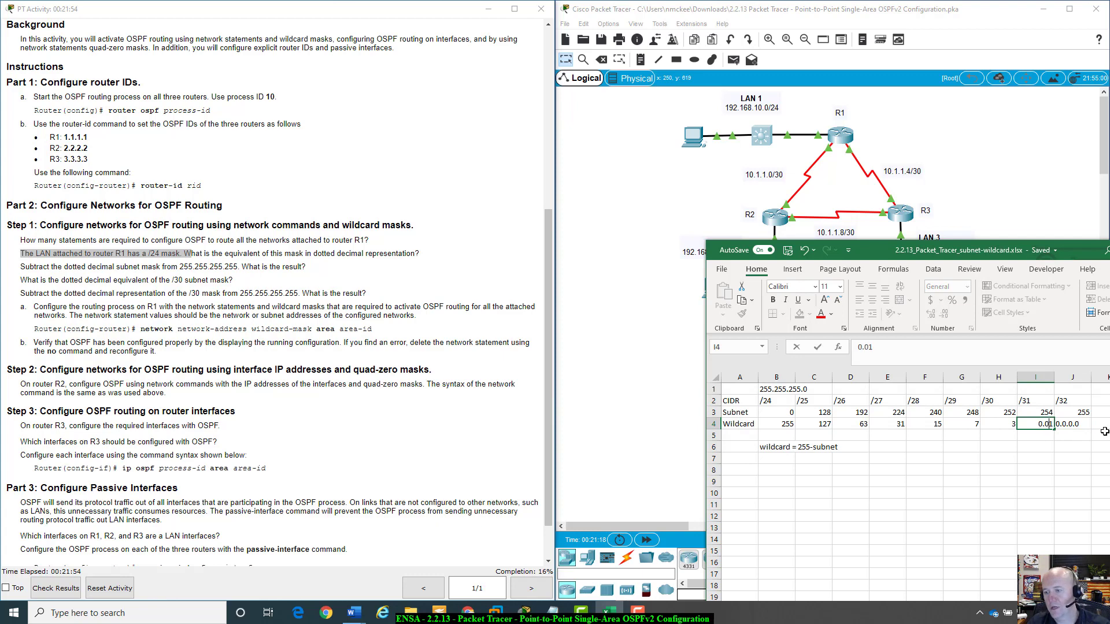
key("Return")
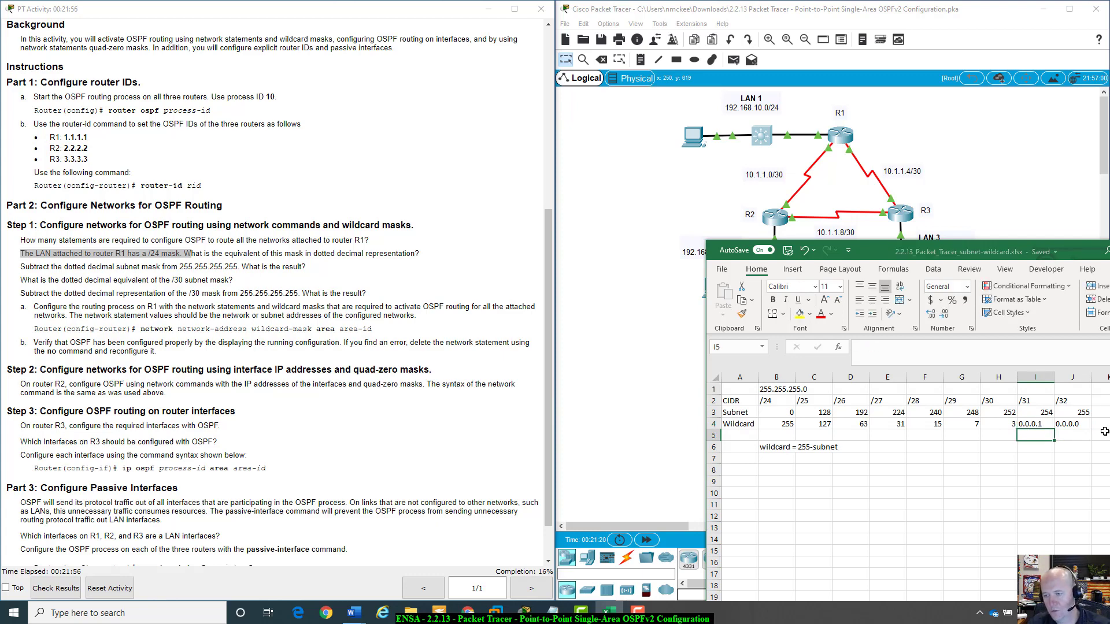
key("Up")
key("Left")
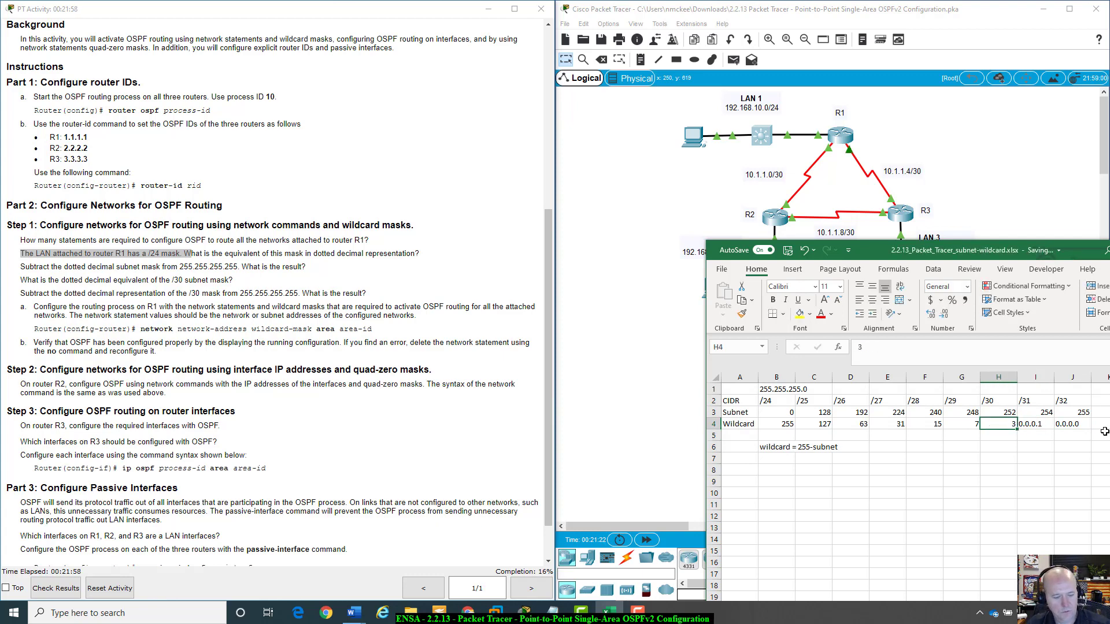
key("F2")
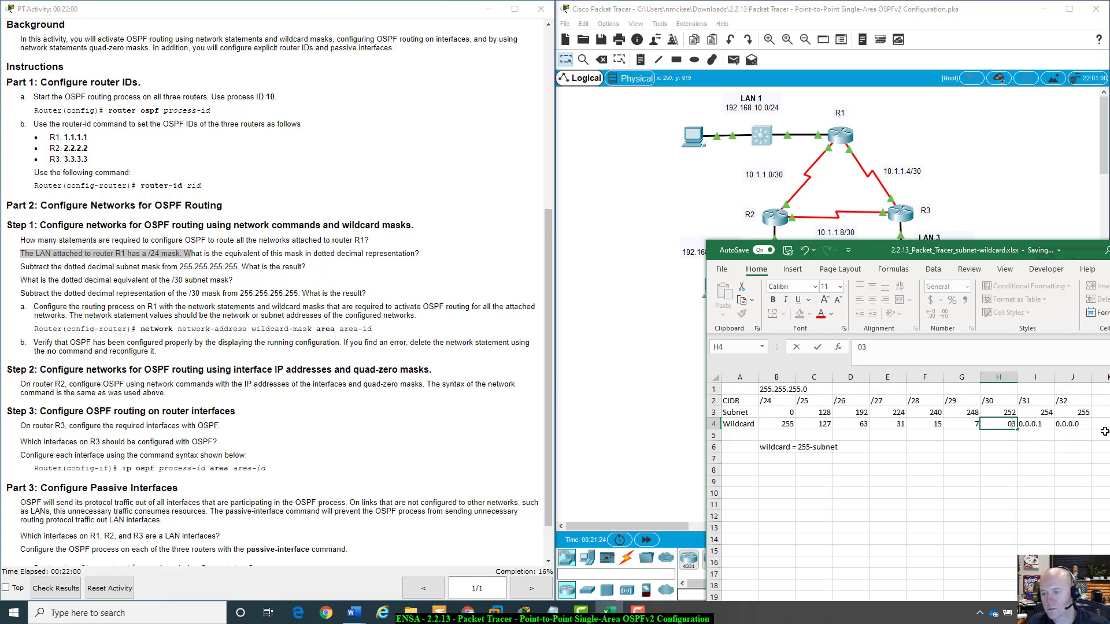
key("Home")
type("0.0.0.")
key("Return")
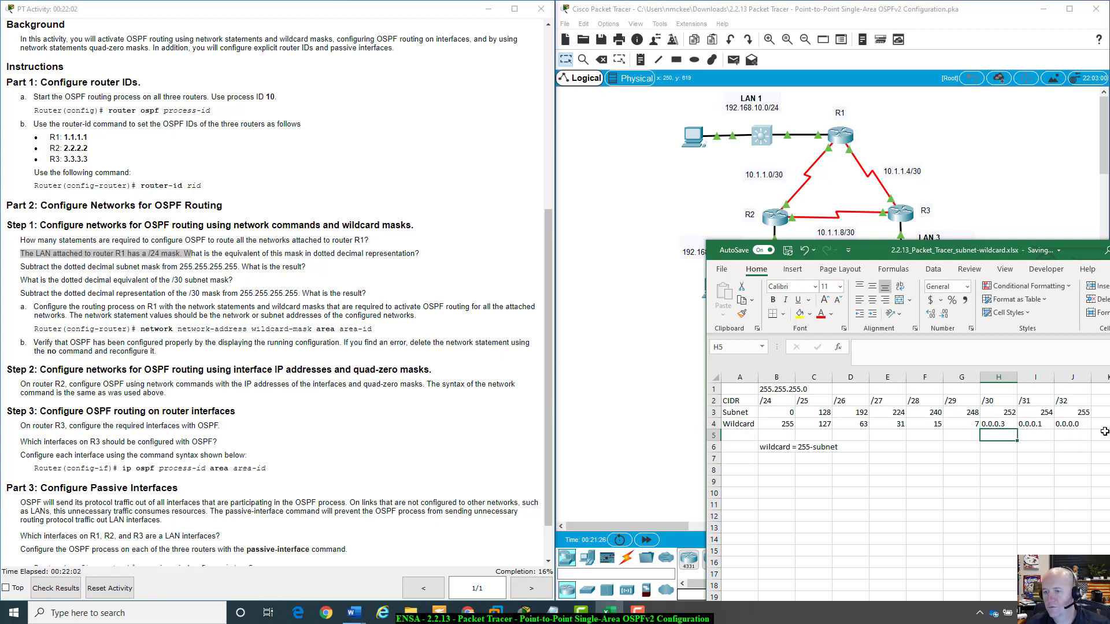
Rewrite the /29 wildcard as 0.0.0.7 and edit the /28 wildcard in cell F4.
key("Up")
key("Left")
type("0.")
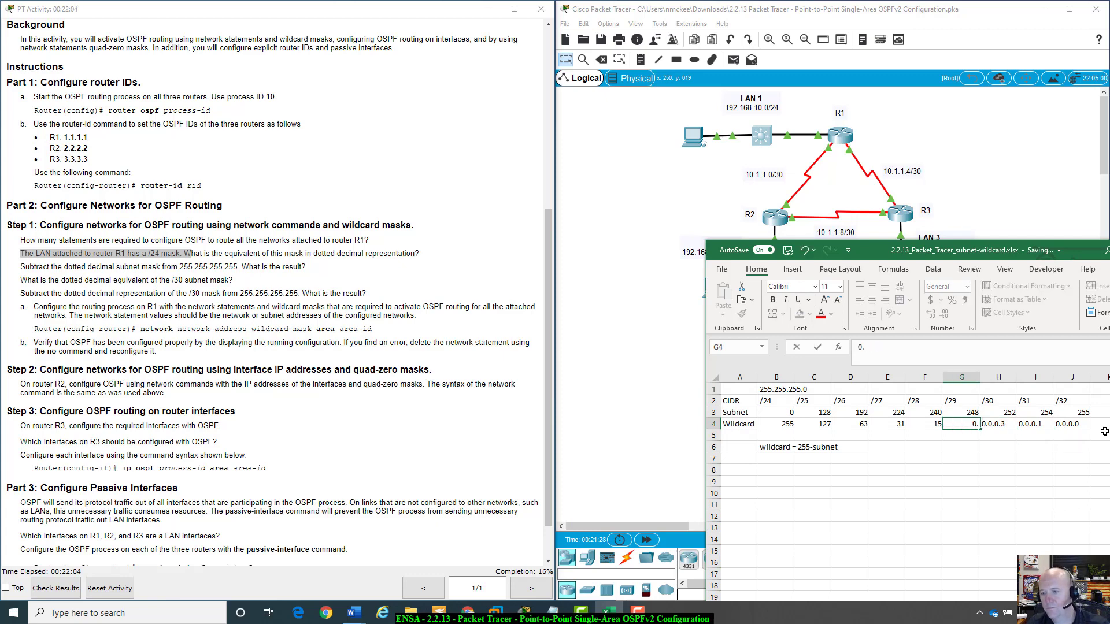
type("0.0.7")
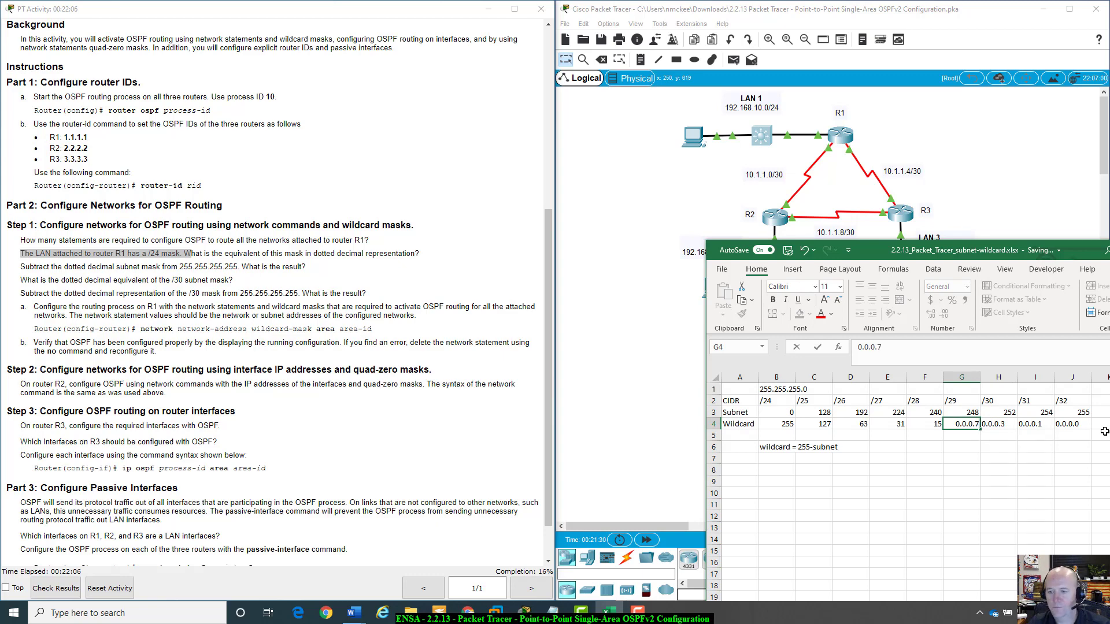
key("Return")
key("Up")
key("Left")
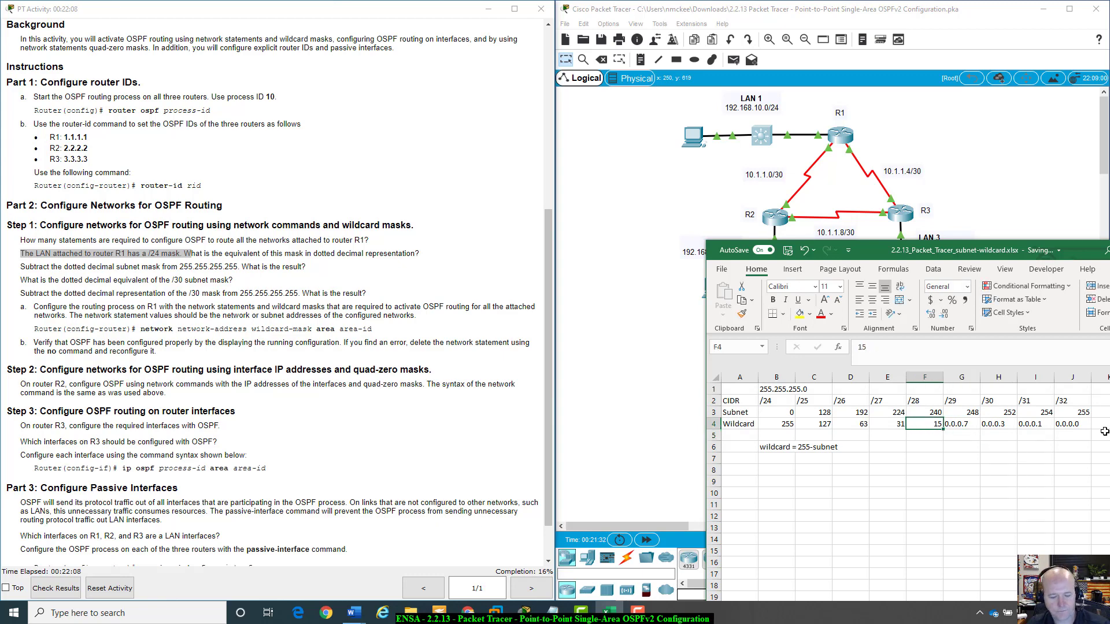
key("F2")
key("BackSpace")
key("BackSpace")
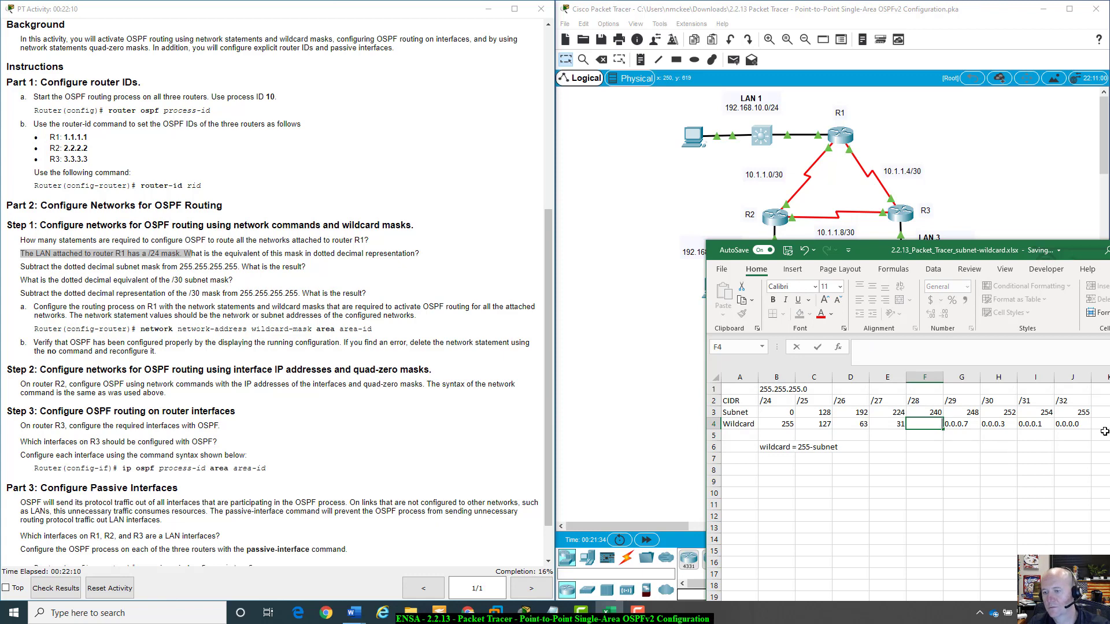
type("15")
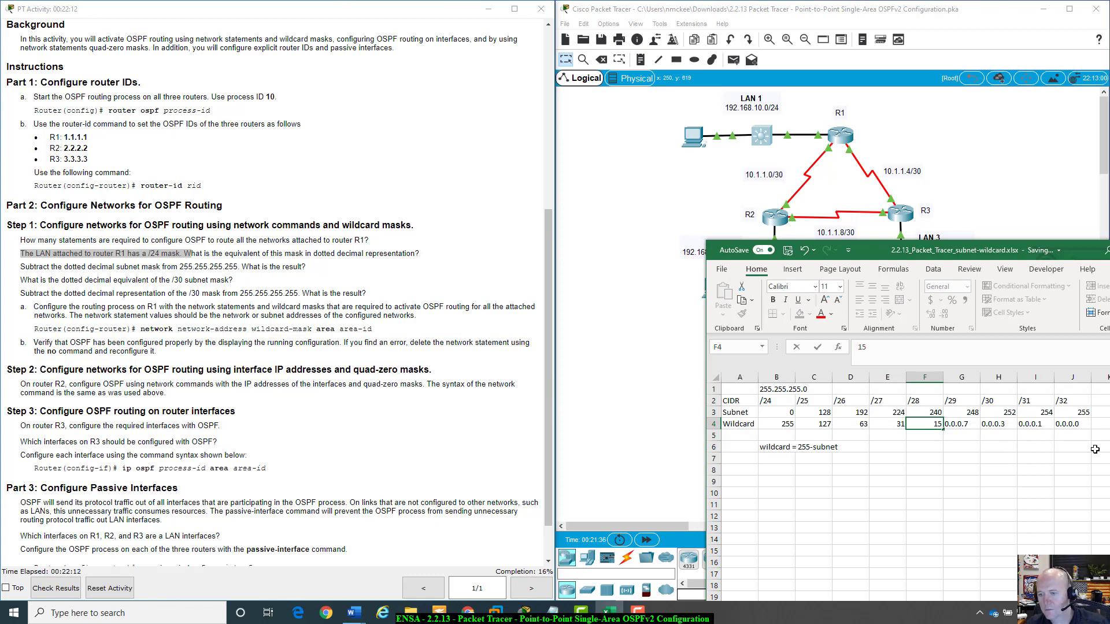
left_click(961, 481)
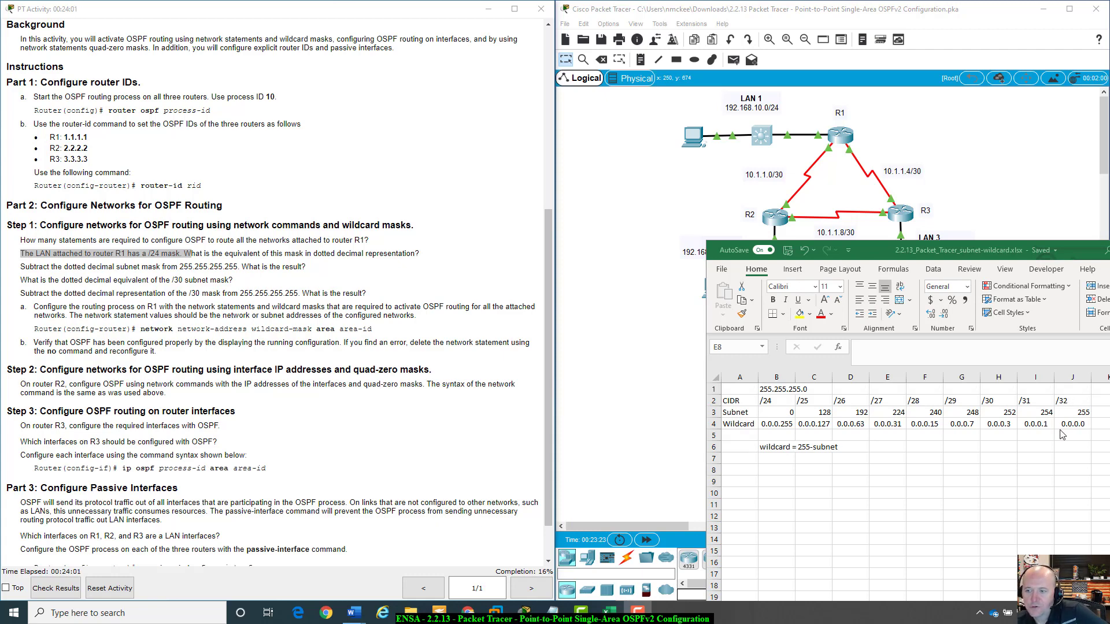
Review the dotted-decimal wildcard masks in row 4 against their CIDR and subnet values.
left_click(1069, 425)
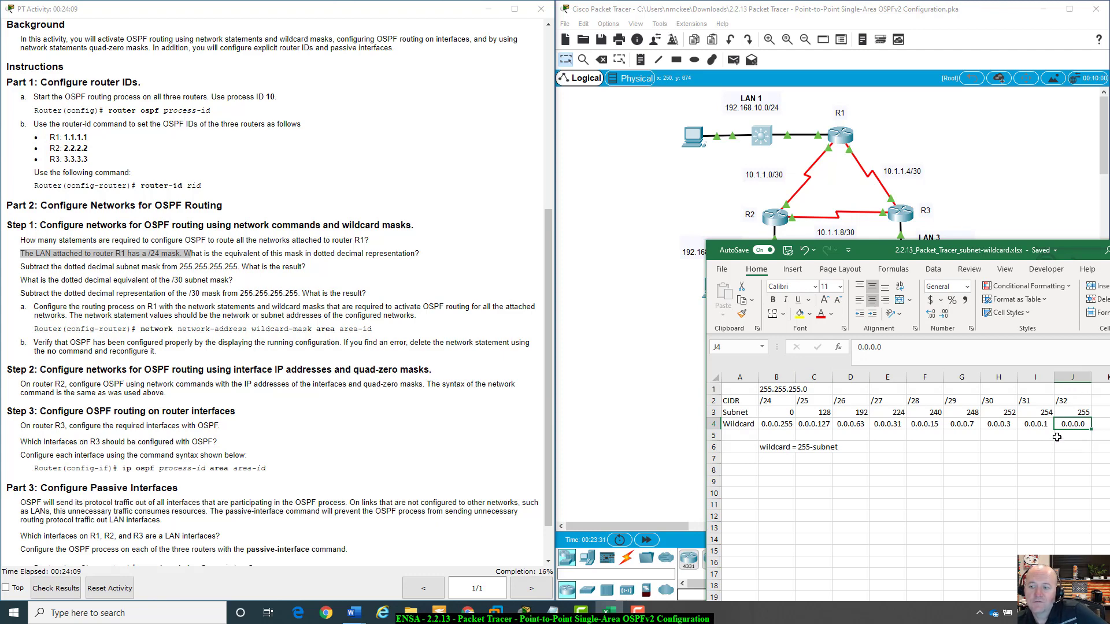
left_click(1083, 411)
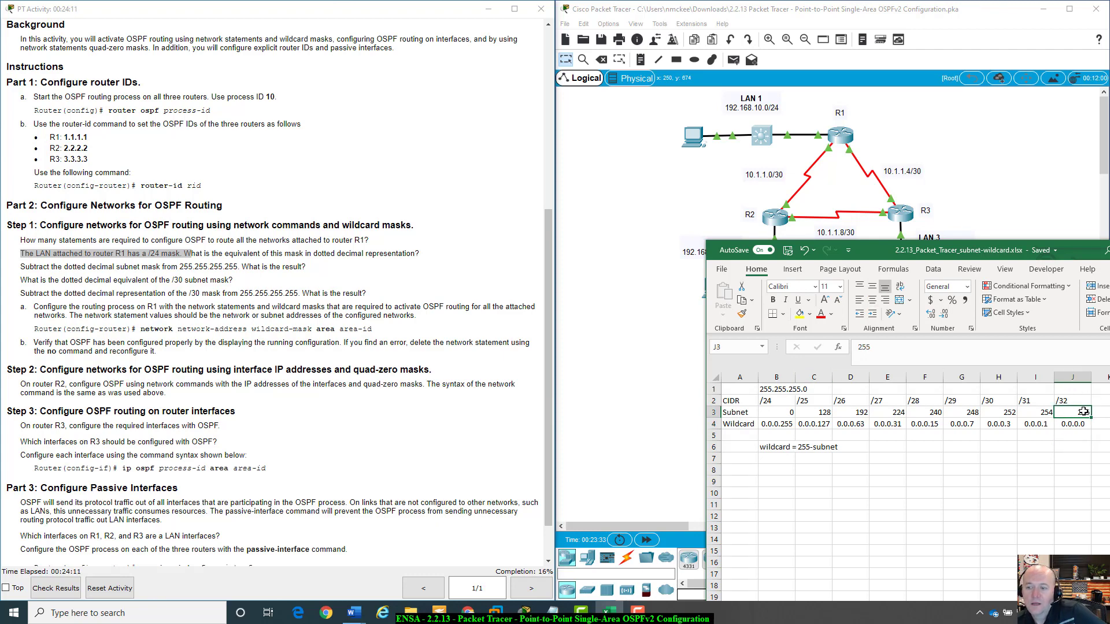
left_click(1064, 399)
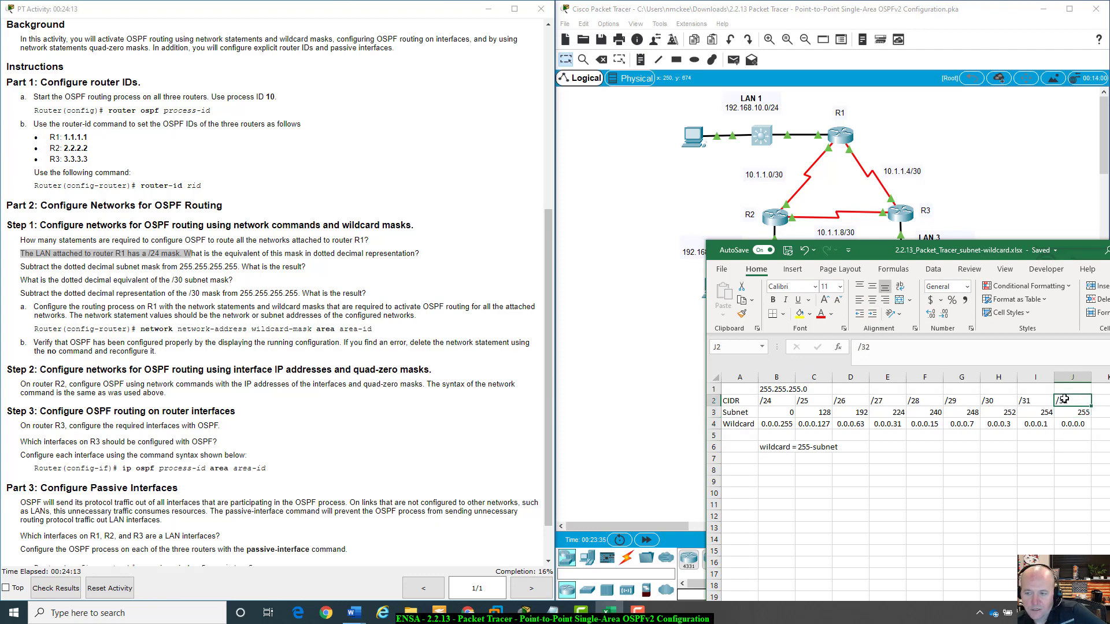
left_click(1072, 425)
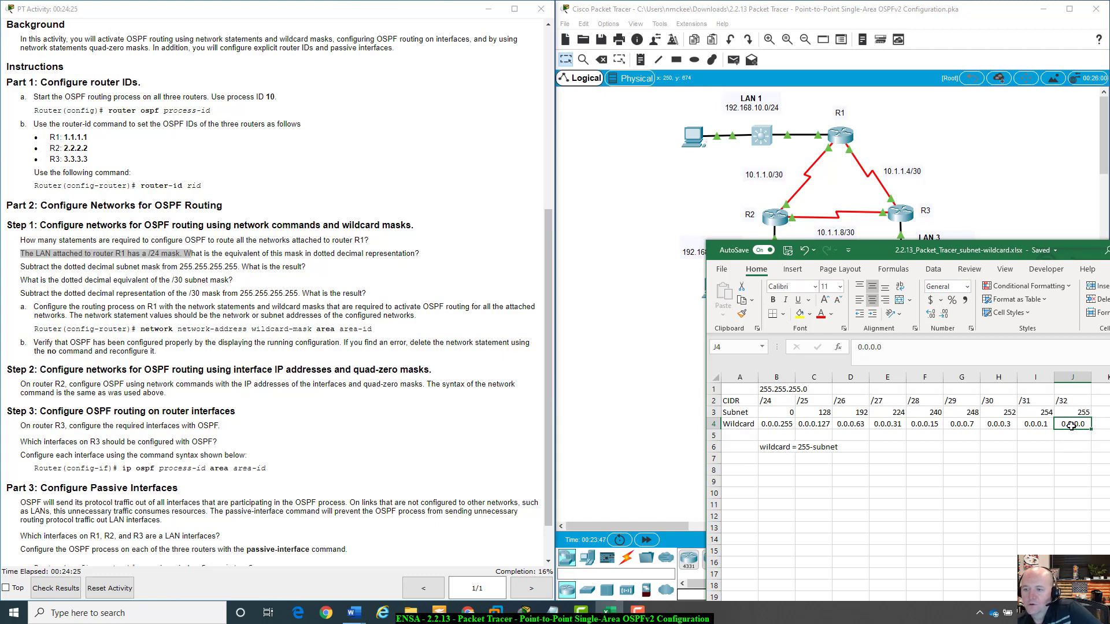
left_click(1040, 424)
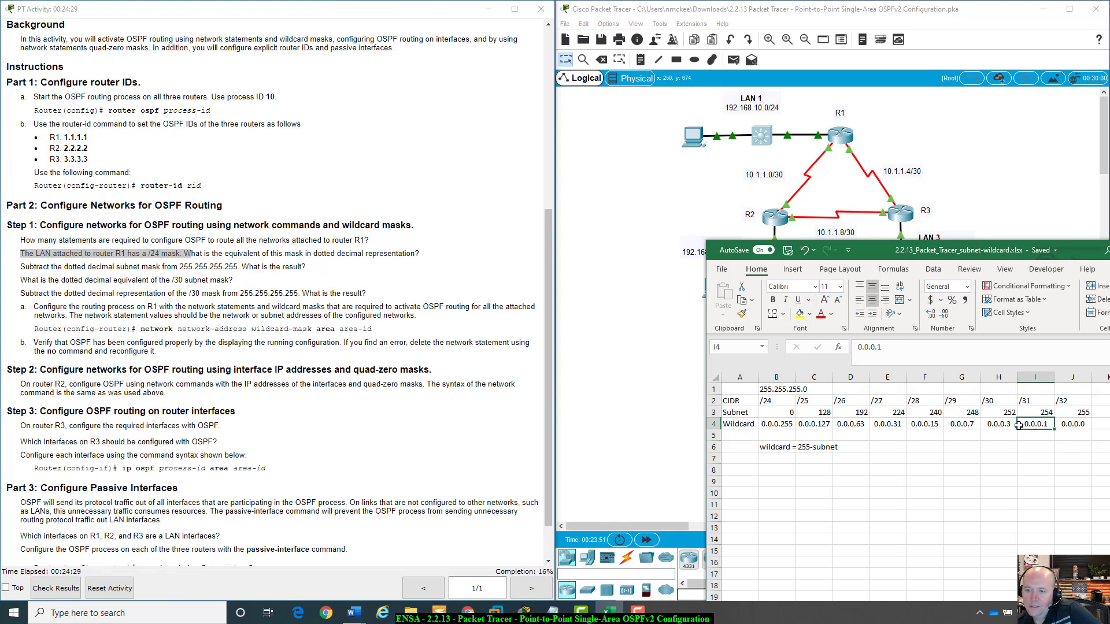
left_click(998, 424)
left_click(962, 424)
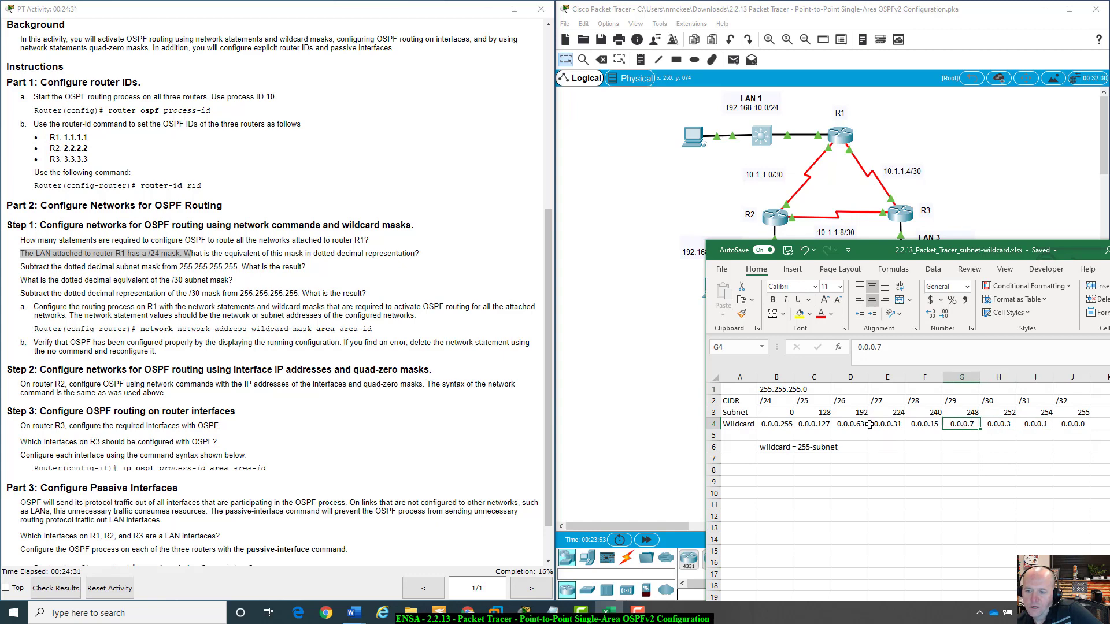
key("Left")
key("Left")
key("Left")
key("Left")
key("Left")
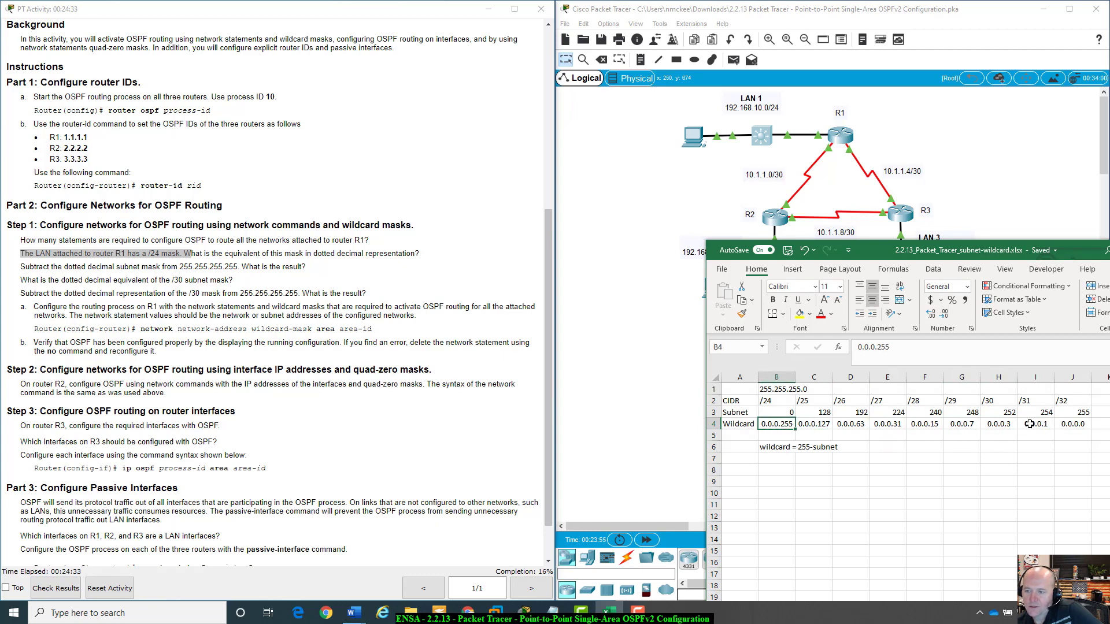
left_click(1031, 424)
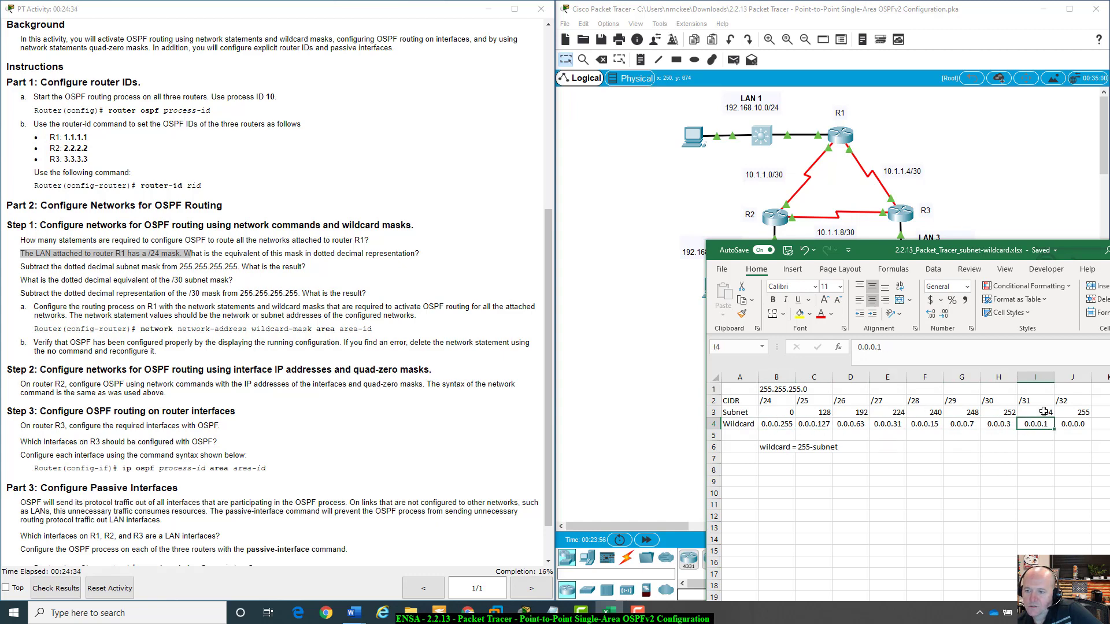
left_click(993, 403)
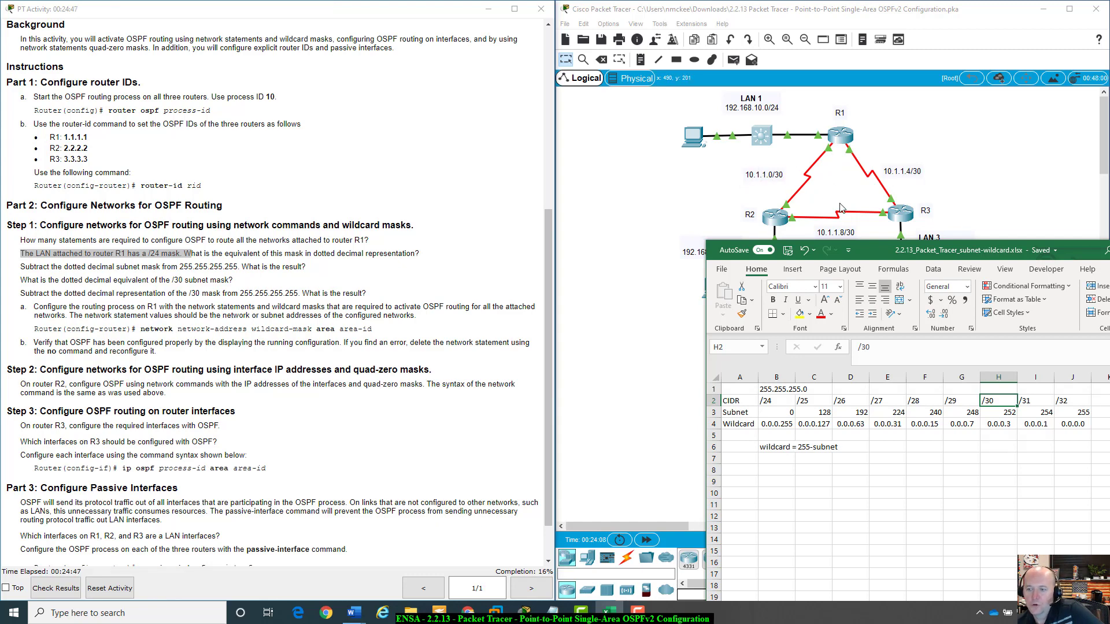
left_click(1004, 426)
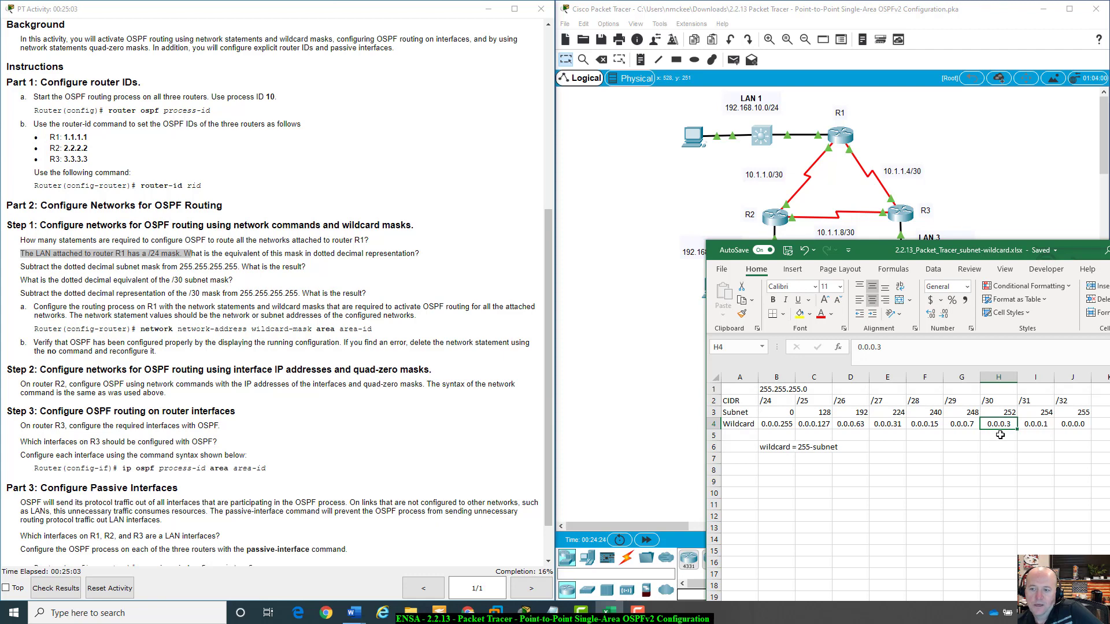
left_click(1001, 435)
left_click(1001, 423)
left_click(962, 424)
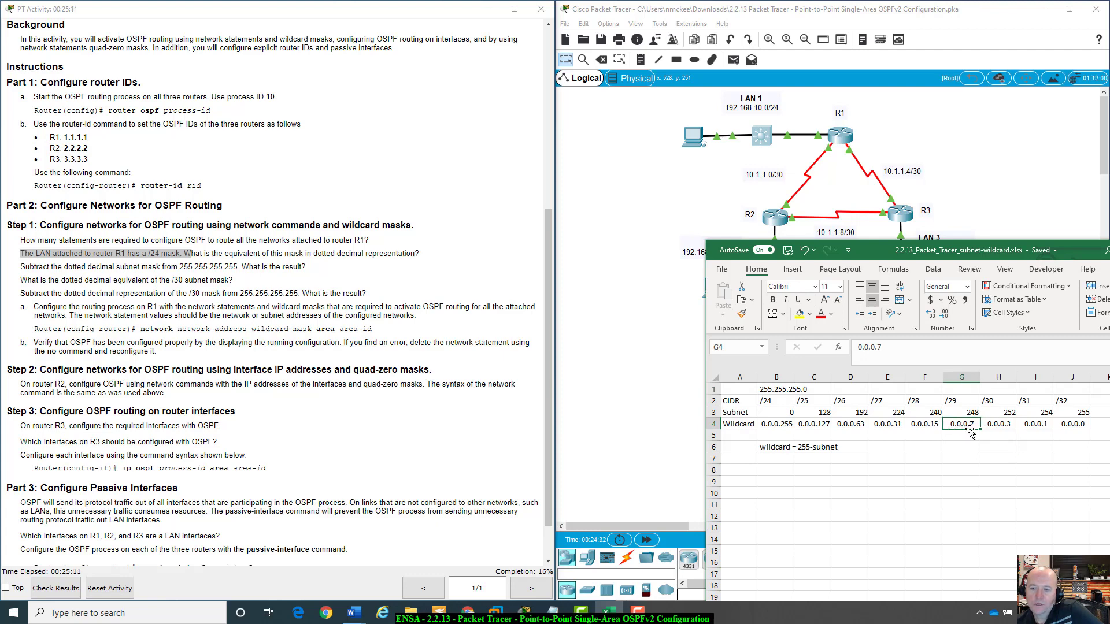
left_click(935, 420)
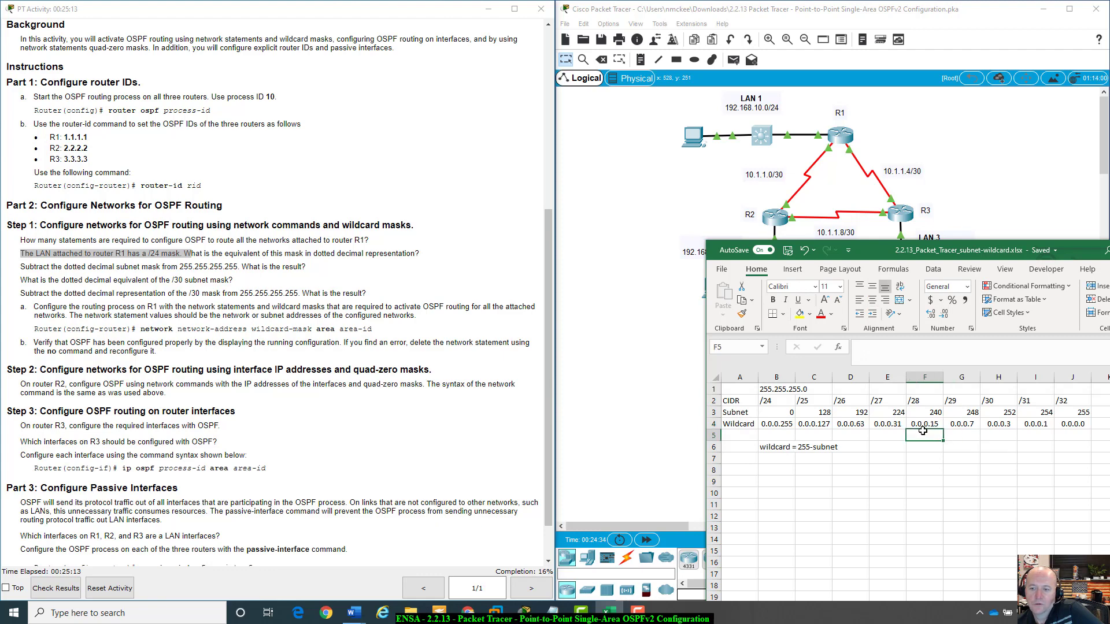
Check each wildcard cell in row 4 of the worksheet together with the CIDR and subnet rows above it.
left_click(960, 422)
left_click(931, 423)
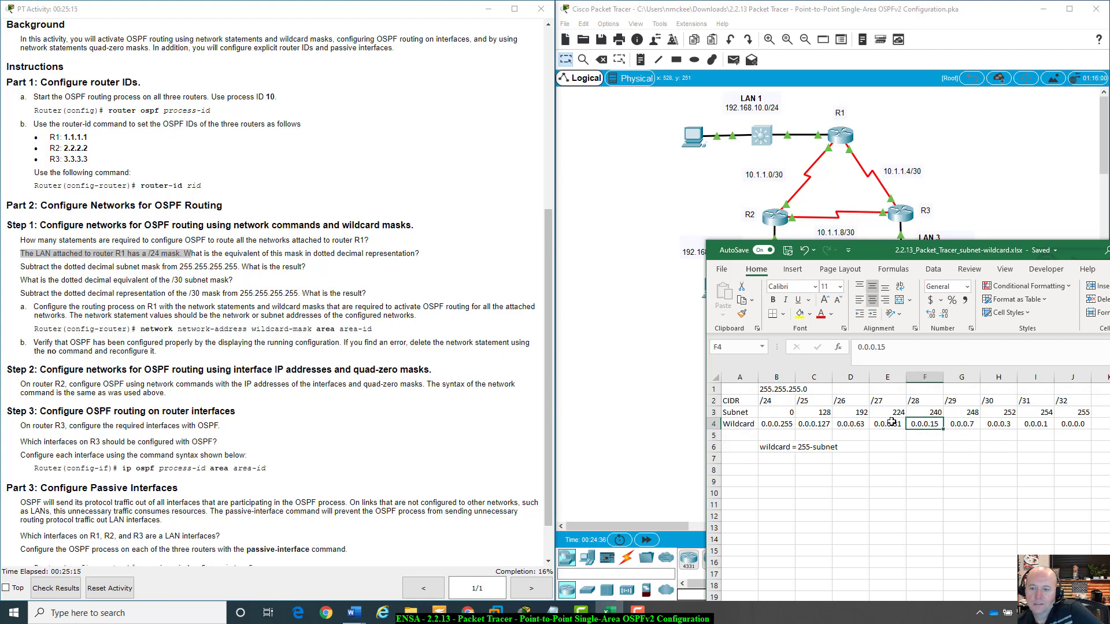
left_click(883, 425)
left_click(850, 424)
left_click(814, 423)
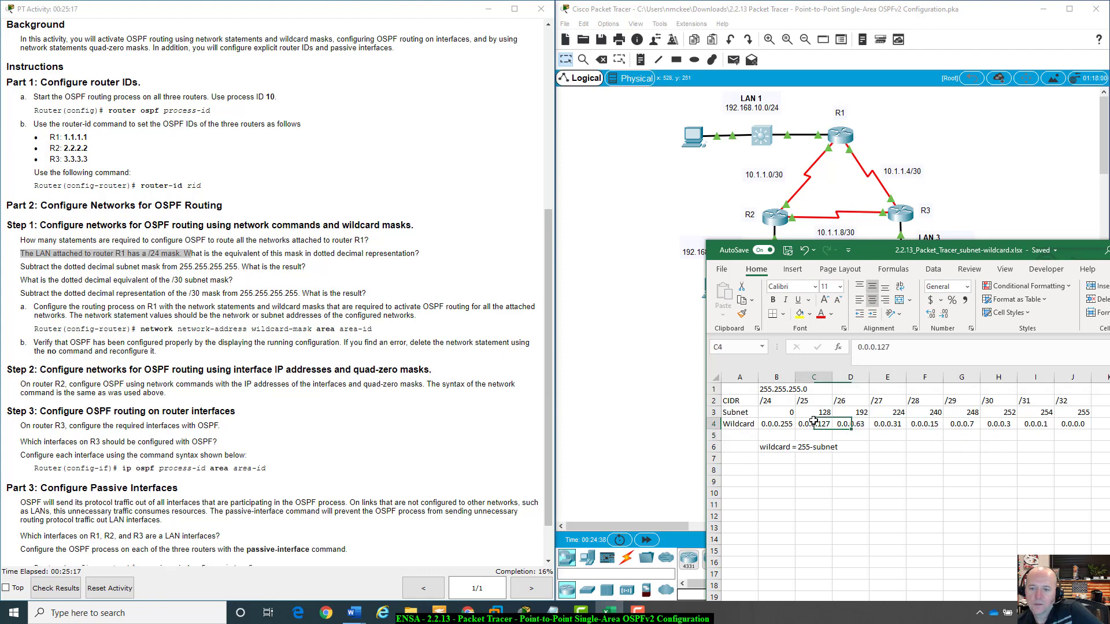
left_click(785, 423)
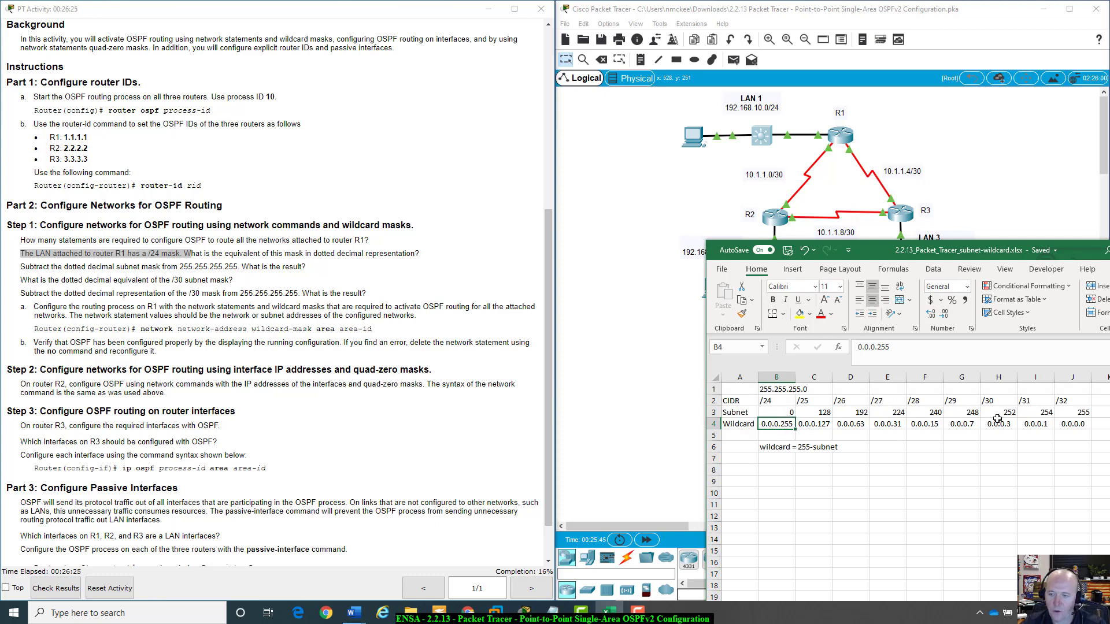
left_click_drag(1074, 424, 774, 426)
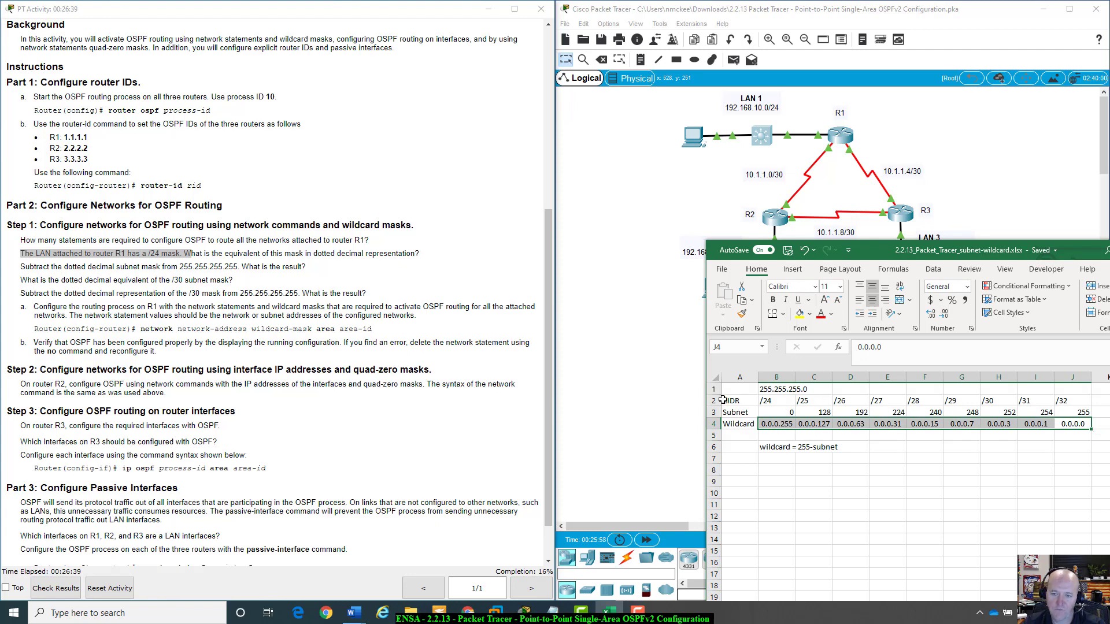
left_click_drag(725, 400, 1075, 412)
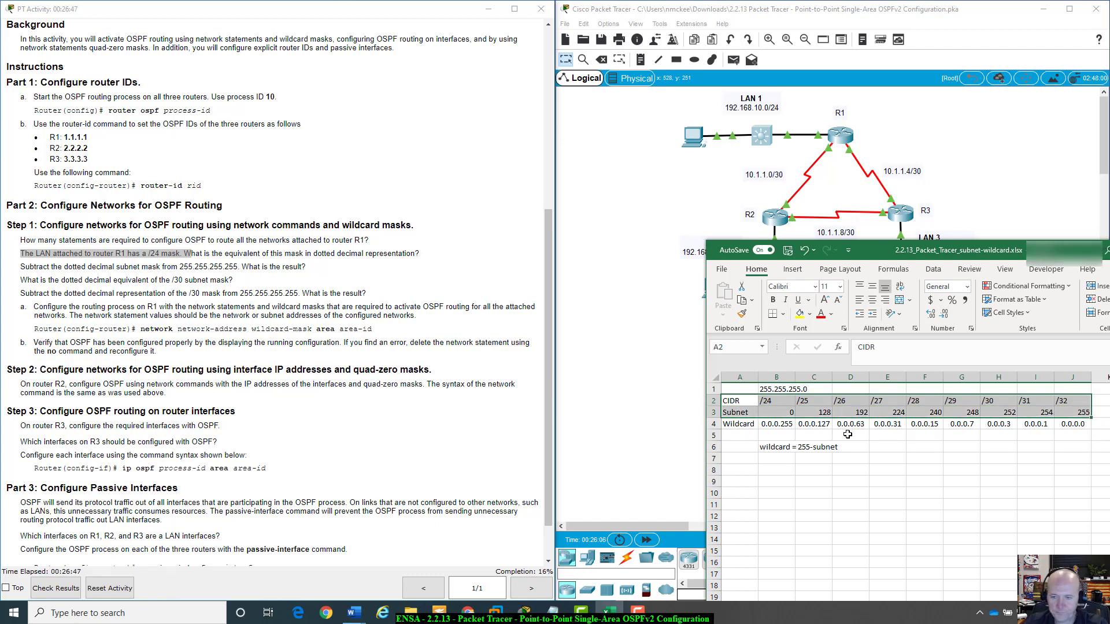
left_click(770, 446)
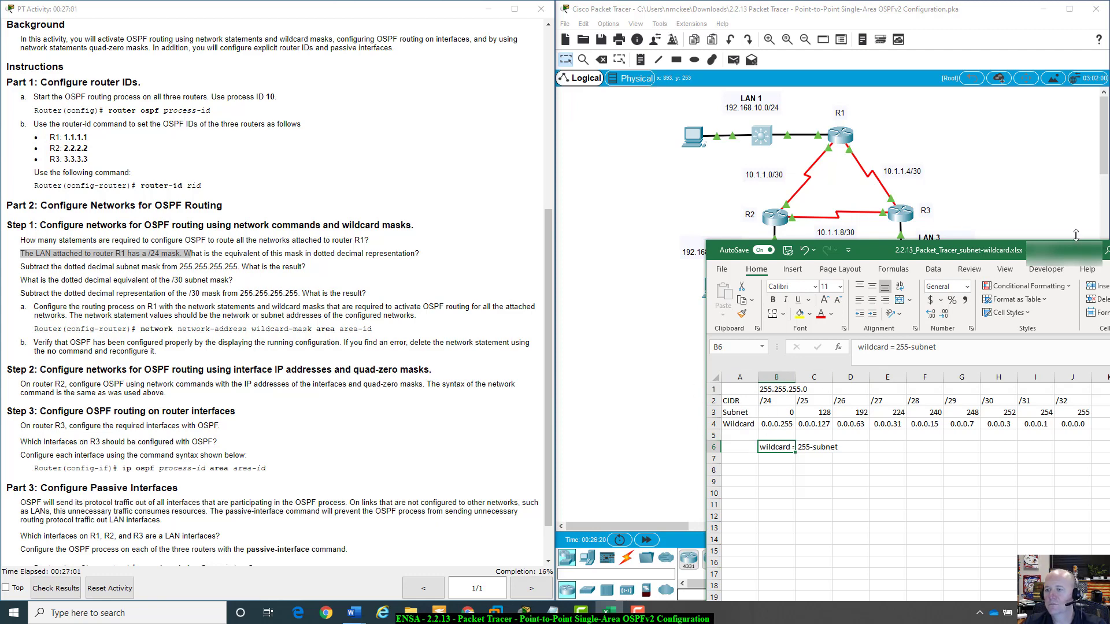
Compare the instruction questions on subtracting from 255.255.255.255 and the /30 mask, and the network command syntax, with the worksheet values.
left_click_drag(1080, 250, 1002, 409)
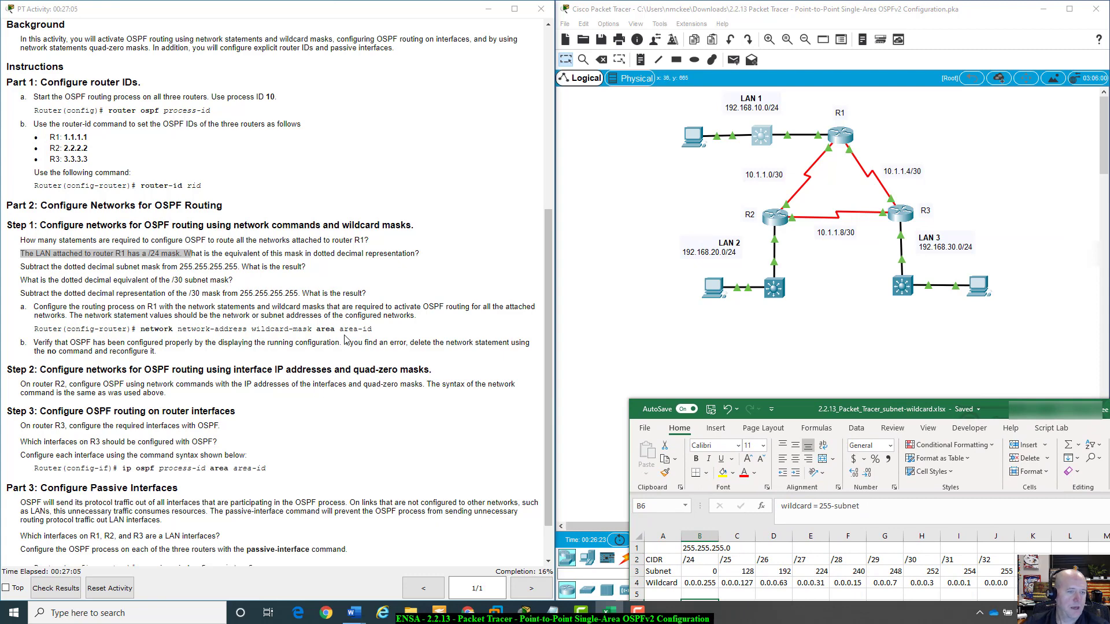
left_click(24, 258)
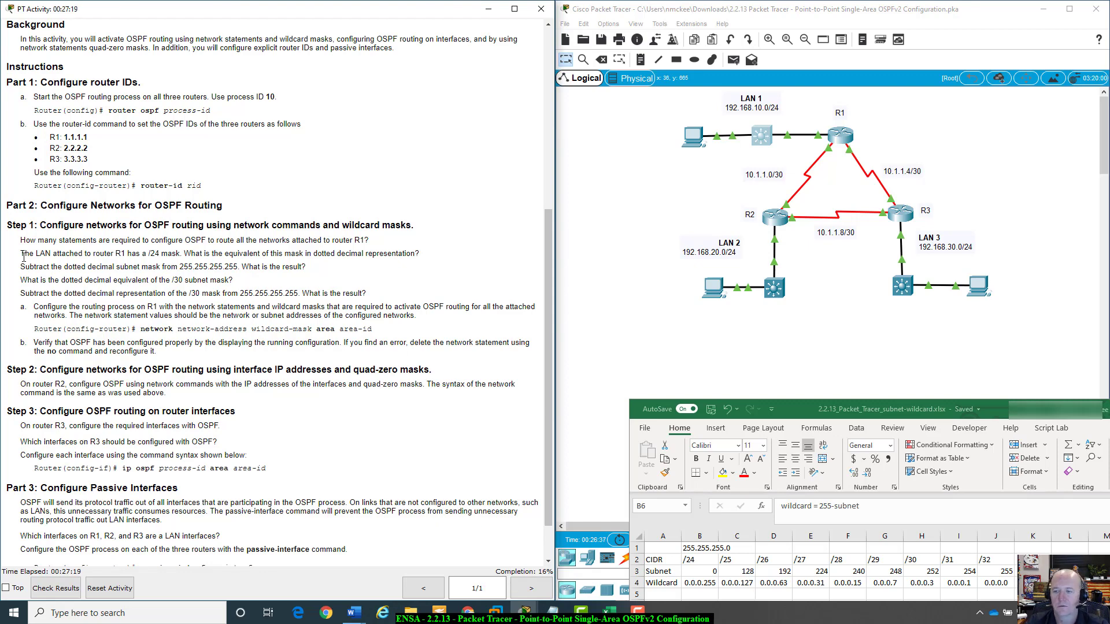
left_click_drag(1025, 409, 941, 229)
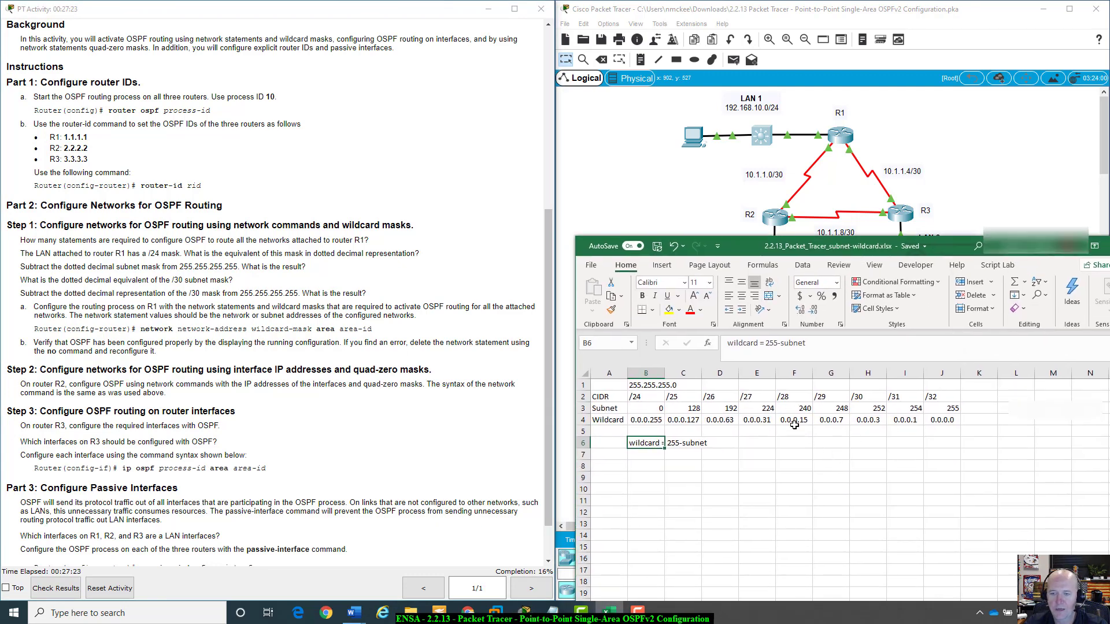
left_click(638, 385)
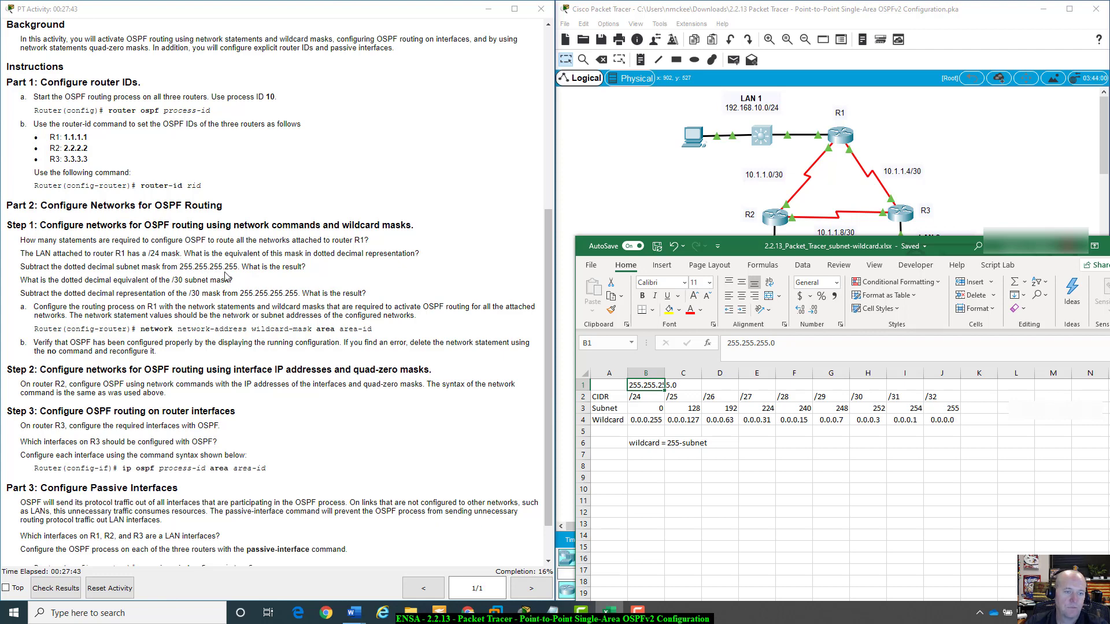
left_click_drag(238, 266, 181, 269)
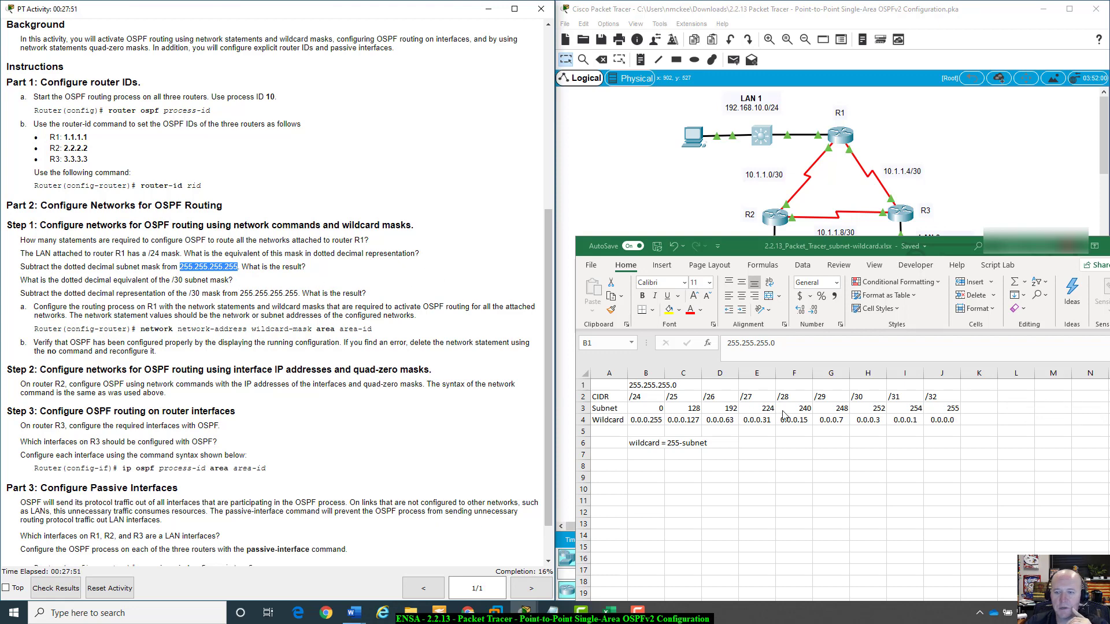
left_click(874, 411)
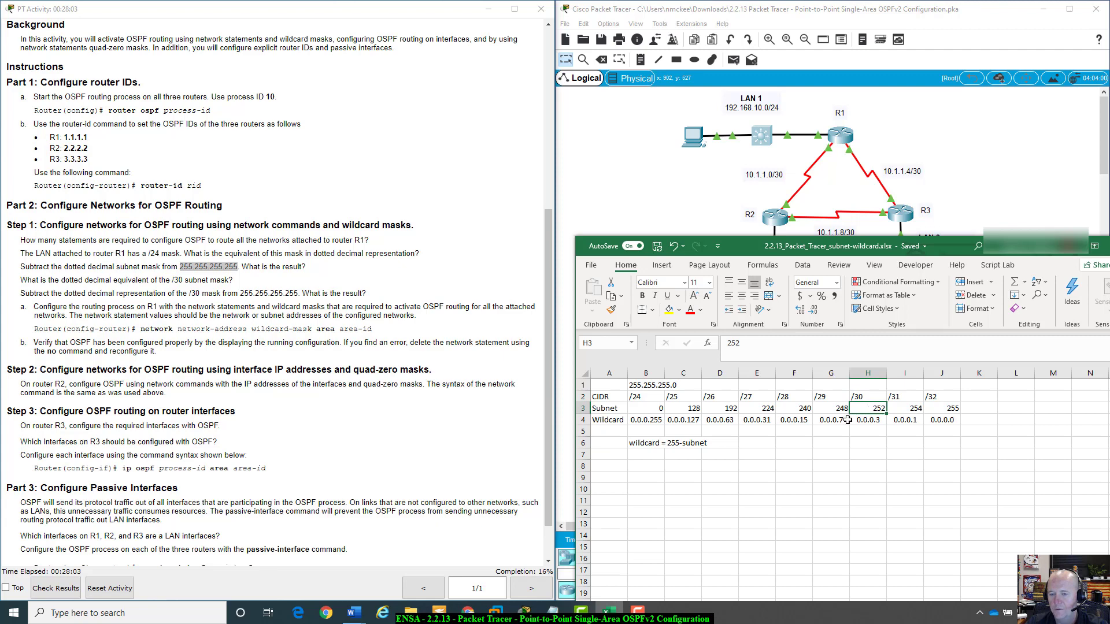
left_click_drag(655, 422, 951, 425)
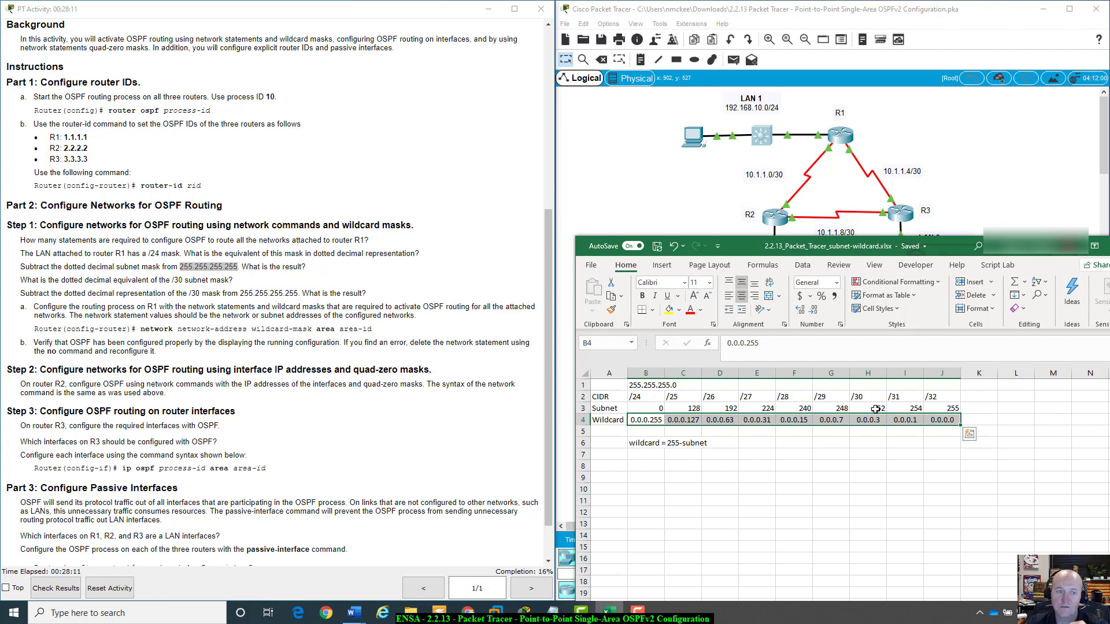
left_click(876, 409)
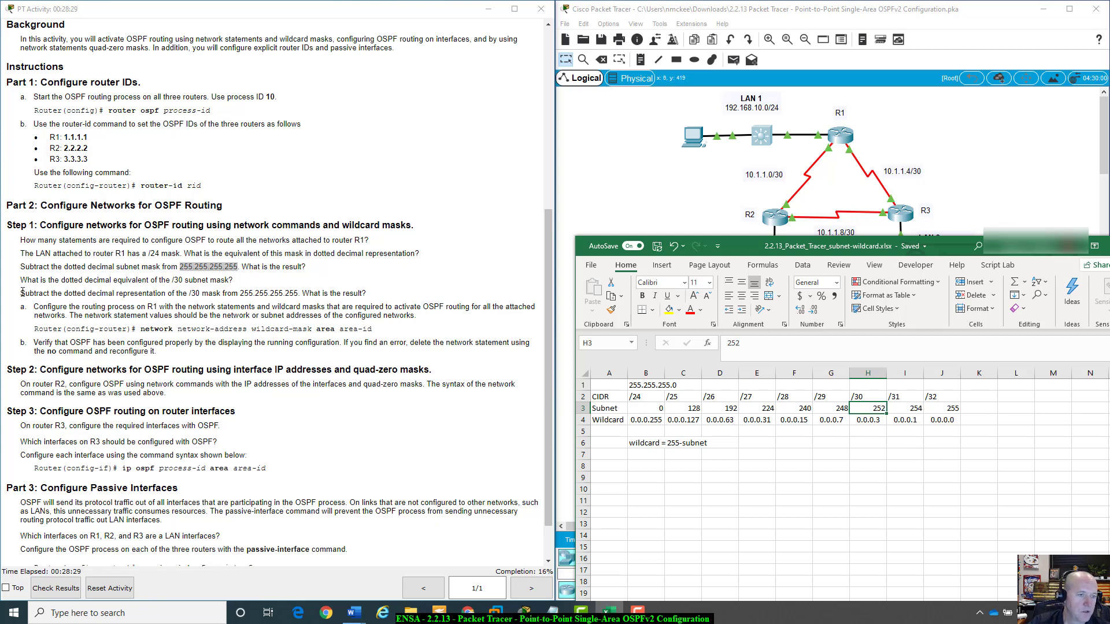
left_click_drag(21, 295, 298, 293)
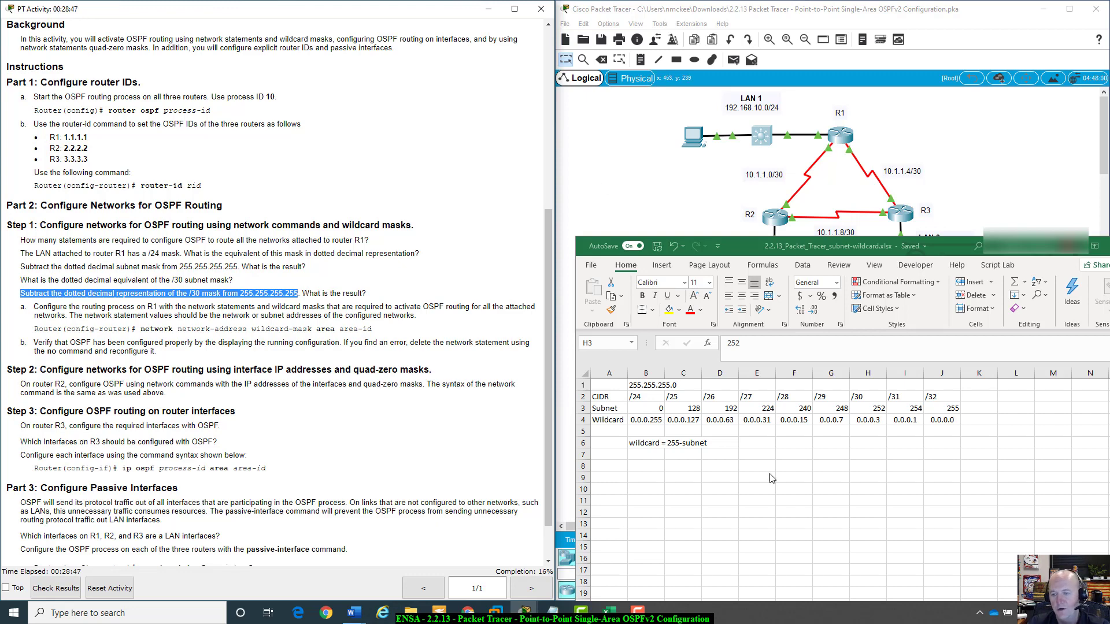
left_click(878, 409)
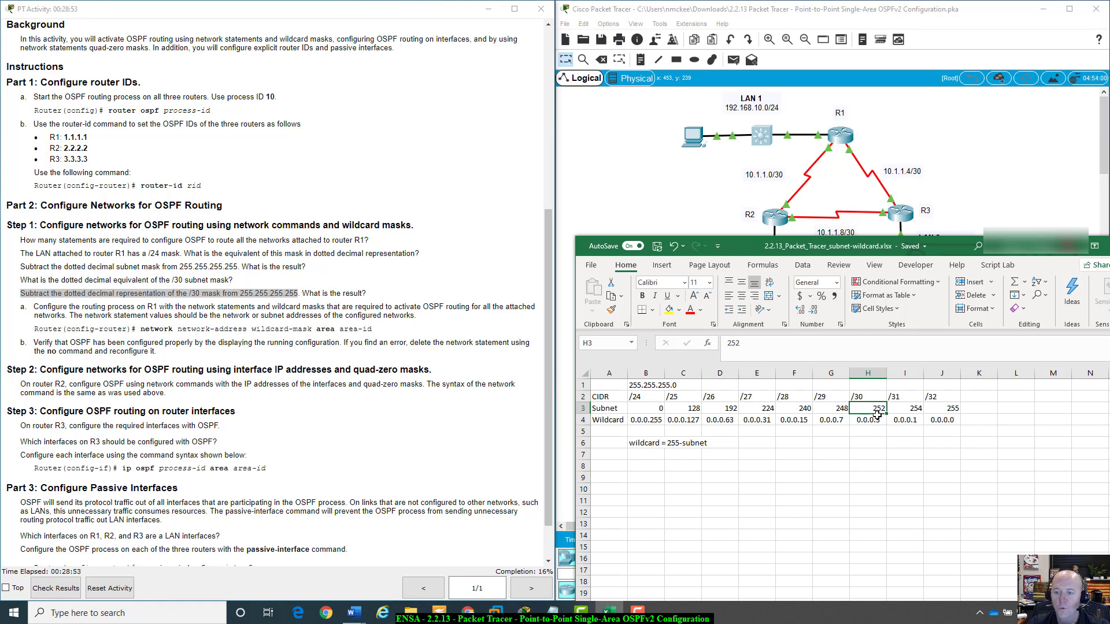
left_click(874, 420)
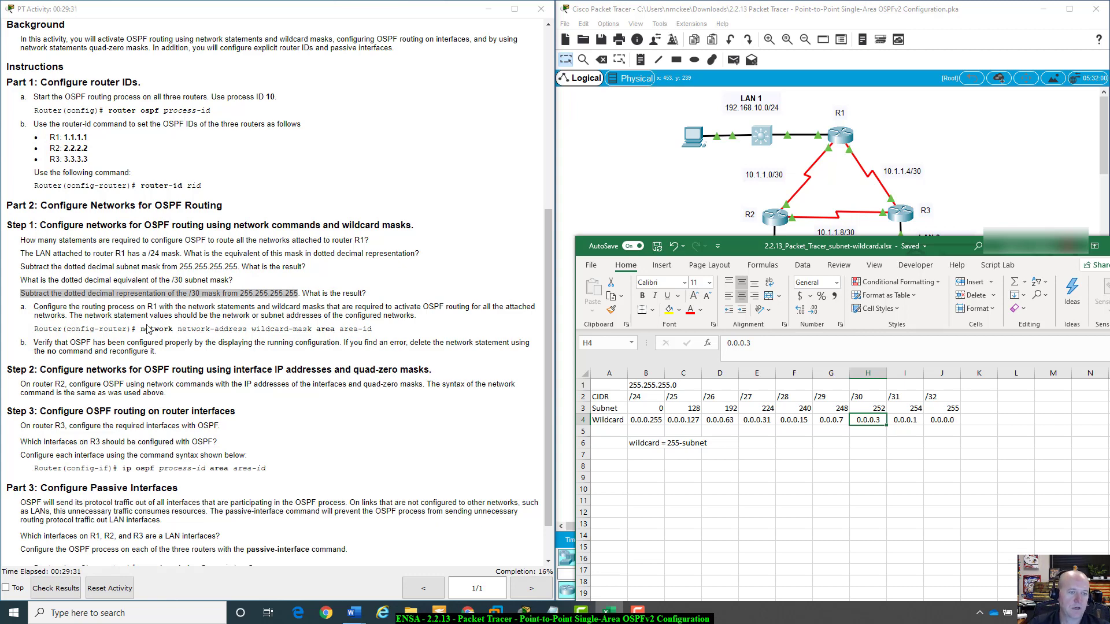
left_click_drag(141, 329, 175, 330)
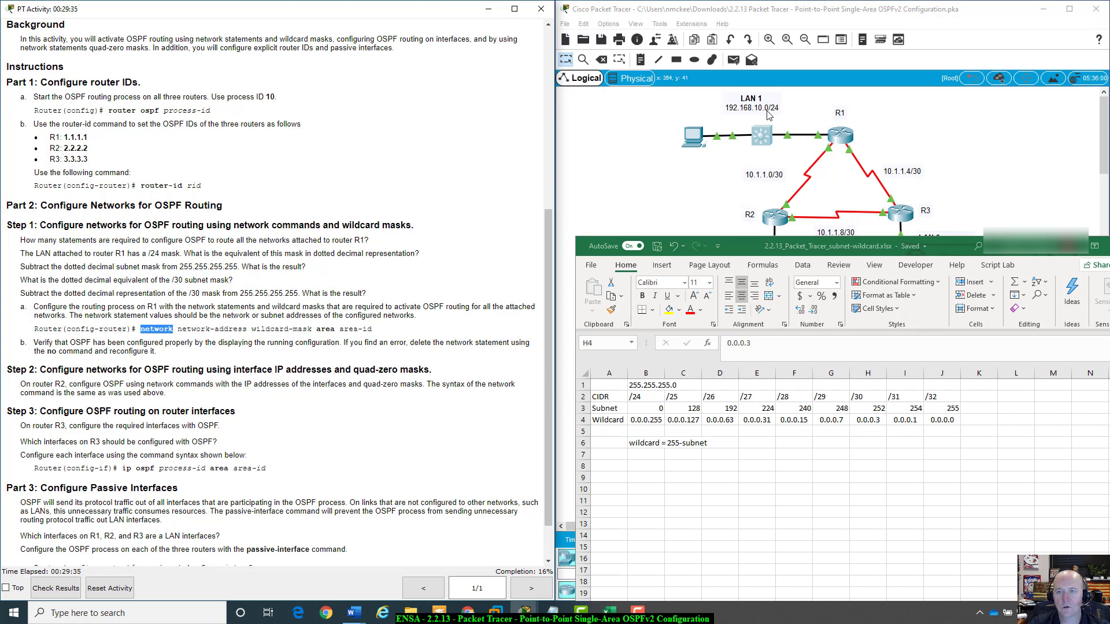
left_click(180, 330)
left_click_drag(178, 329, 386, 331)
left_click(321, 330)
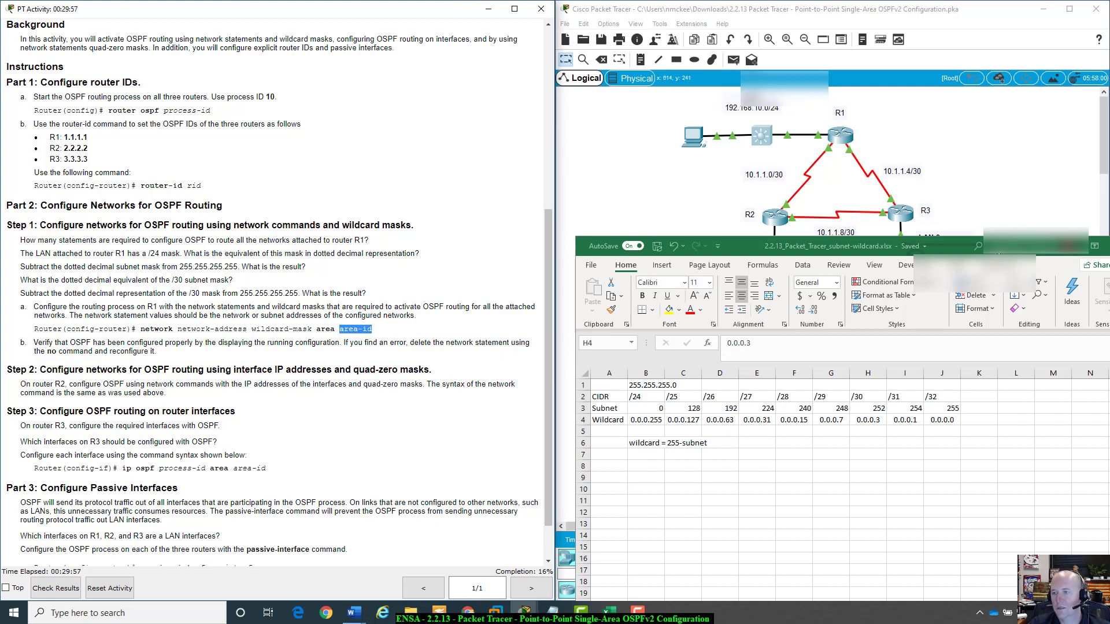
Open R1's command line and enter privileged EXEC and global configuration mode with enable and config t.
left_click_drag(937, 250, 889, 268)
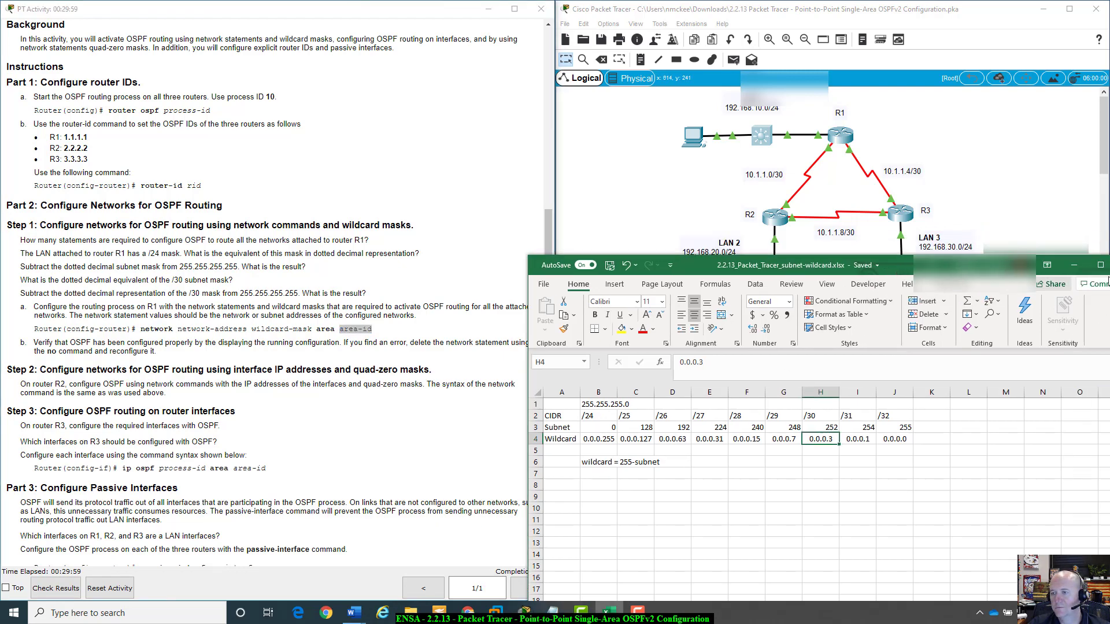
left_click(1073, 267)
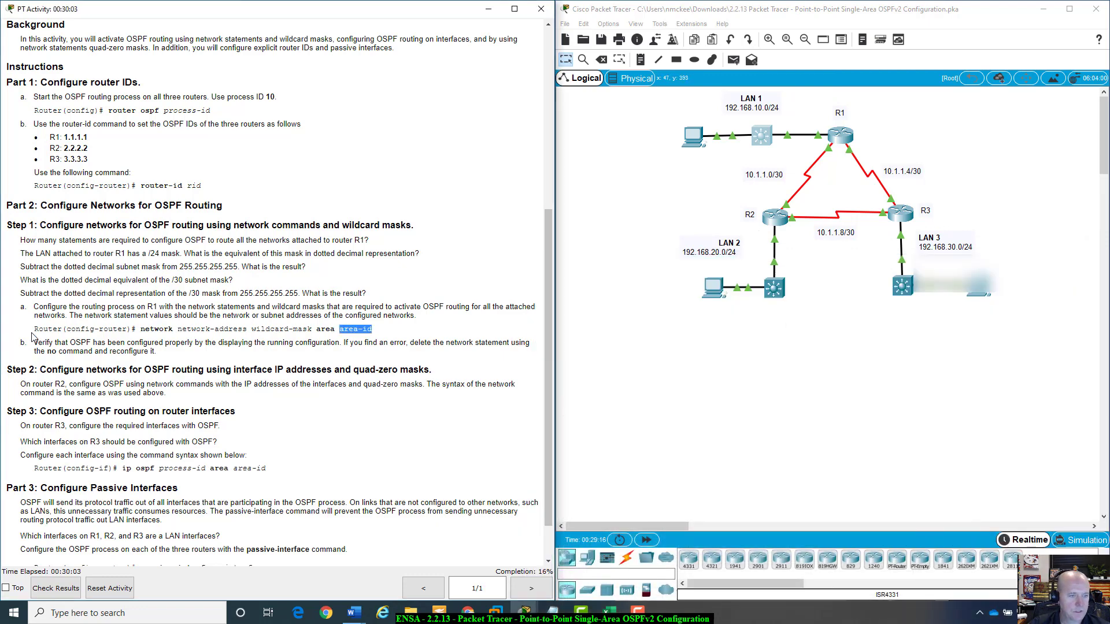
left_click(840, 135)
left_click_drag(751, 297, 718, 241)
key("Return")
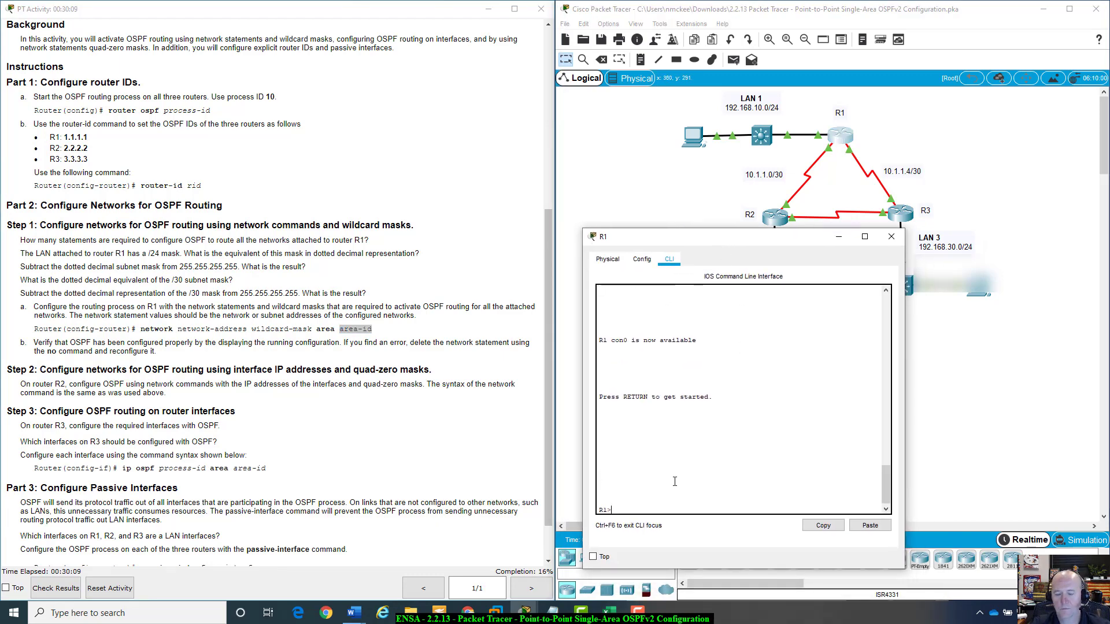
type("enable")
key("Return")
type("config t")
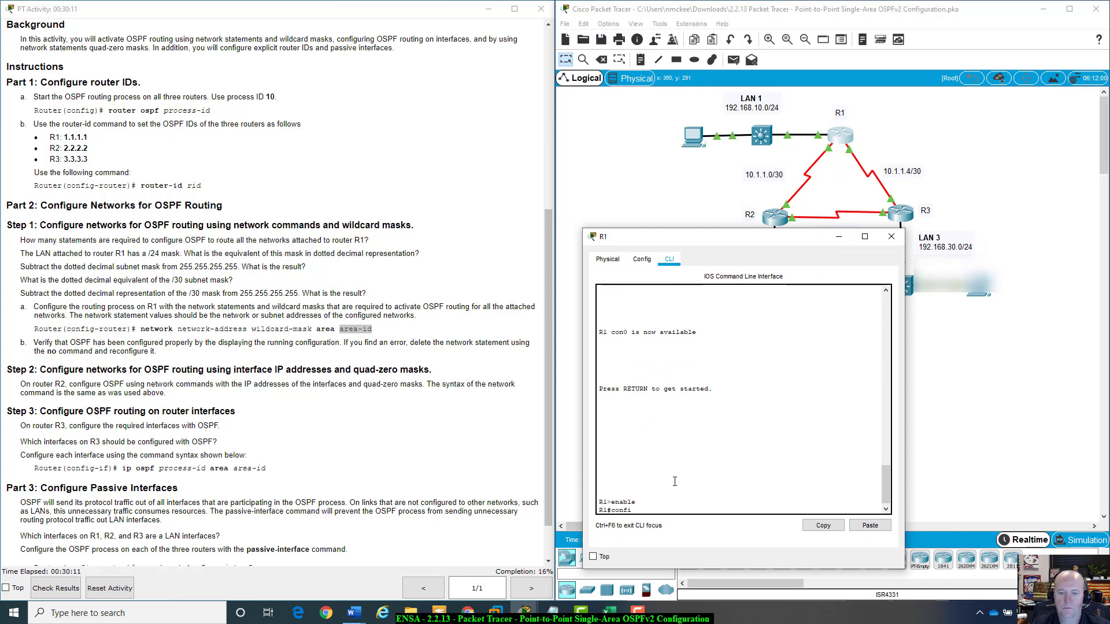
key("Return")
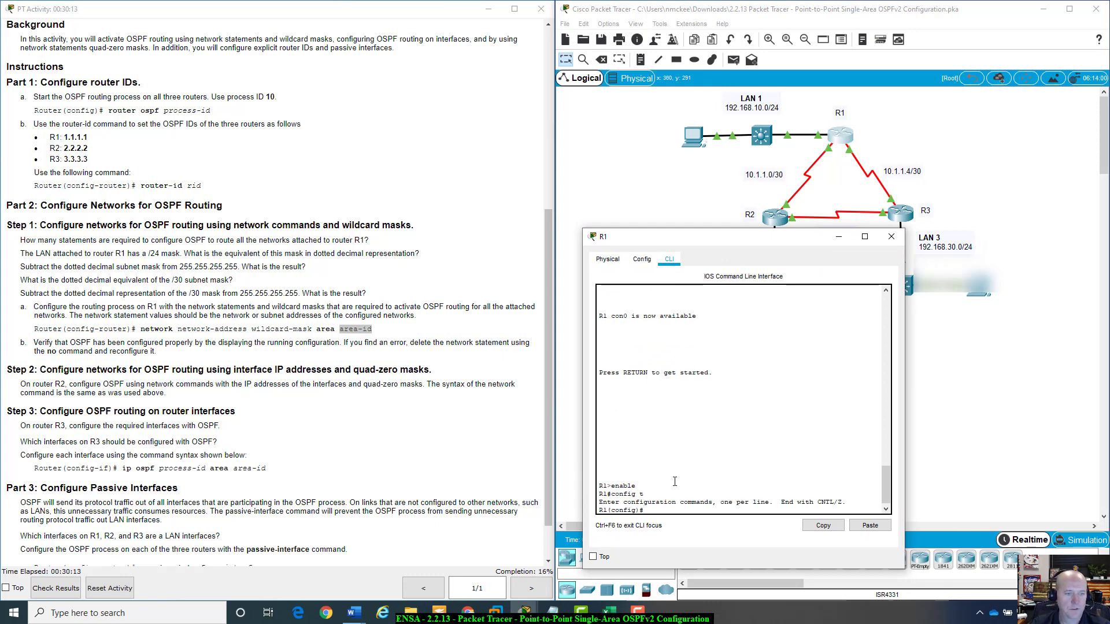
Type the statement network 192.168.10.0 0.0.0.255 area 0 at R1's global configuration prompt.
type("network ")
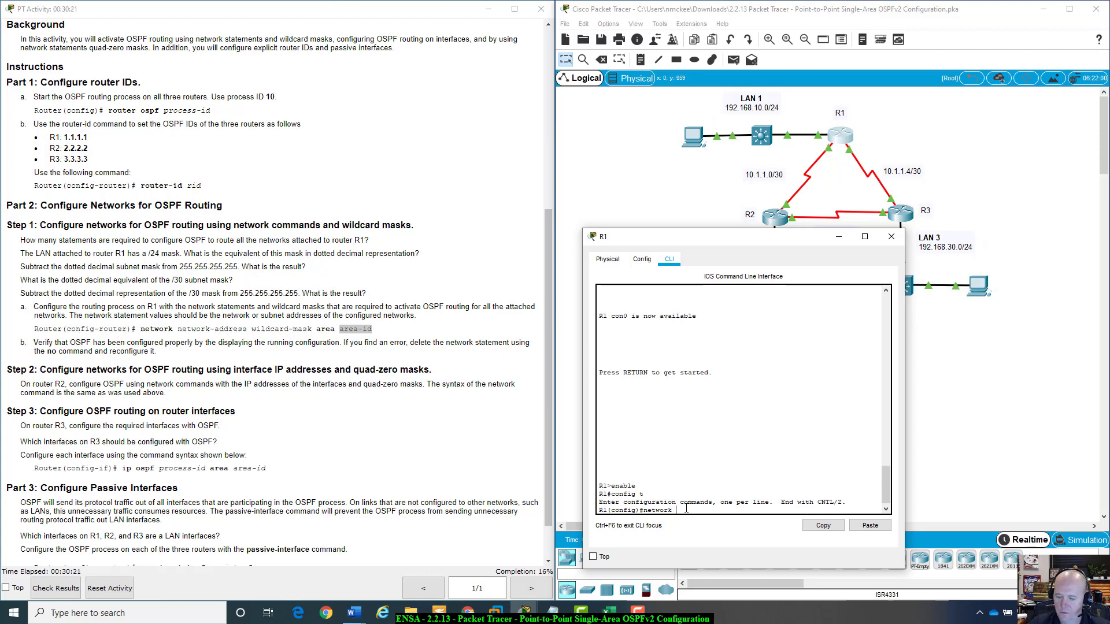
type("192.168.10.0 0")
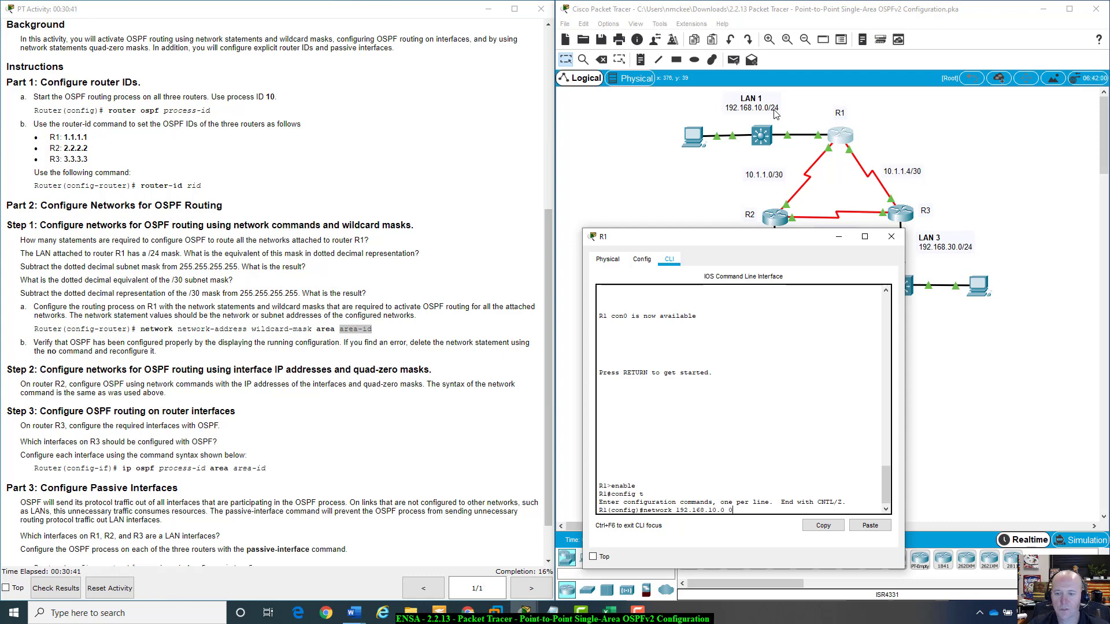
type(".0.0")
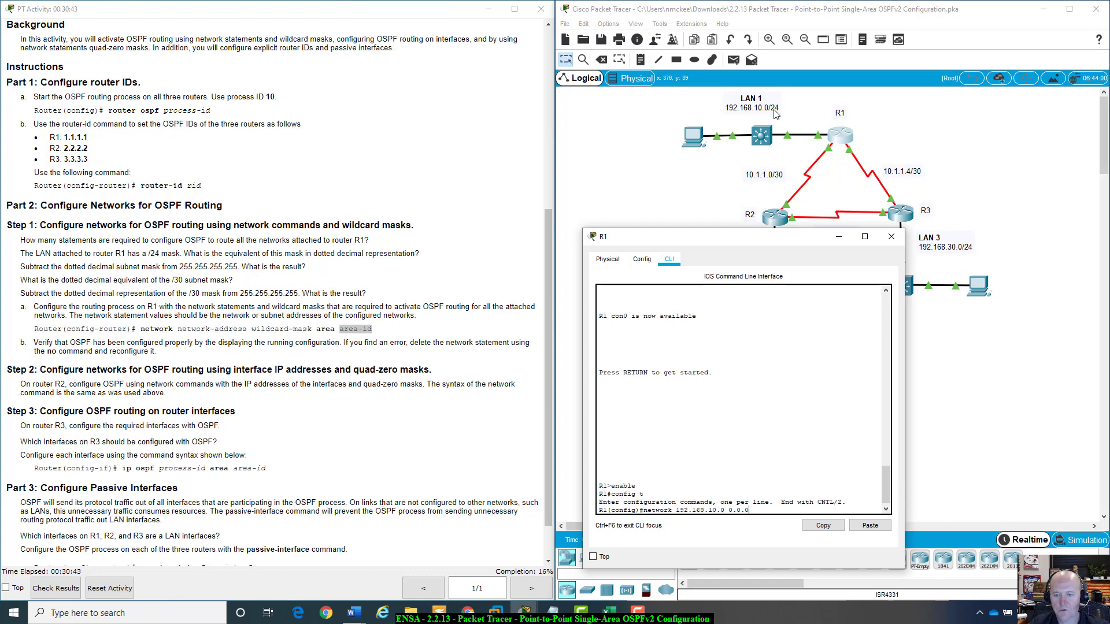
type(".255 are")
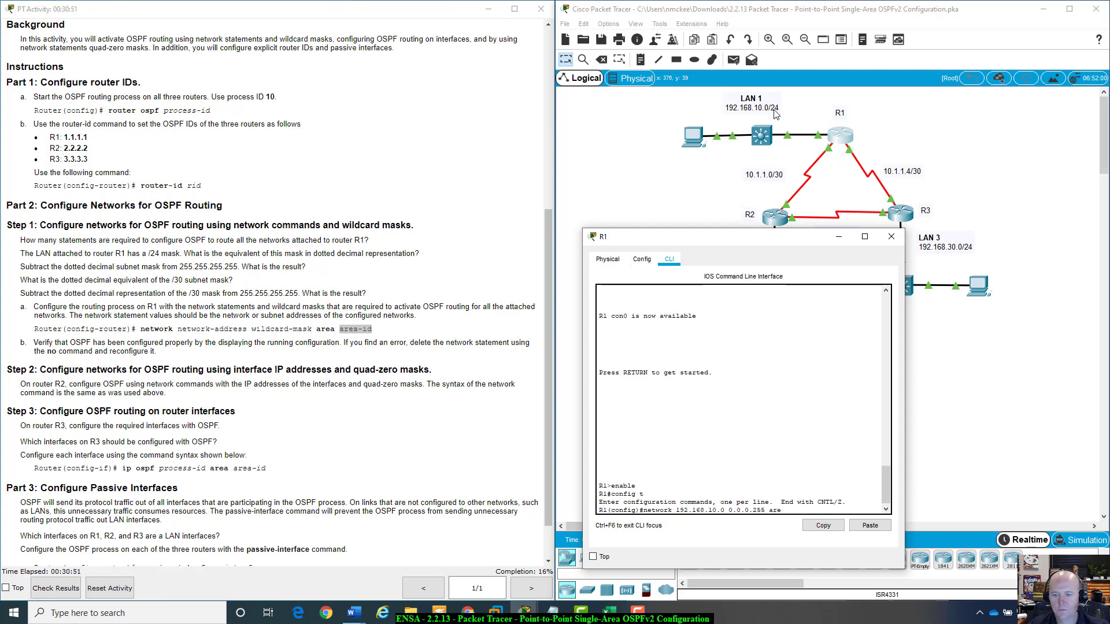
type("a 0")
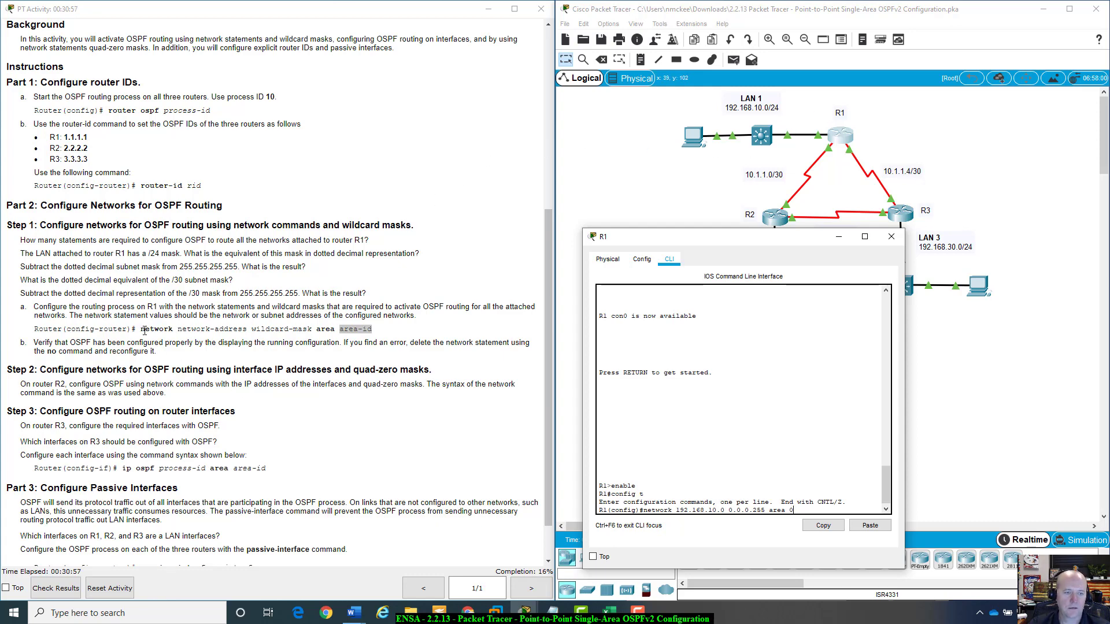
Compare the typed network statement with the instruction syntax and submit it on R1.
left_click_drag(142, 329, 176, 329)
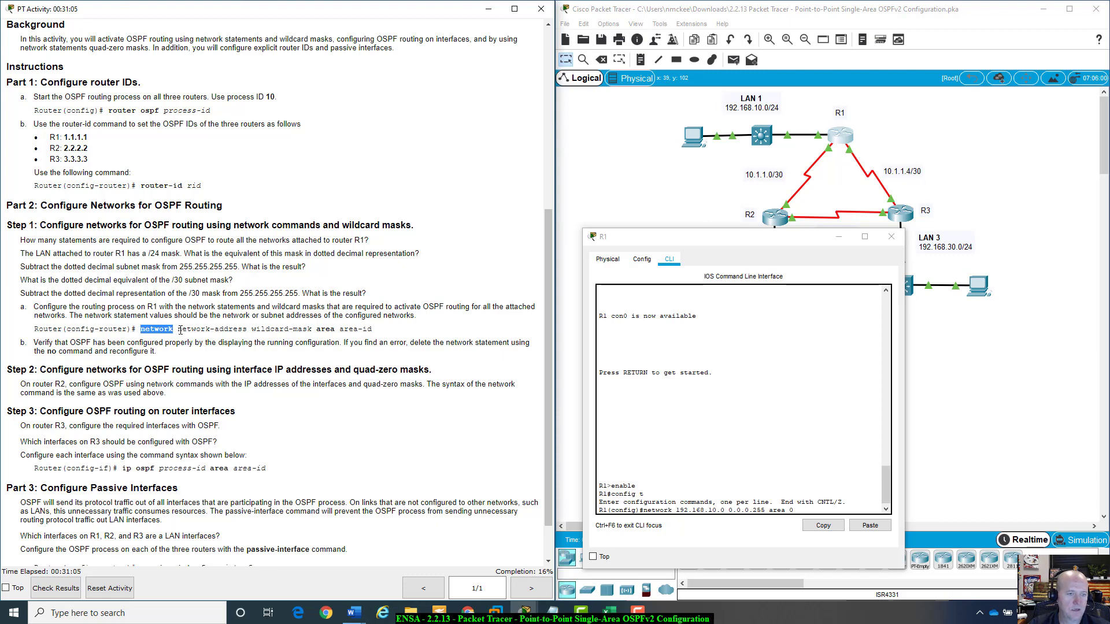
left_click_drag(177, 329, 247, 330)
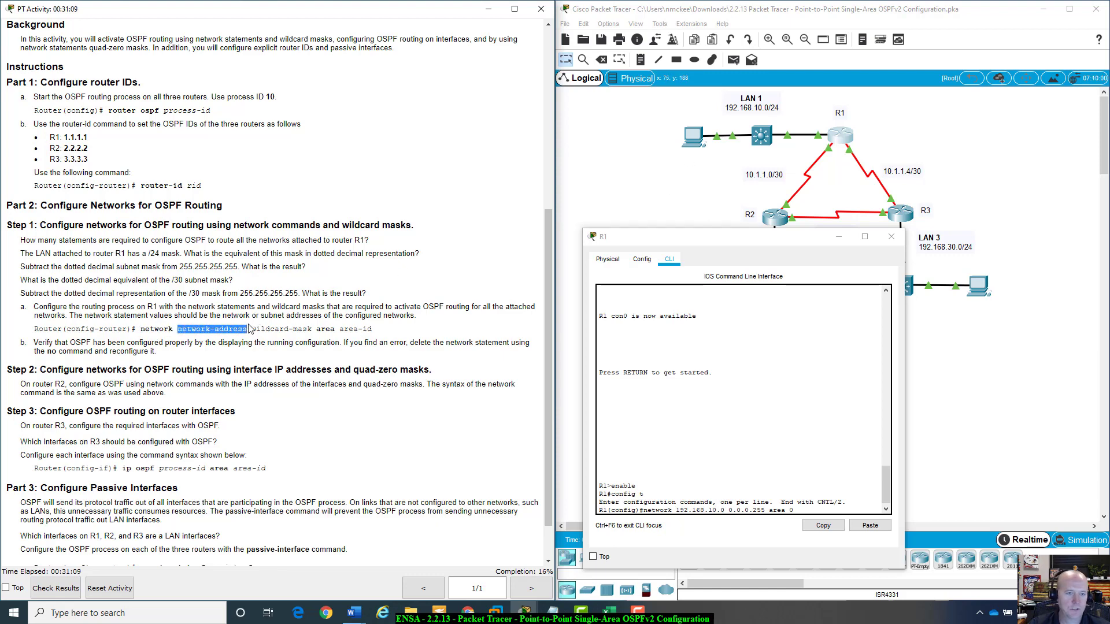
left_click(251, 328)
left_click_drag(251, 328, 312, 329)
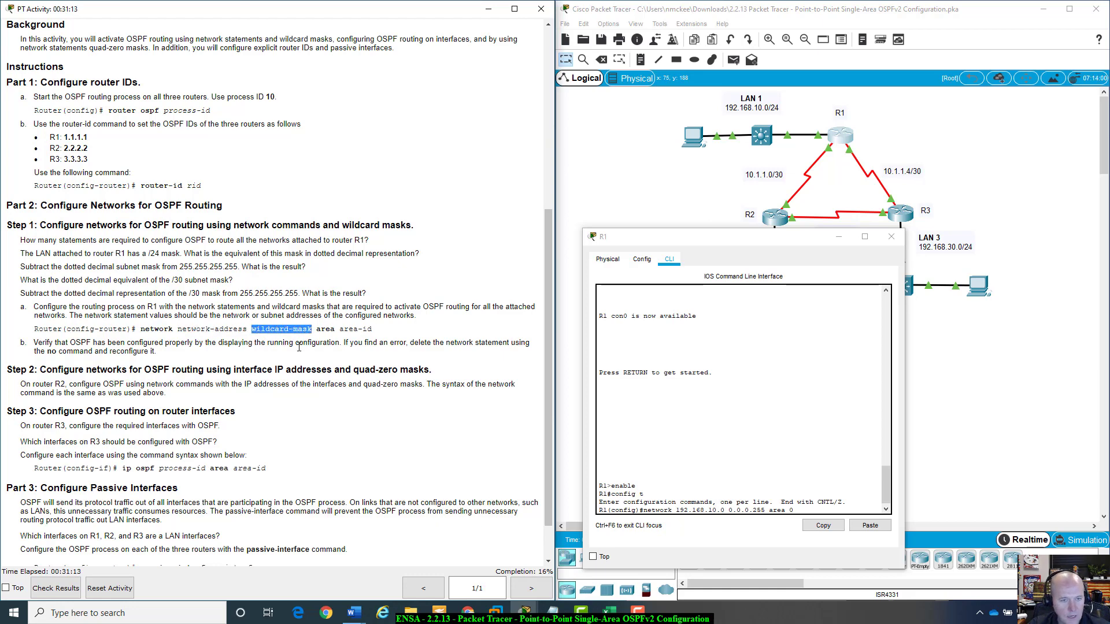
left_click(299, 347)
left_click_drag(256, 332, 377, 335)
left_click(342, 333)
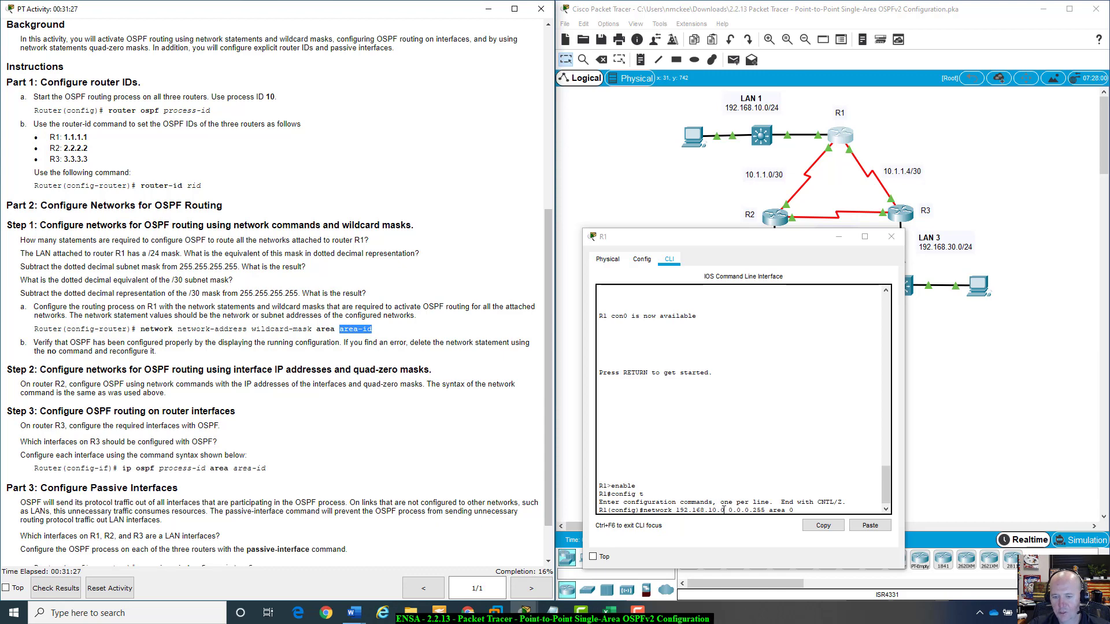
left_click_drag(728, 511, 788, 512)
left_click(795, 510)
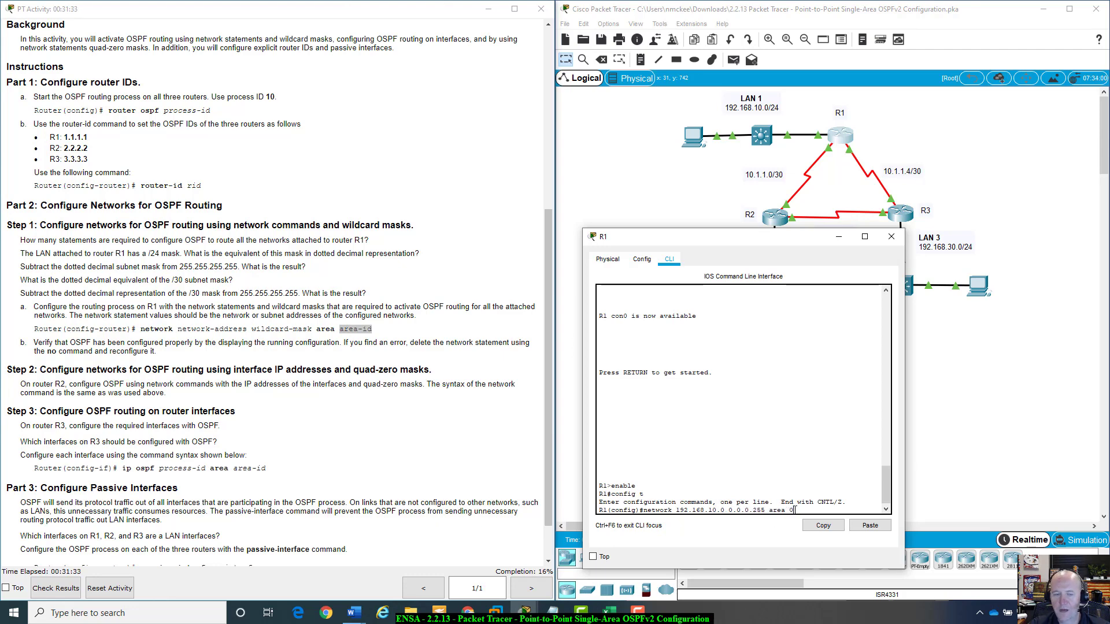
key("Return")
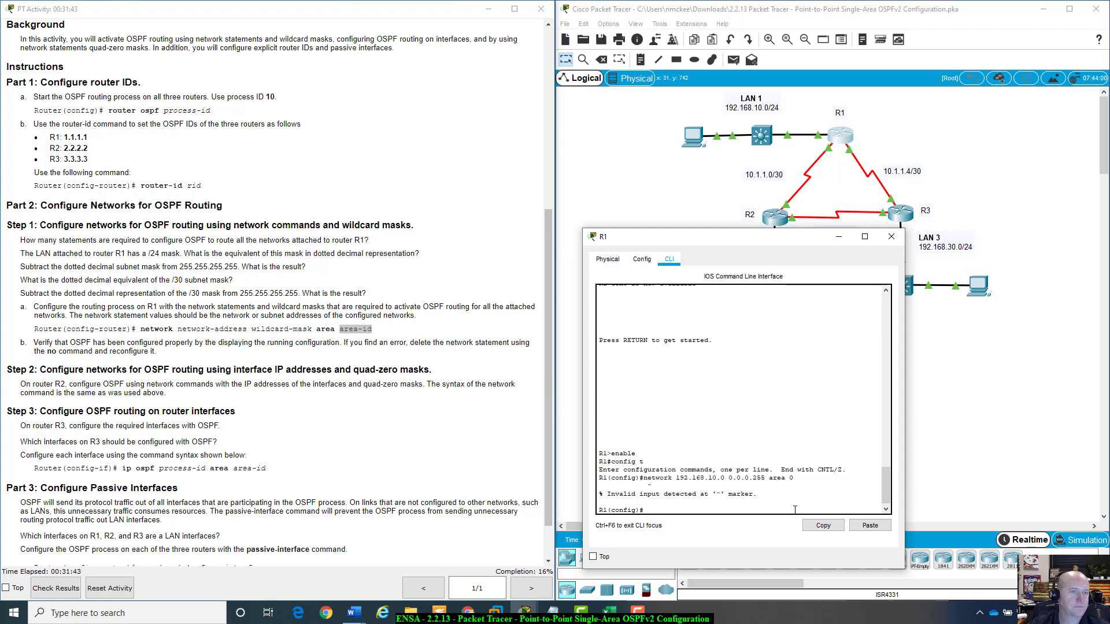
Start the OSPF routing process on R1 with process ID 10 using router ospf 10.
type("outer")
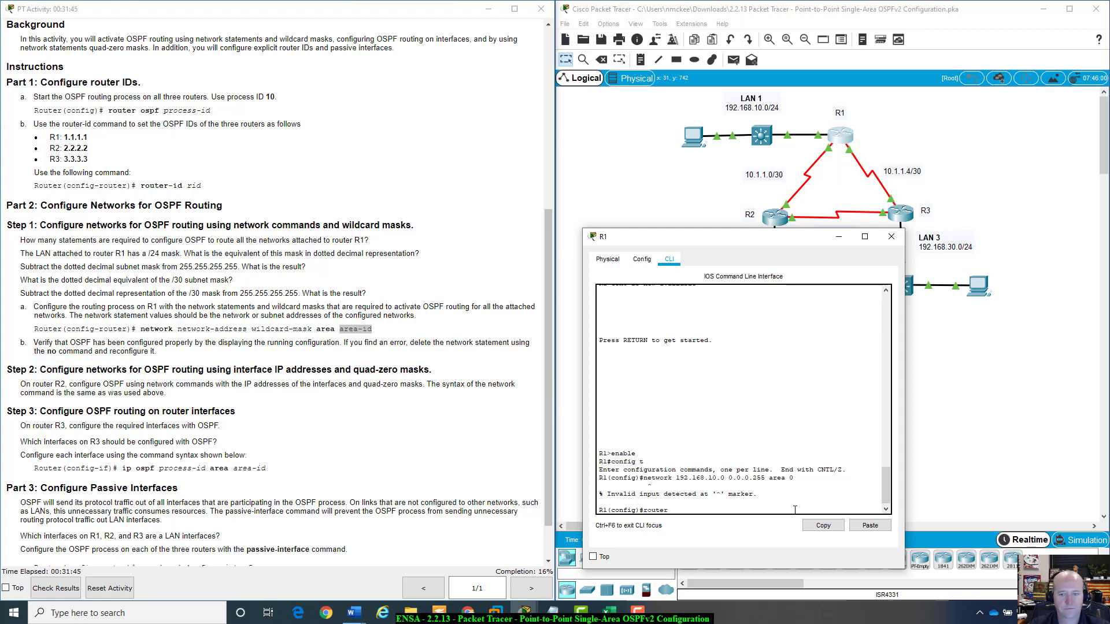
type(" o")
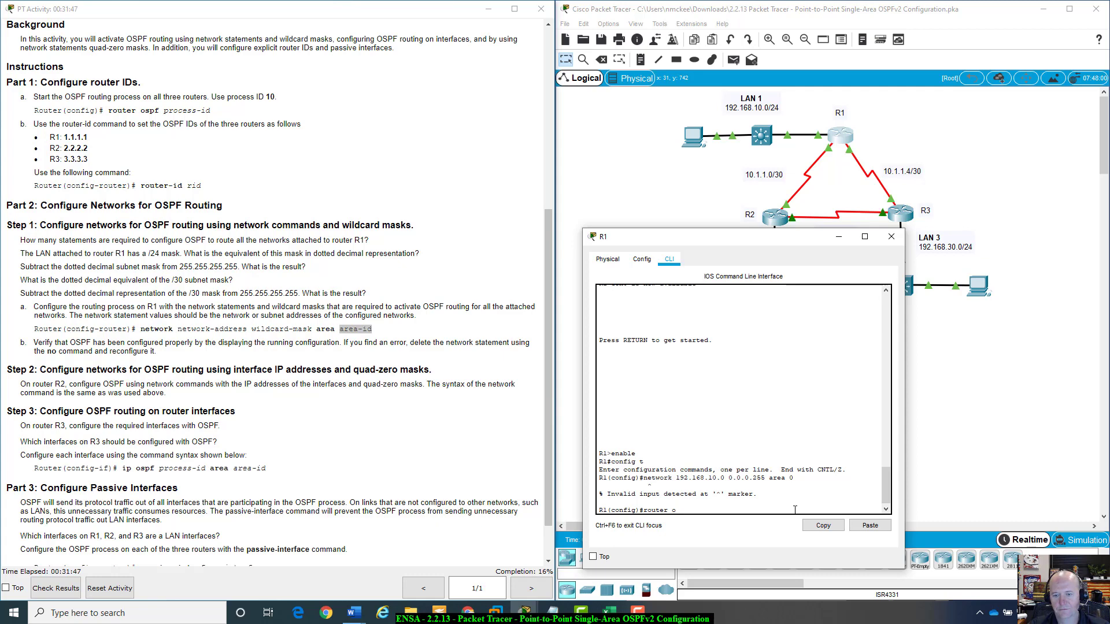
type("spf")
key("Return")
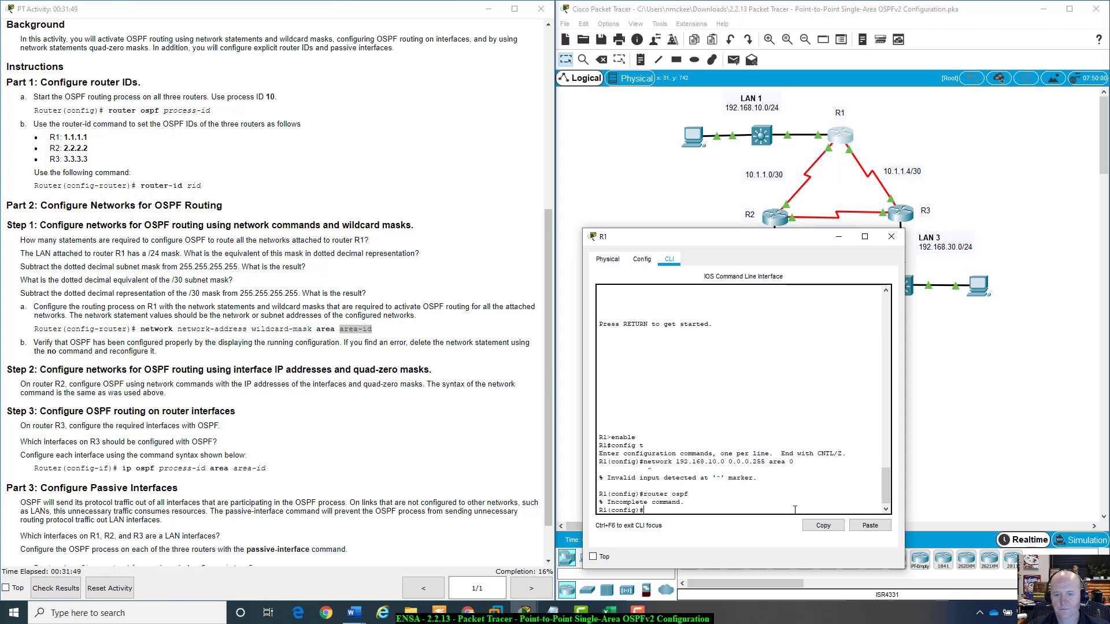
key("Up")
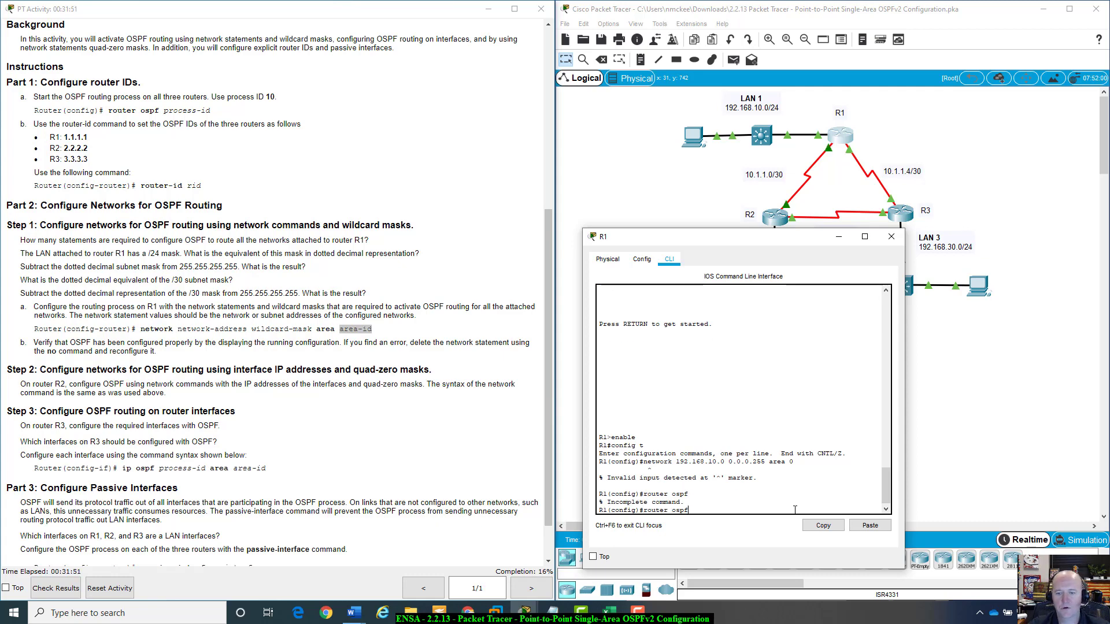
type("10")
key("Return")
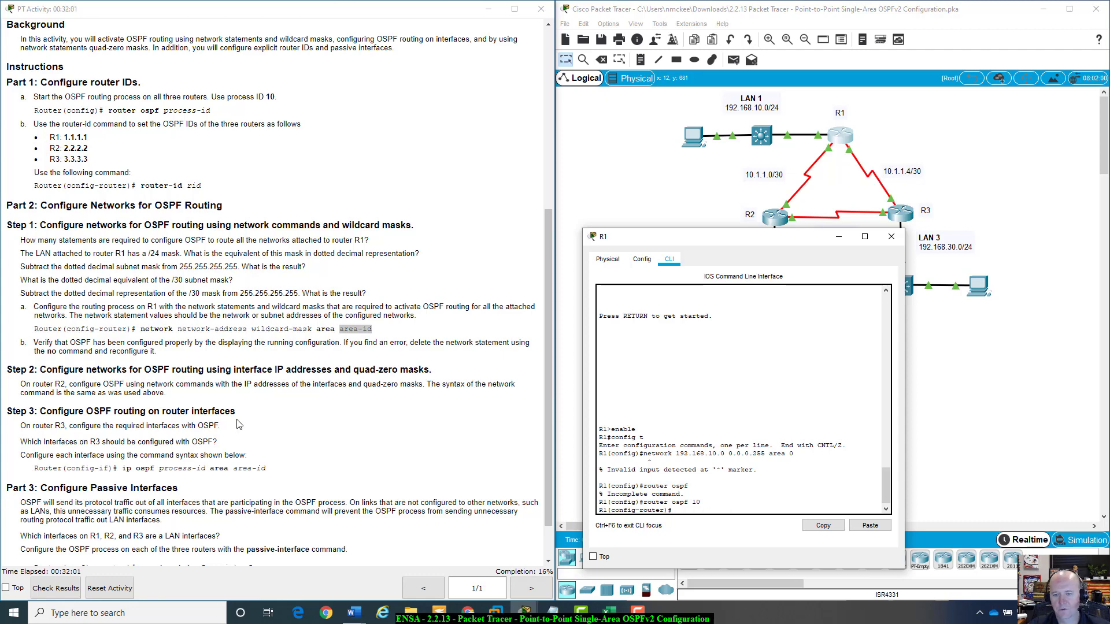
Add the network 192.168.10.0 0.0.0.255 area 0 statement to R1's OSPF process.
type("net")
key("Tab")
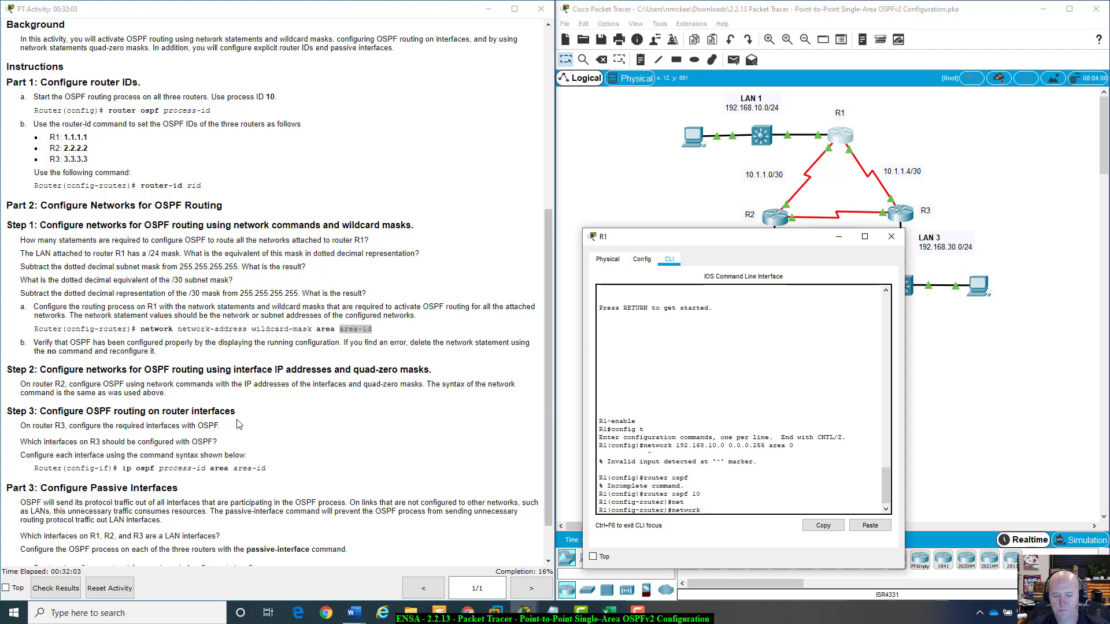
type("192.16")
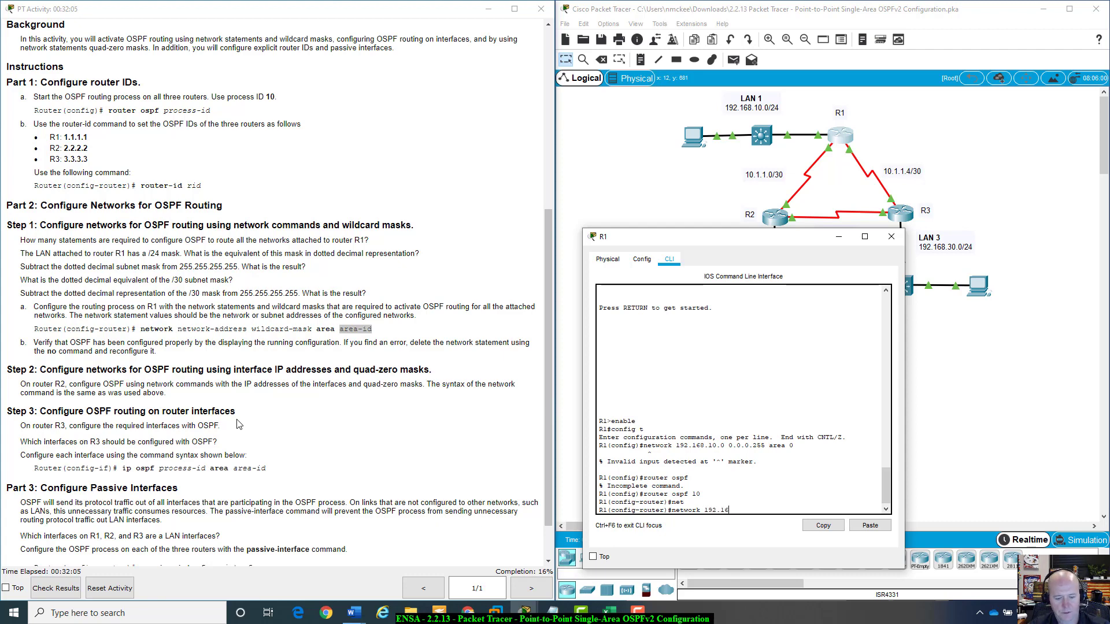
type("8.10.")
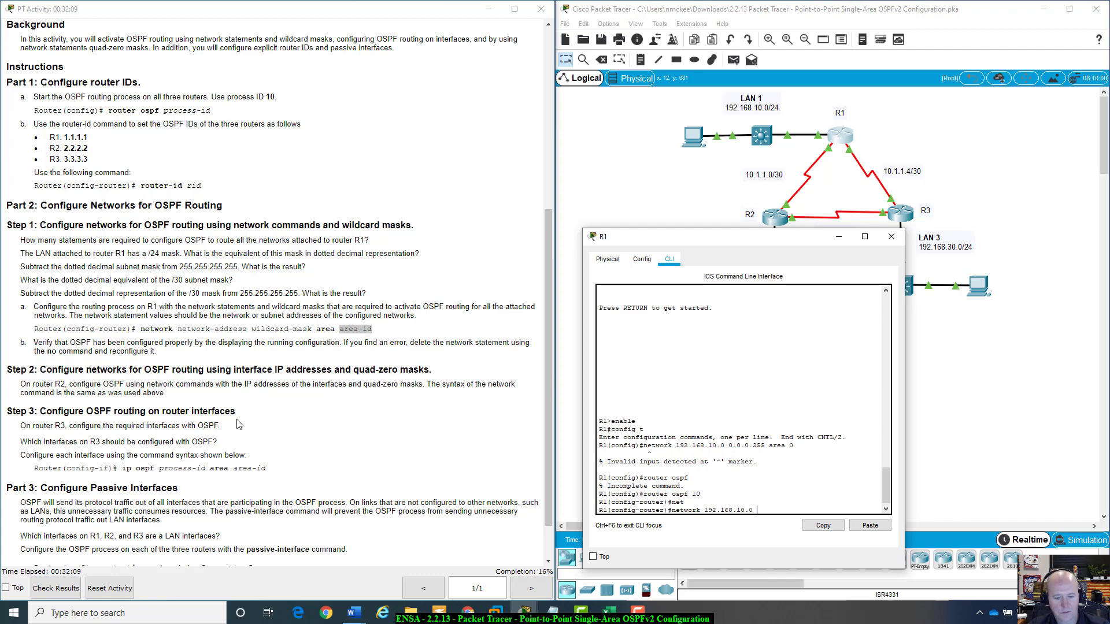
type("0 0.0.0.2")
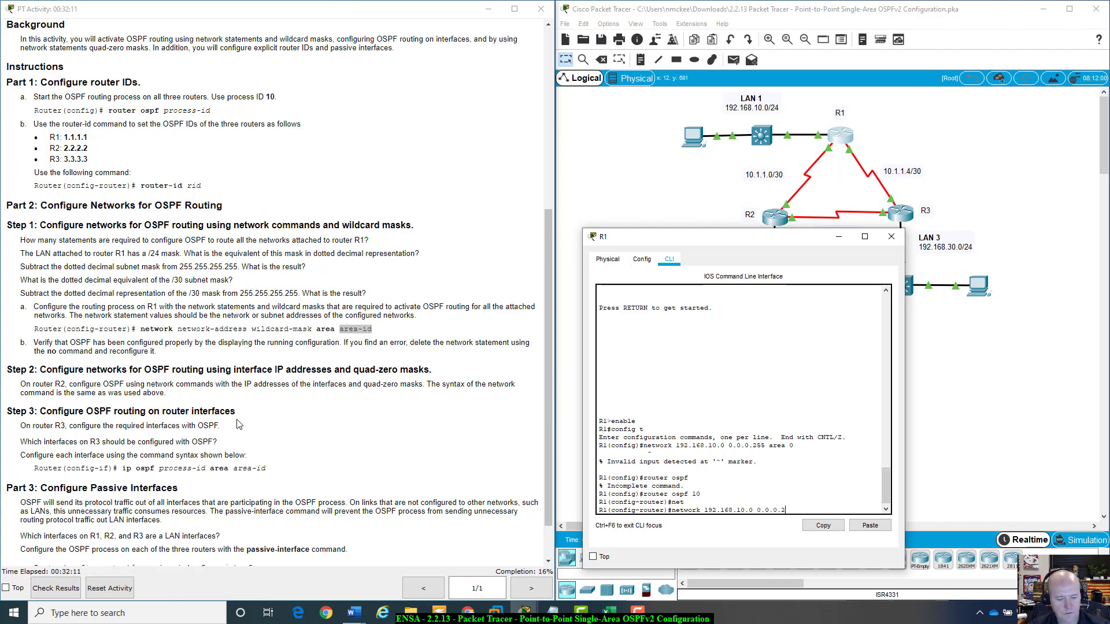
type("55 area")
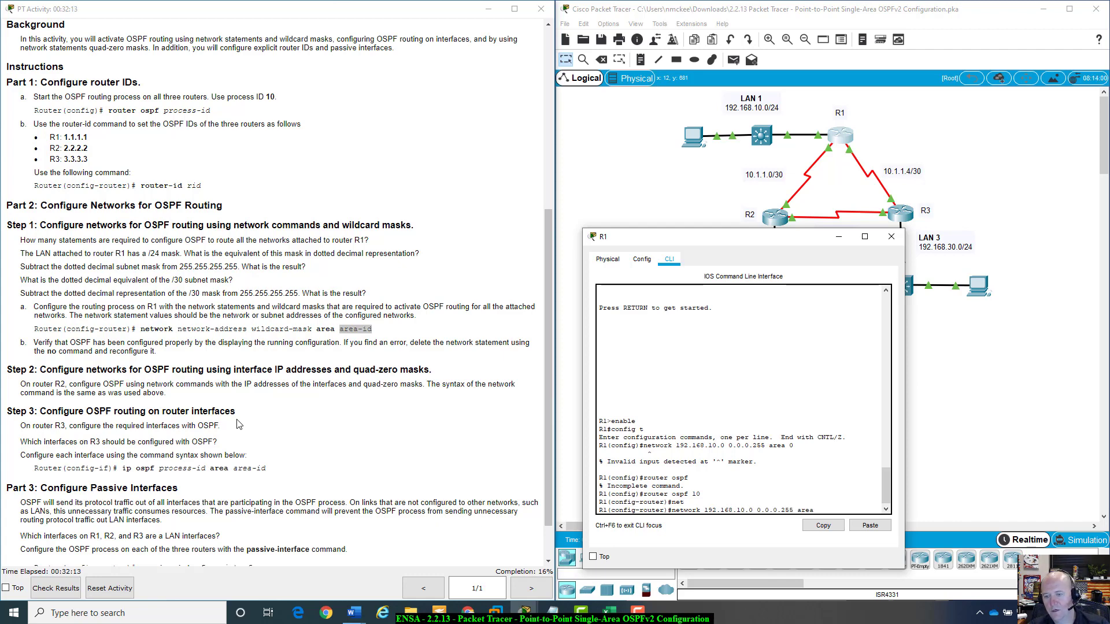
type(" 0")
key("Return")
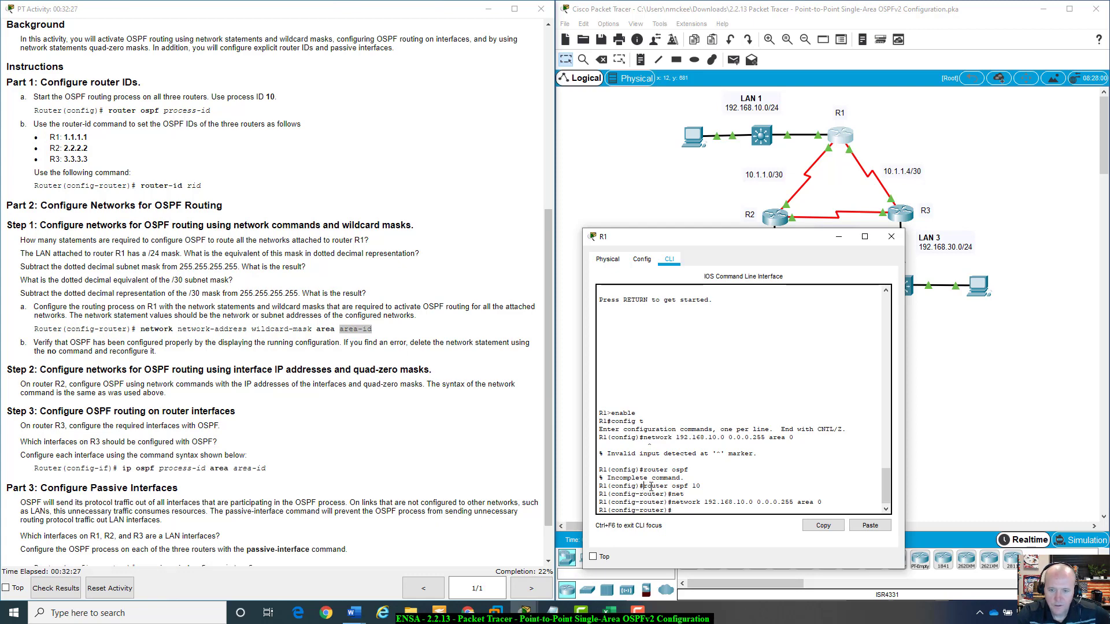
left_click_drag(644, 486, 829, 498)
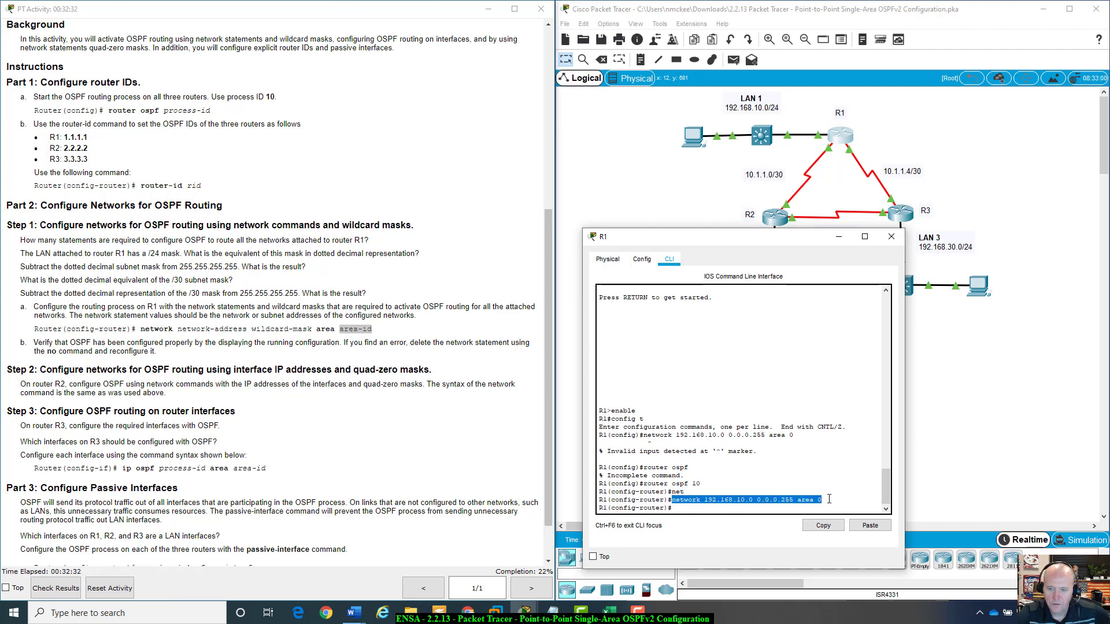
left_click(783, 500)
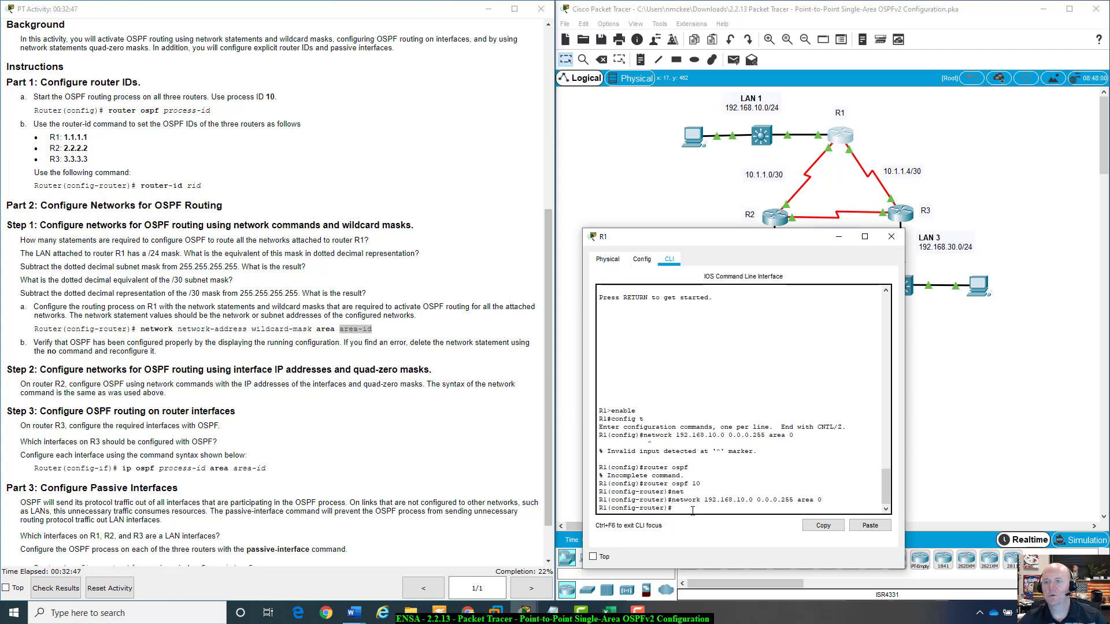
Add the network 10.1.1.0 0.0.0.3 area 0 statement to R1's OSPF process.
type("net")
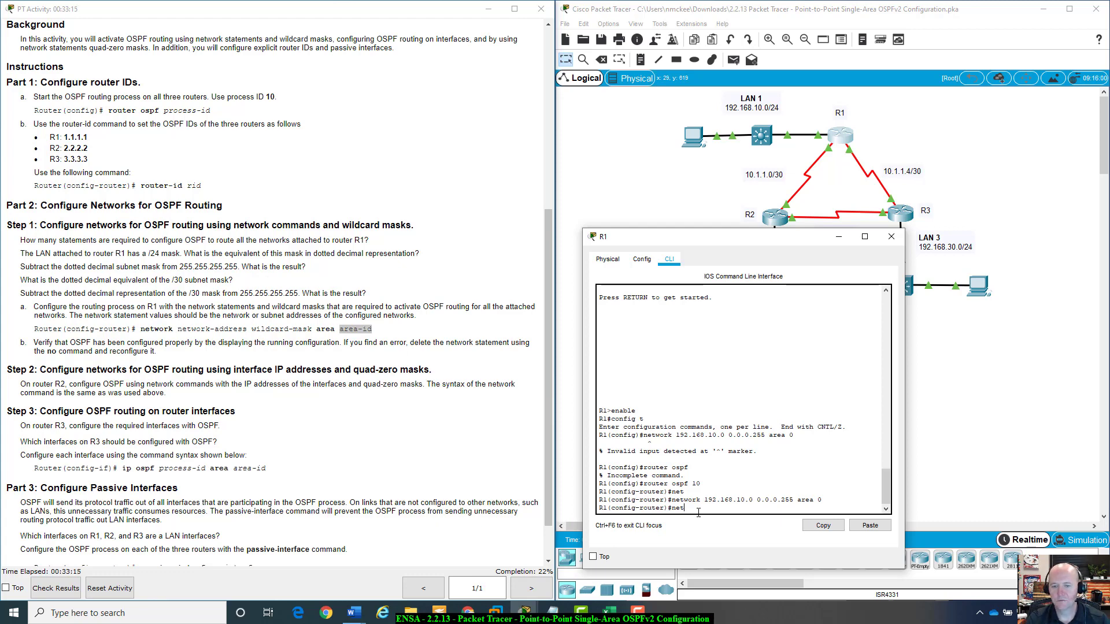
type("work 1")
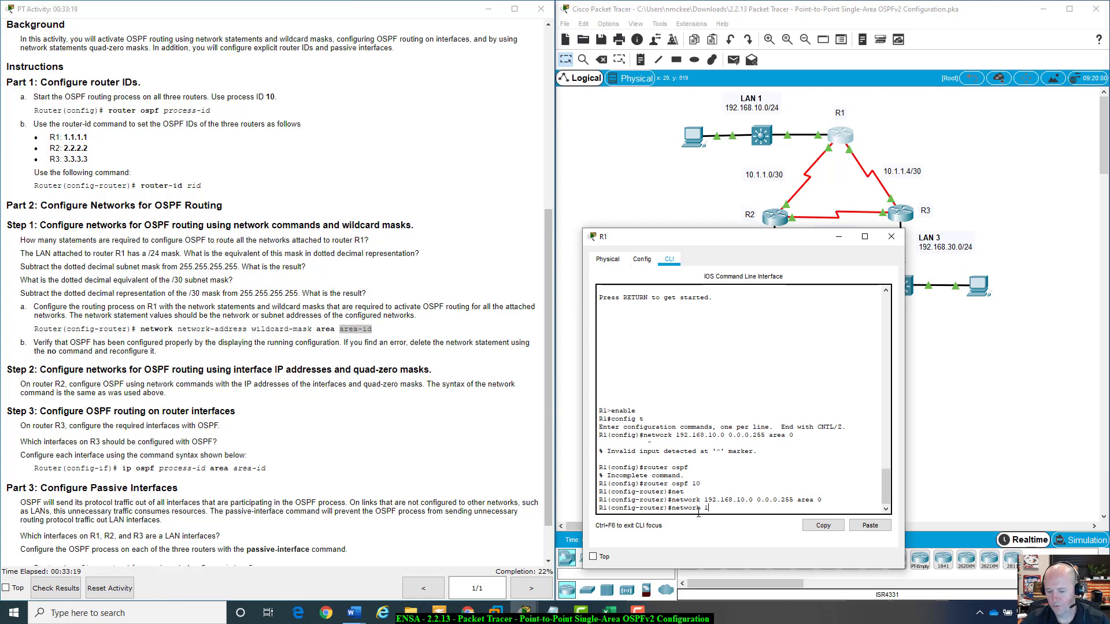
type("0.")
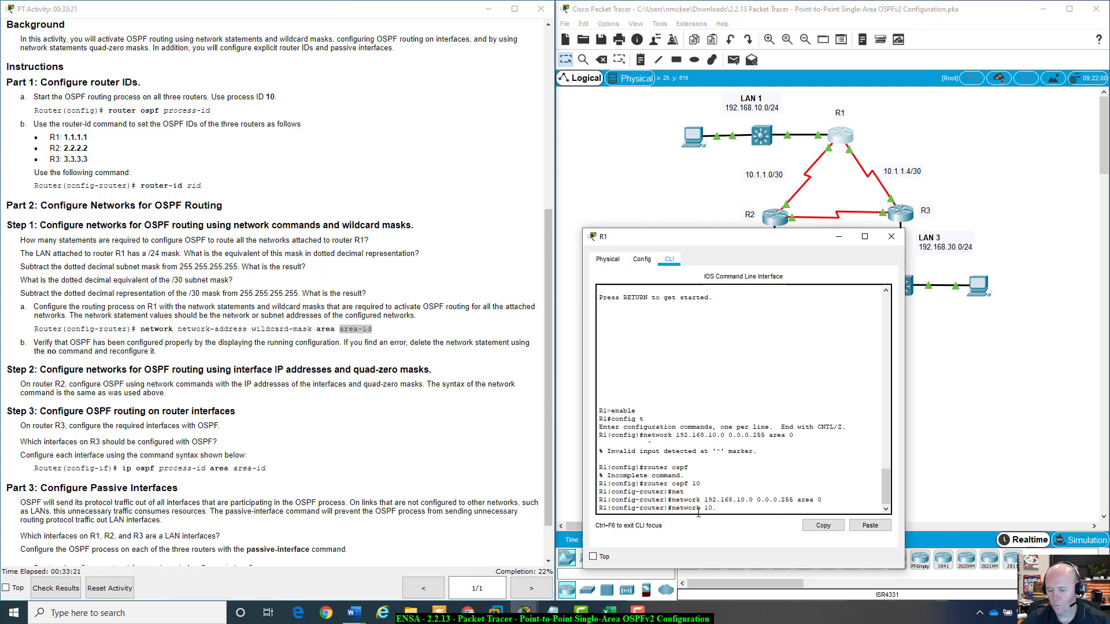
type("1.1.0 0.0.0.3")
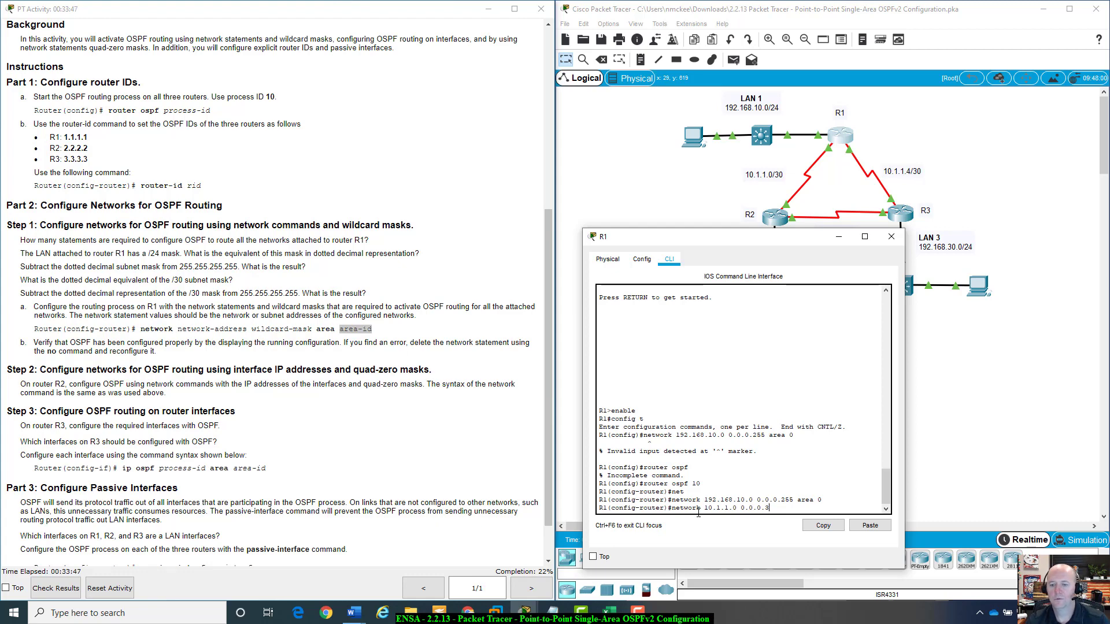
type("rea 0")
key("Return")
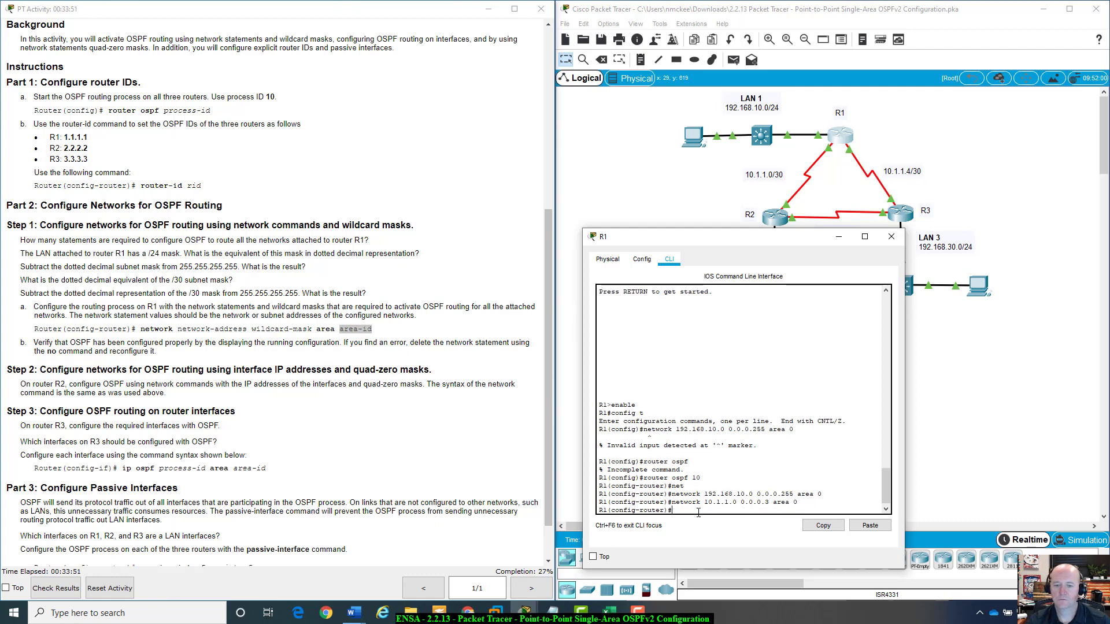
Recall the previous statement and change it to network 10.1.1.4 0.0.0.3 area 0 on R1.
key("Up")
key("BackSpace")
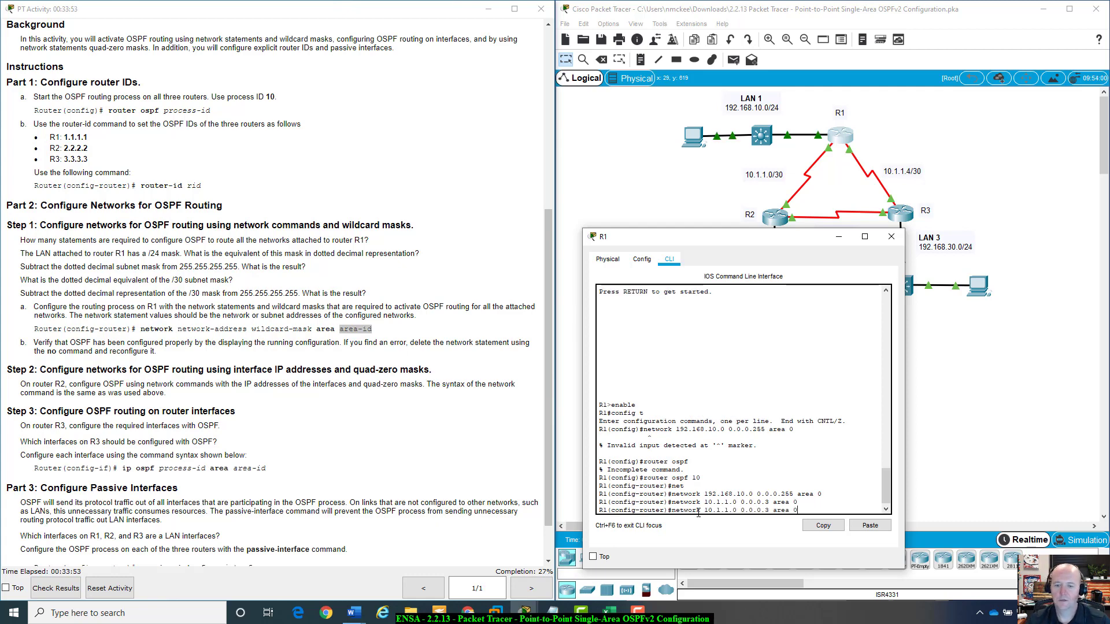
key("BackSpace")
key("BackSpace")
key("BackSpace")
key("BackSpace")
key("BackSpace")
key("BackSpace")
key("BackSpace")
key("BackSpace")
key("BackSpace")
key("BackSpace")
key("BackSpace")
key("BackSpace")
key("BackSpace")
key("BackSpace")
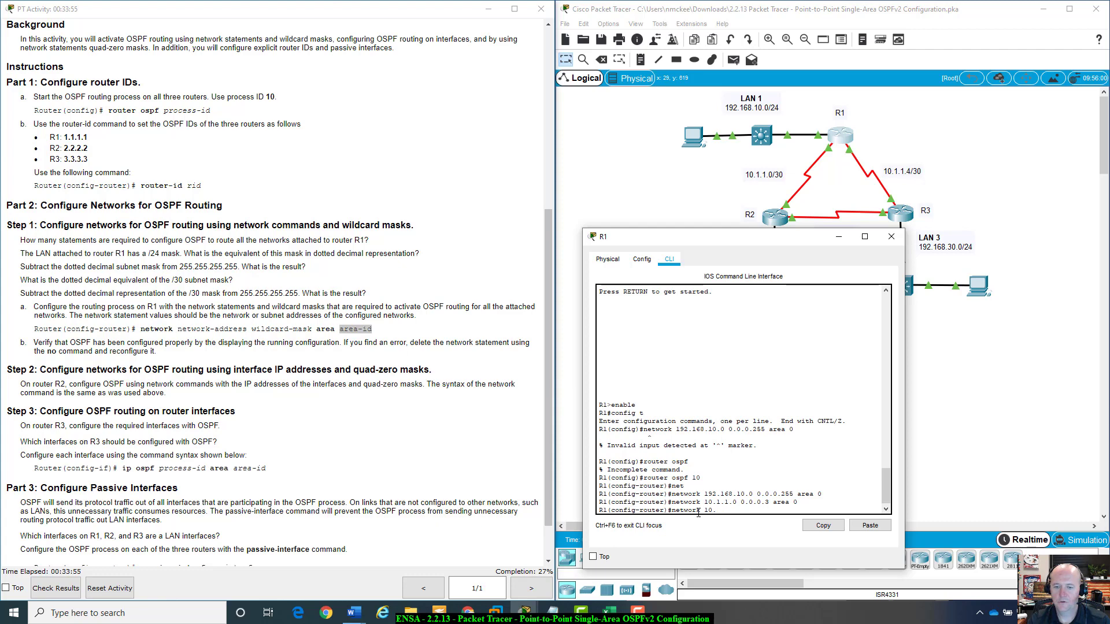
key("BackSpace")
key("BackSpace")
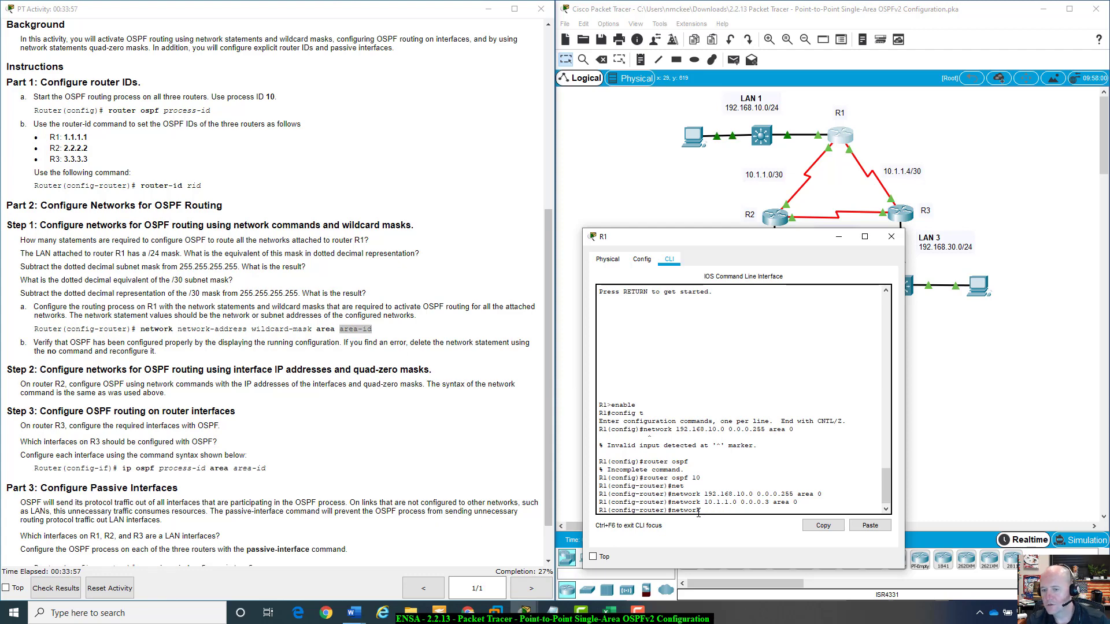
type("10")
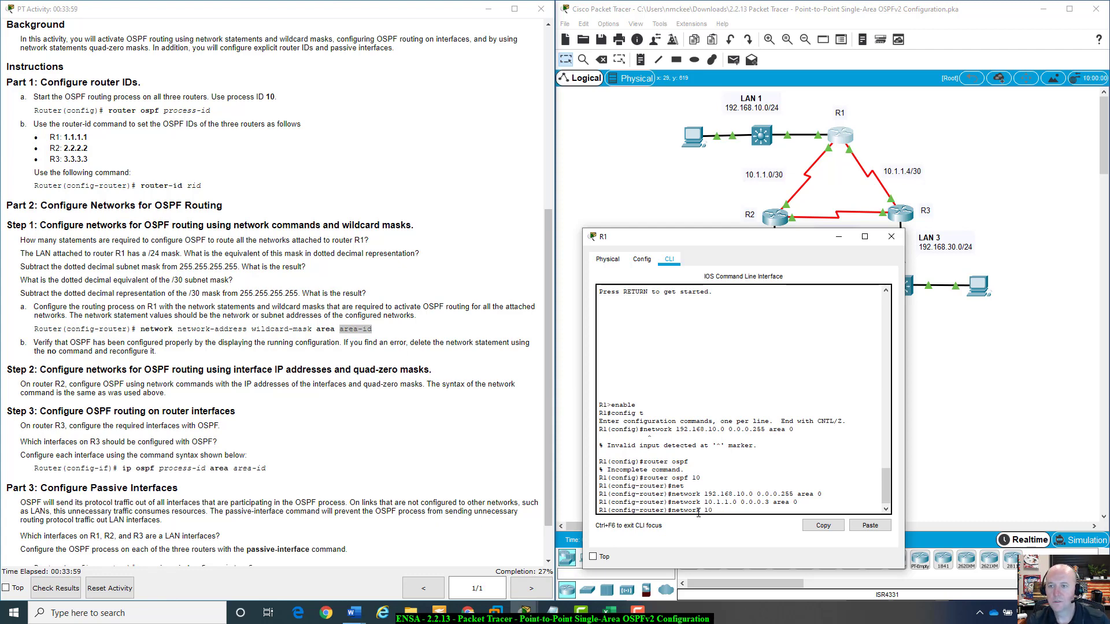
type(".1.1.4")
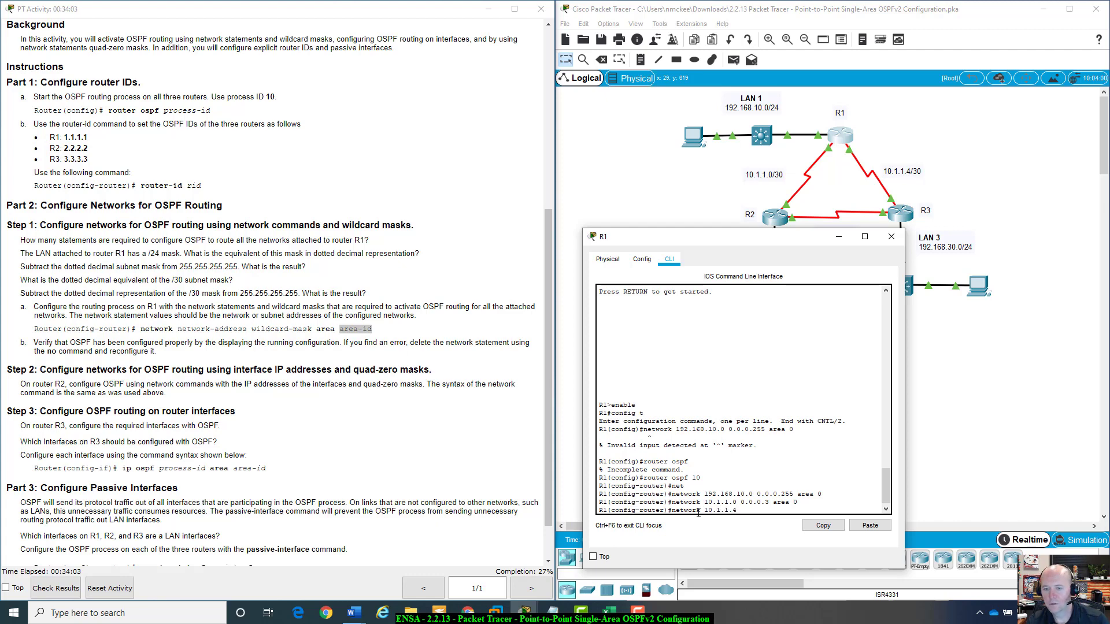
type(" 0.0.0.3")
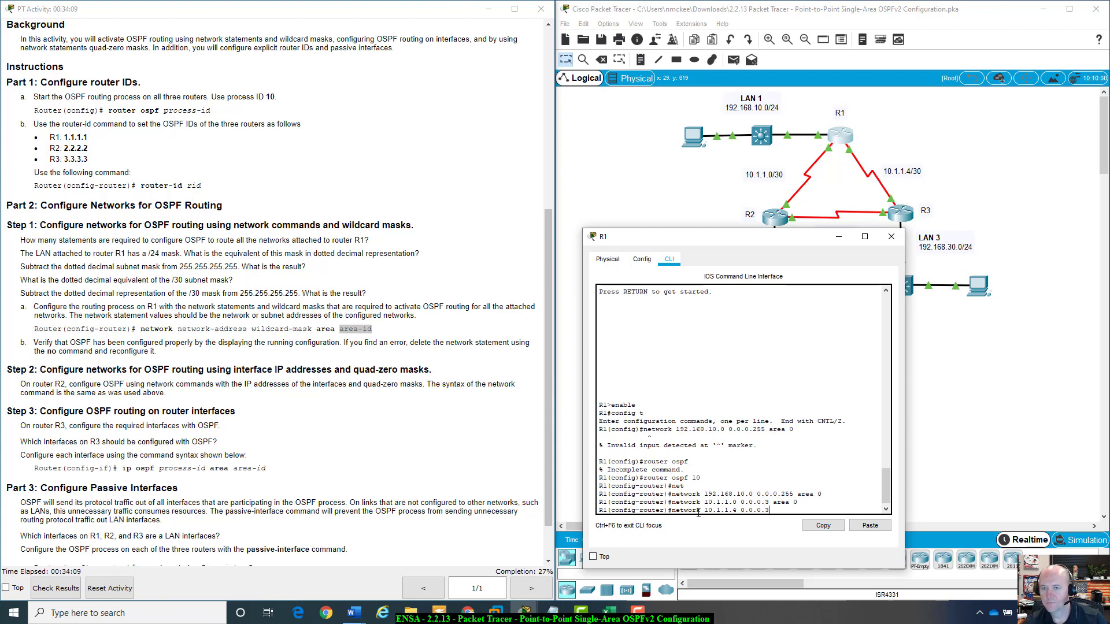
type("a")
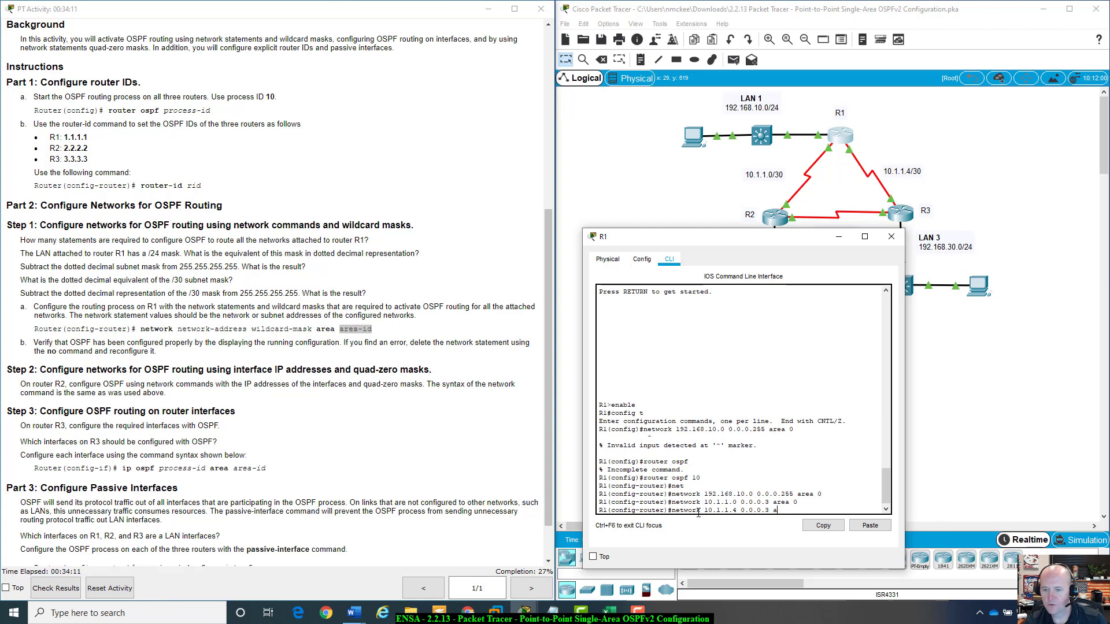
type("rea 0")
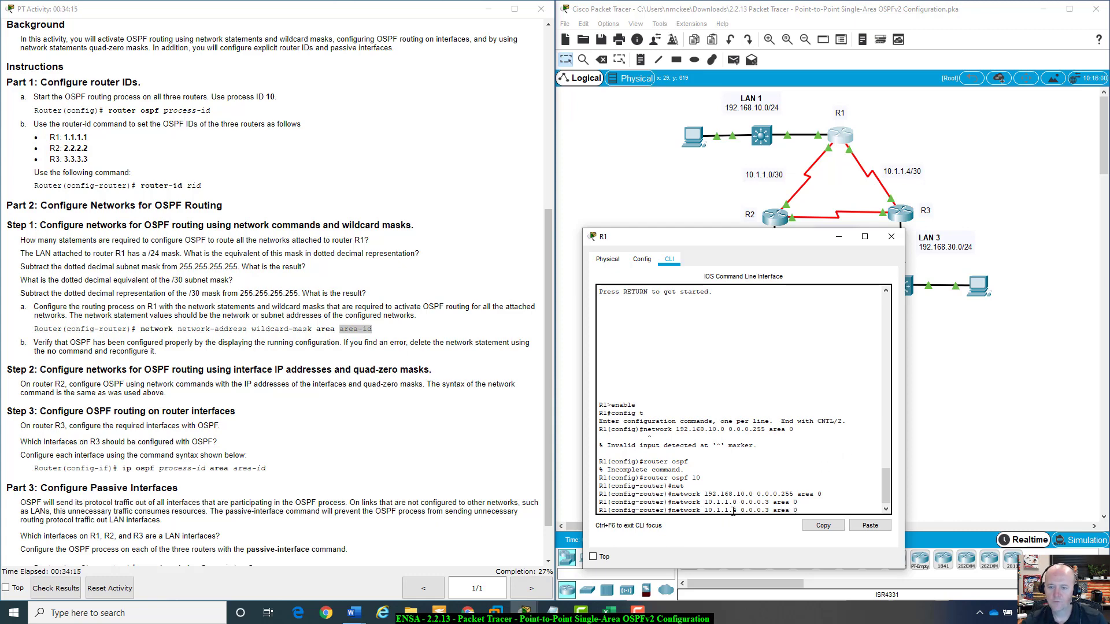
left_click_drag(733, 511, 736, 513)
key("Return")
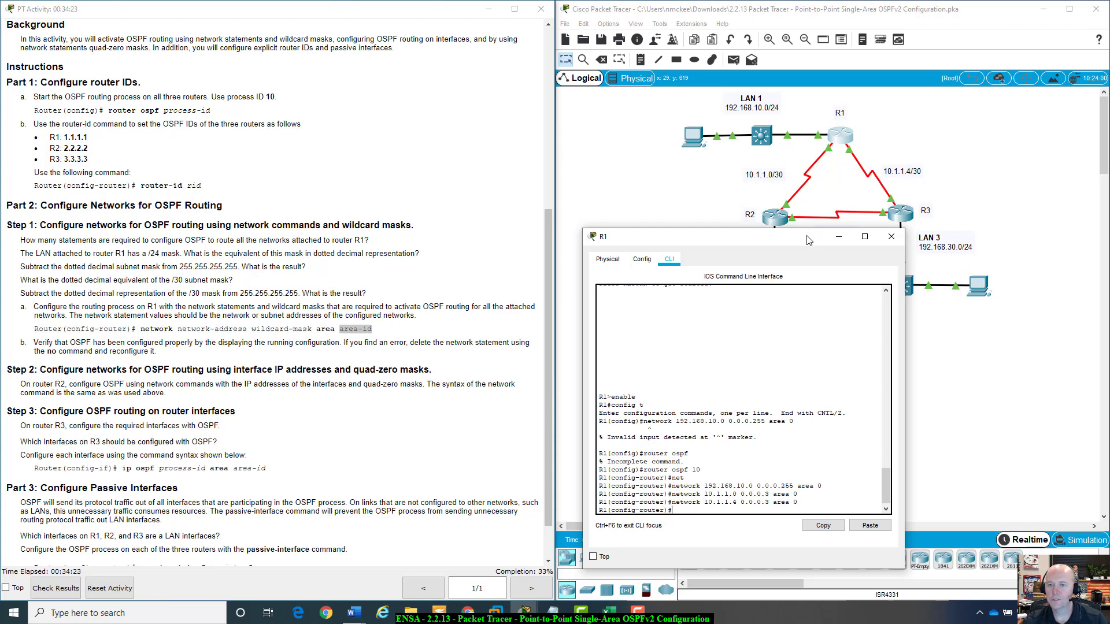
Remove the network 10.1.1.4 0.0.0.3 area 0 statement from R1 with the no form of the command.
left_click_drag(804, 230, 832, 221)
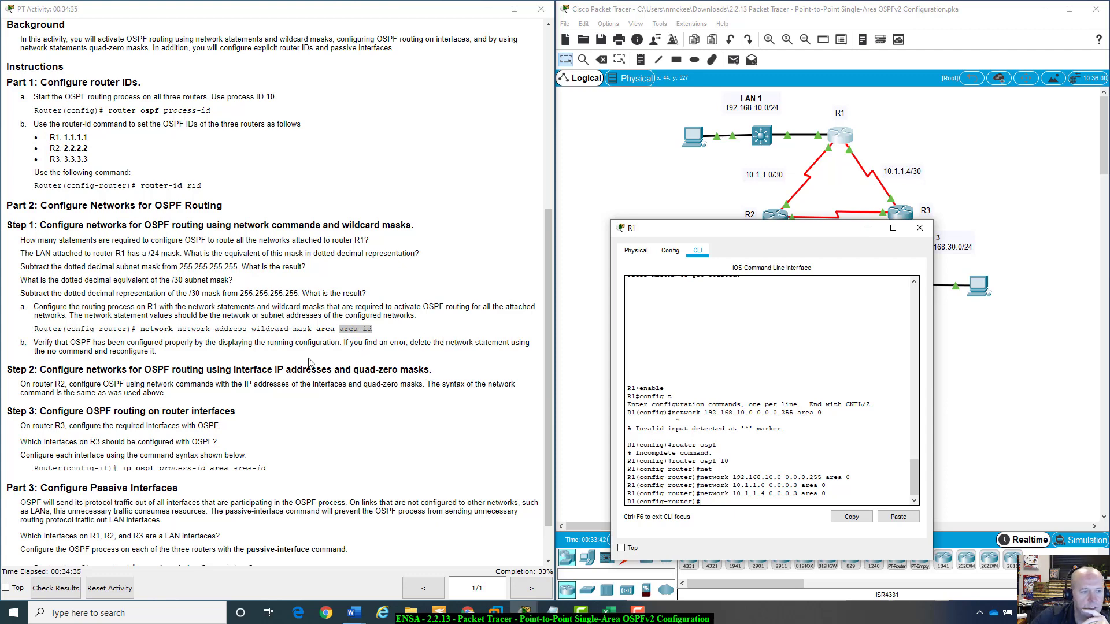
left_click_drag(763, 238, 799, 166)
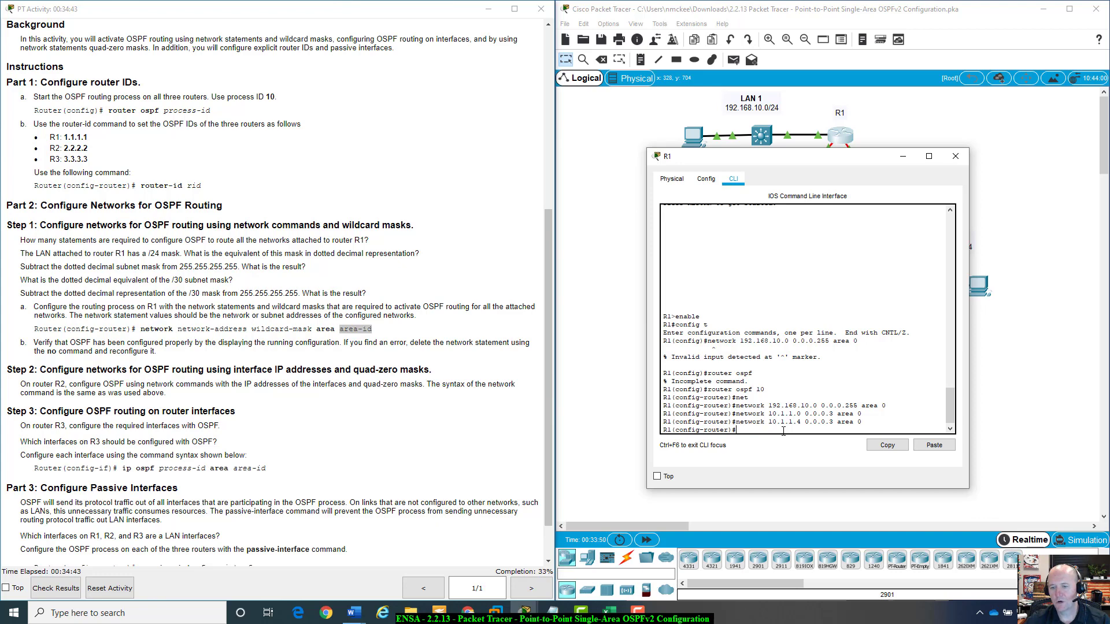
key("Up")
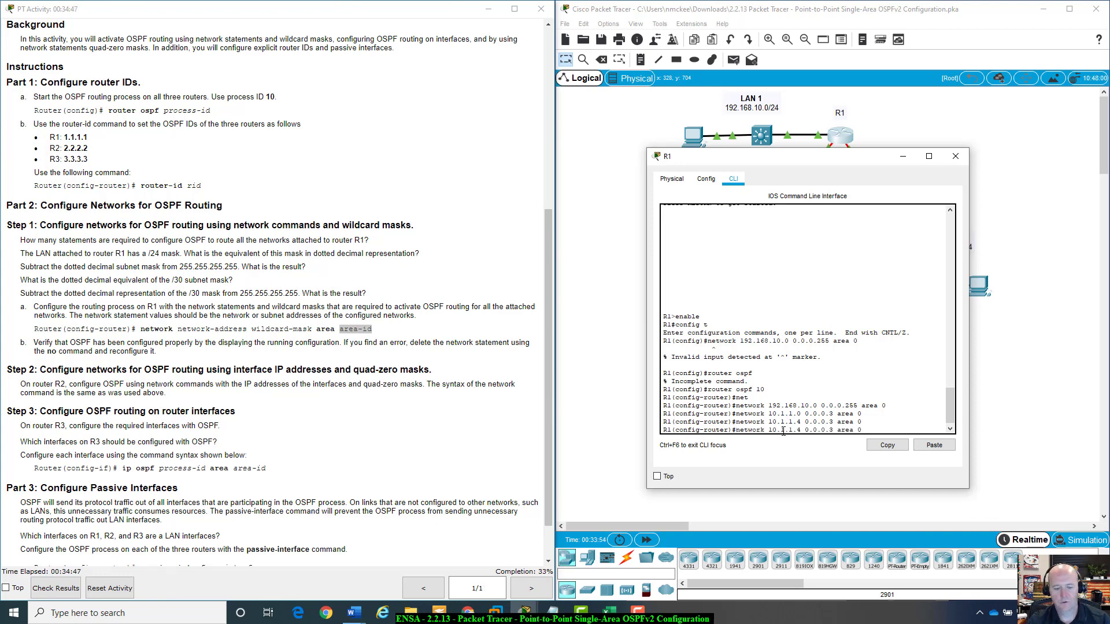
key("ctrl+a")
type("no")
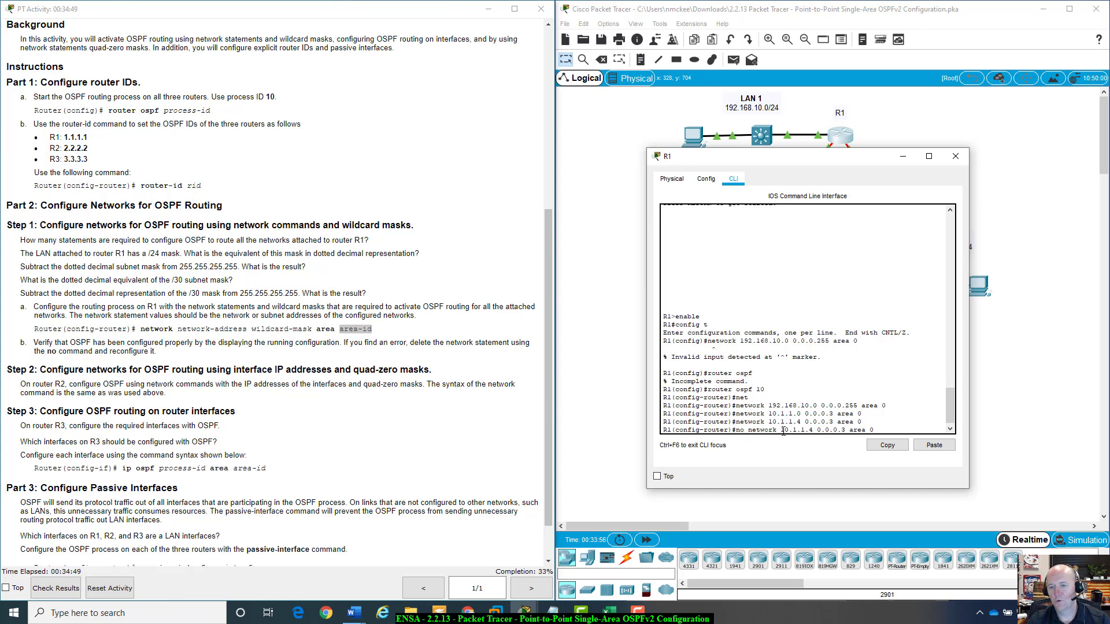
key("Return")
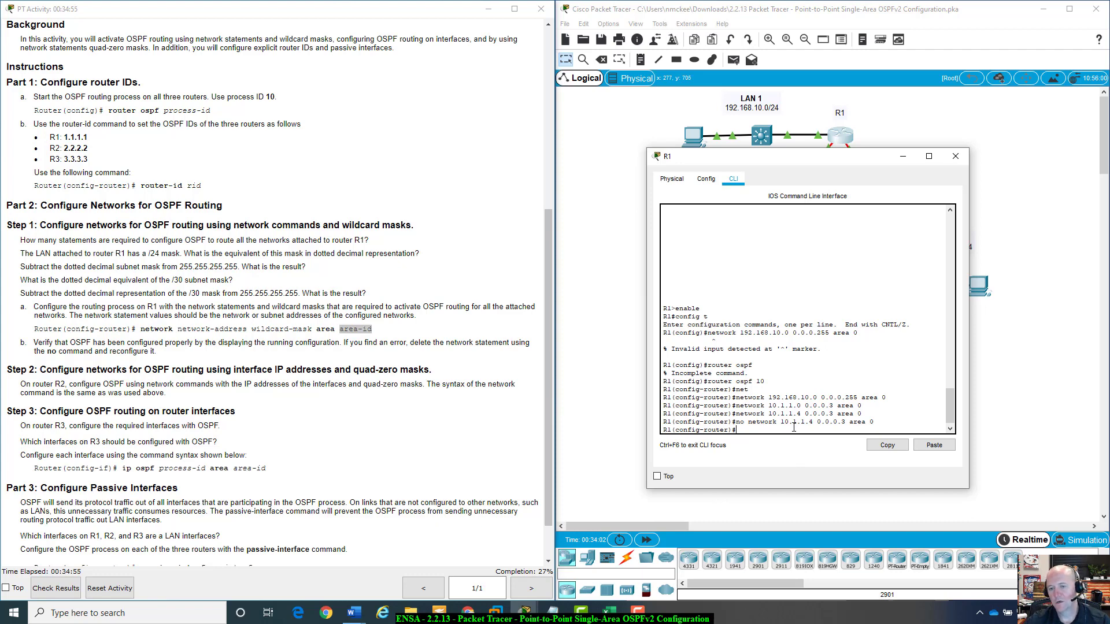
Re-enter the network 10.1.1.4 0.0.0.3 area 0 statement on R1.
key("Up")
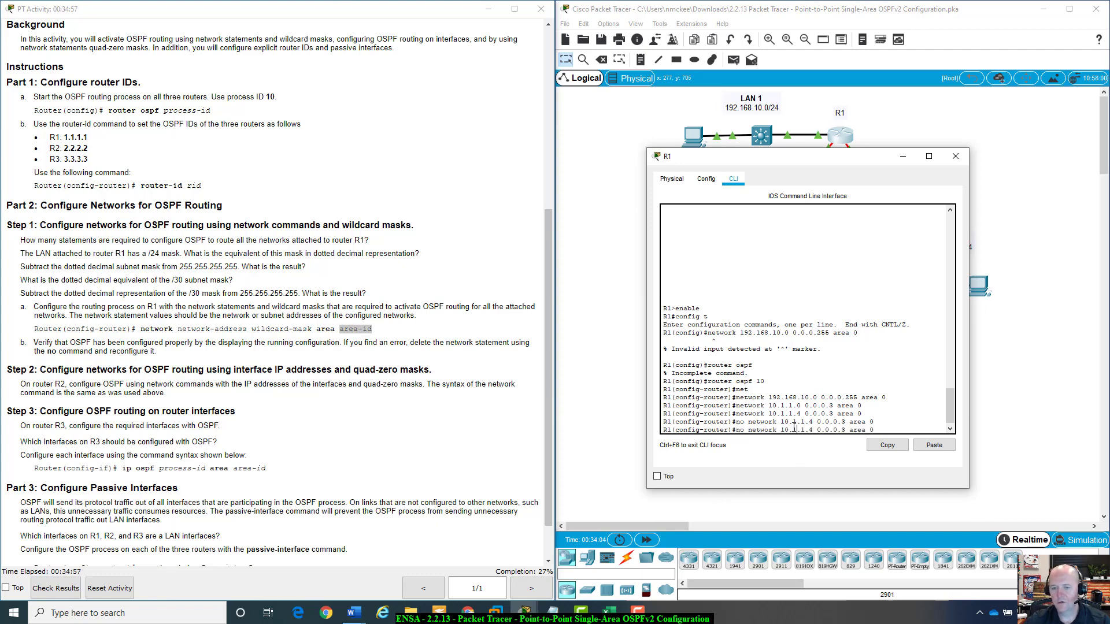
key("BackSpace")
key("BackSpace")
key("BackSpace")
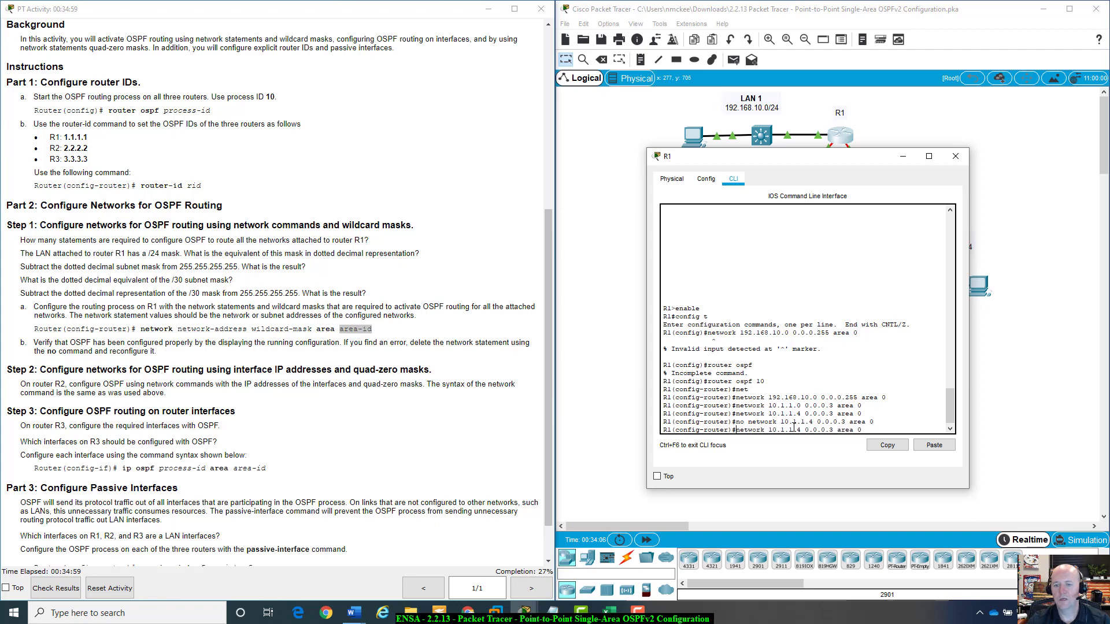
key("Return")
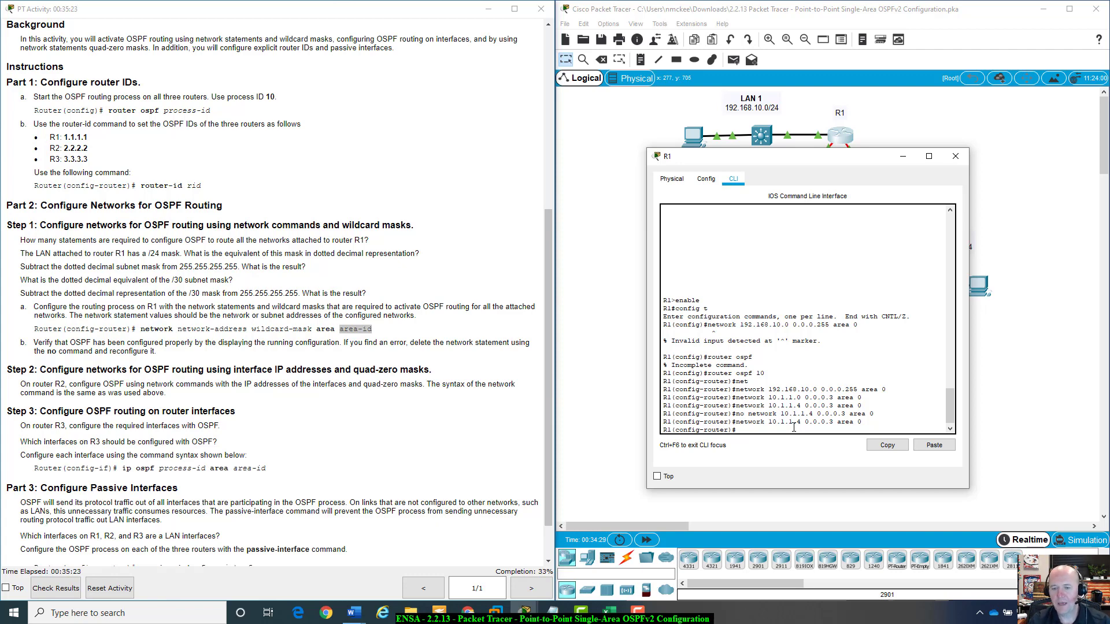
Leave configuration mode on R1 and display its running configuration.
type("end")
key("Return")
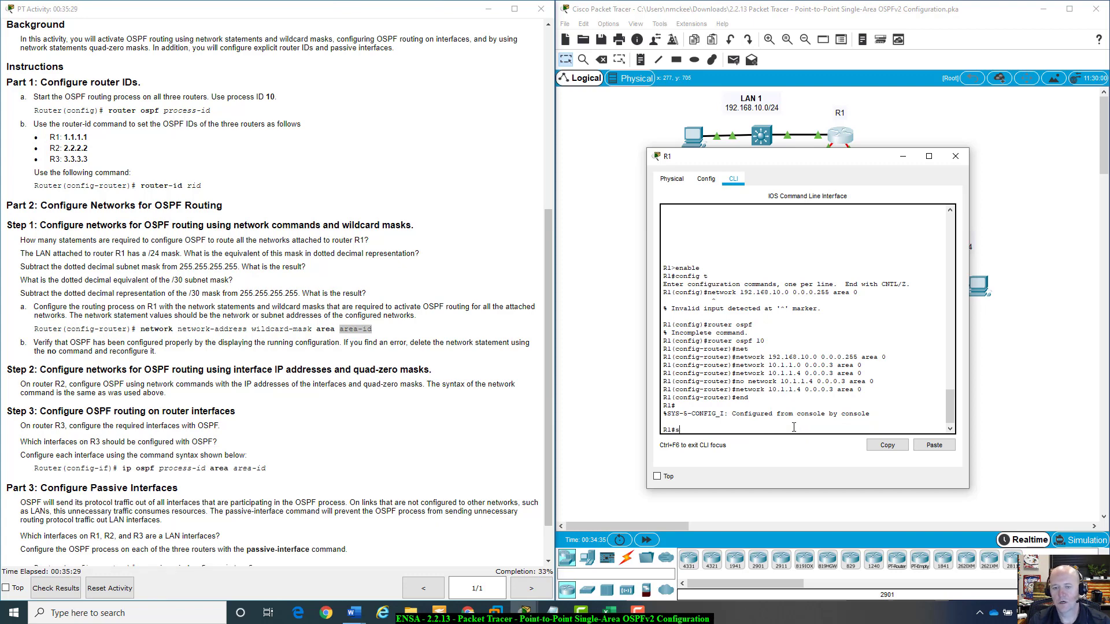
type("show run")
key("Return")
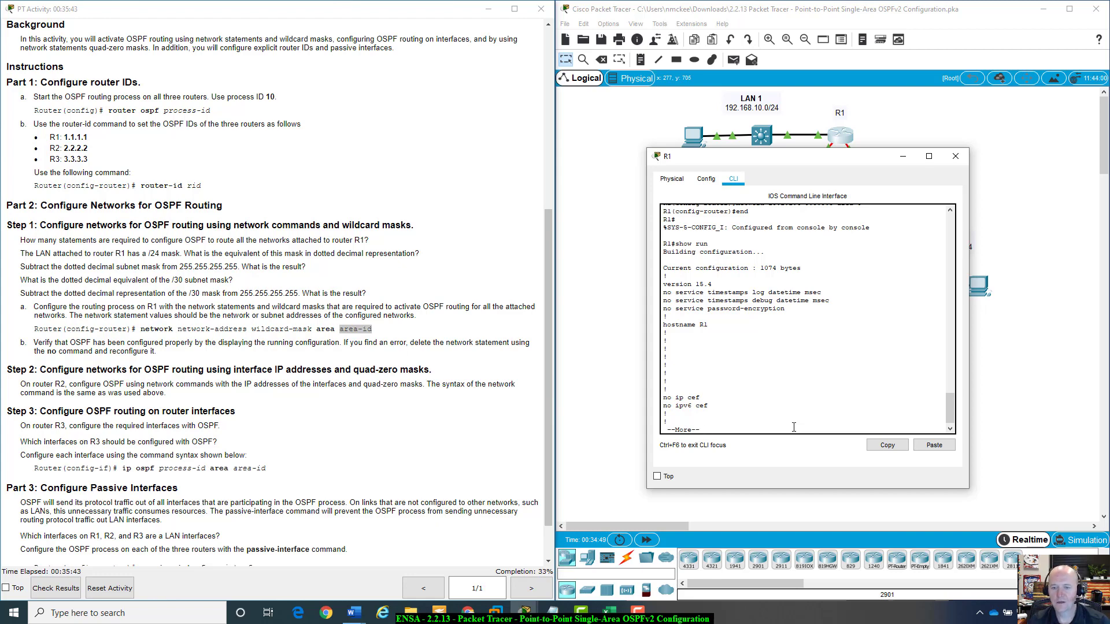
Page through R1's running configuration and examine the LAN interface and the router ospf 10 section's network statements.
key("Return")
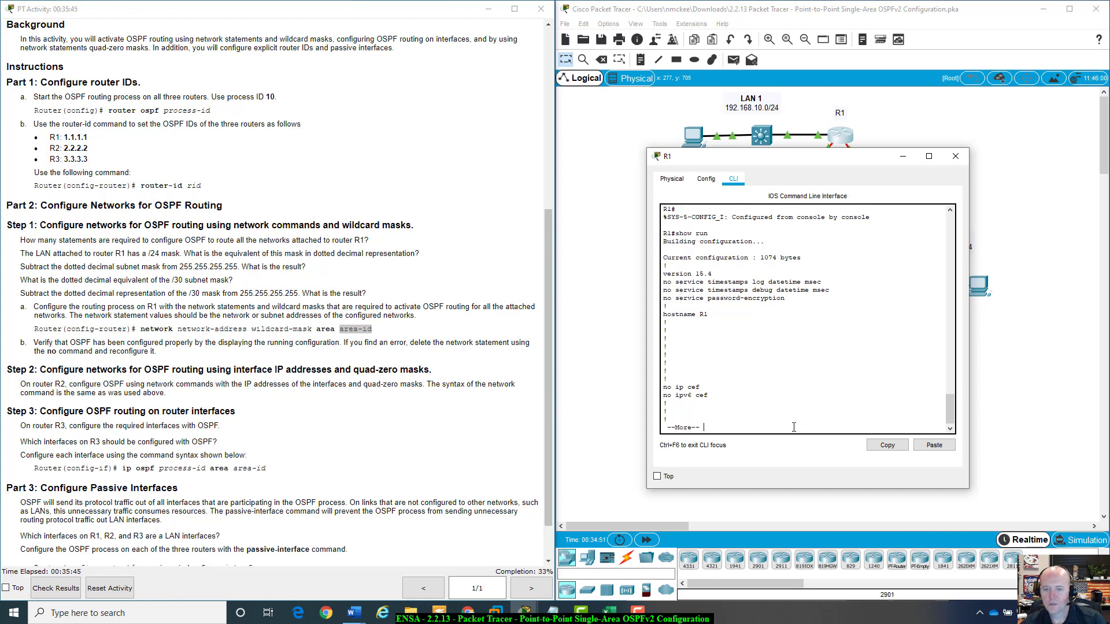
key("space")
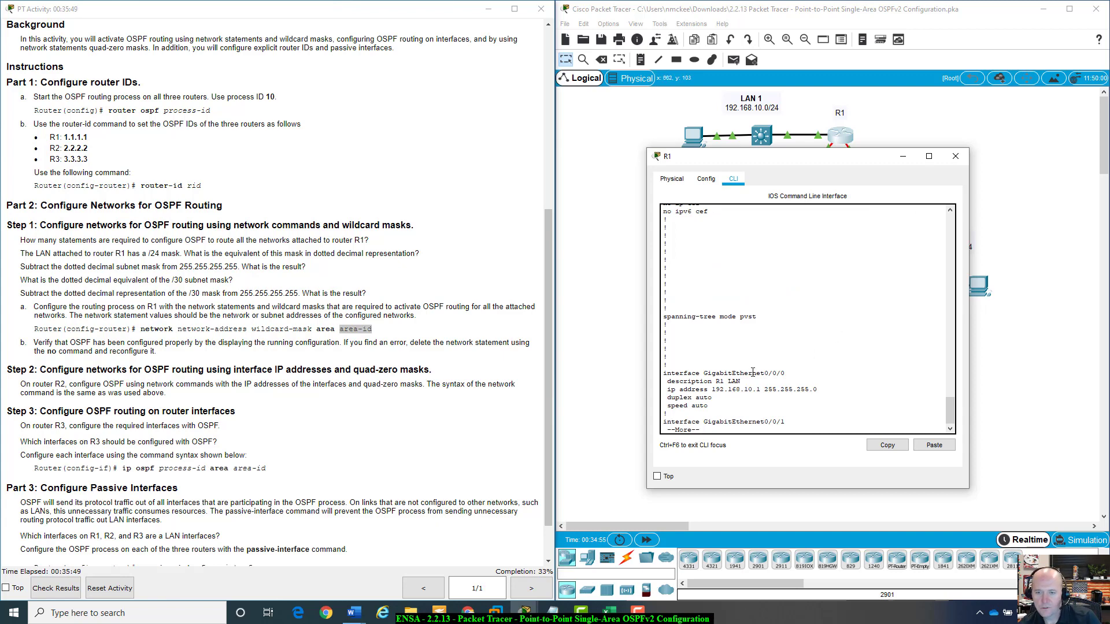
scroll(753, 373, "down", 1)
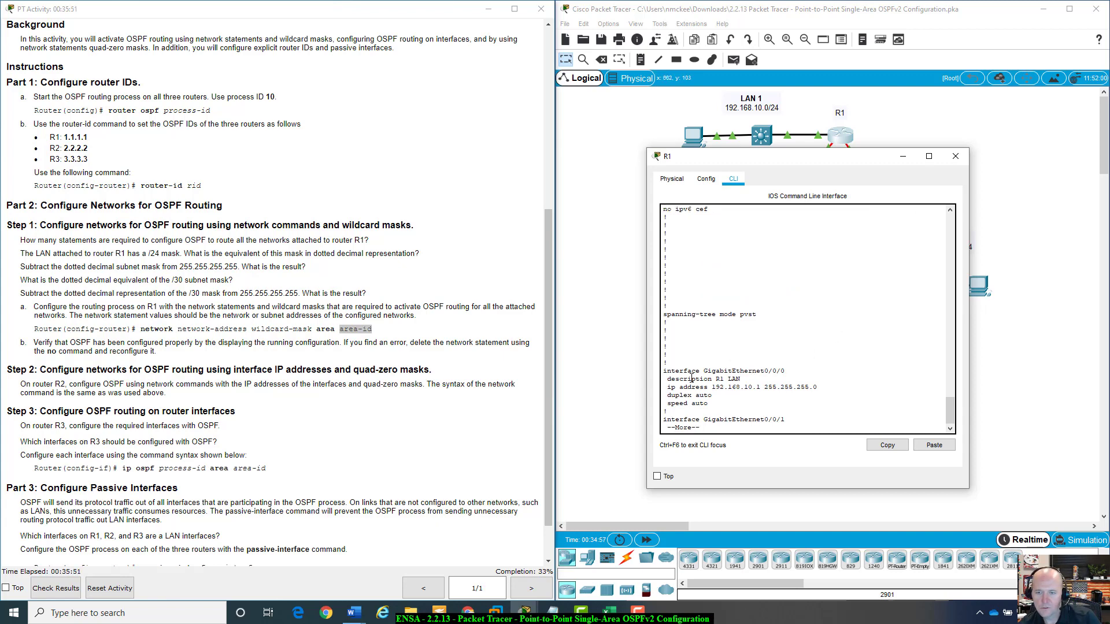
left_click_drag(674, 371, 818, 389)
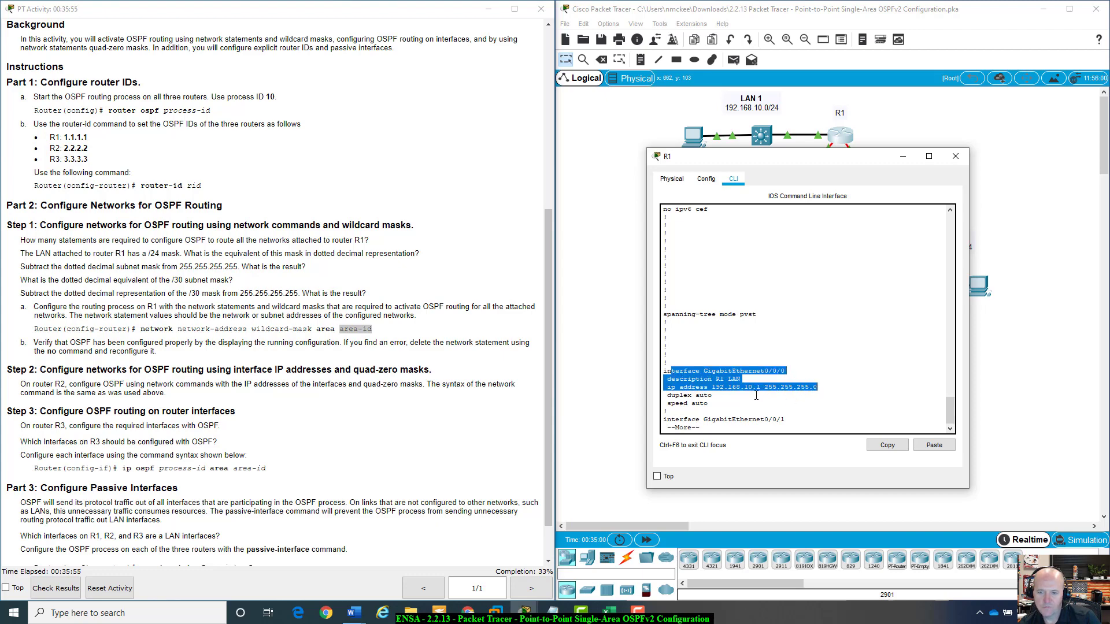
key("space")
key("space")
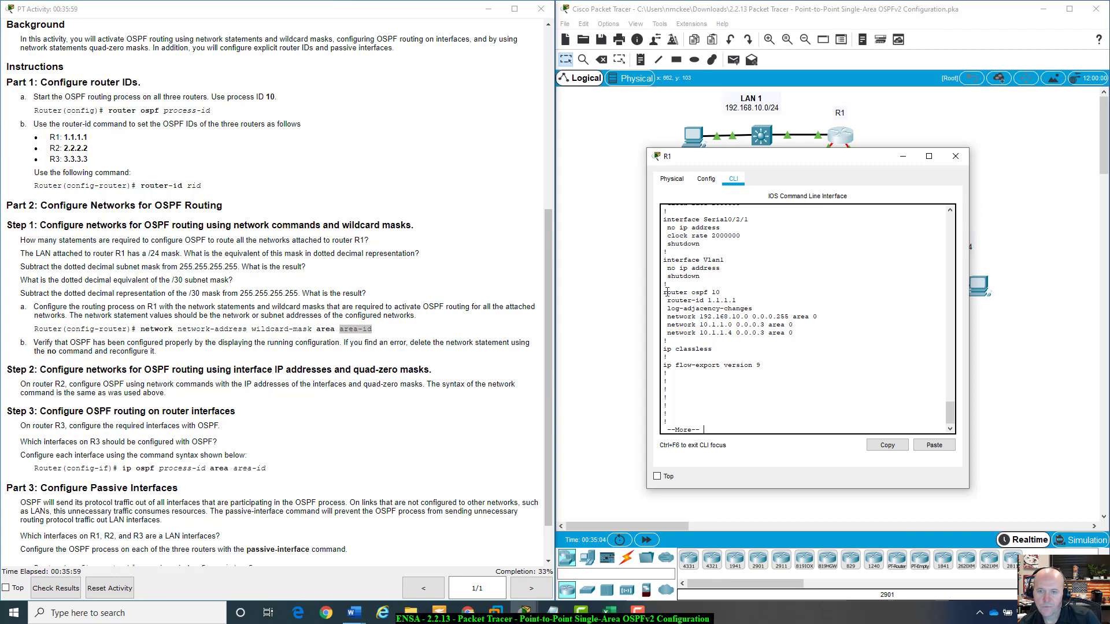
left_click_drag(663, 292, 740, 297)
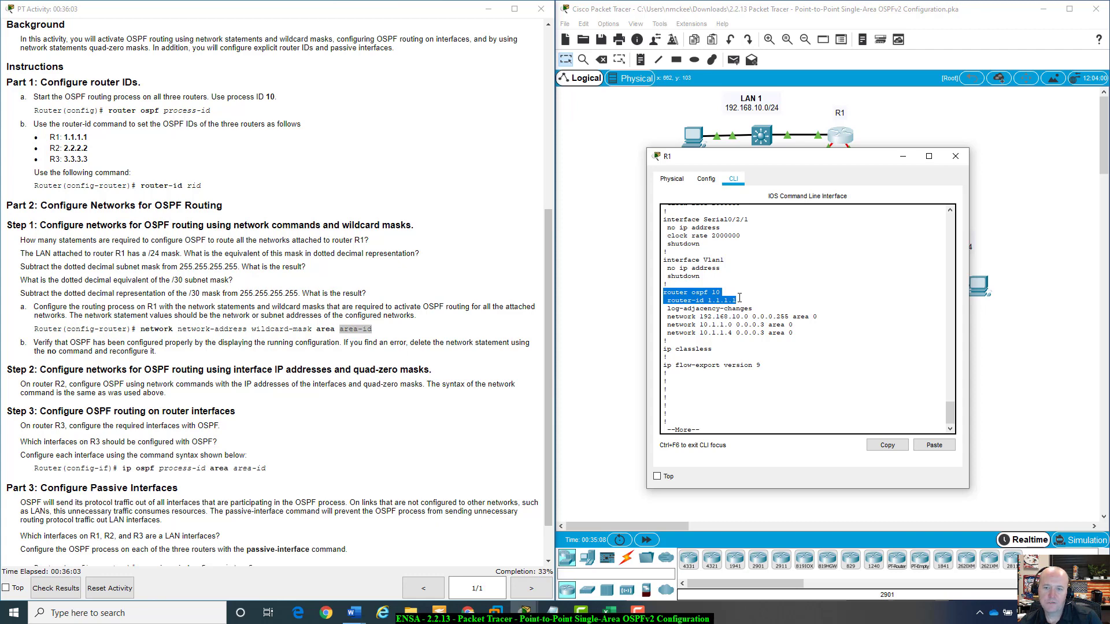
left_click(677, 300)
left_click_drag(667, 300, 742, 301)
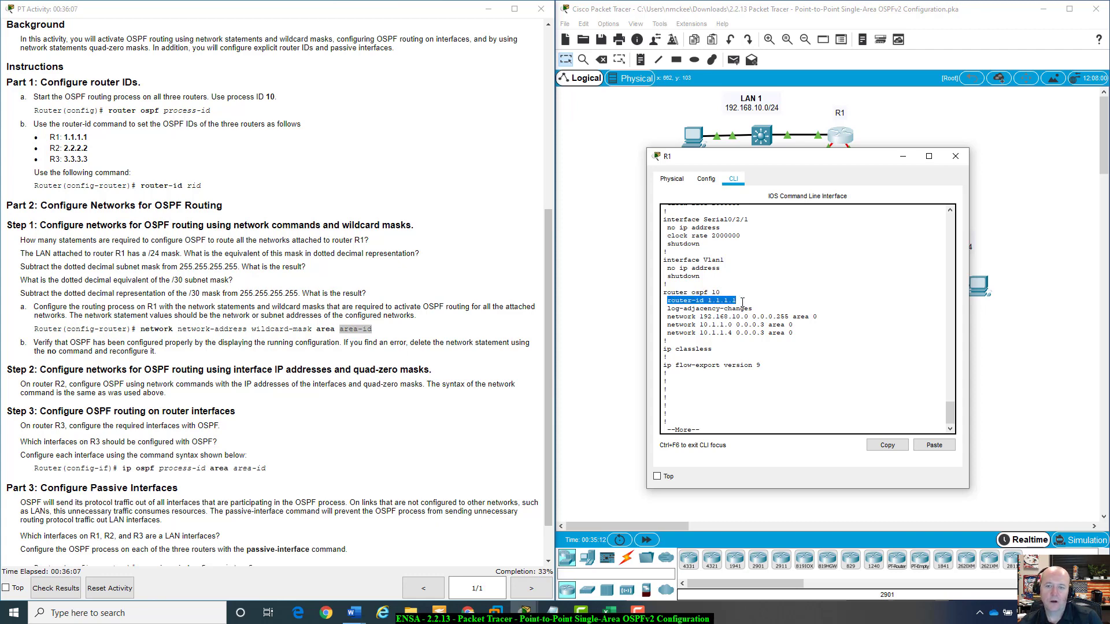
left_click_drag(667, 308, 752, 309)
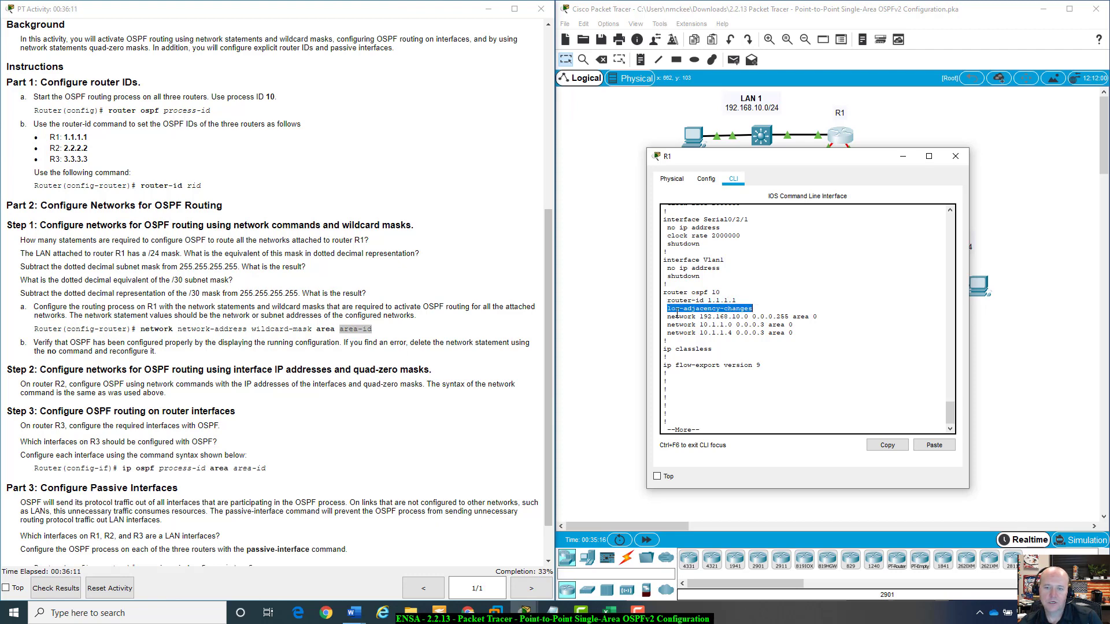
left_click_drag(667, 317, 822, 337)
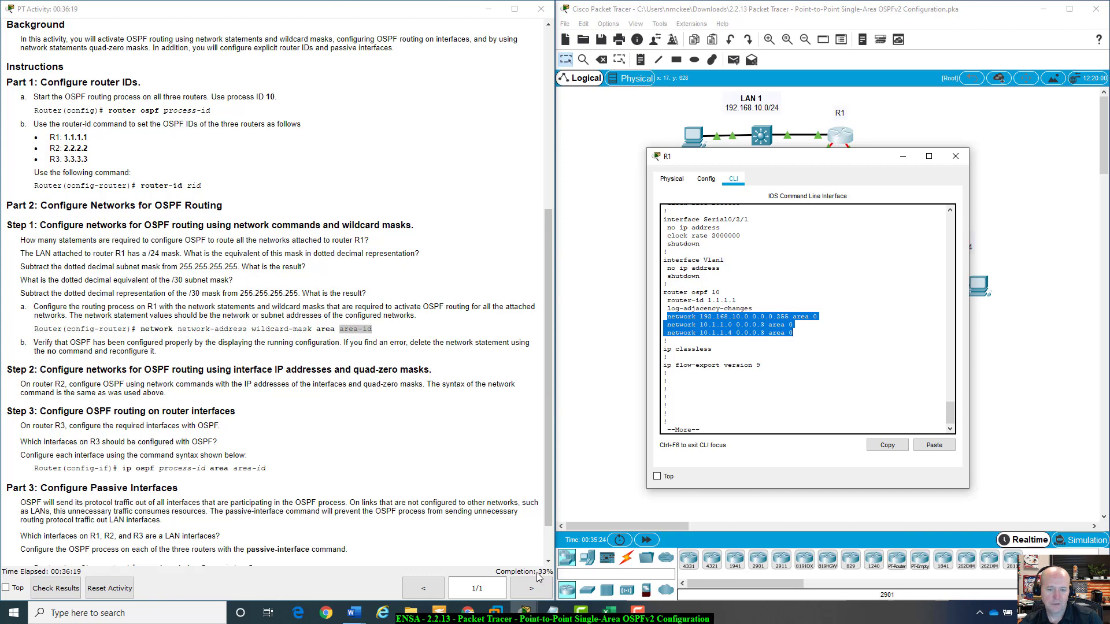
left_click(738, 350)
left_click_drag(667, 317, 800, 333)
left_click(799, 333)
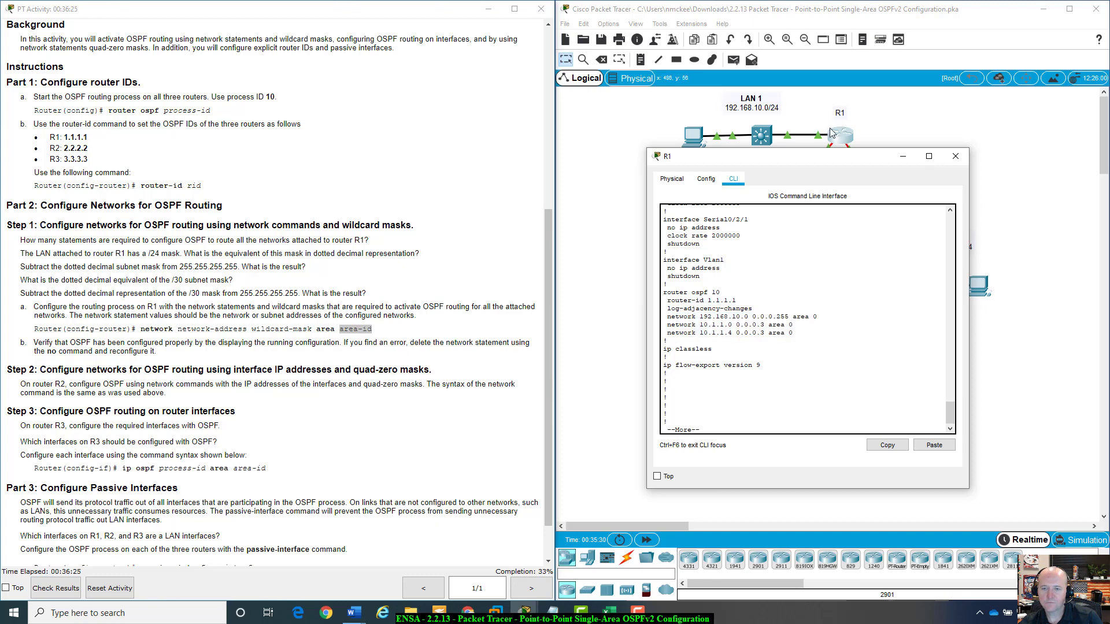
left_click_drag(815, 156, 819, 128)
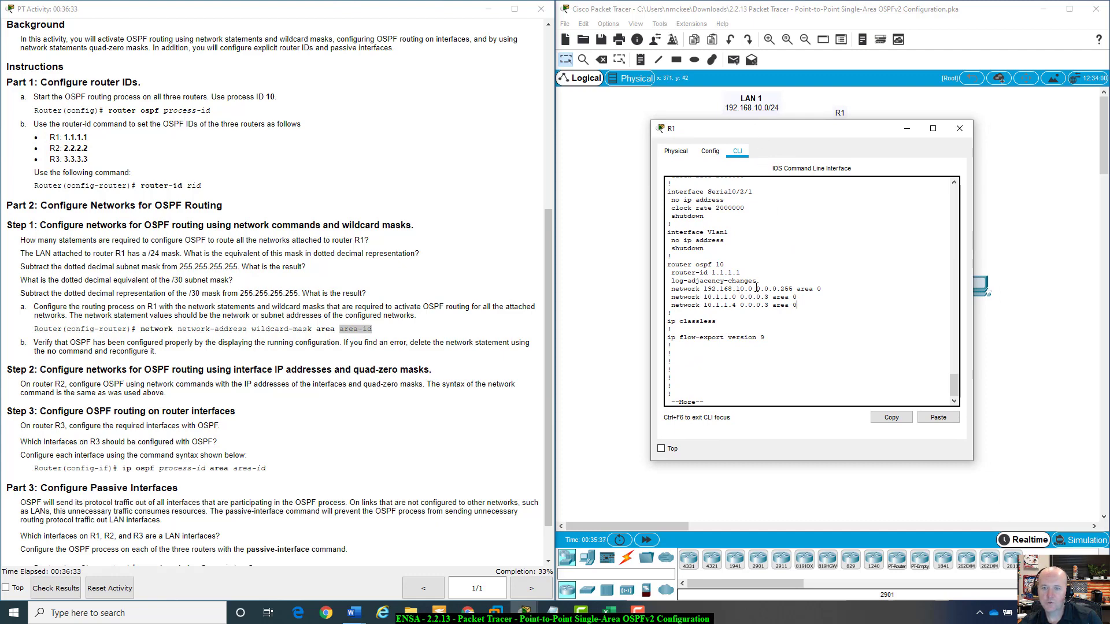
left_click_drag(756, 289, 793, 288)
left_click_drag(867, 128, 913, 198)
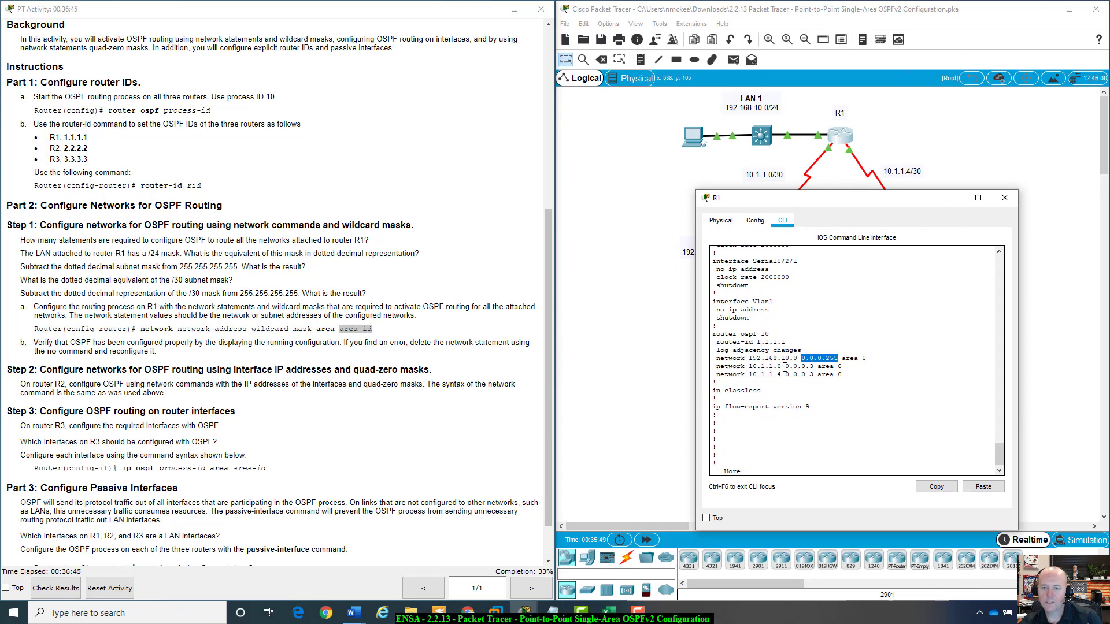
left_click_drag(784, 367, 814, 367)
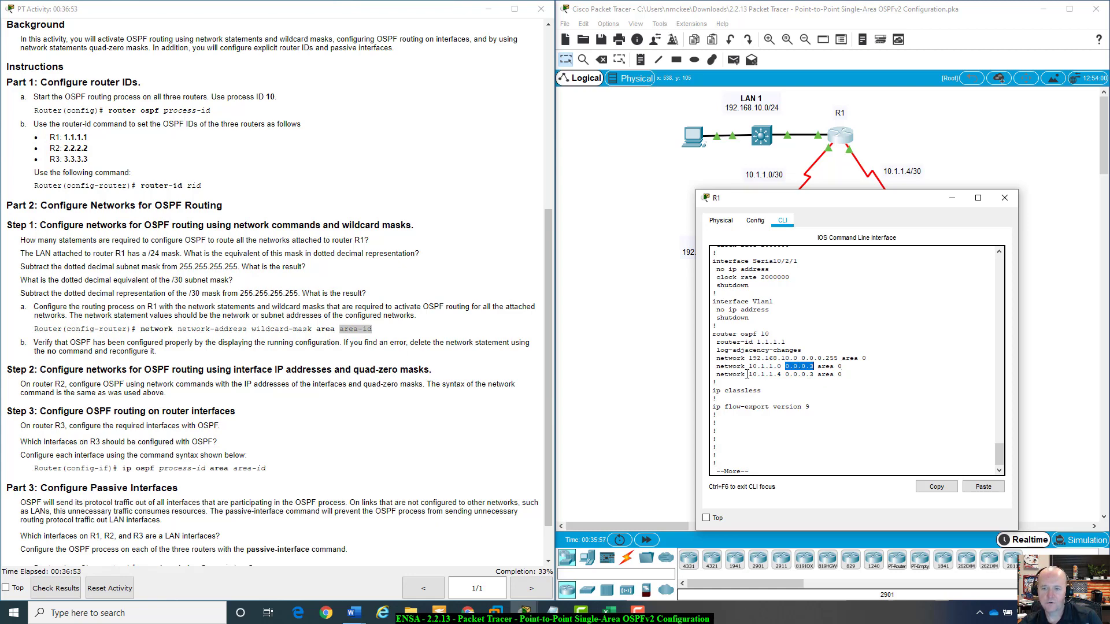
left_click_drag(749, 375, 782, 375)
left_click(781, 375)
key("space")
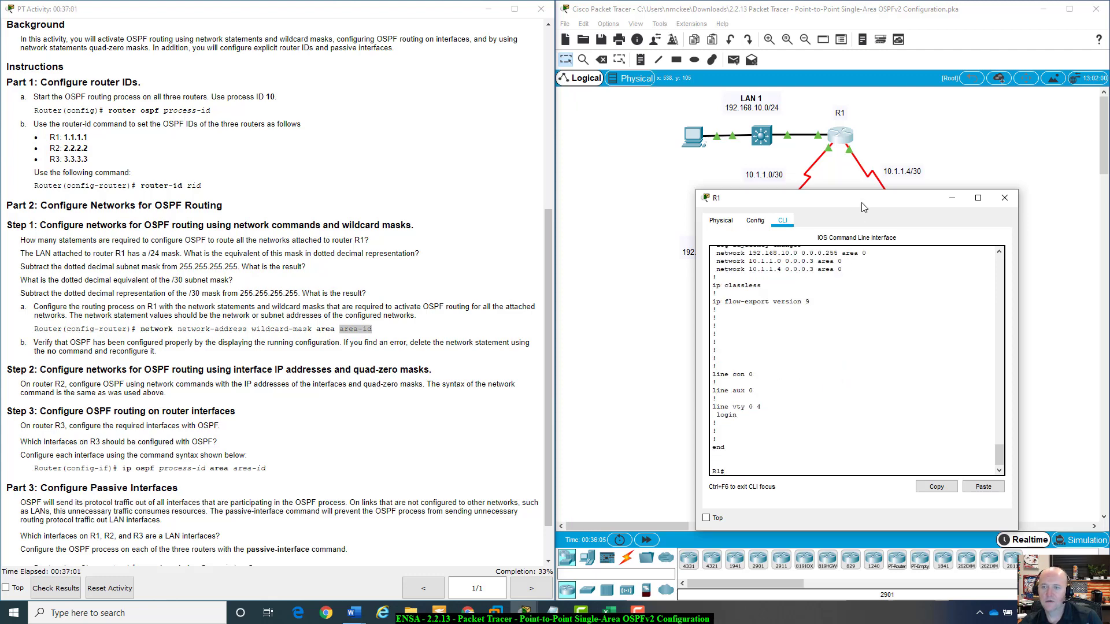
left_click_drag(862, 204, 843, 279)
scroll(143, 396, "down", 2)
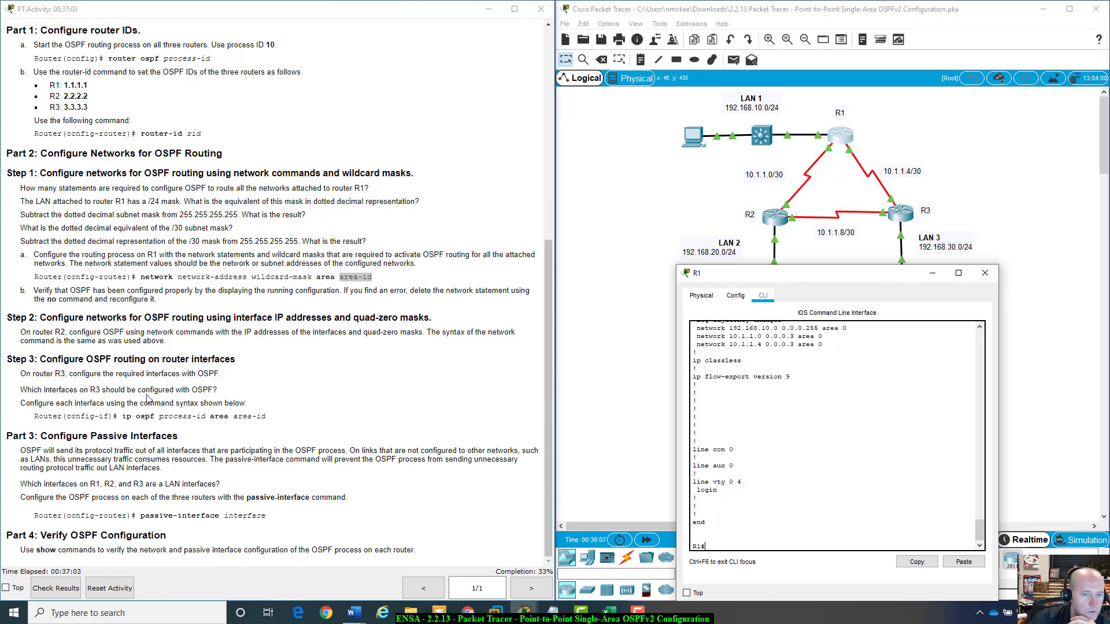
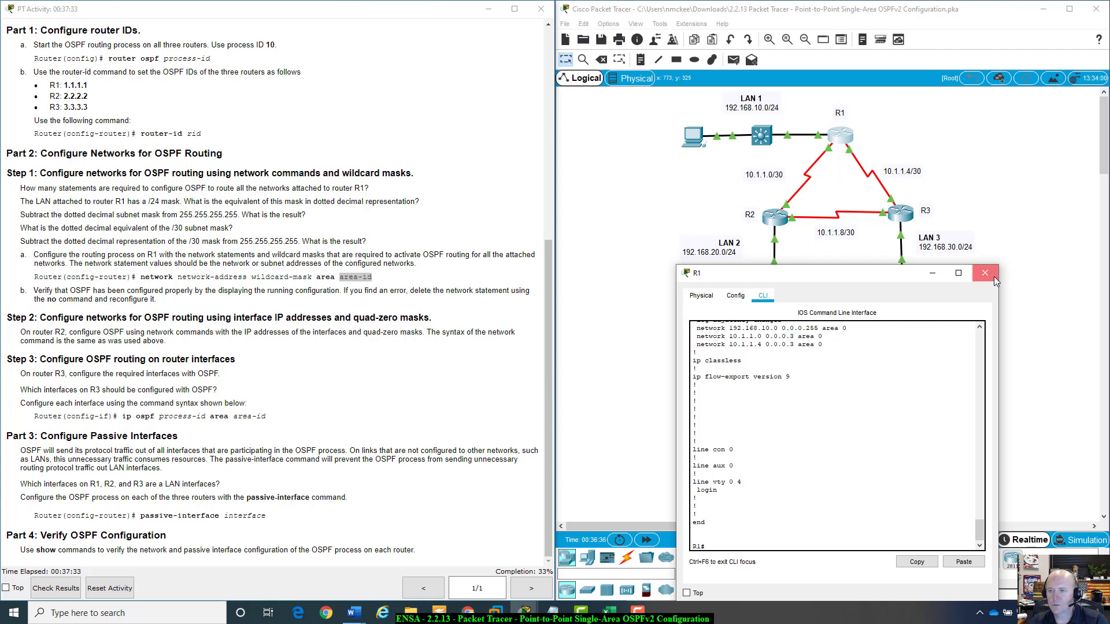
Close R1's window, open R2's CLI and enter privileged EXEC and global configuration mode.
left_click(993, 276)
left_click(780, 214)
key("Return")
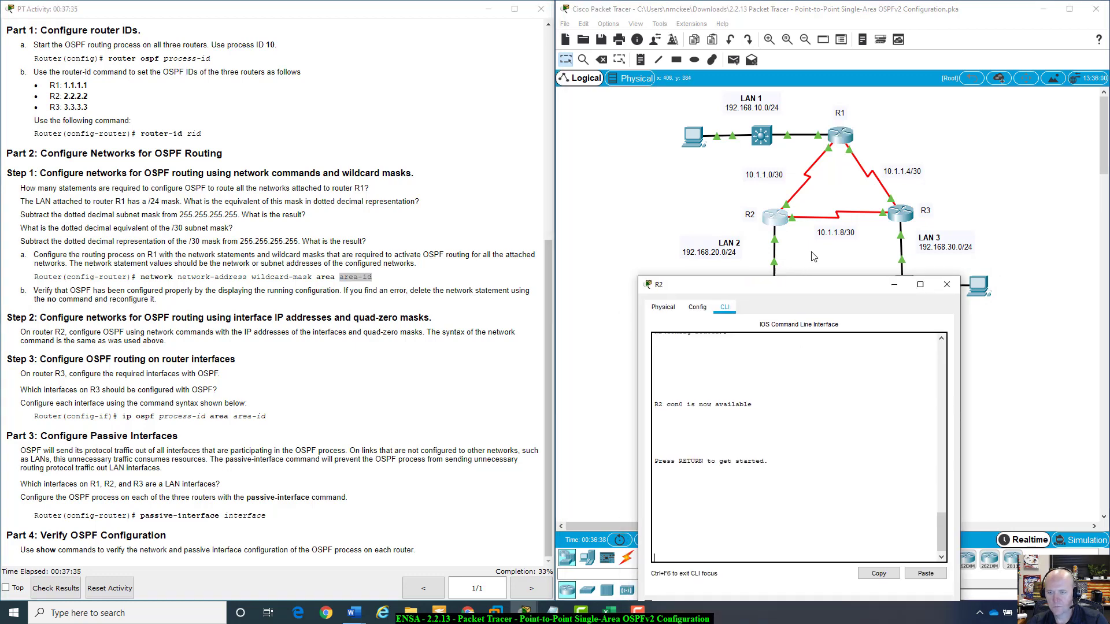
left_click_drag(787, 320, 826, 198)
type("enable")
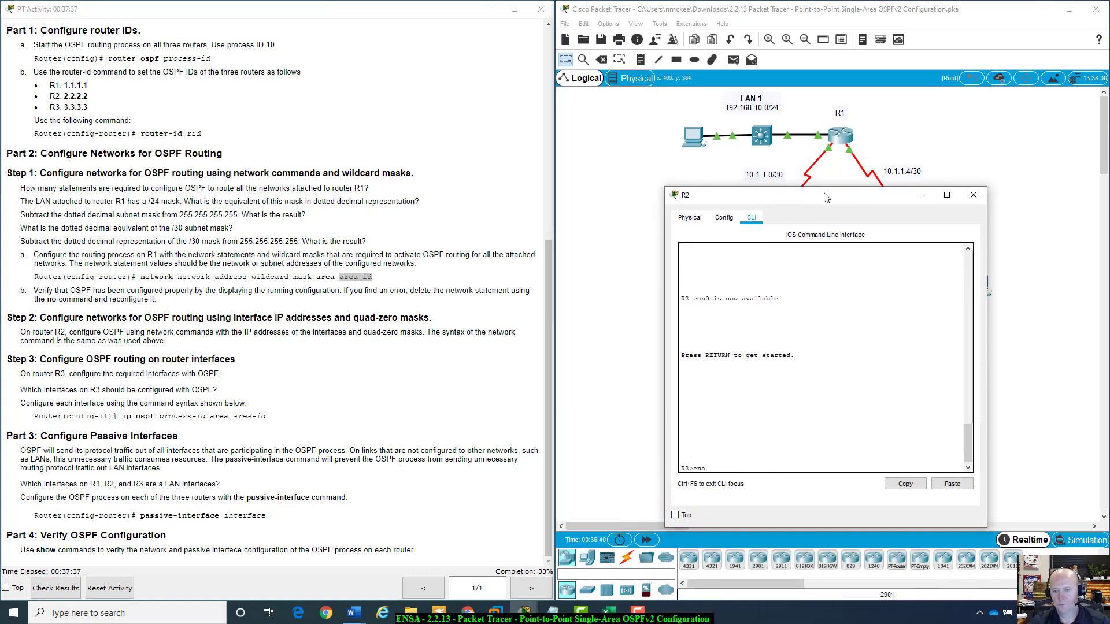
key("Return")
type("config t")
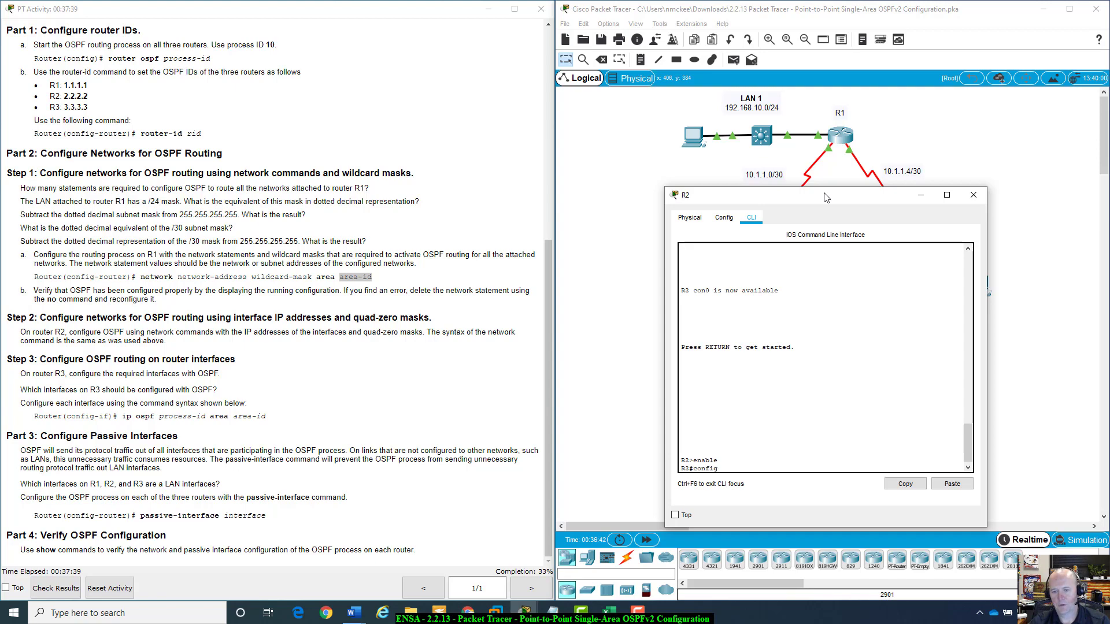
key("Return")
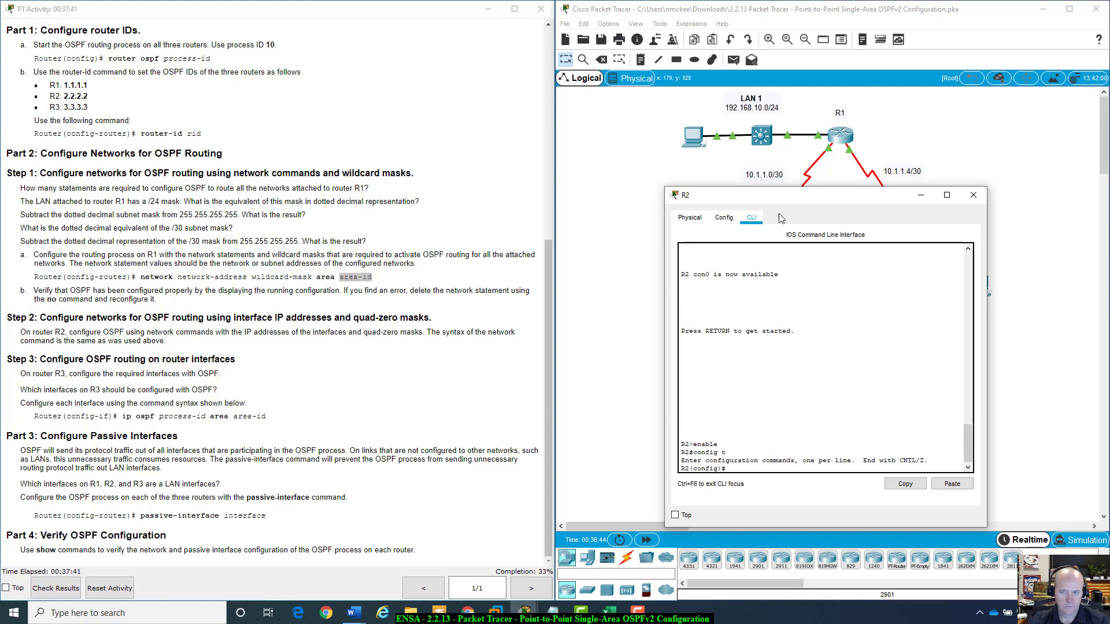
Check R2's addresses in the addressing table and start OSPF process 10 on R2.
left_click_drag(817, 199, 335, 256)
scroll(247, 333, "up", 10)
mouse_move(304, 197)
left_mouse_down()
mouse_move(275, 165)
mouse_move(293, 182)
left_mouse_up()
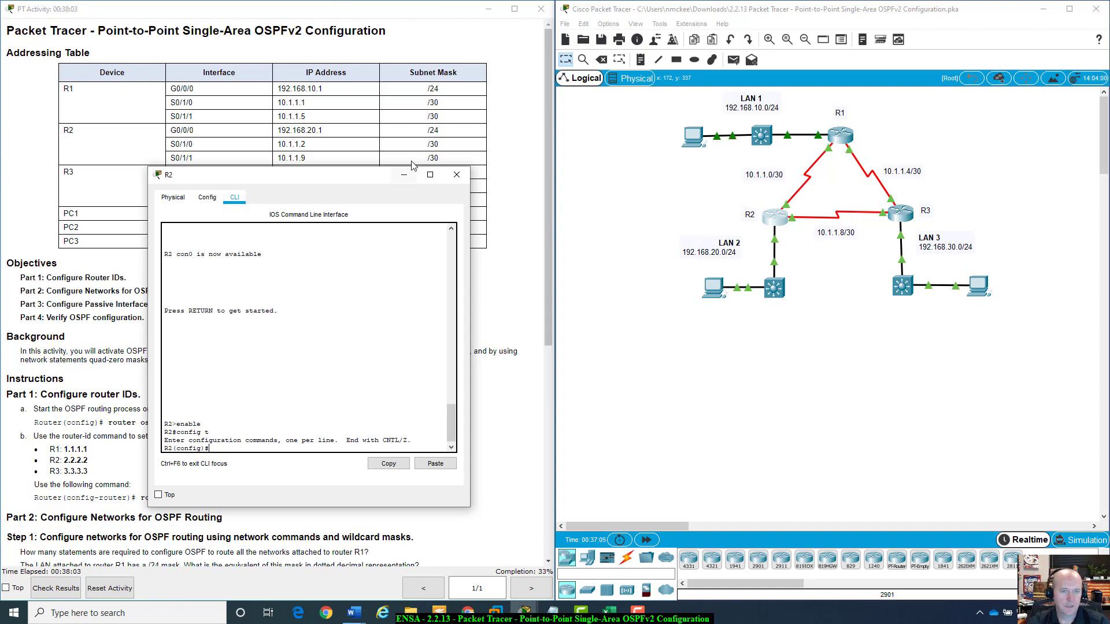
left_click_drag(359, 174, 793, 182)
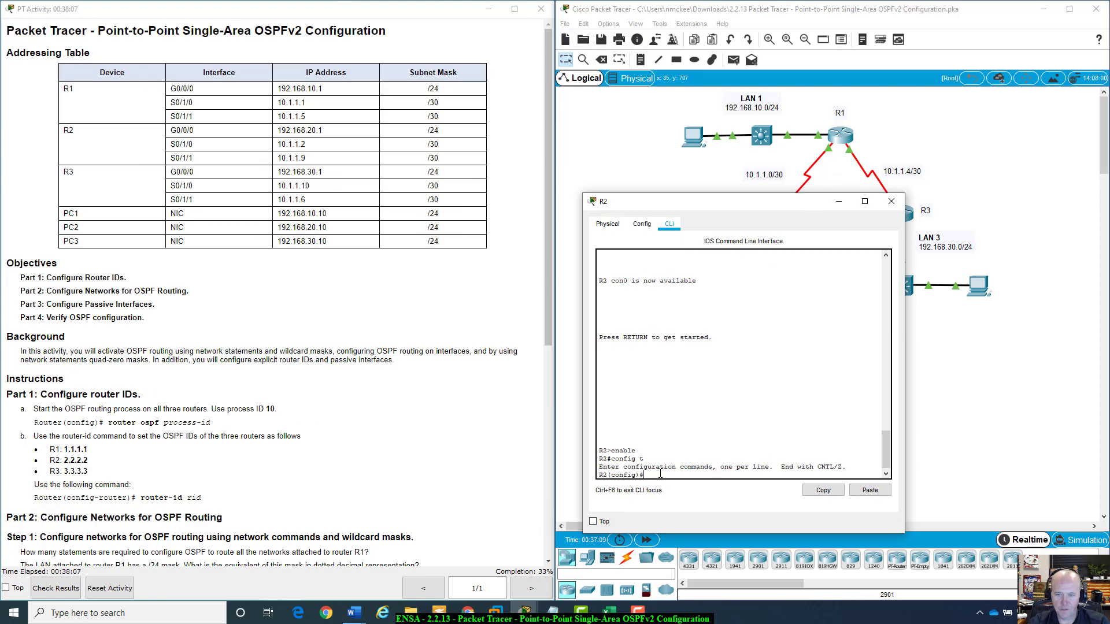
scroll(350, 414, "down", 2)
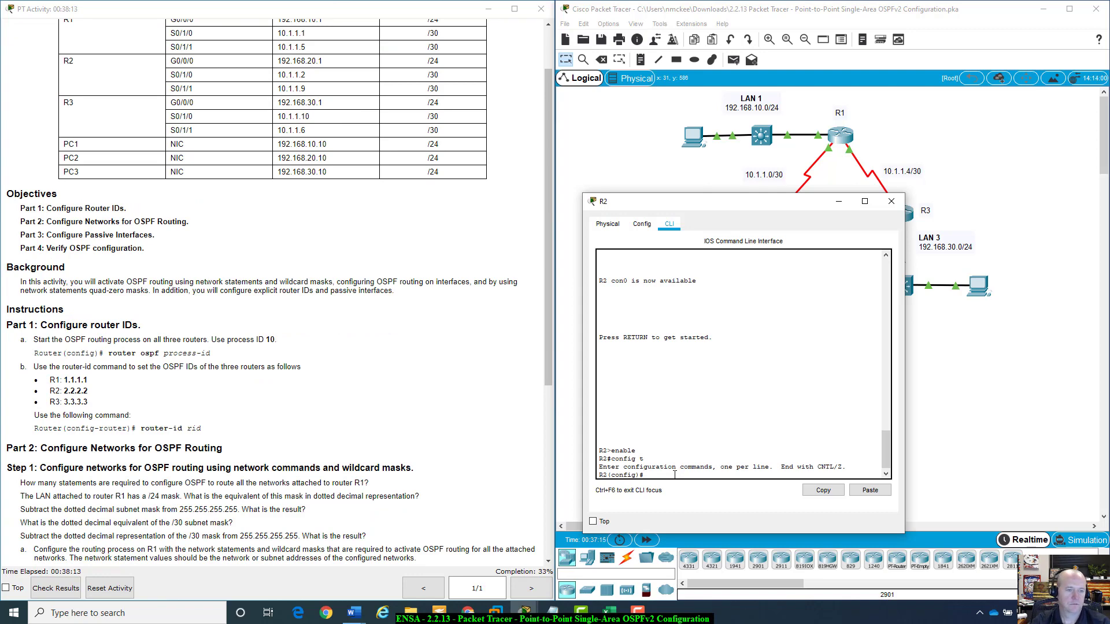
type("outer ")
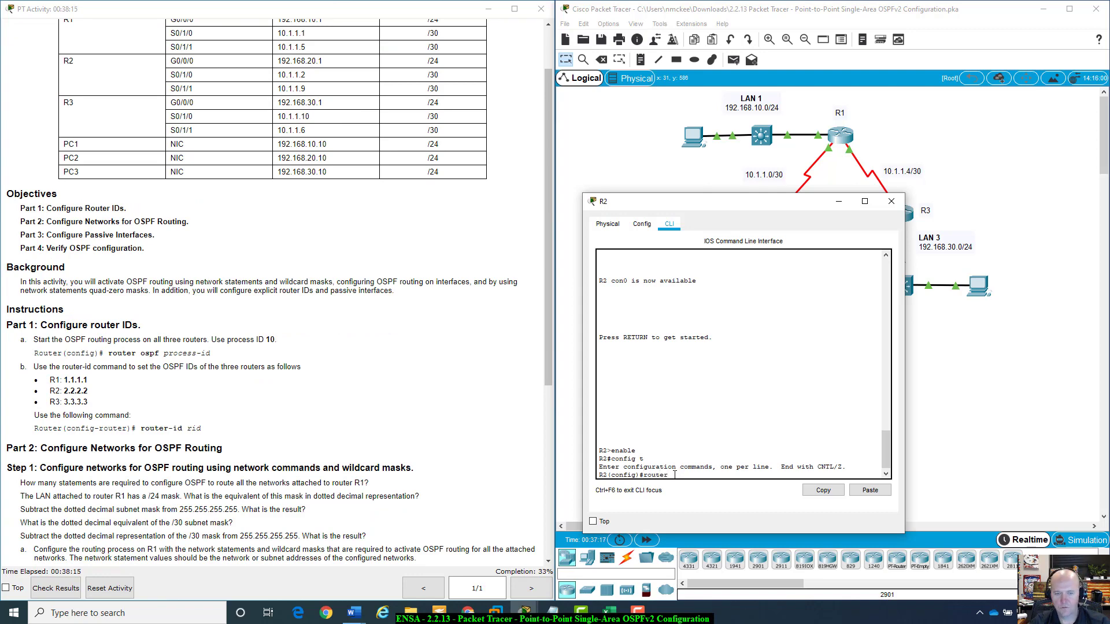
type("ospf")
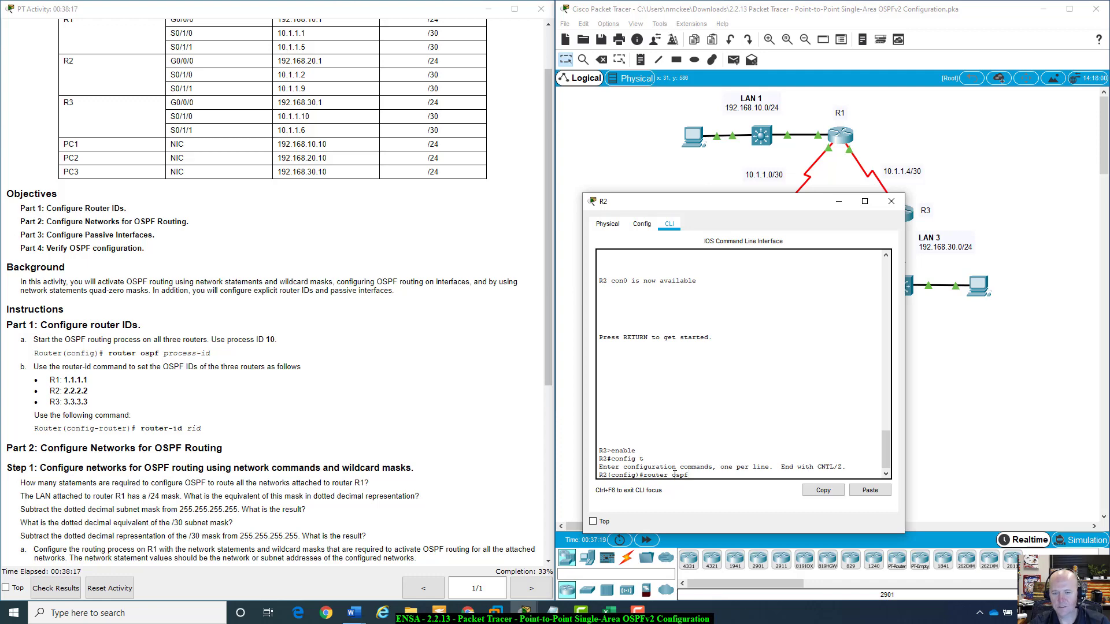
type(" 10")
key("Return")
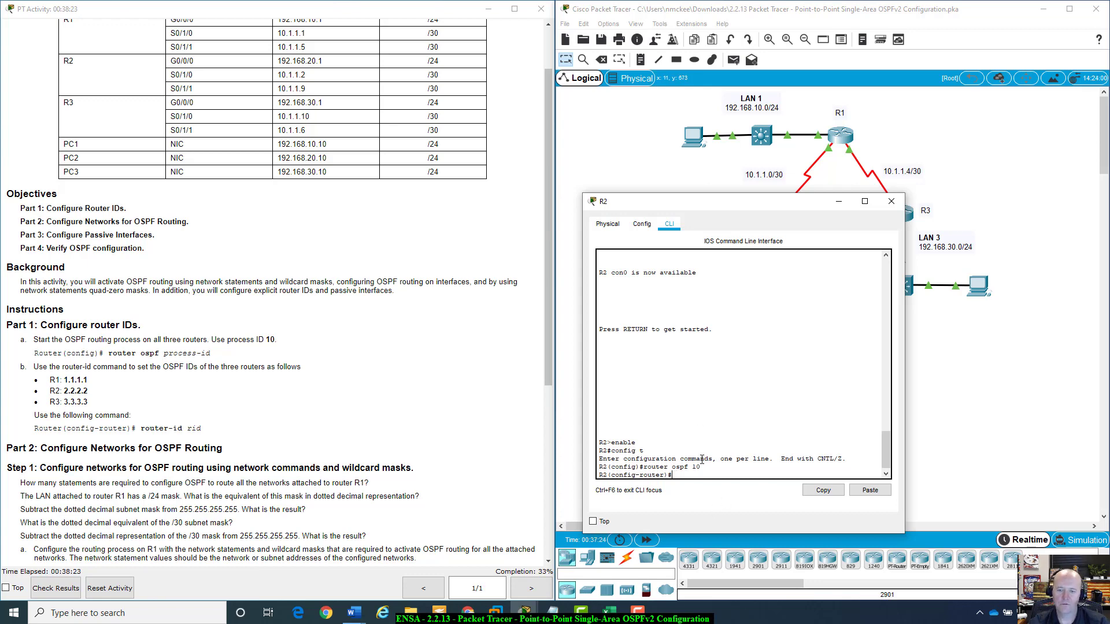
Type a network statement for 192.168.20.1 with wildcard 0.0.0.255 in area 0 on R2.
left_click_drag(753, 205, 237, 154)
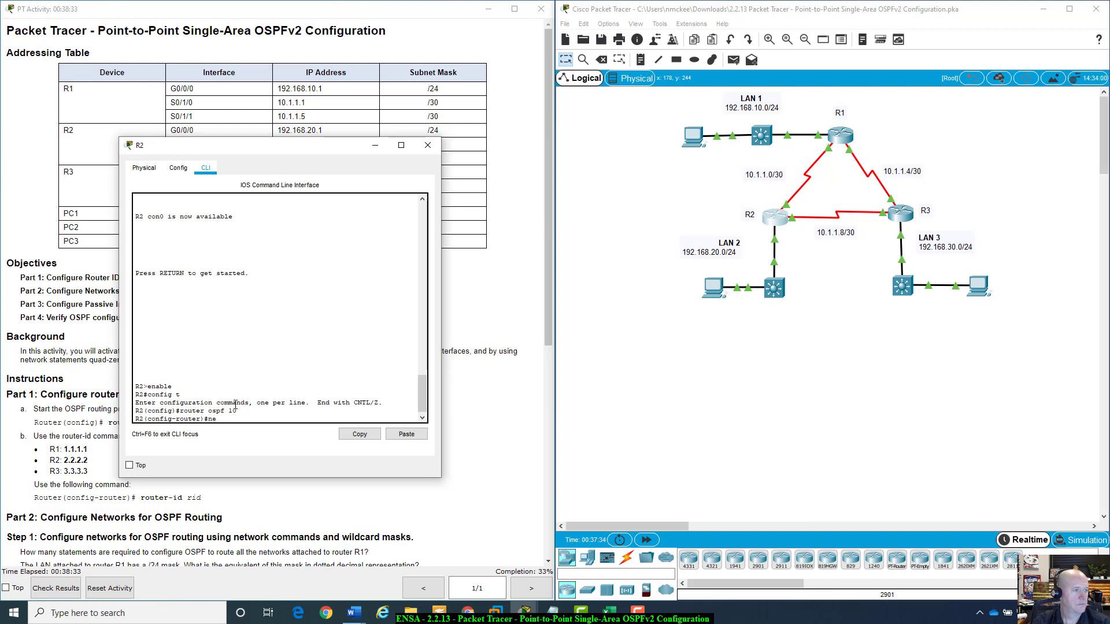
type("twork")
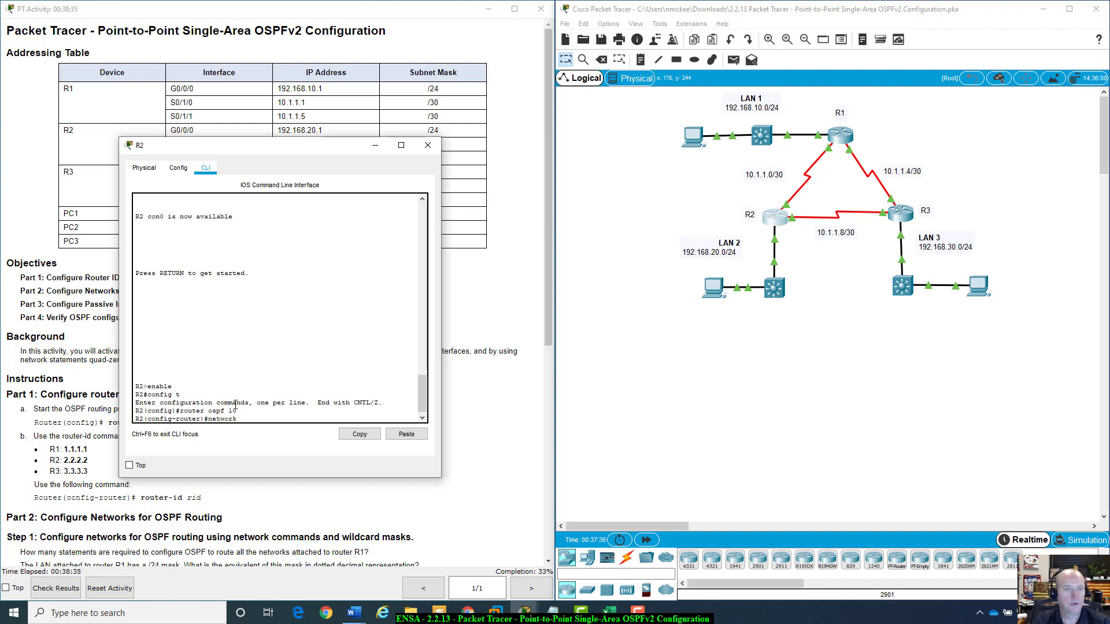
type(" 192.16")
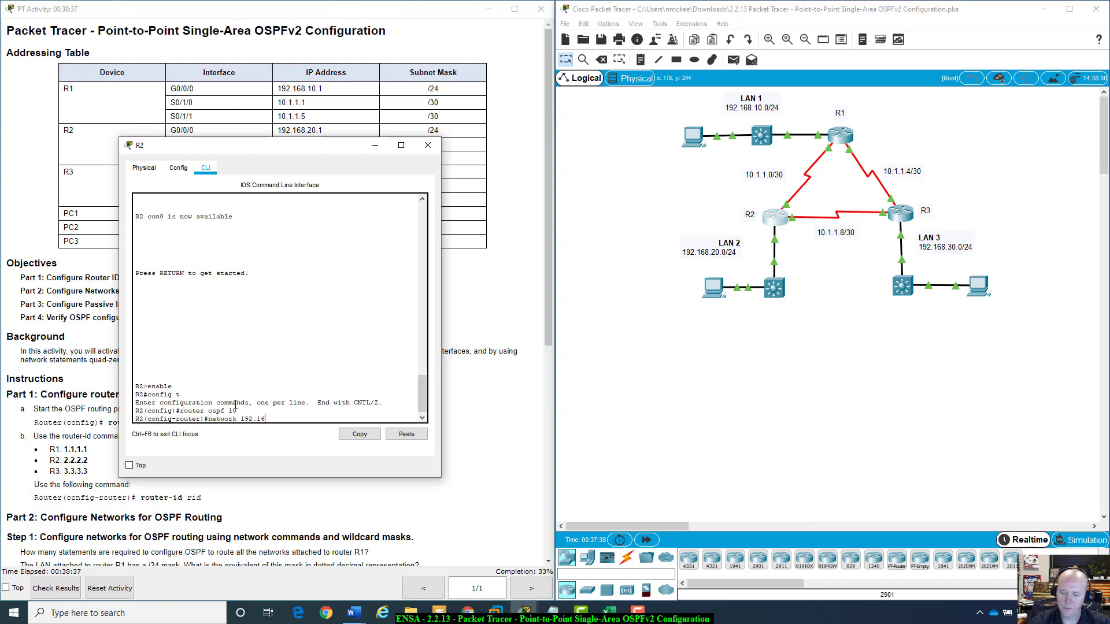
type("8.20.1")
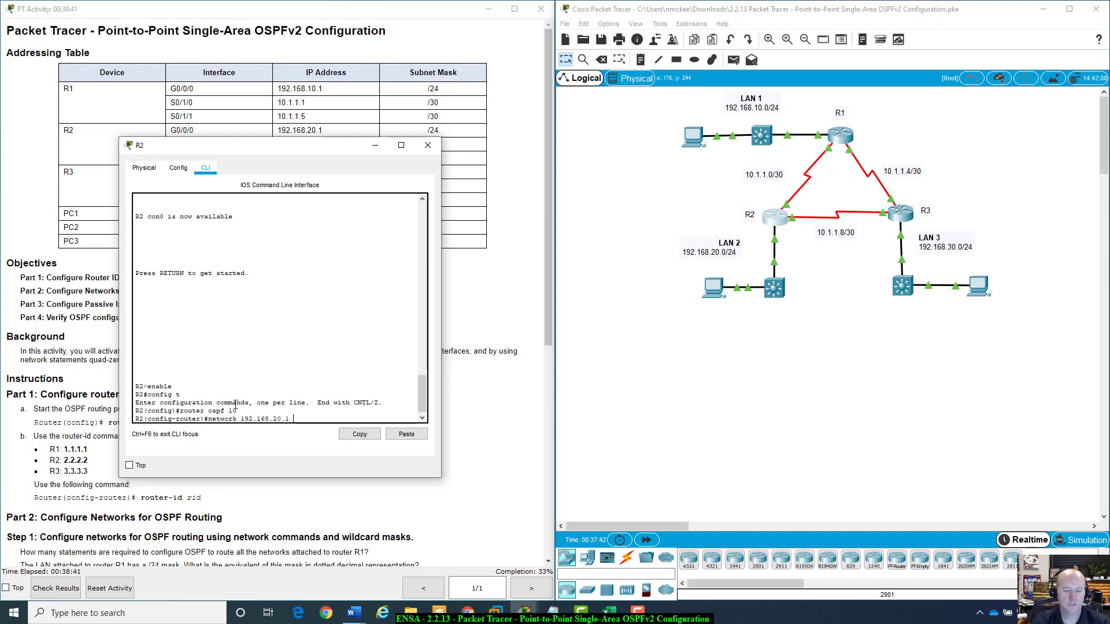
type(" 0.0.")
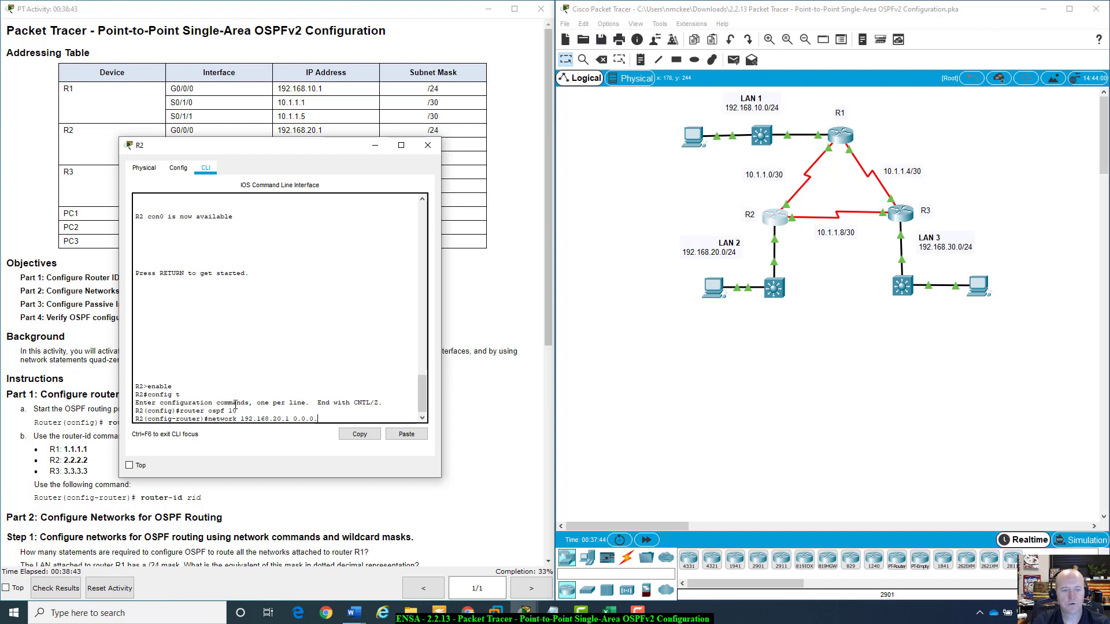
type("0.25")
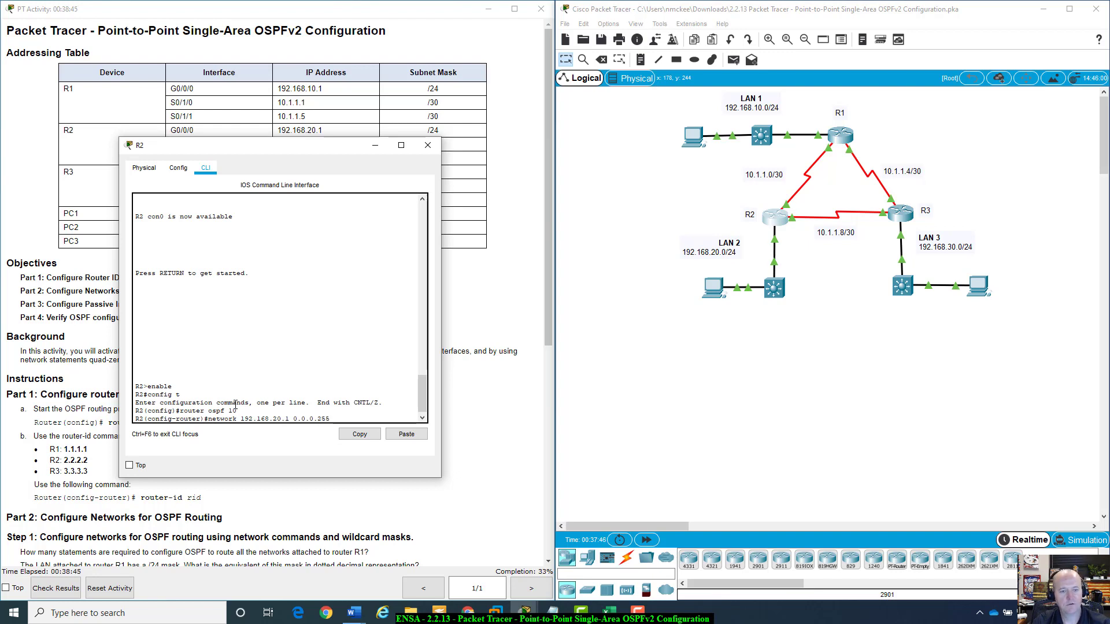
type("5")
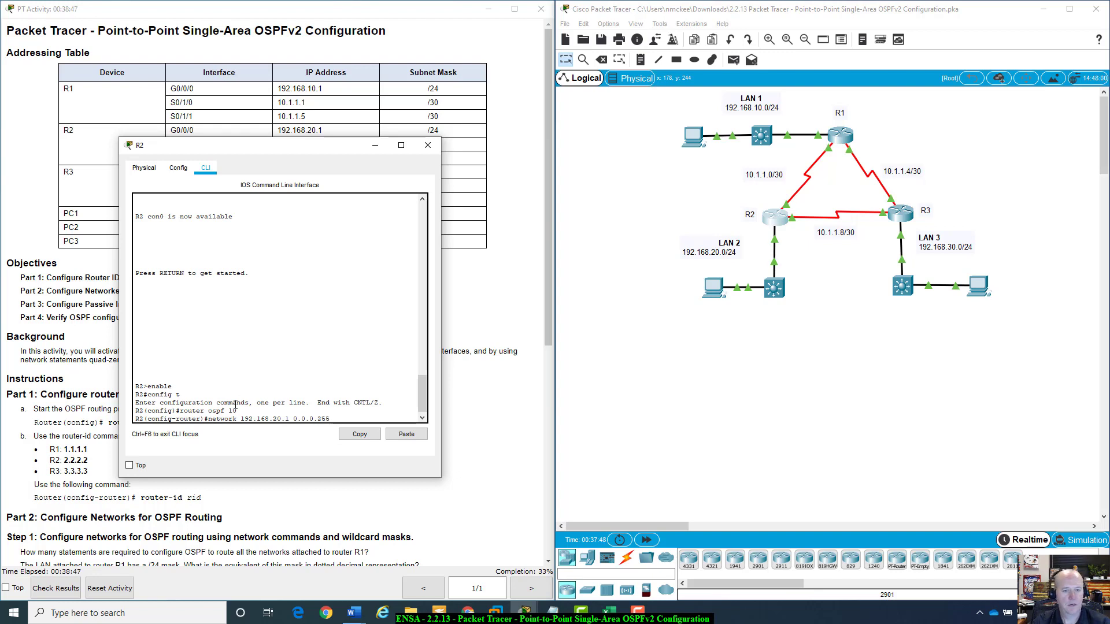
type(" area 0")
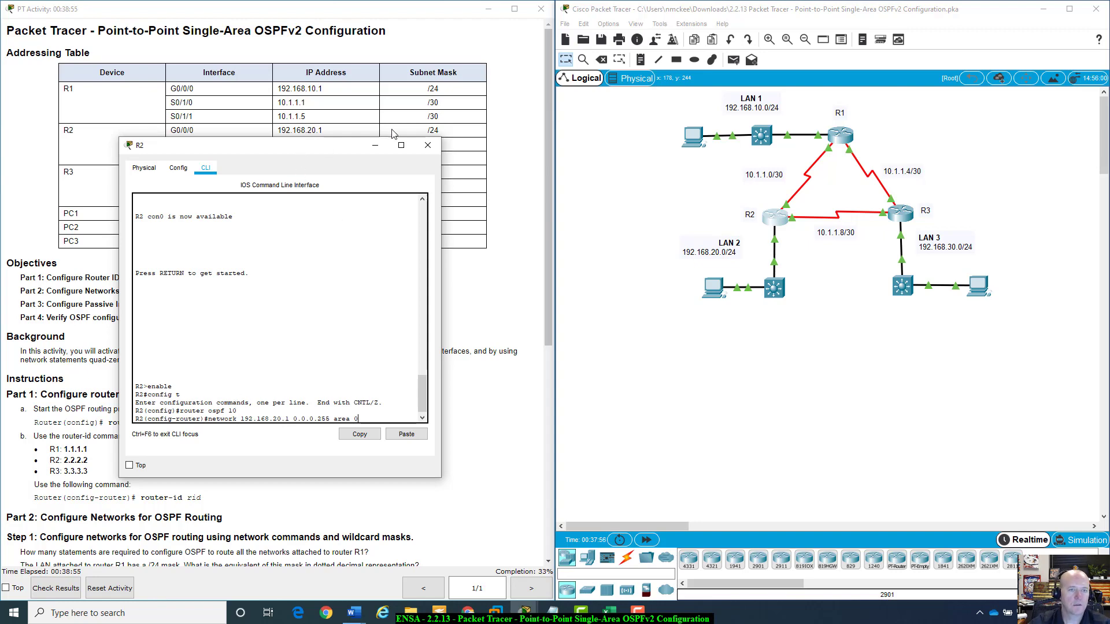
Change the wildcard to quad-zero and enter network 192.168.20.1 0.0.0.0 area 0 on R2.
left_click_drag(316, 162, 825, 183)
scroll(184, 446, "down", 3)
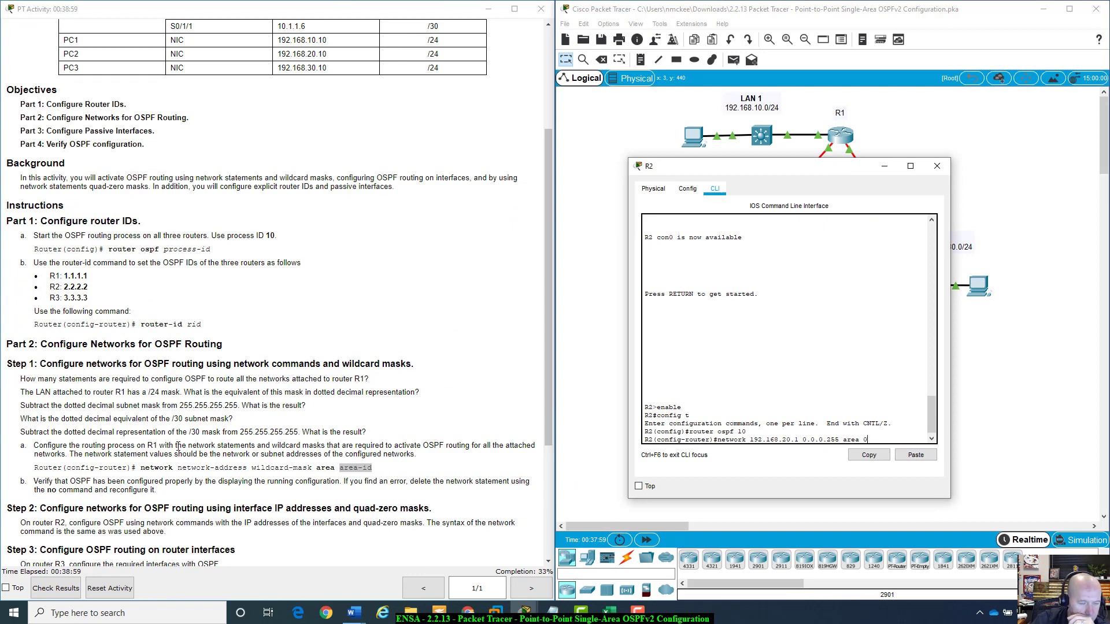
scroll(110, 448, "down", 3)
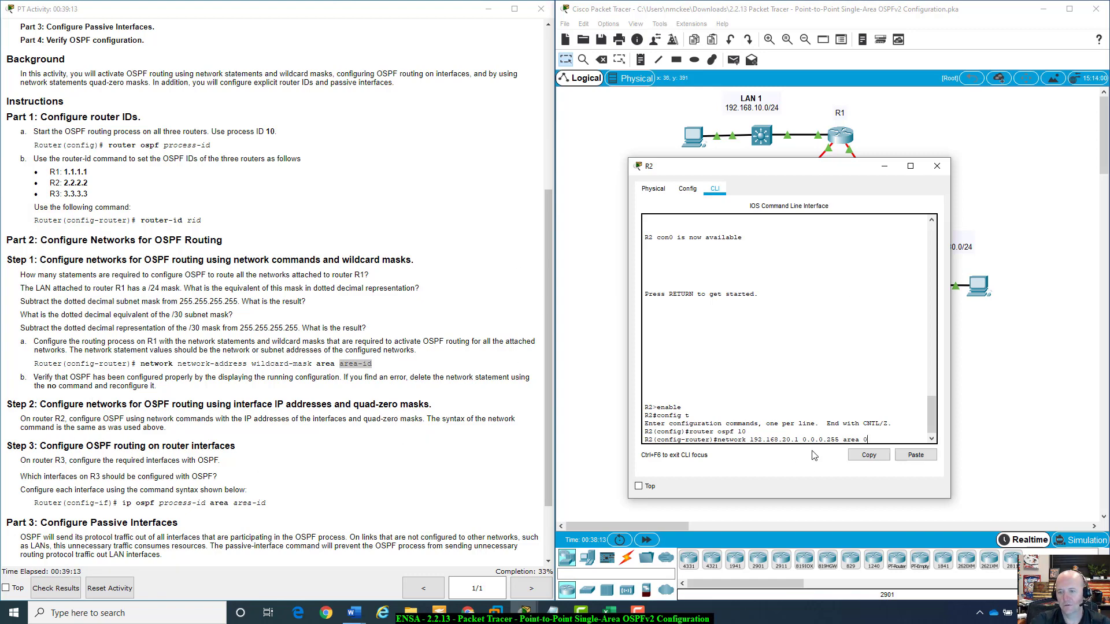
scroll(407, 458, "down", 3)
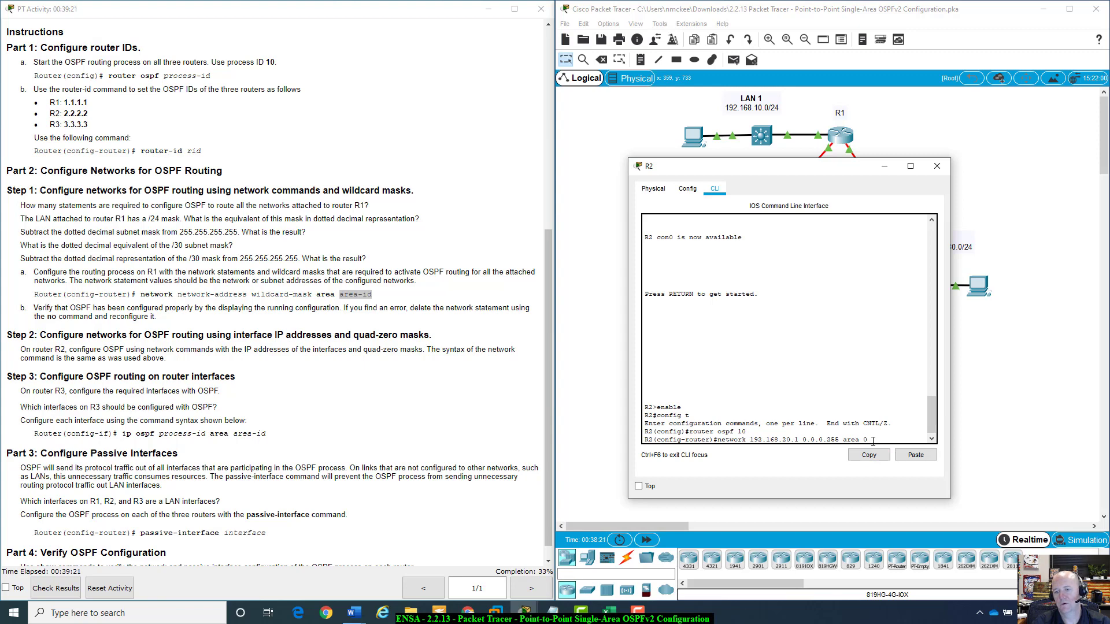
key("BackSpace")
key("BackSpace")
key("BackSpace")
key("BackSpace")
key("BackSpace")
type("0")
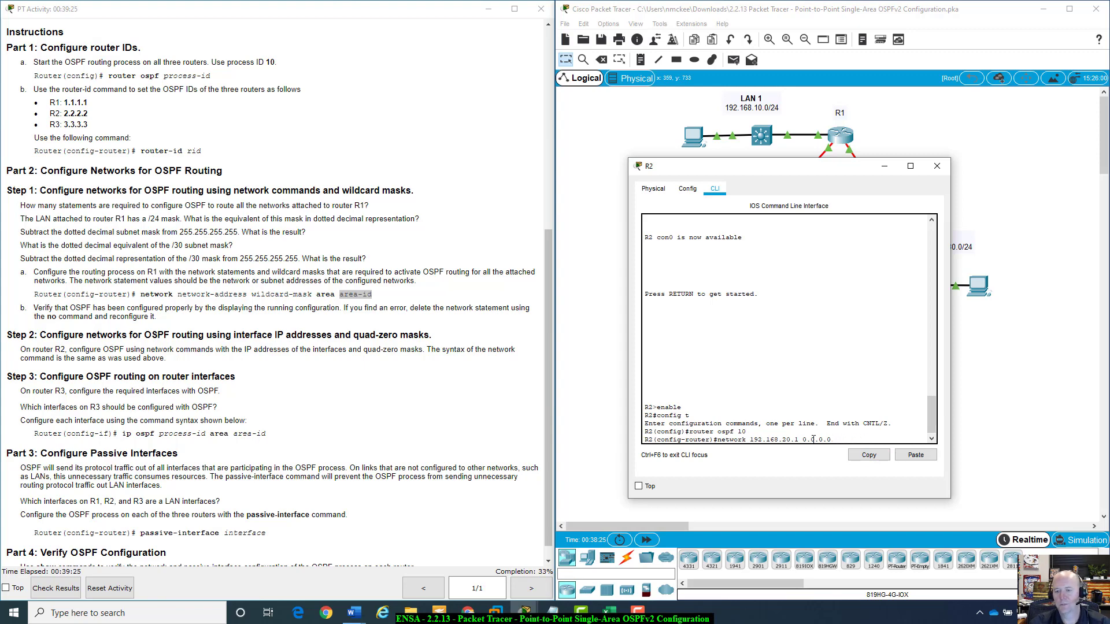
left_click_drag(802, 440, 833, 436)
left_click(835, 439)
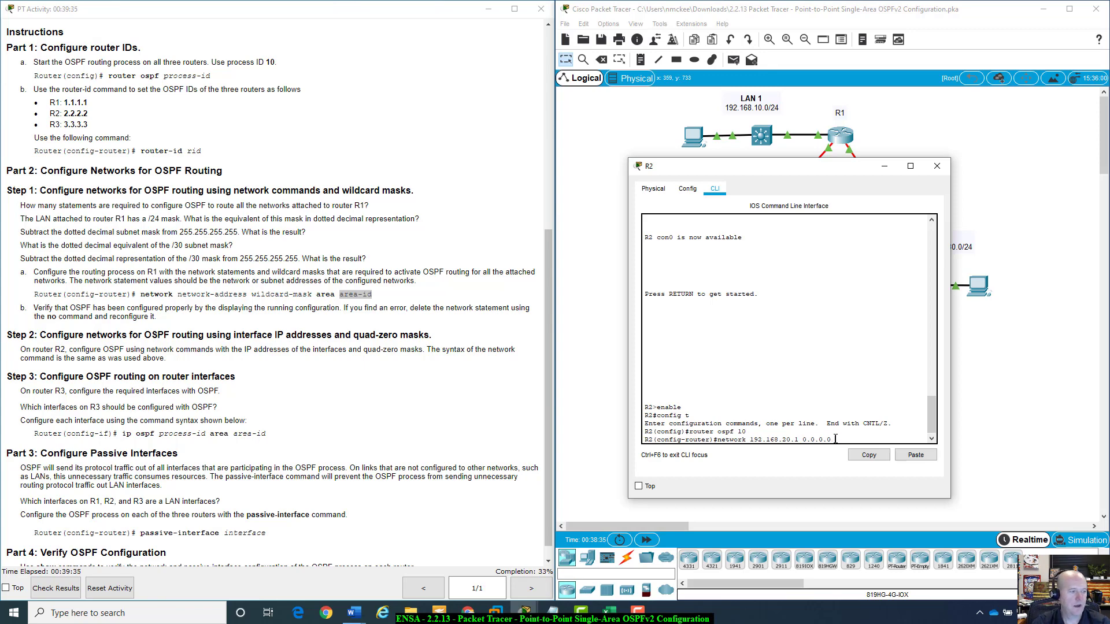
type("area")
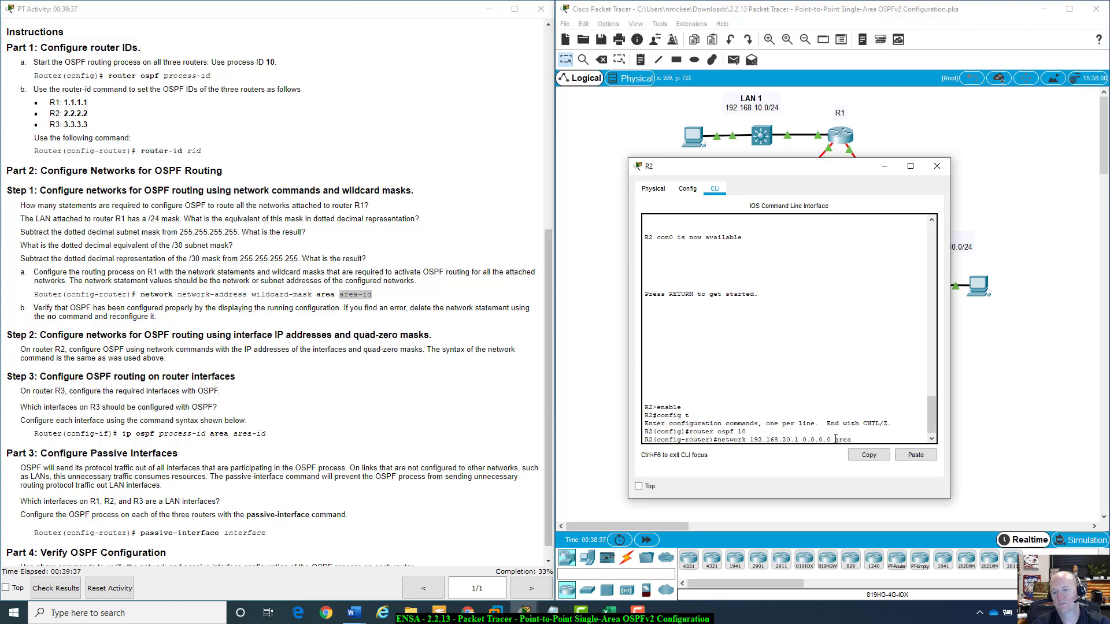
type(" 0")
key("Return")
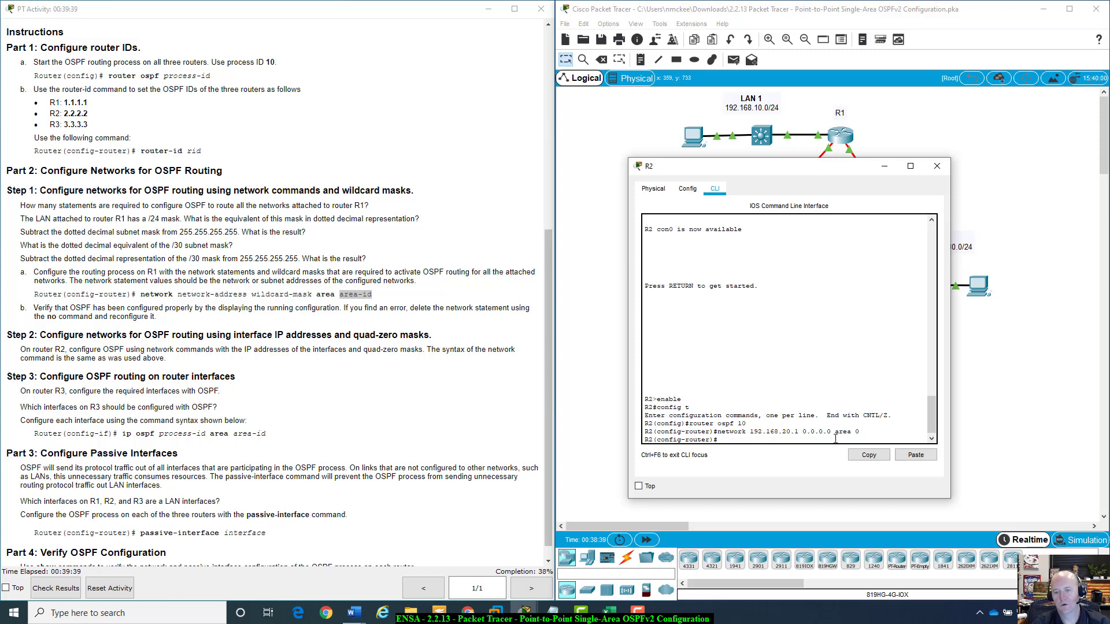
Recall R2's last network statement and edit it into network 10.1.1.2 0.0.0.3 area 0, checking the /30 wildcard in the subnet spreadsheet.
key("Up")
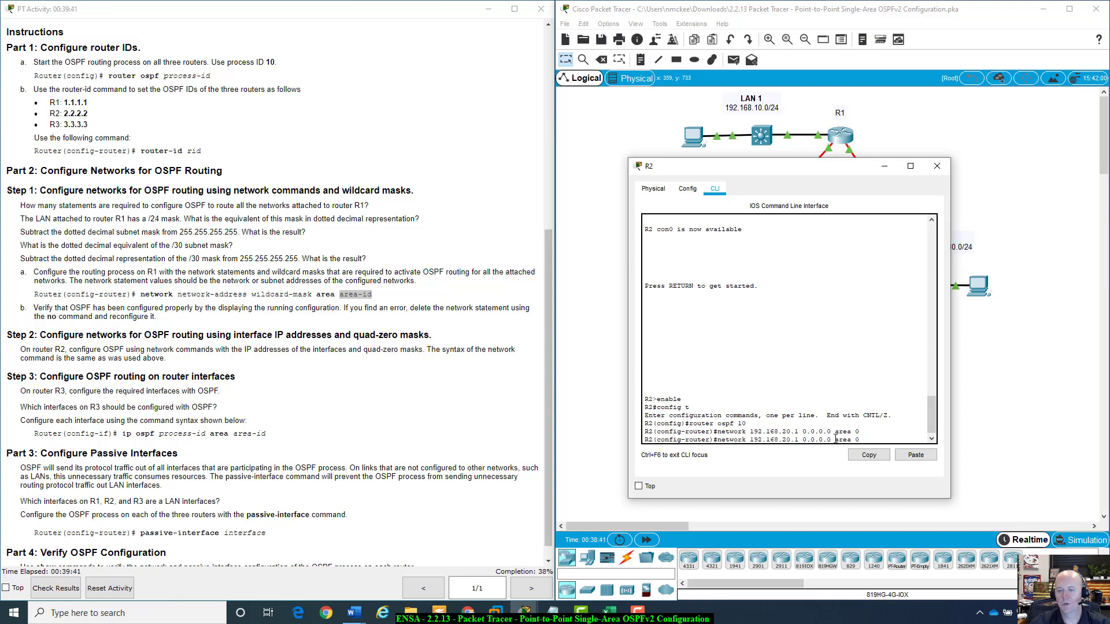
scroll(375, 347, "up", 10)
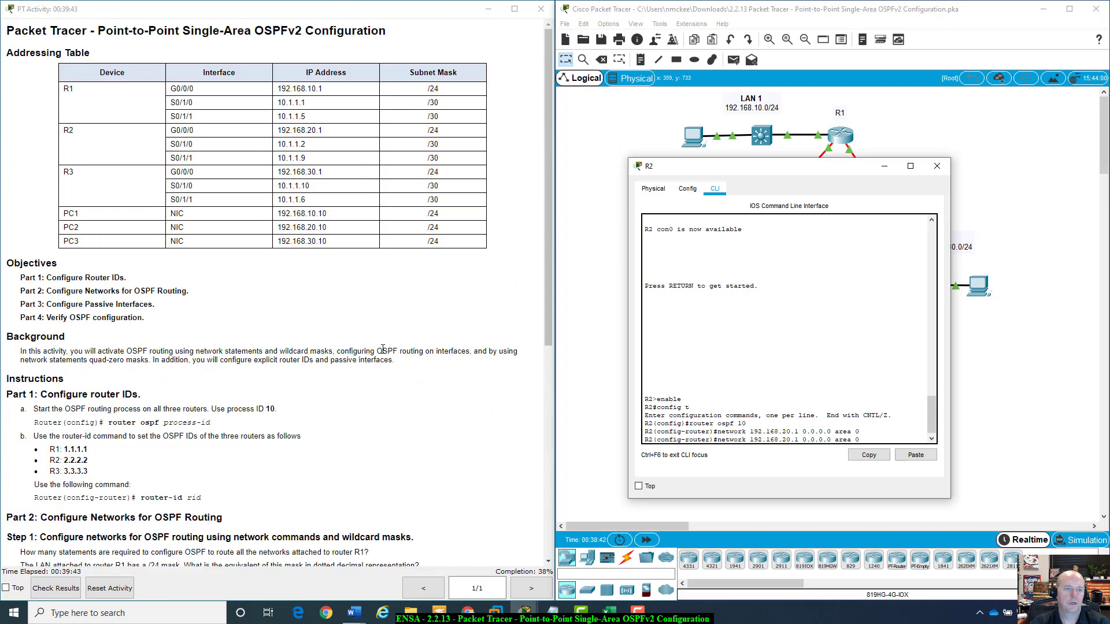
left_click_drag(732, 166, 232, 159)
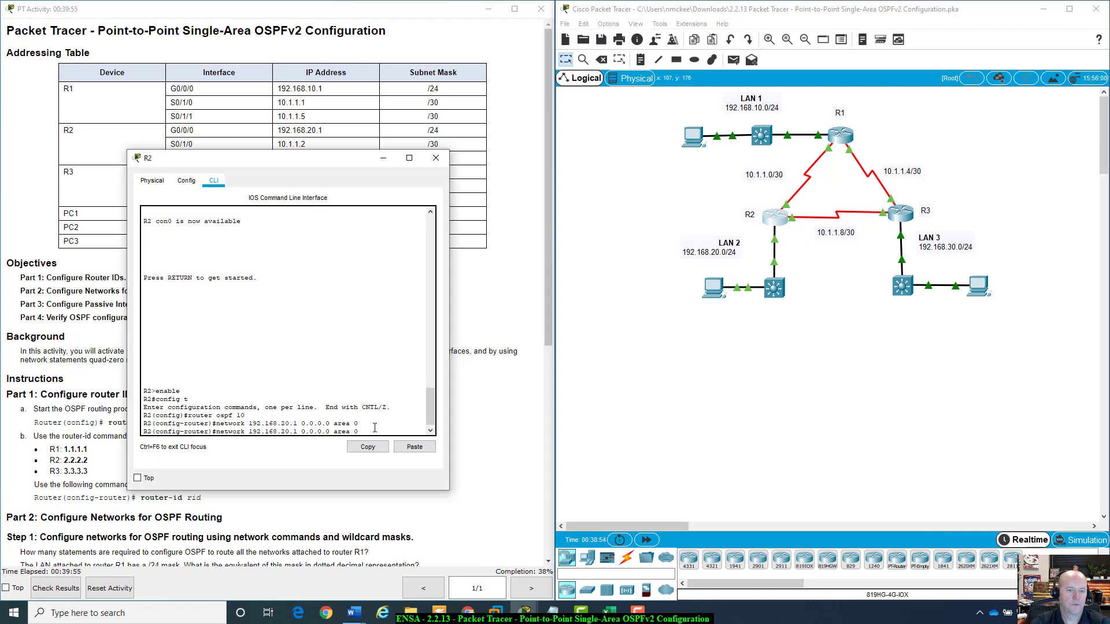
key("BackSpace")
key("BackSpace")
key("BackSpace")
key("BackSpace")
key("BackSpace")
key("BackSpace")
key("BackSpace")
key("BackSpace")
key("BackSpace")
key("BackSpace")
key("BackSpace")
key("BackSpace")
key("BackSpace")
key("BackSpace")
key("BackSpace")
key("BackSpace")
key("BackSpace")
key("BackSpace")
key("BackSpace")
key("BackSpace")
key("BackSpace")
key("BackSpace")
key("BackSpace")
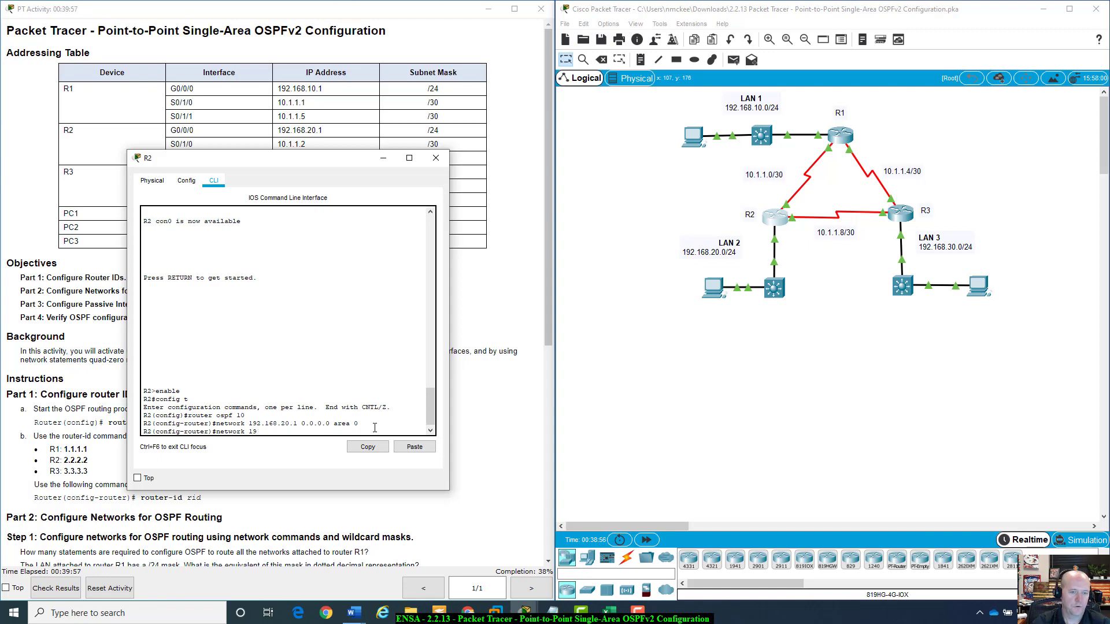
type("10.")
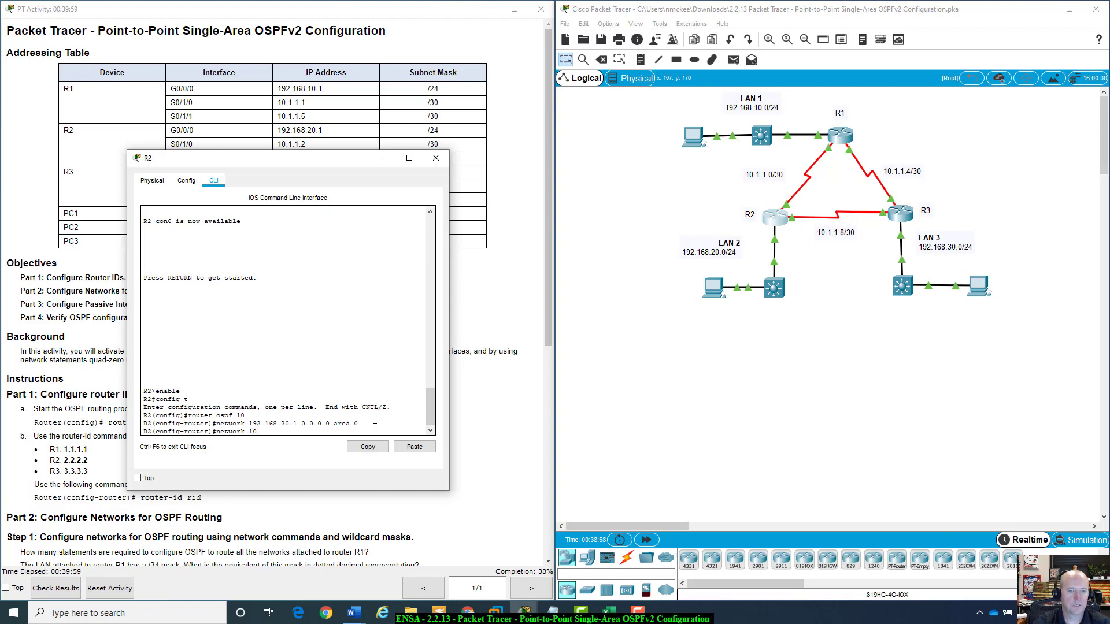
type("1.1.2")
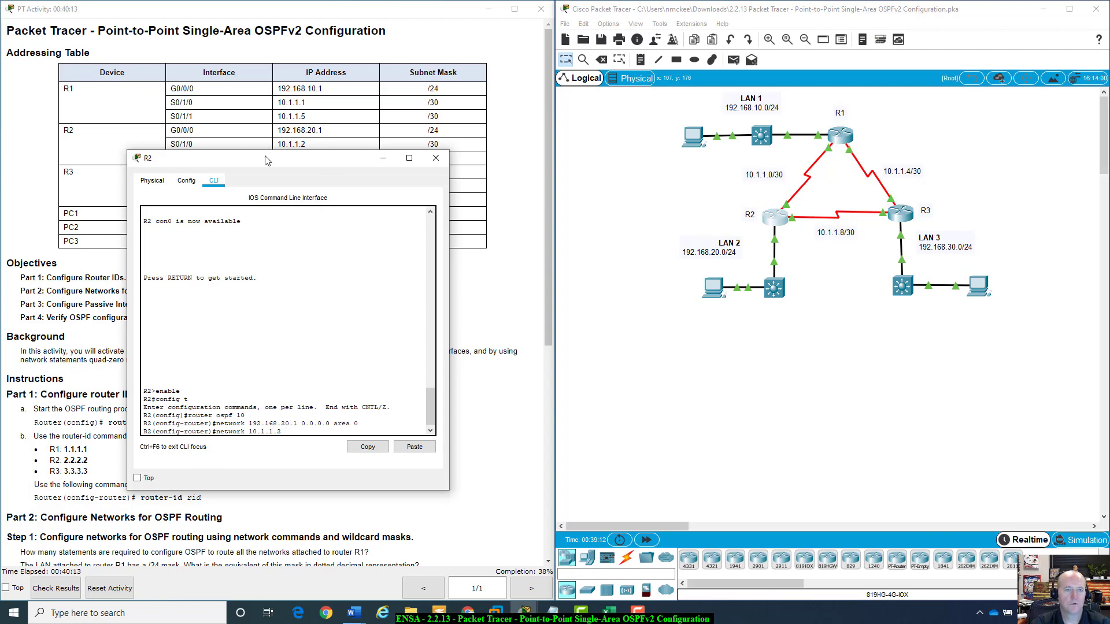
mouse_move(267, 160)
left_mouse_down()
mouse_move(273, 173)
mouse_move(275, 164)
left_mouse_up()
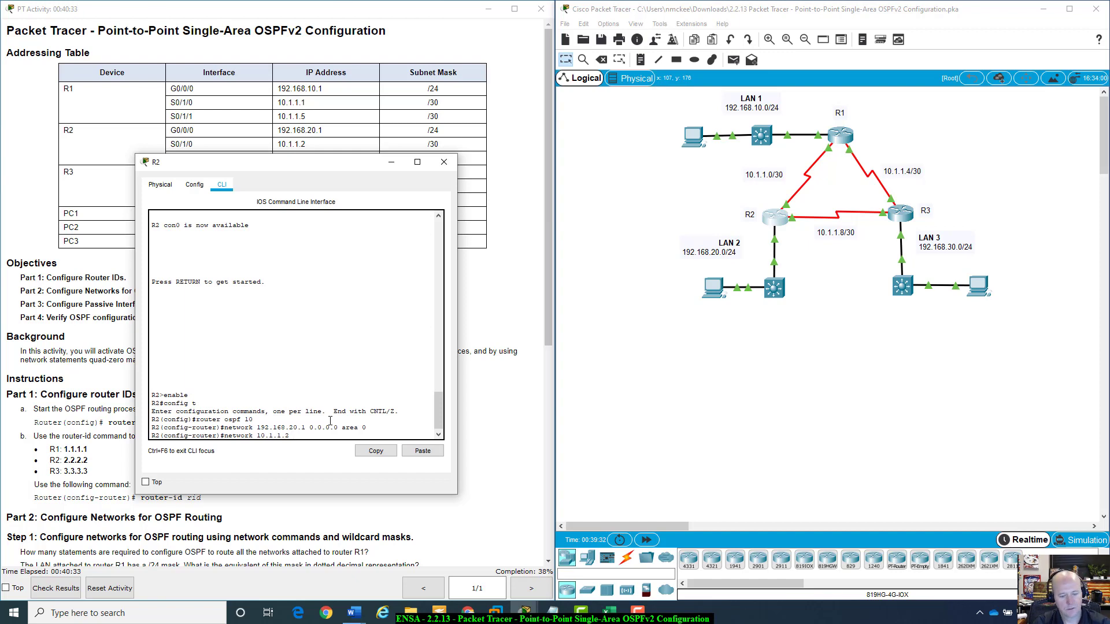
type("0.0.0.3")
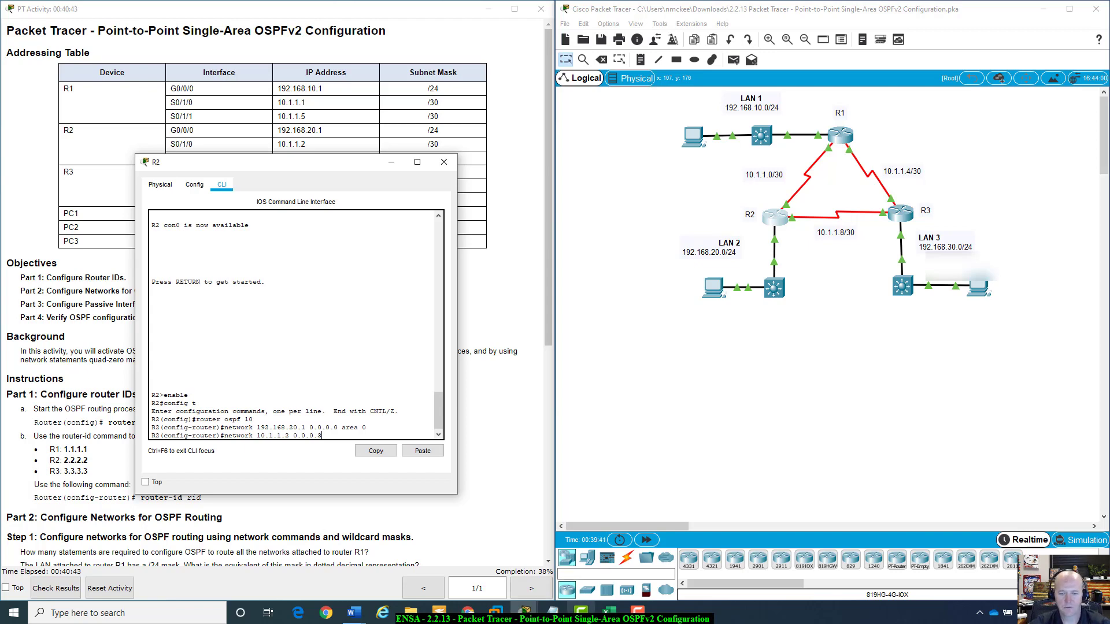
left_click(612, 617)
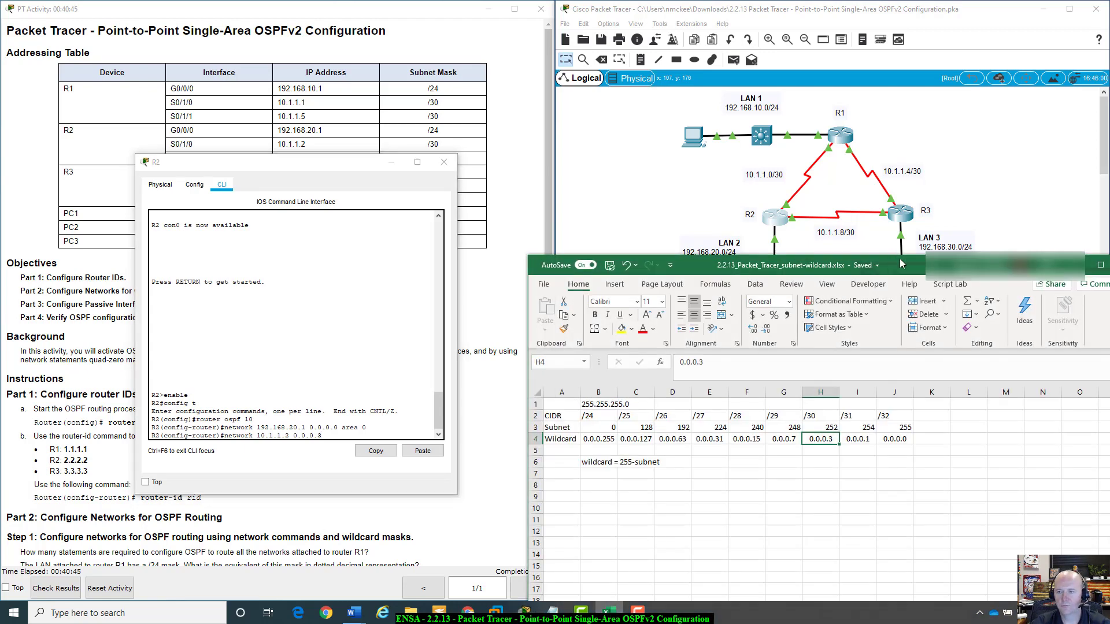
left_click_drag(902, 259, 1032, 224)
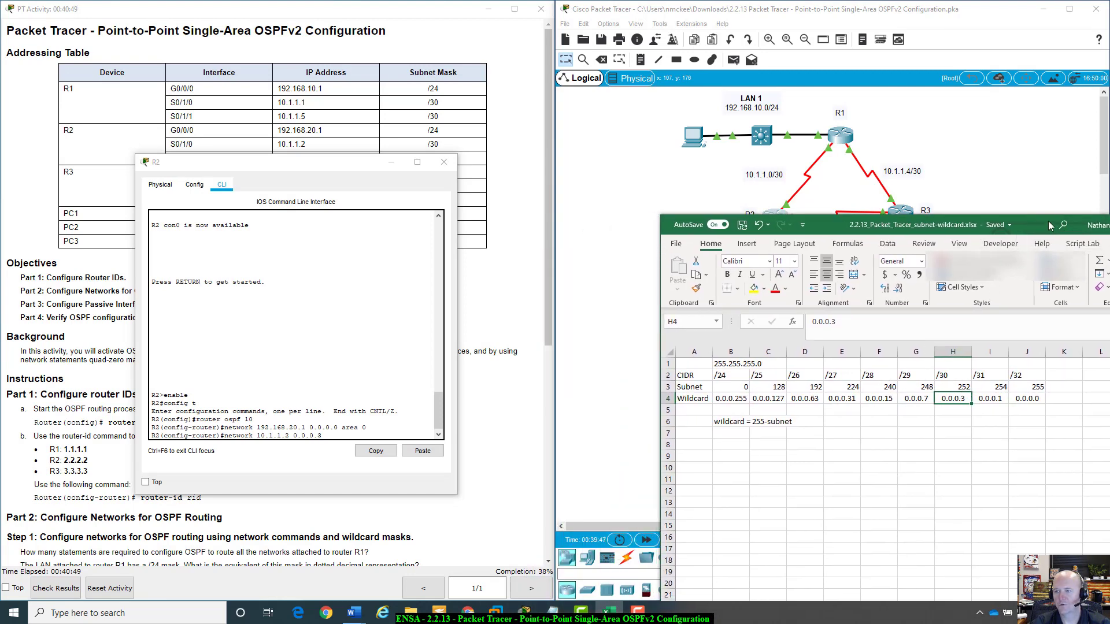
left_click_drag(1048, 220, 954, 304)
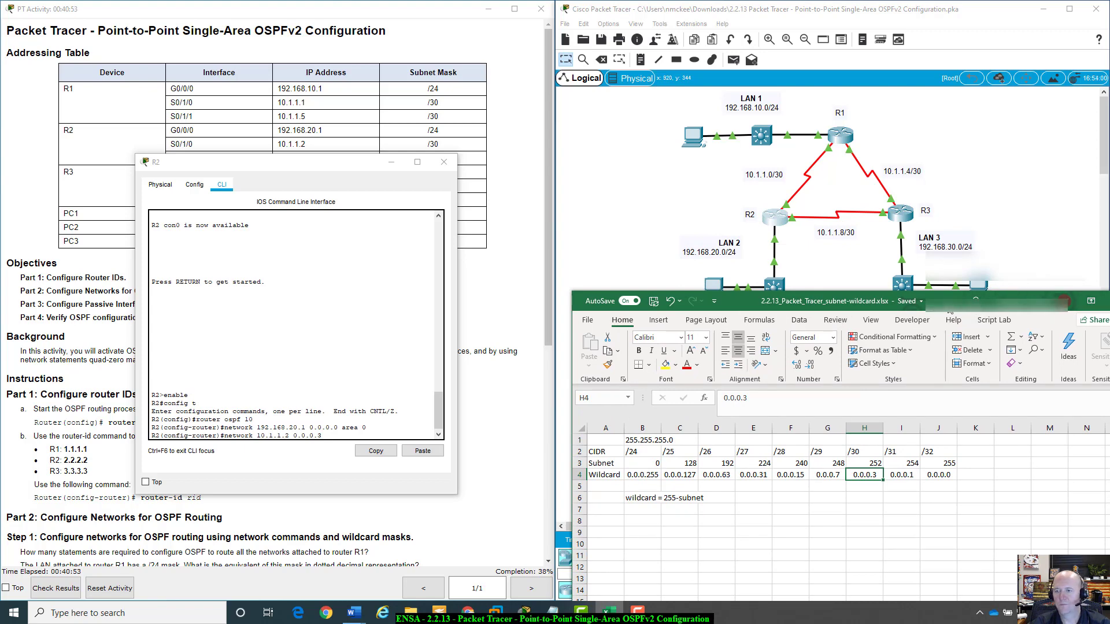
left_click_drag(948, 302, 905, 603)
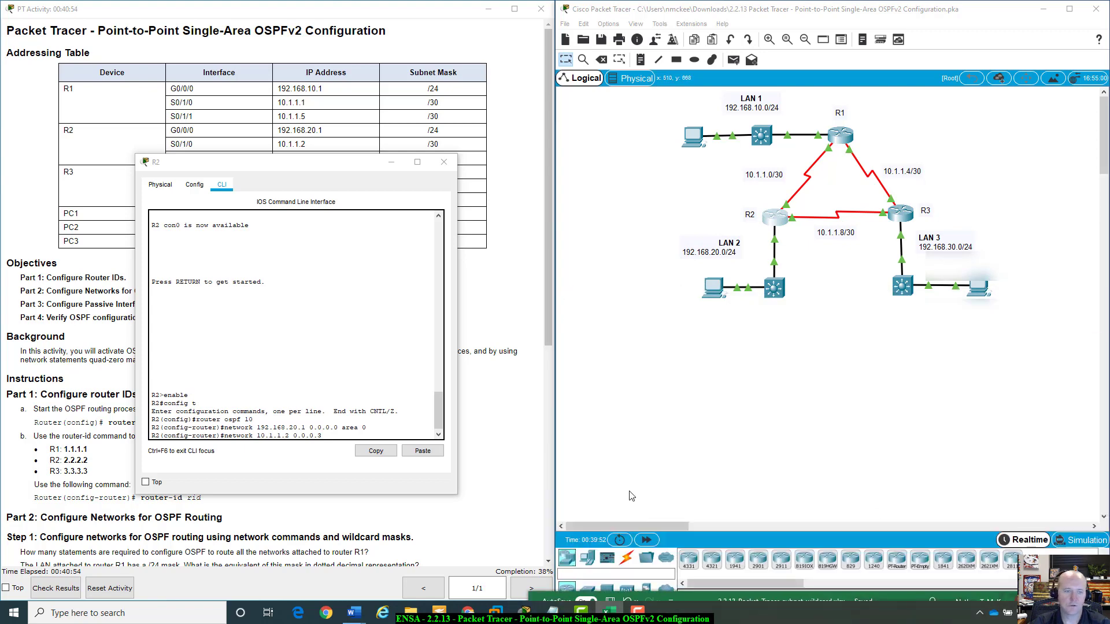
left_click(372, 431)
type("are")
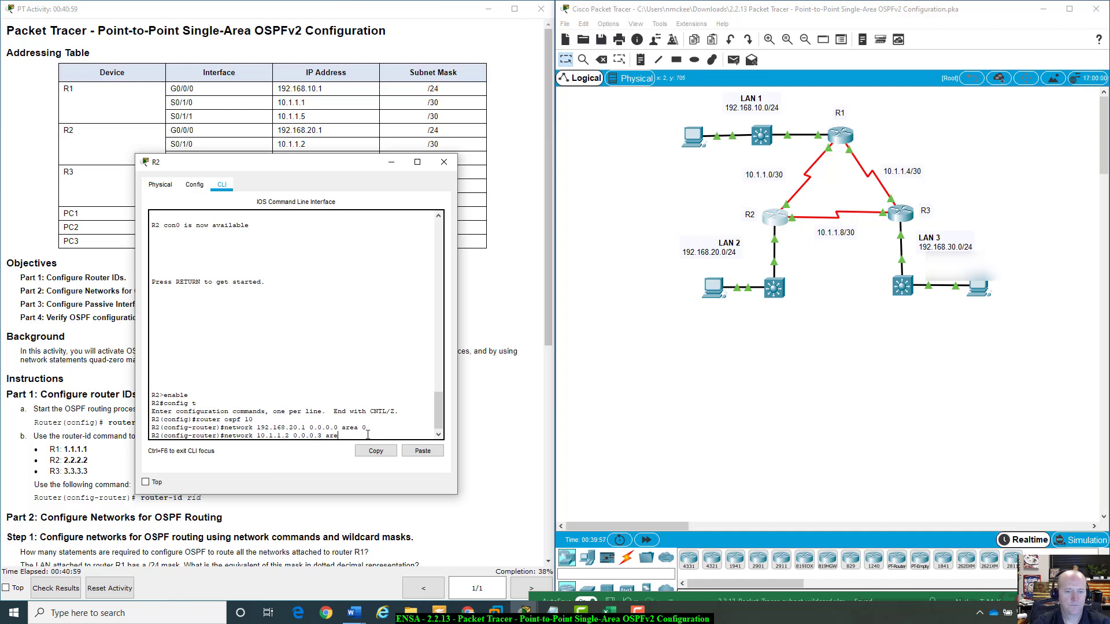
type("a 0")
key("Return")
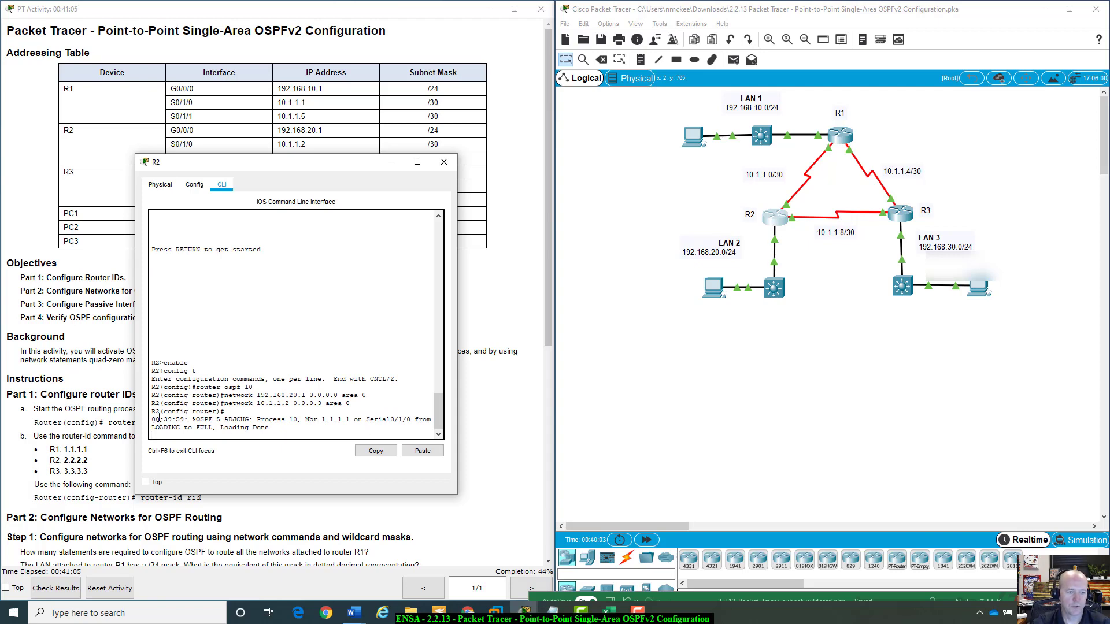
Examine the OSPF adjacency message in R2's console output.
left_click_drag(155, 420, 305, 428)
left_click(308, 428)
key("Return")
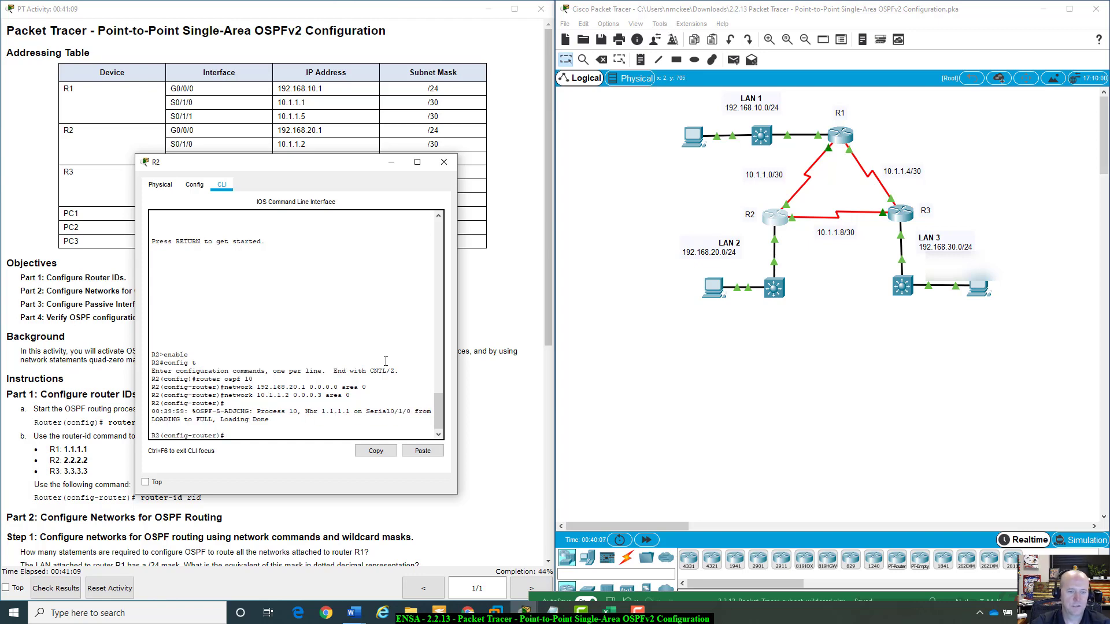
left_click_drag(306, 411, 429, 412)
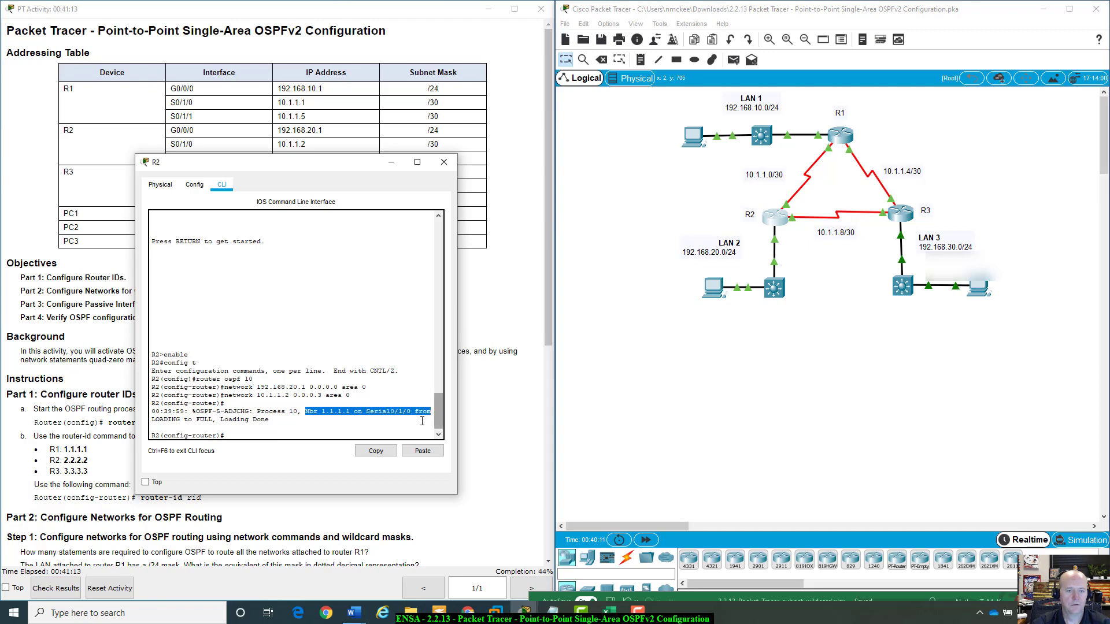
left_click(271, 426)
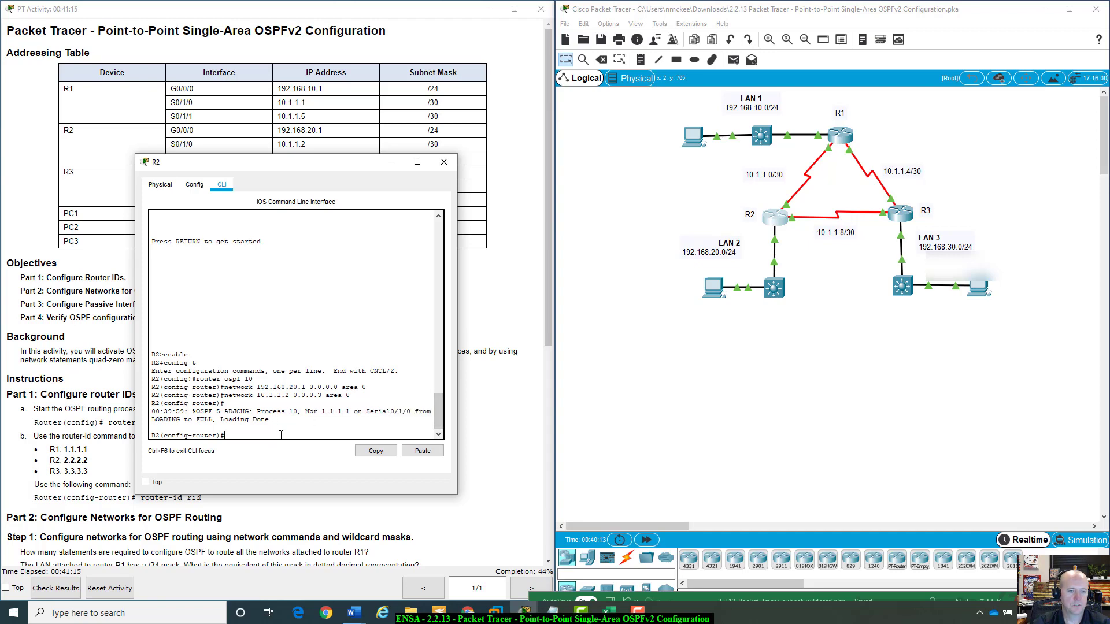
scroll(280, 434, "up", 1)
scroll(237, 422, "down", 1)
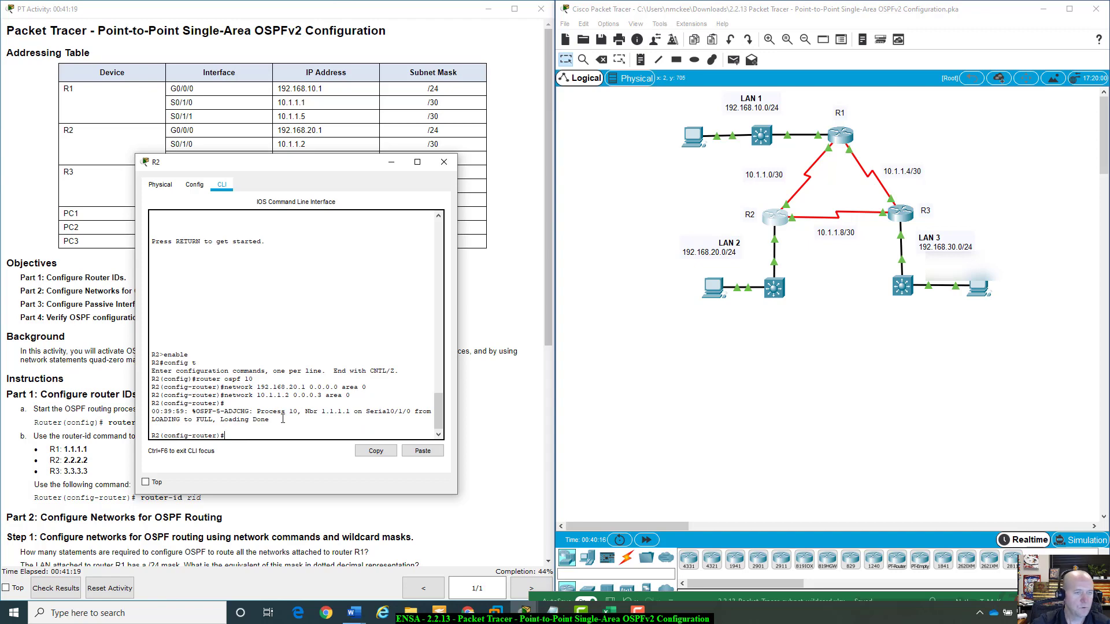
Recall the previous statement and enter network 10.1.1.9 0.0.0.3 area 0 on R2.
mouse_move(295, 167)
left_mouse_down()
mouse_move(298, 187)
mouse_move(302, 178)
left_mouse_up()
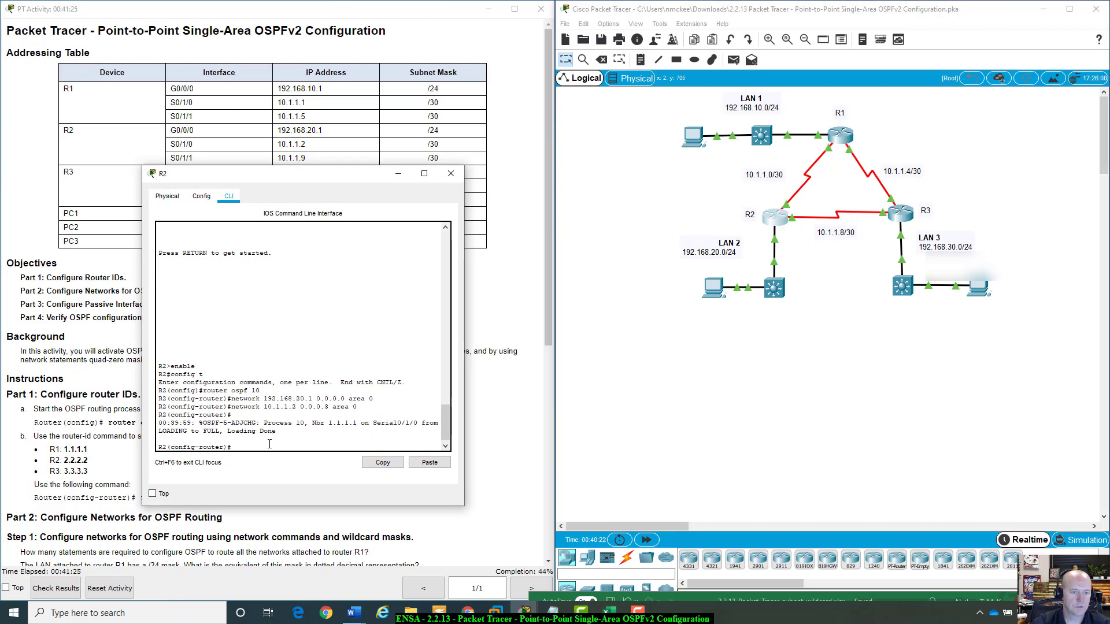
key("Up")
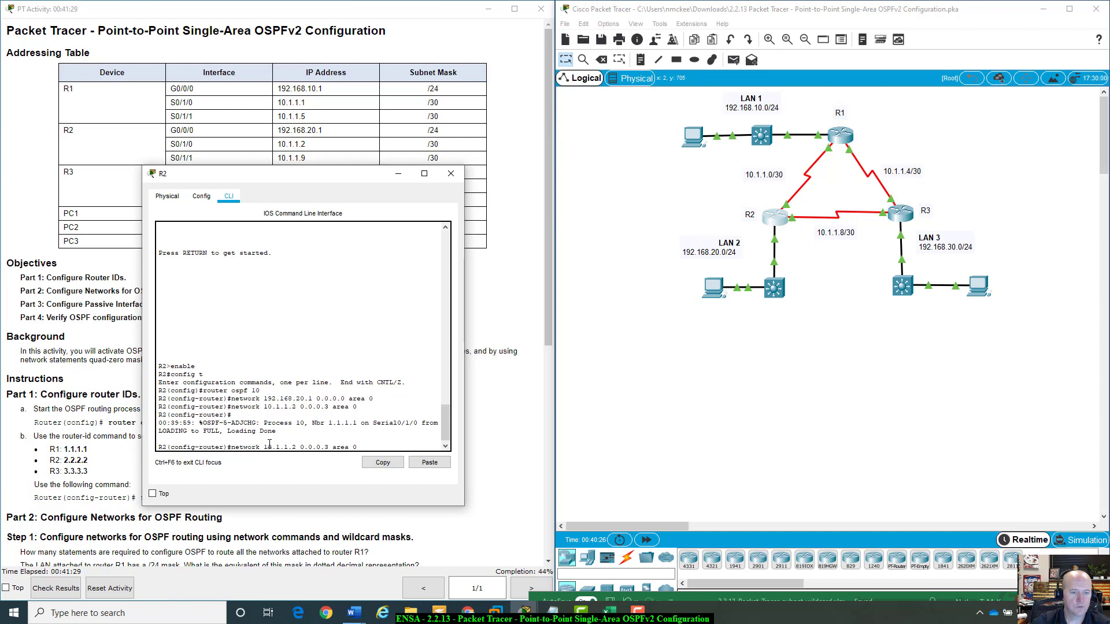
key("BackSpace")
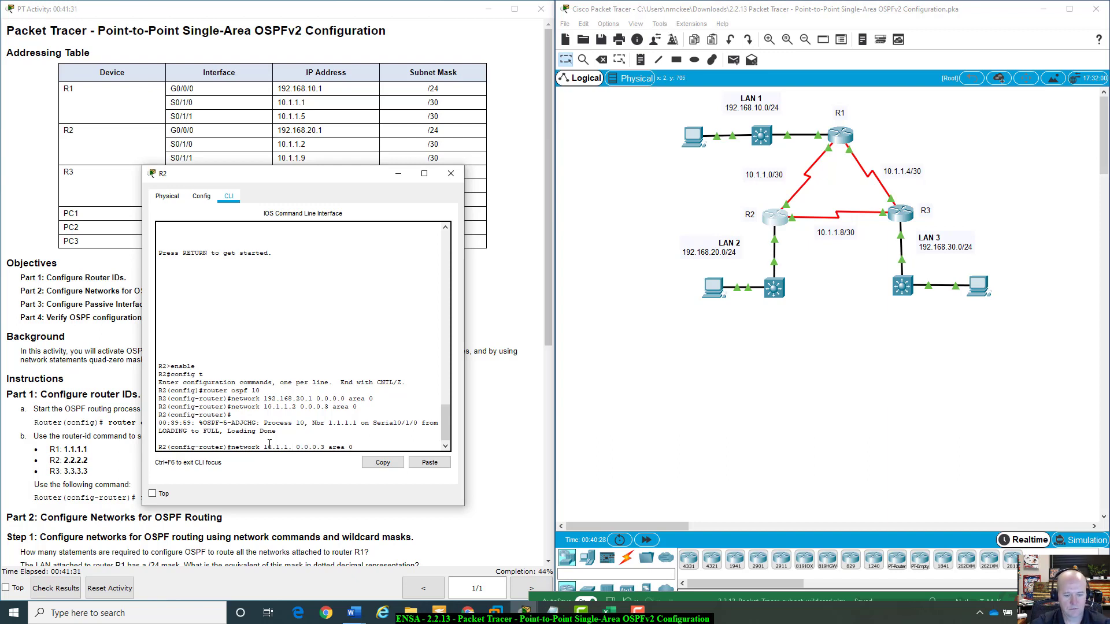
type("9")
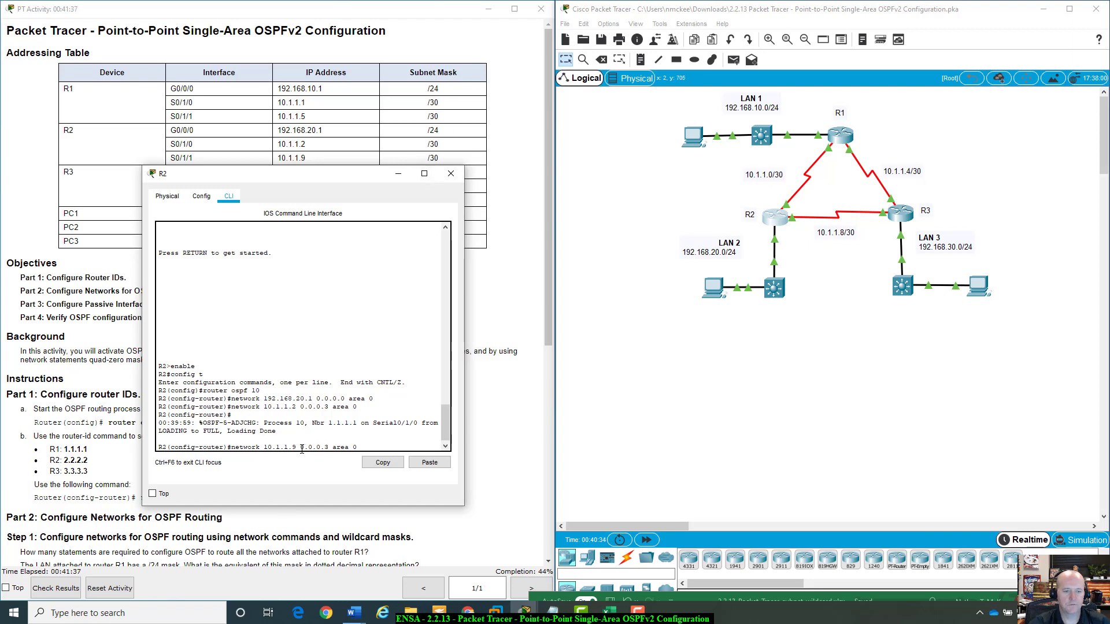
left_click_drag(301, 450, 329, 449)
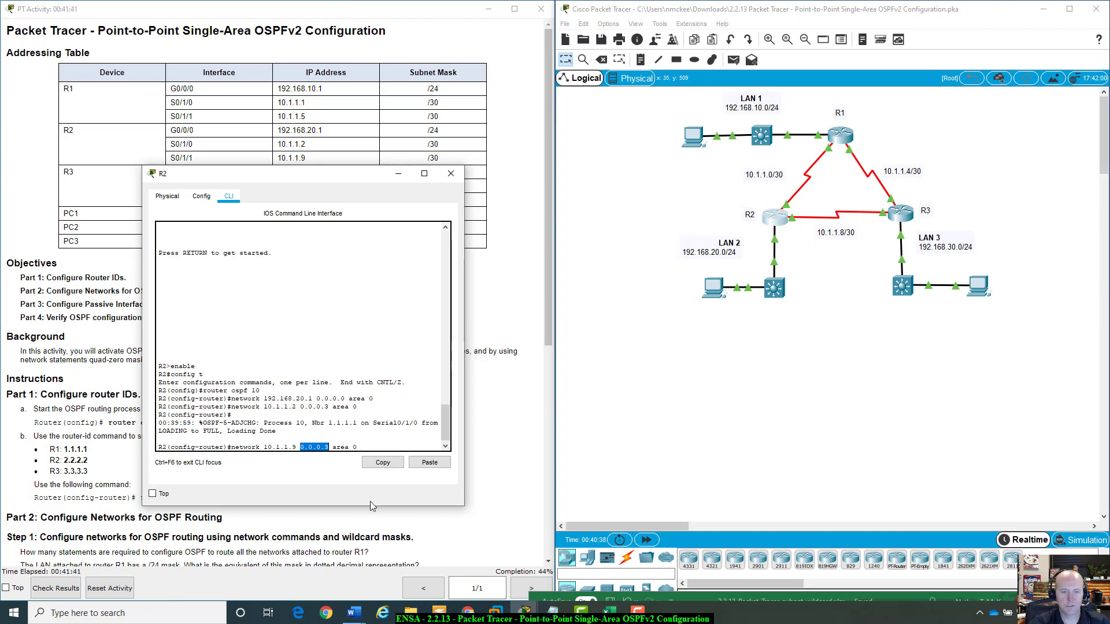
left_click(375, 445)
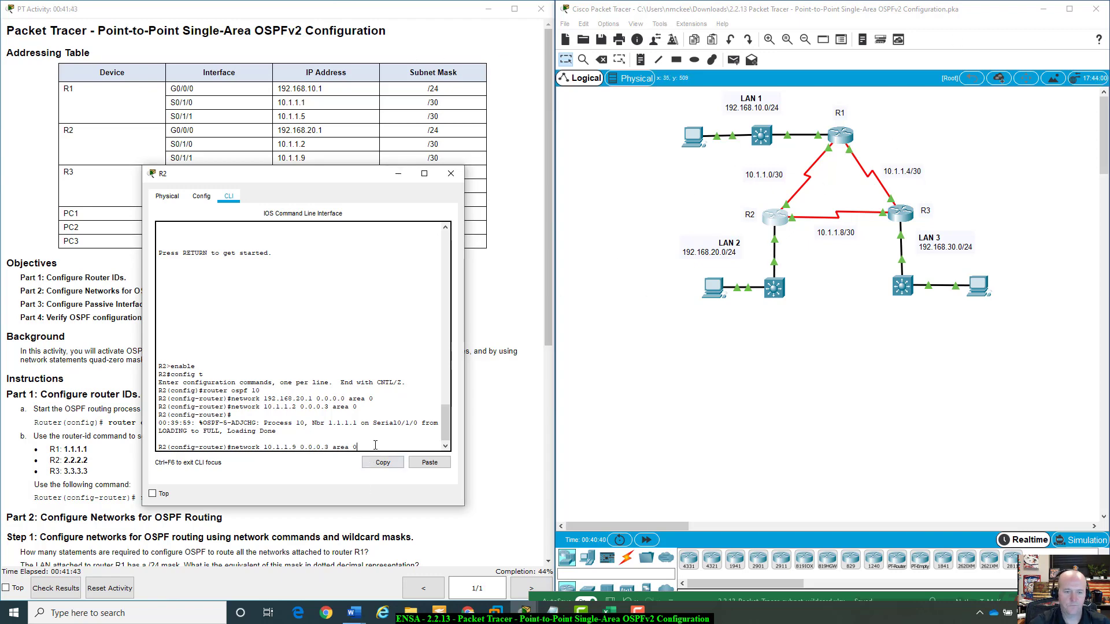
key("Return")
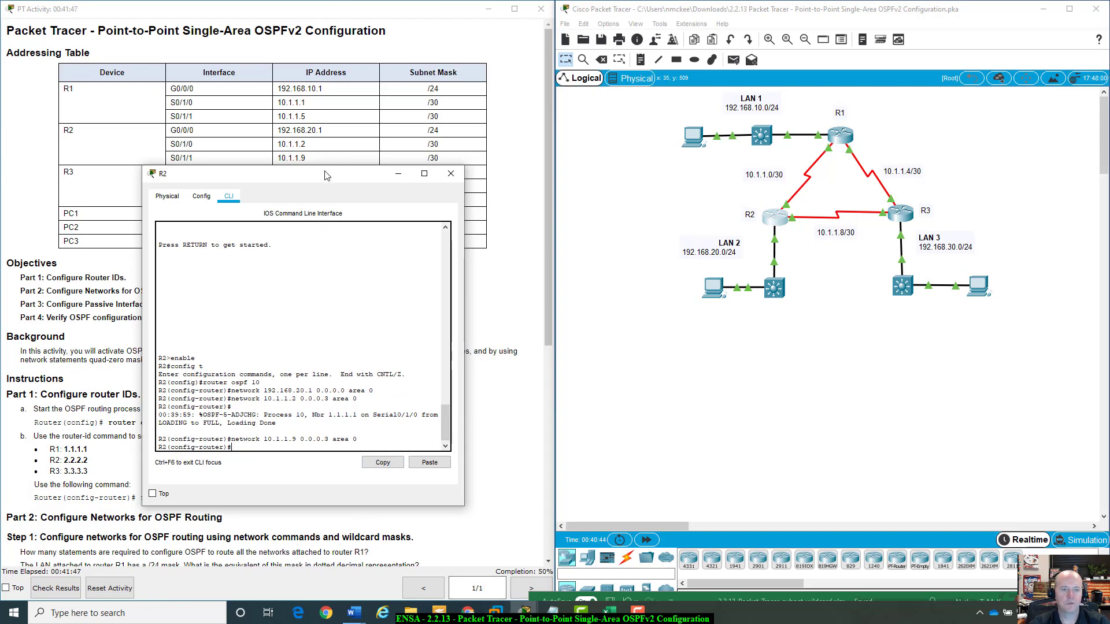
Minimize R2's window, open R3's CLI and enter privileged EXEC and global configuration mode.
left_click_drag(327, 174, 892, 200)
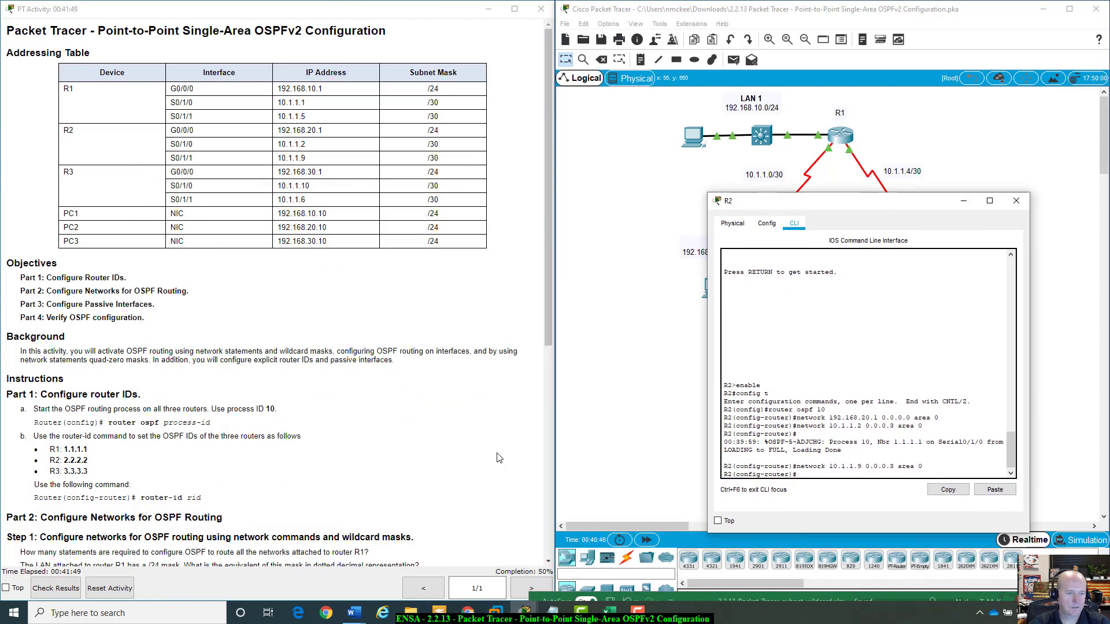
scroll(499, 457, "down", 6)
scroll(499, 457, "down", 1)
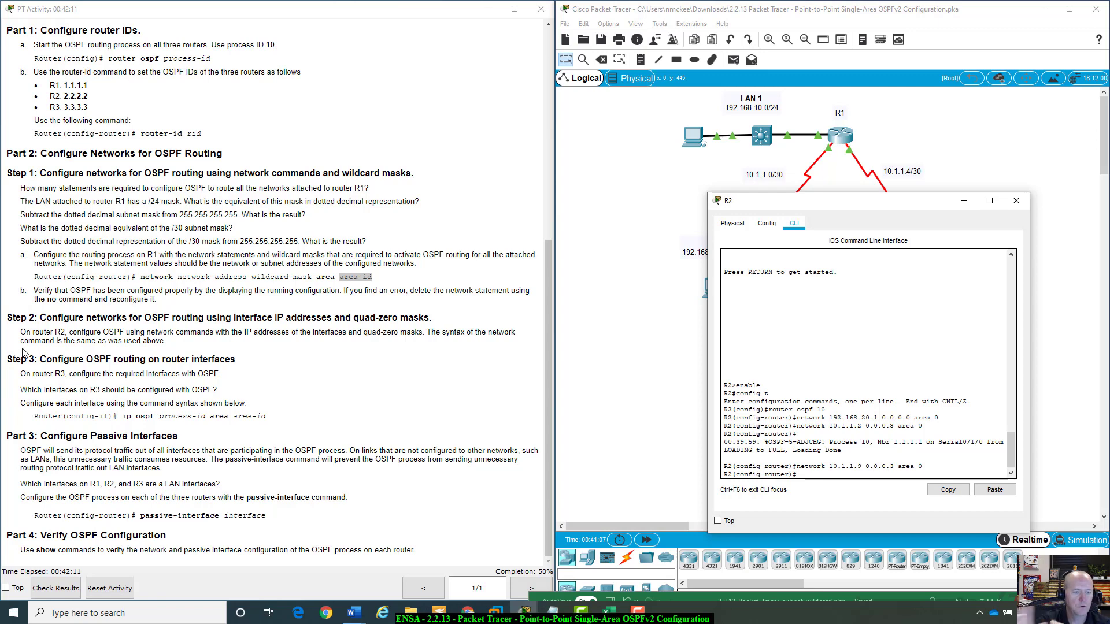
left_click(963, 202)
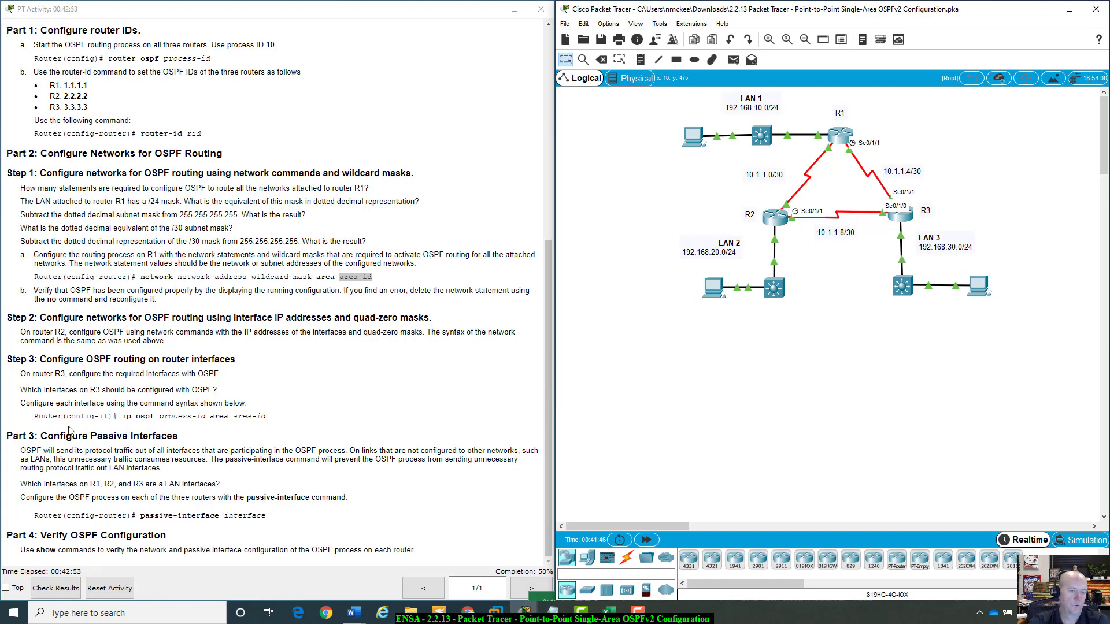
mouse_move(71, 416)
left_mouse_down()
mouse_move(109, 416)
mouse_move(68, 417)
left_mouse_up()
left_click(109, 416)
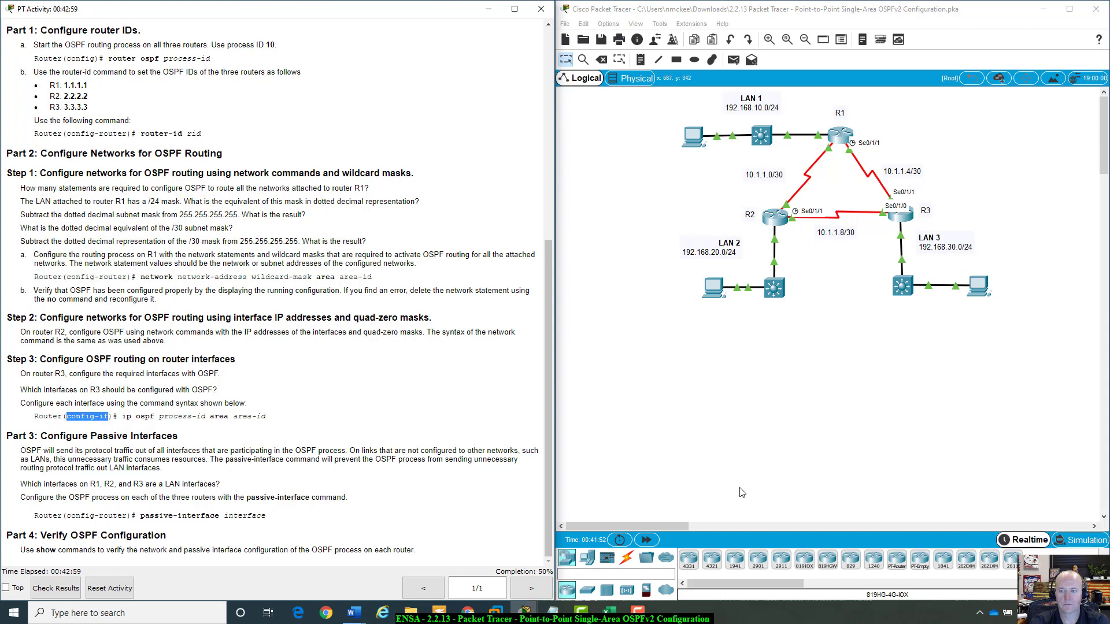
left_click(900, 218)
left_click_drag(854, 279, 830, 222)
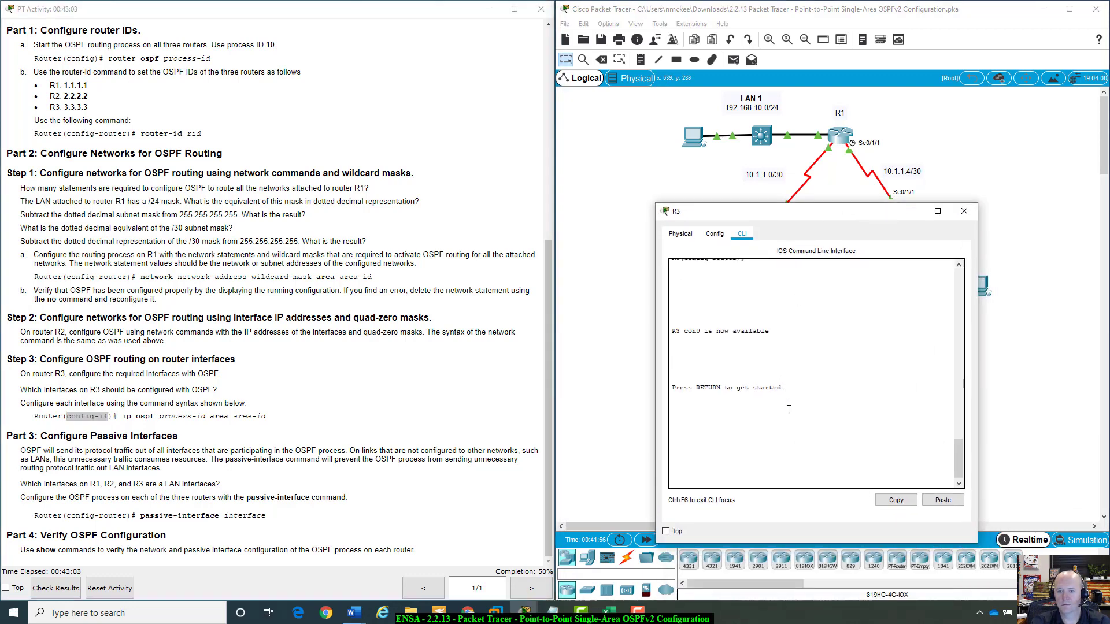
key("Return")
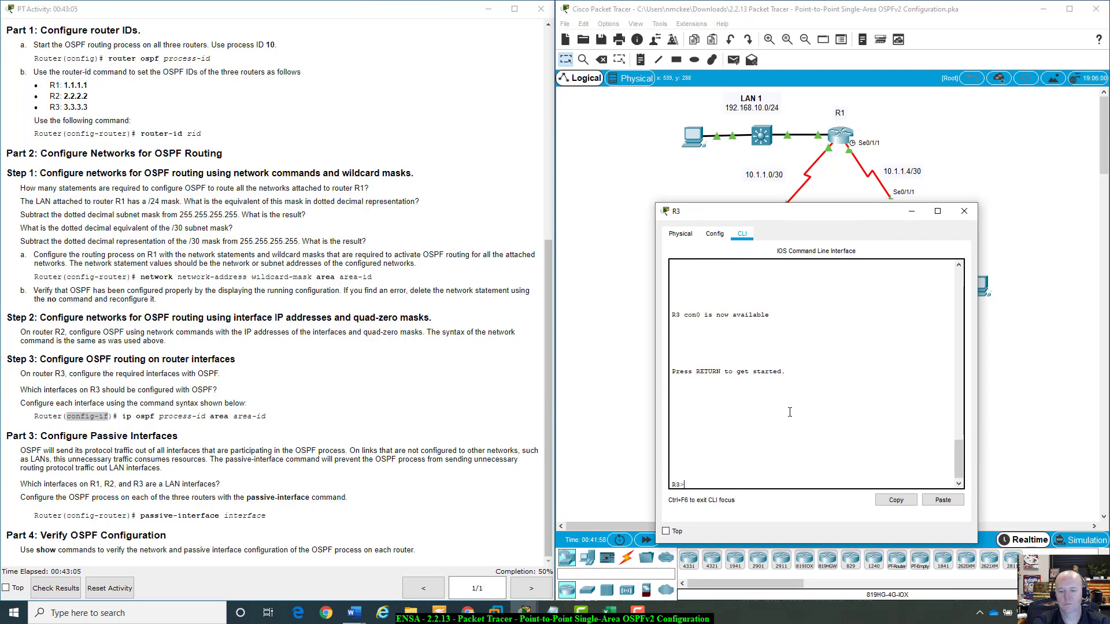
type("enable")
key("Return")
type("conf")
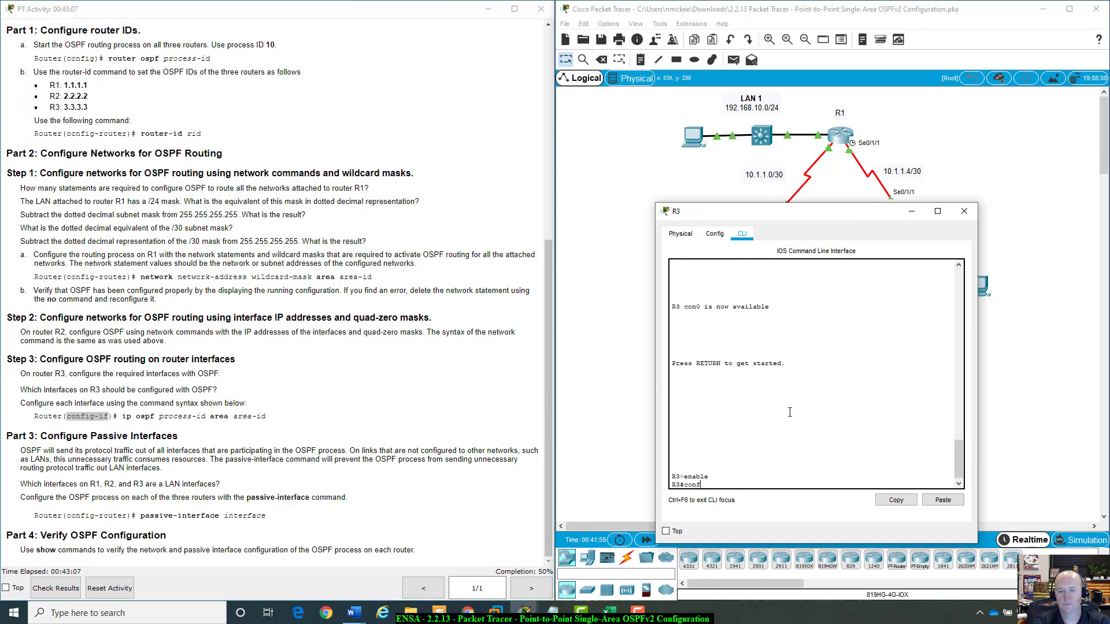
type("ig t")
key("Return")
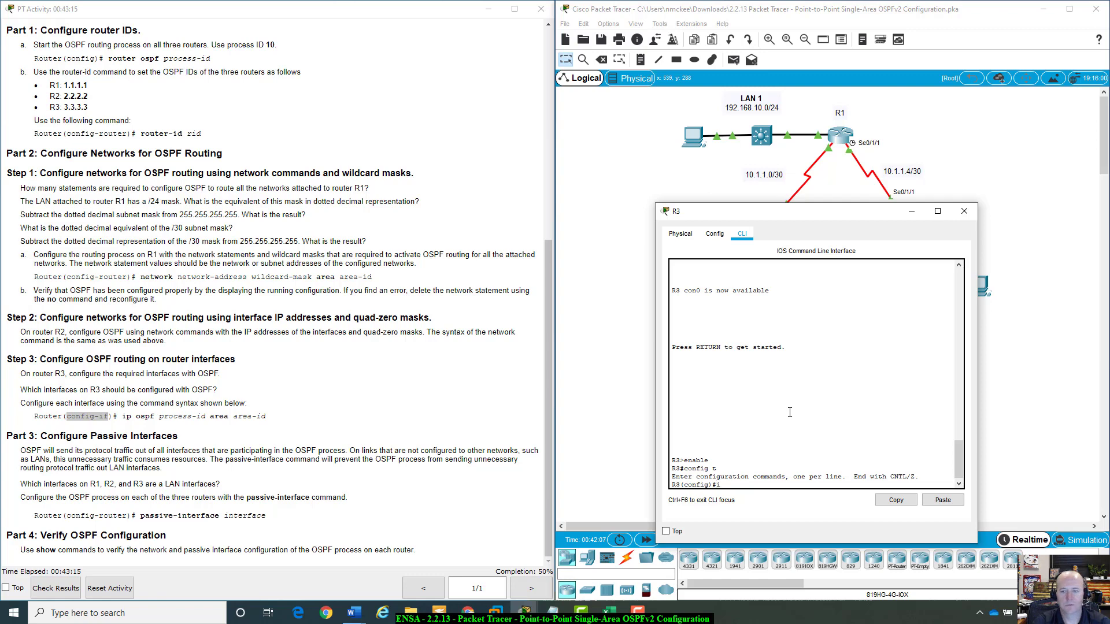
type("f ")
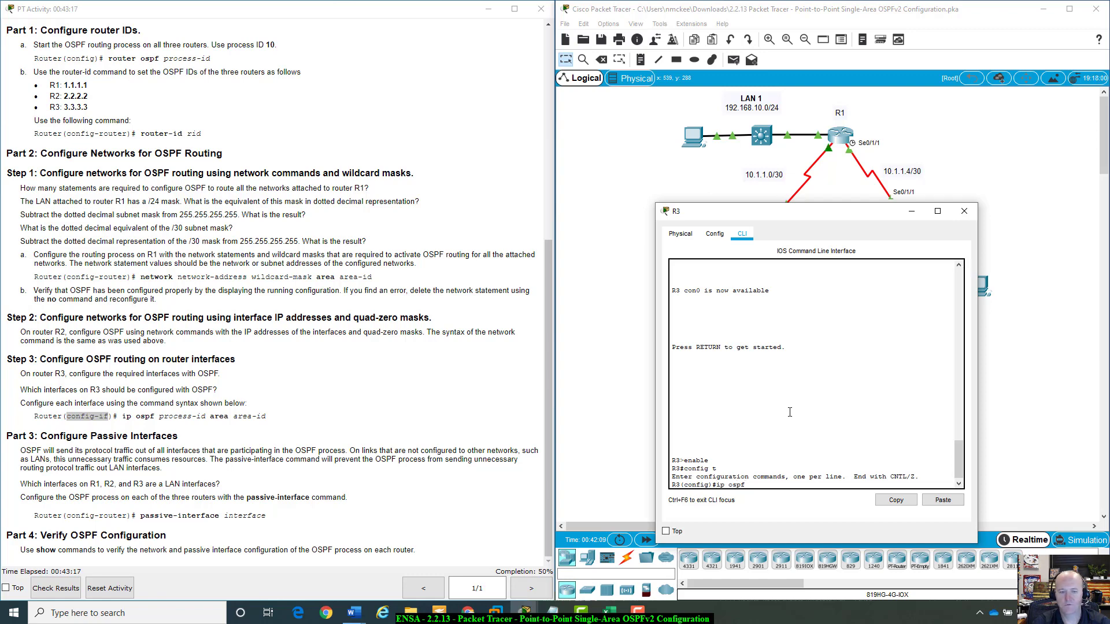
type("10")
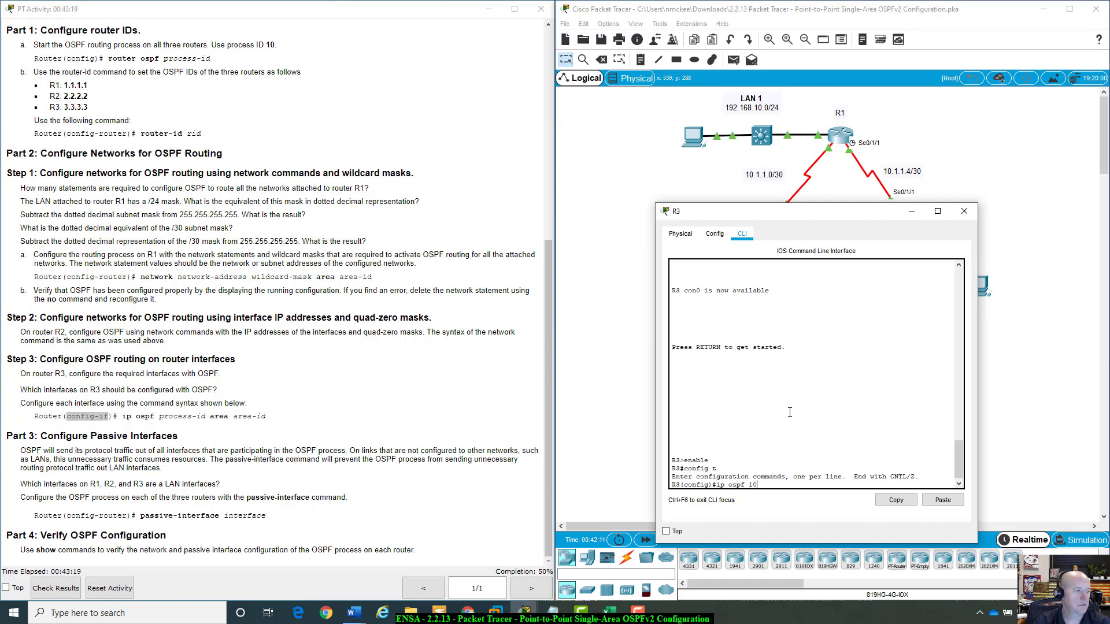
key("BackSpace")
key("BackSpace")
key("BackSpace")
key("BackSpace")
key("BackSpace")
key("BackSpace")
key("BackSpace")
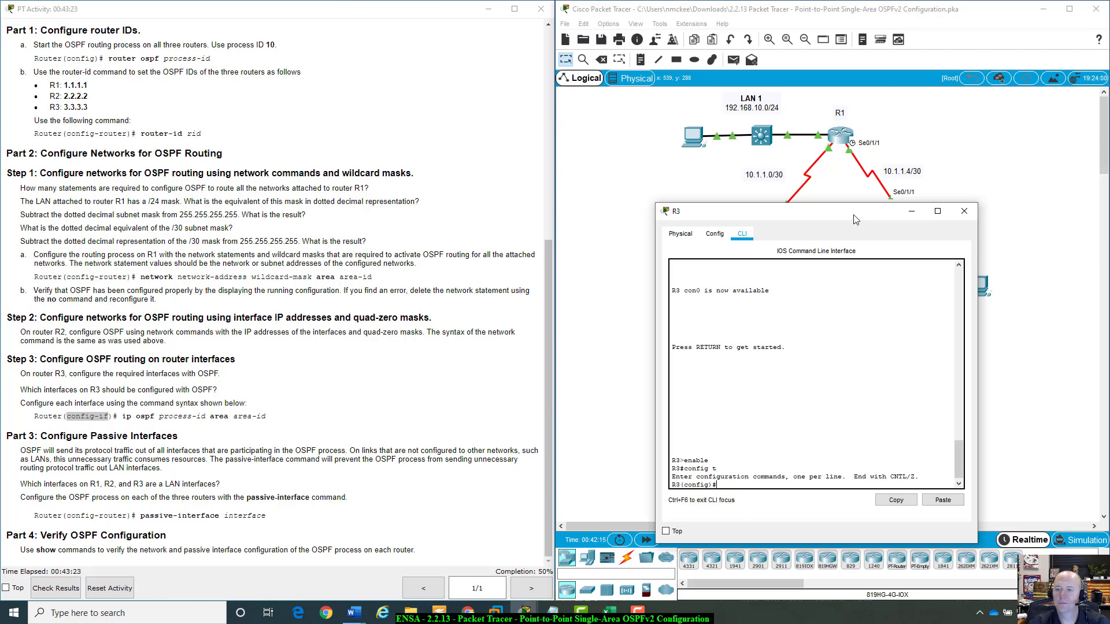
Enter interface configuration mode for G0/0/0 on R3, checking R3's interfaces in the addressing table.
left_click_drag(851, 222, 881, 243)
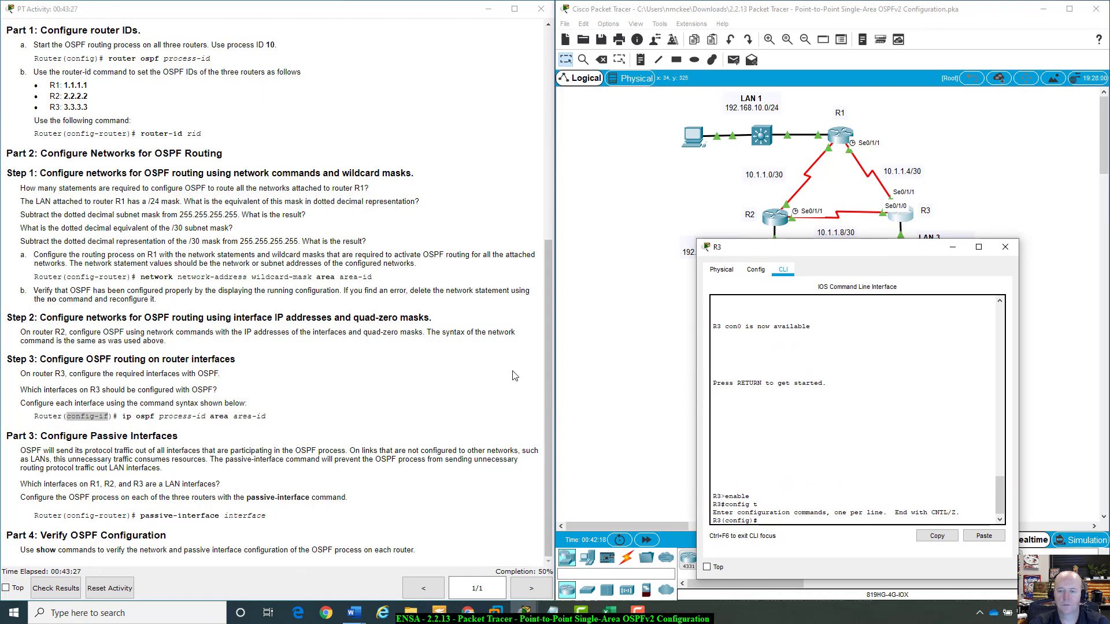
scroll(520, 367, "up", 1)
scroll(526, 366, "up", 5)
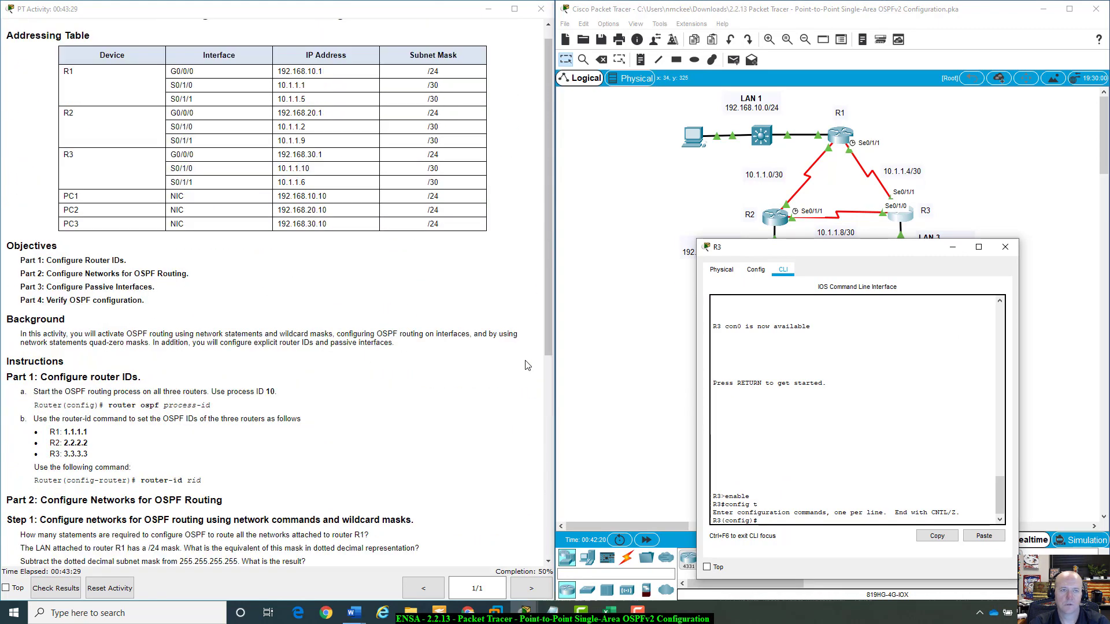
left_click_drag(844, 246, 184, 174)
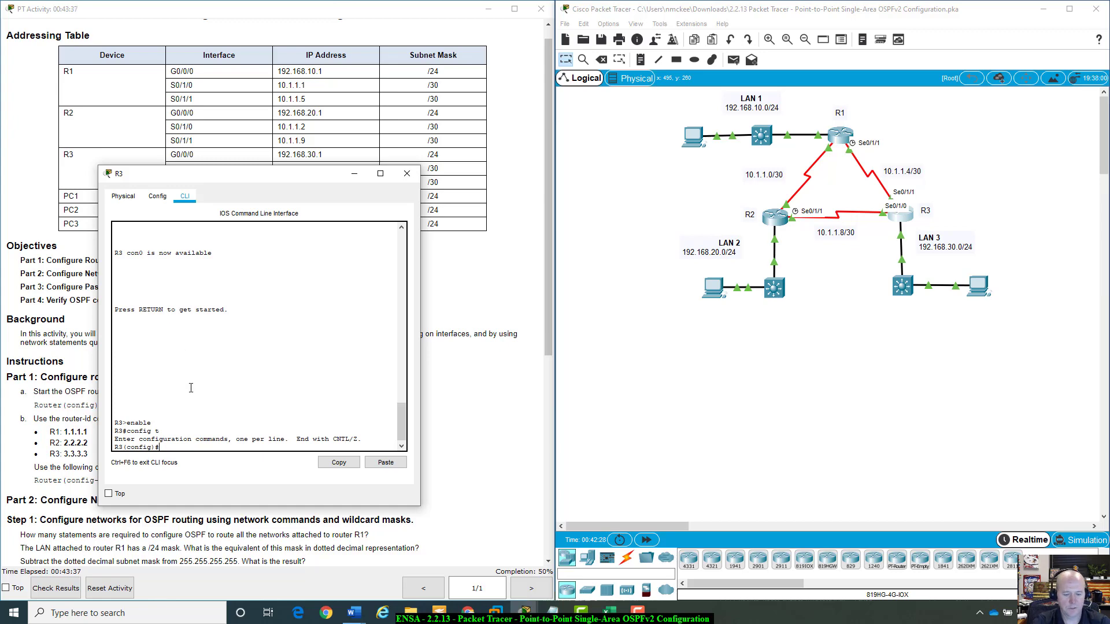
type("int")
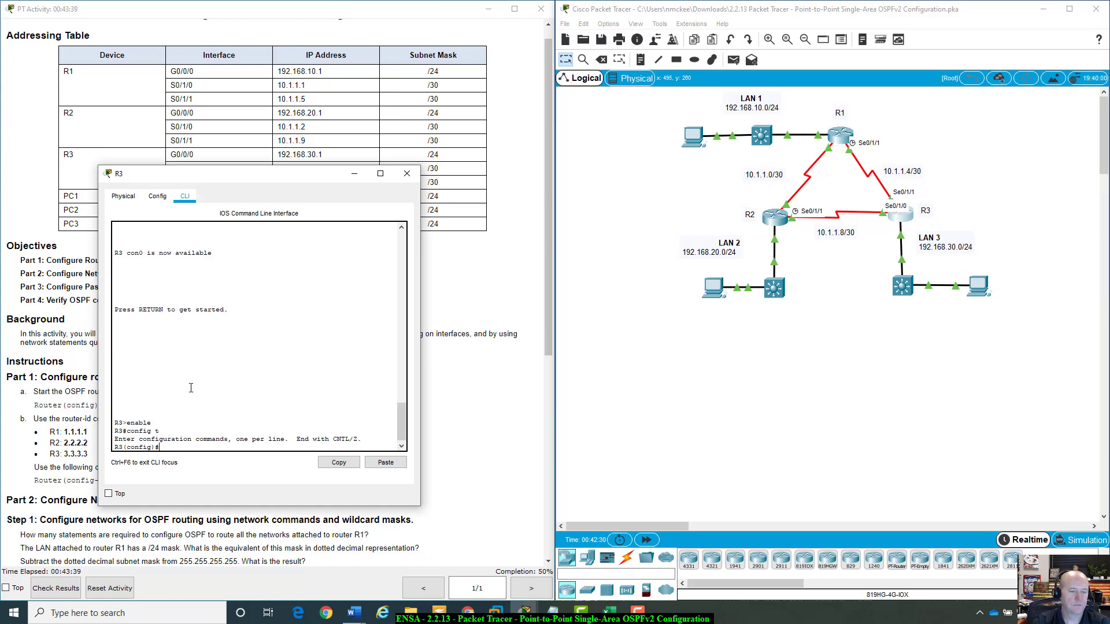
type(" g0/0/0")
key("Return")
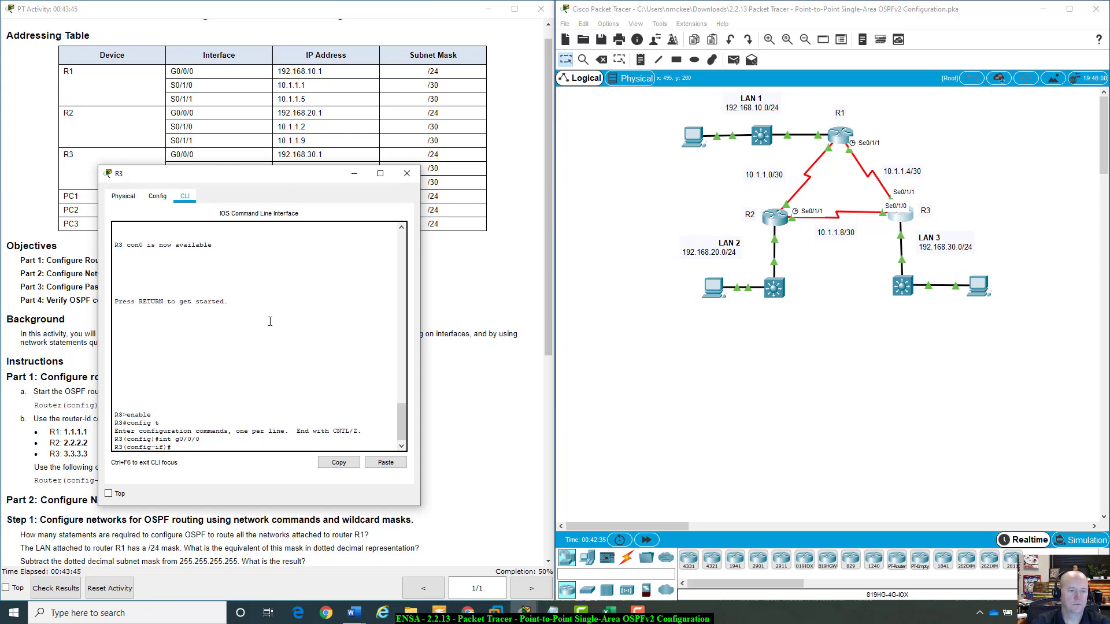
Enable OSPF on G0/0/0 with ip ospf 10 area 0, following the Step 3 command syntax.
scroll(488, 442, "down", 3)
scroll(488, 443, "down", 3)
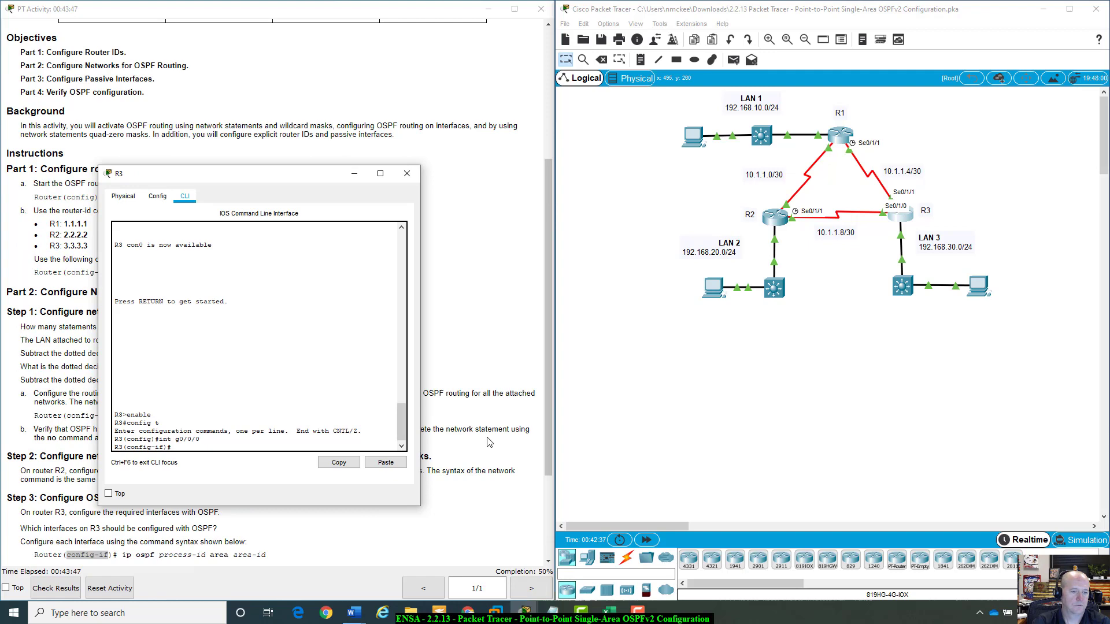
scroll(489, 442, "down", 1)
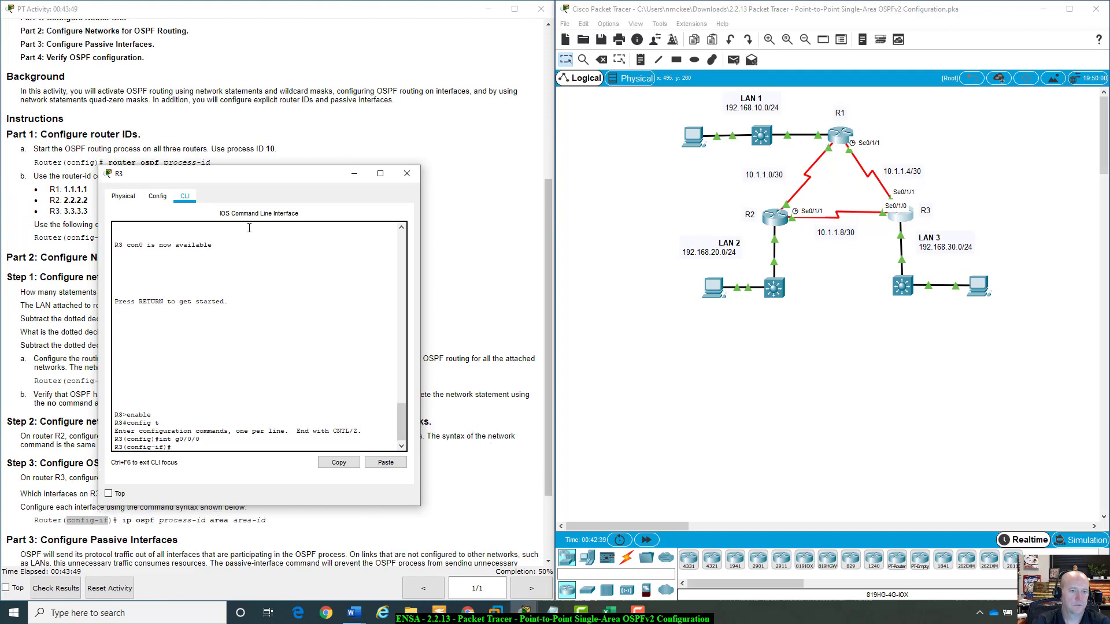
type("ip ospf")
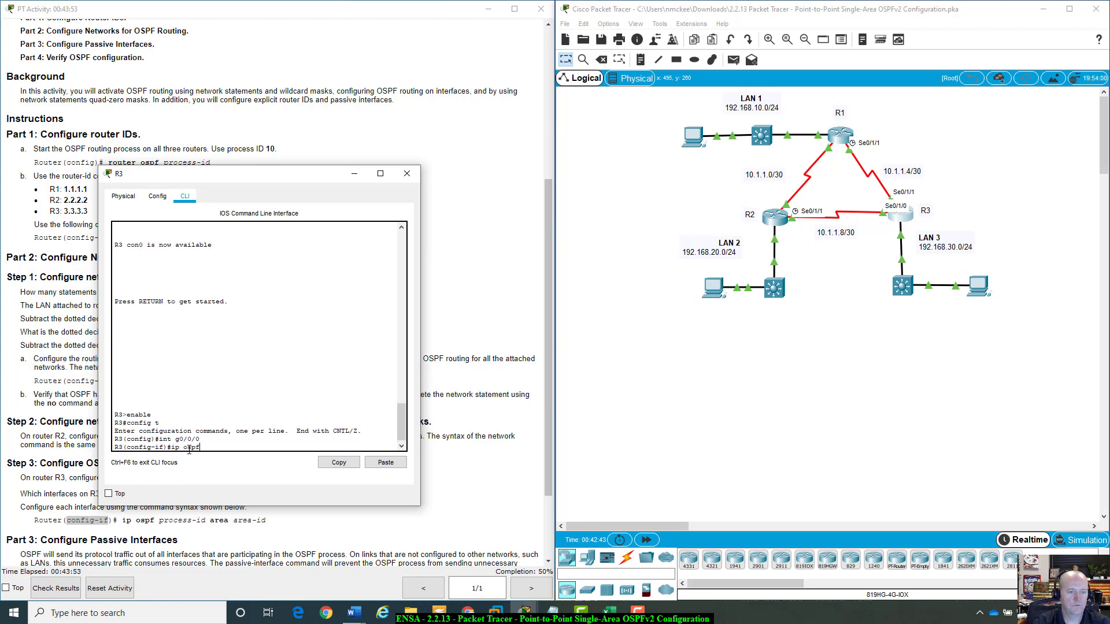
type(" 10 area 0")
key("Return")
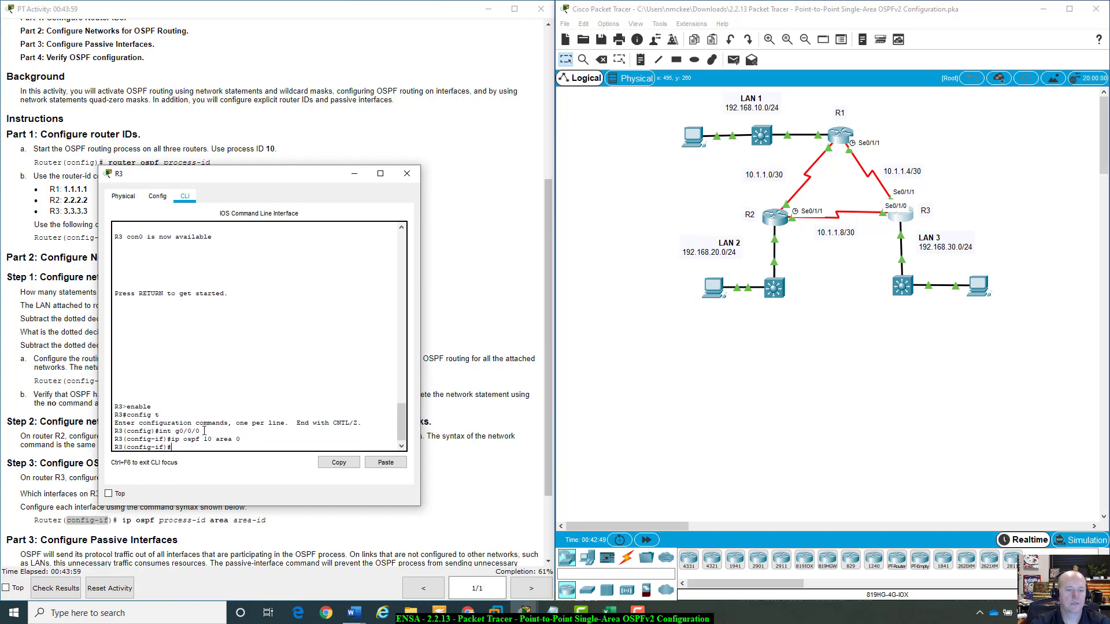
Switch R3's configuration to interface S0/1/0.
scroll(204, 430, "up", 4)
scroll(204, 430, "down", 4)
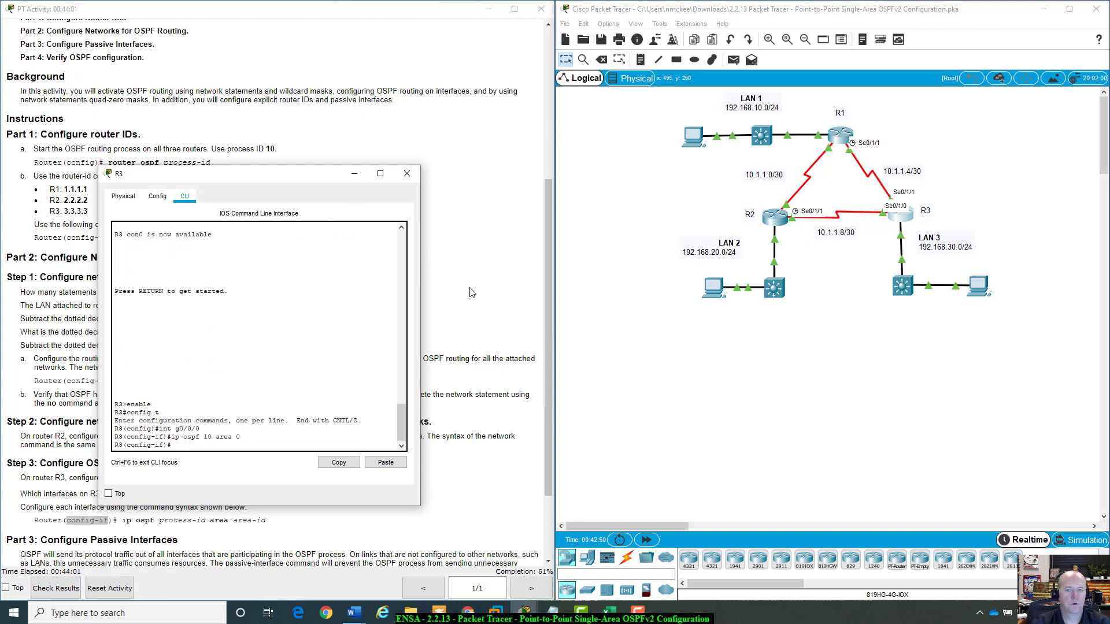
left_click_drag(324, 177, 850, 297)
left_click_drag(545, 216, 545, 65)
left_click_drag(789, 297, 299, 204)
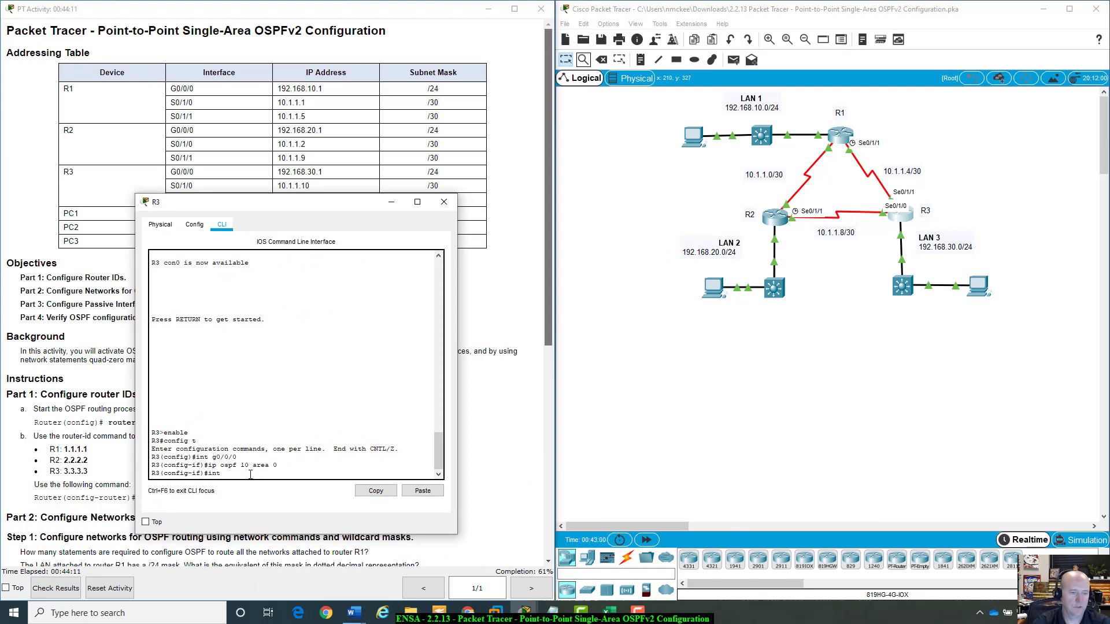
type("0")
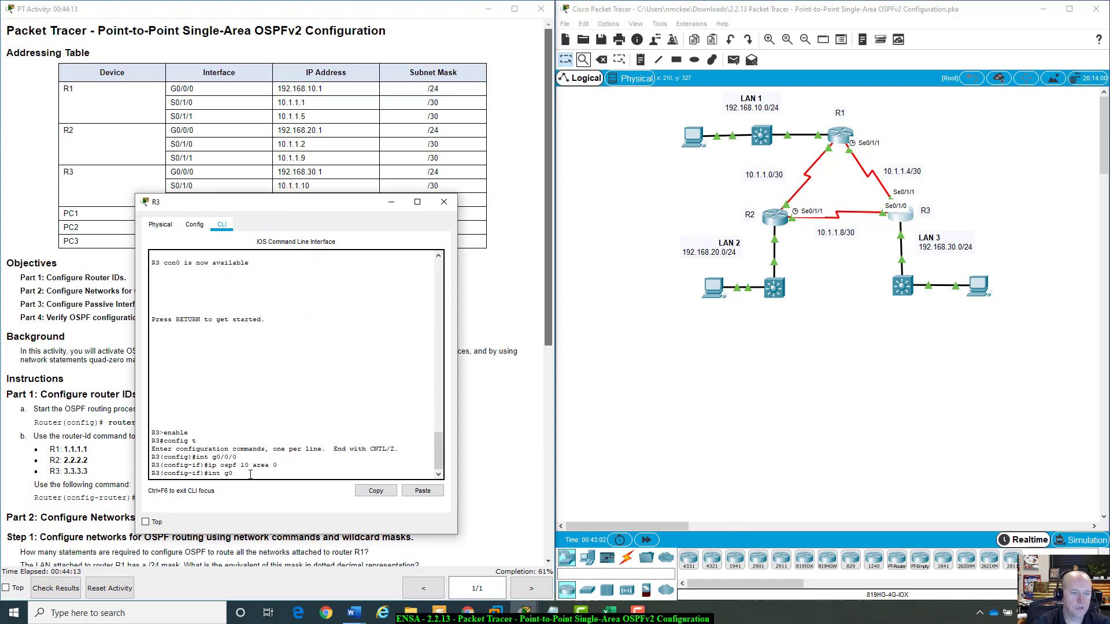
key("BackSpace")
key("BackSpace")
key("BackSpace")
key("Return")
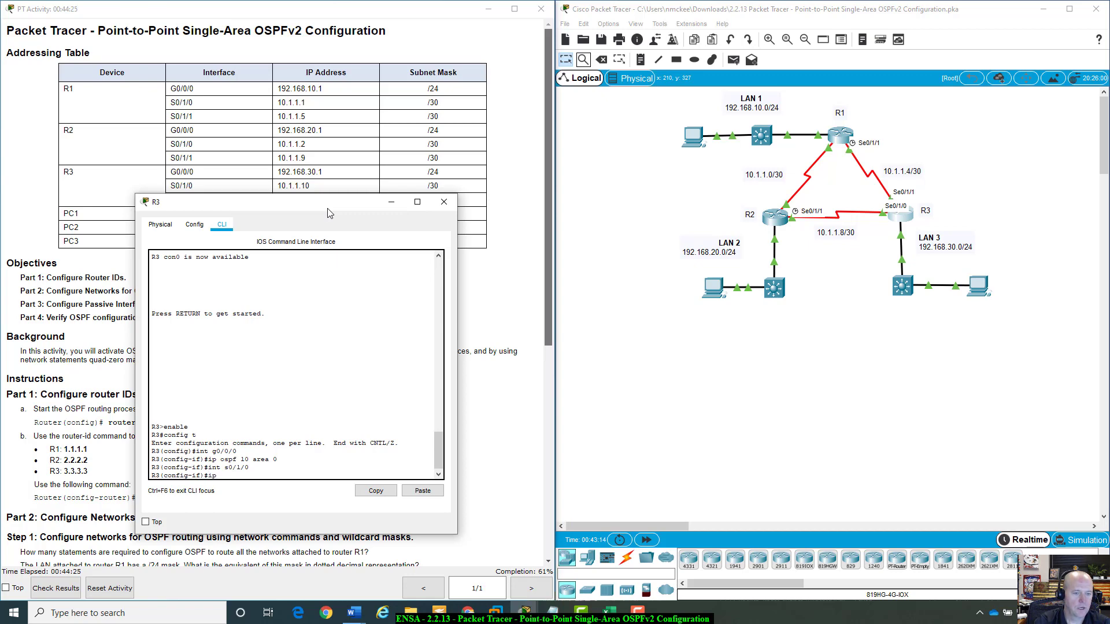
Enable OSPF on S0/1/0 with ip ospf 10 area 0.
type("pf 100 area 0")
key("Return")
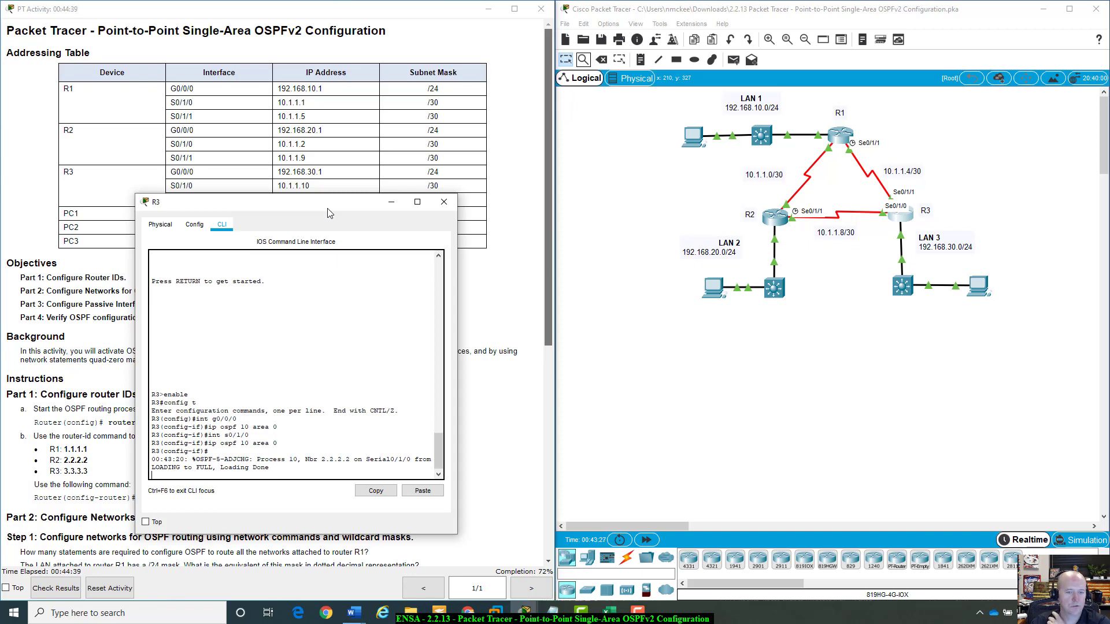
key("Return")
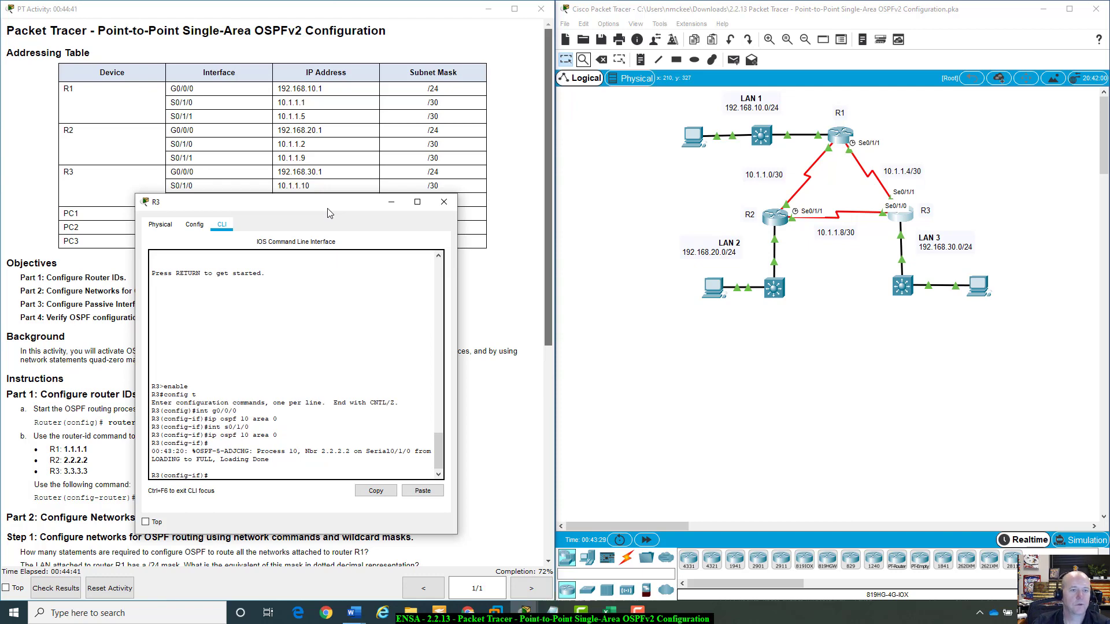
Switch to interface S0/1/1 on R3 and enable OSPF on it with ip ospf 10 area 0.
left_click_drag(333, 210, 332, 228)
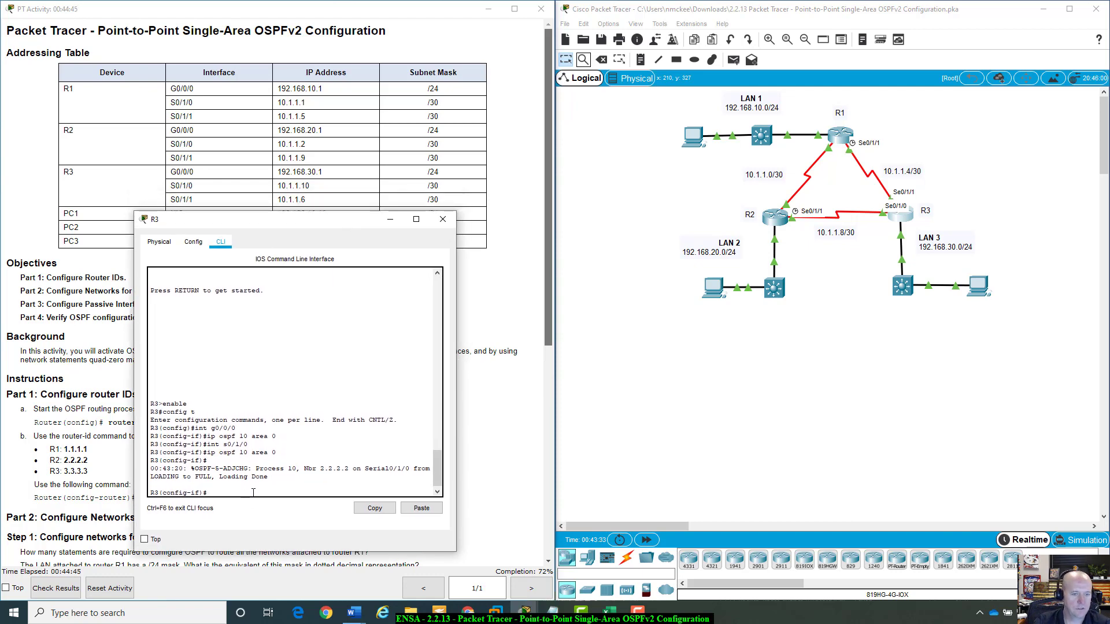
type("int s0")
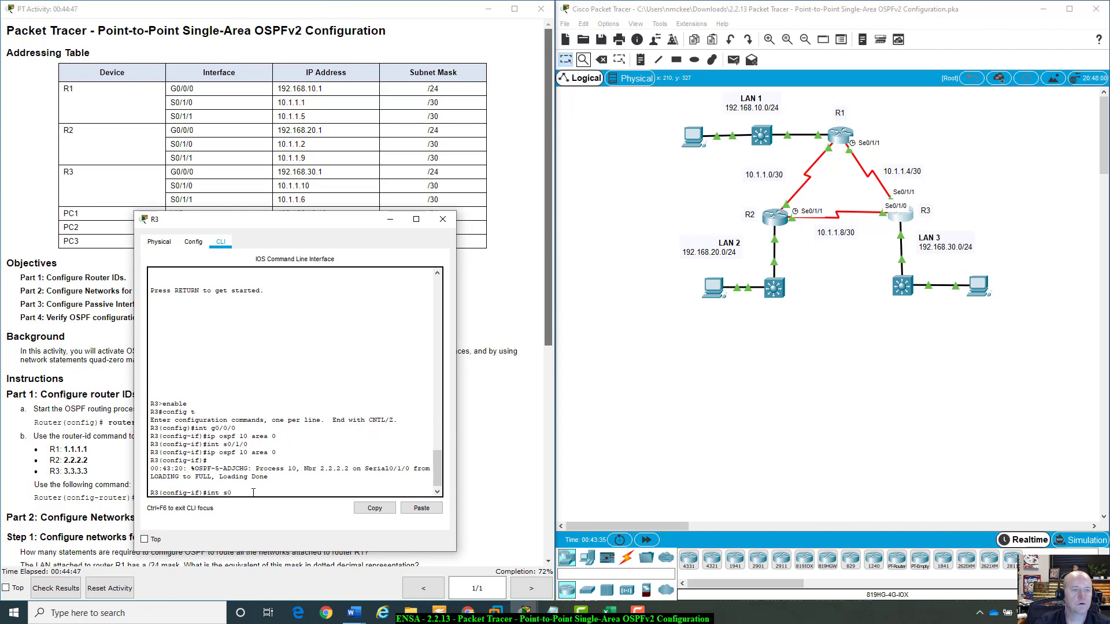
type("/1/1/1")
key("Return")
type("ip")
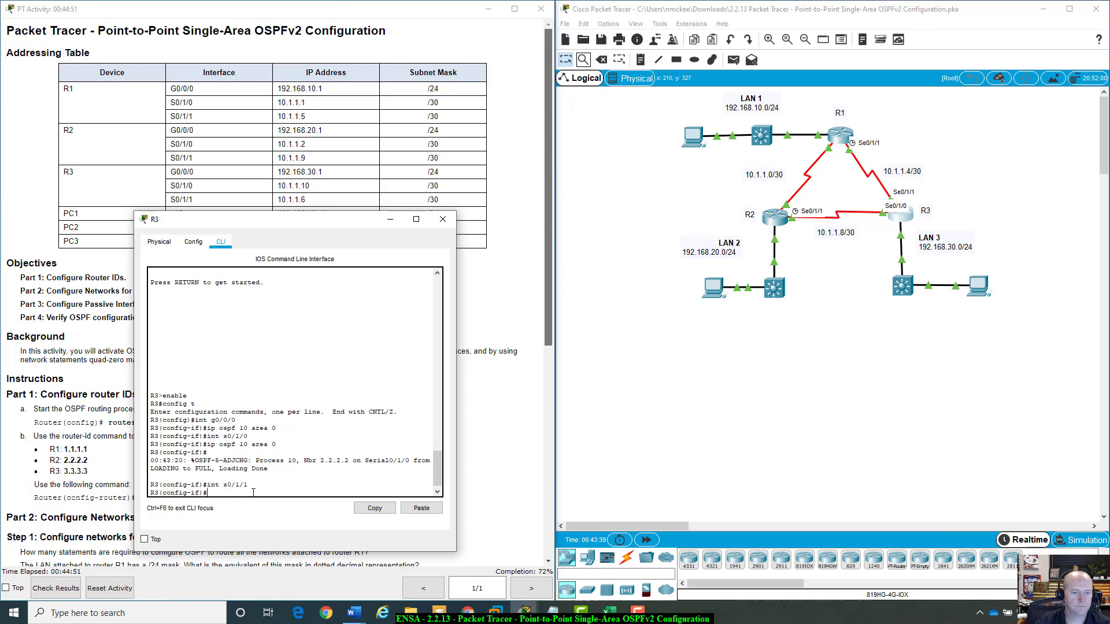
type(" osp")
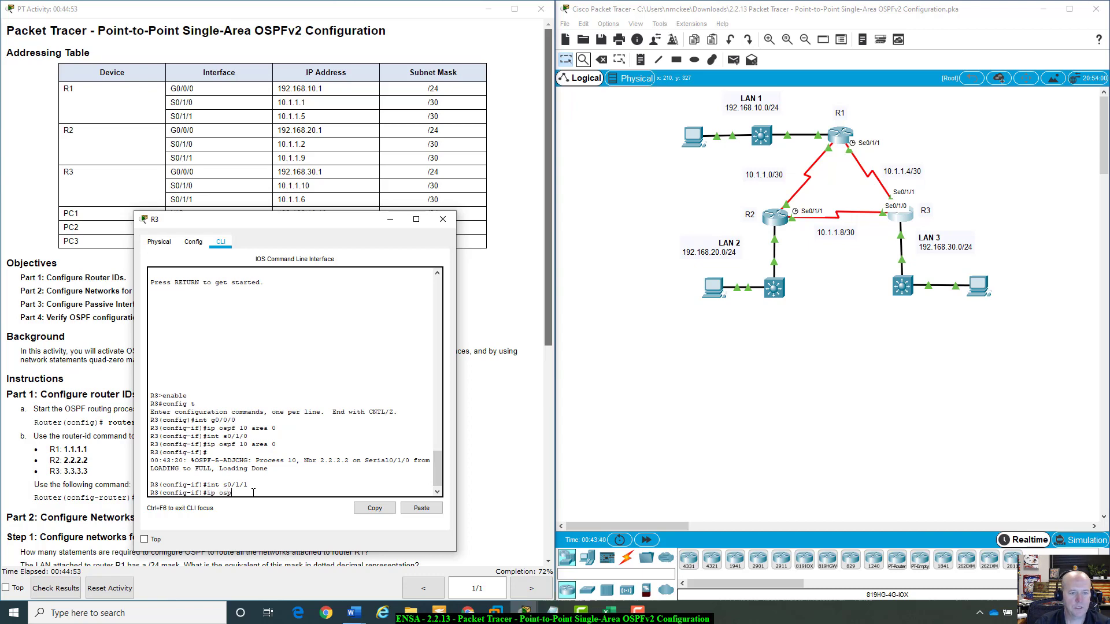
type("f 10 area 0")
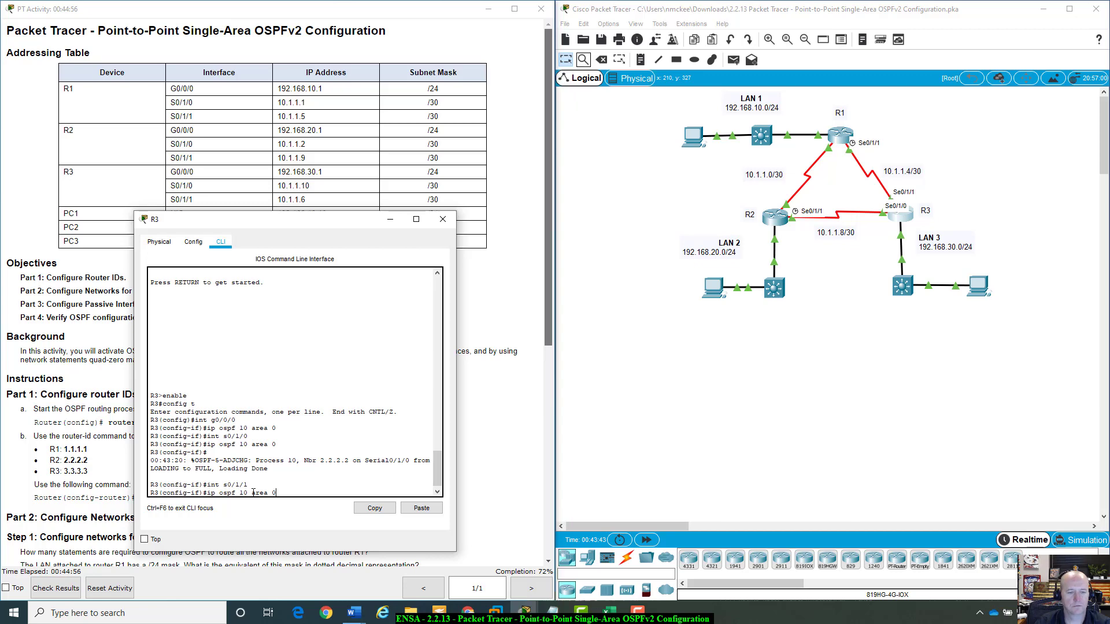
key("Return")
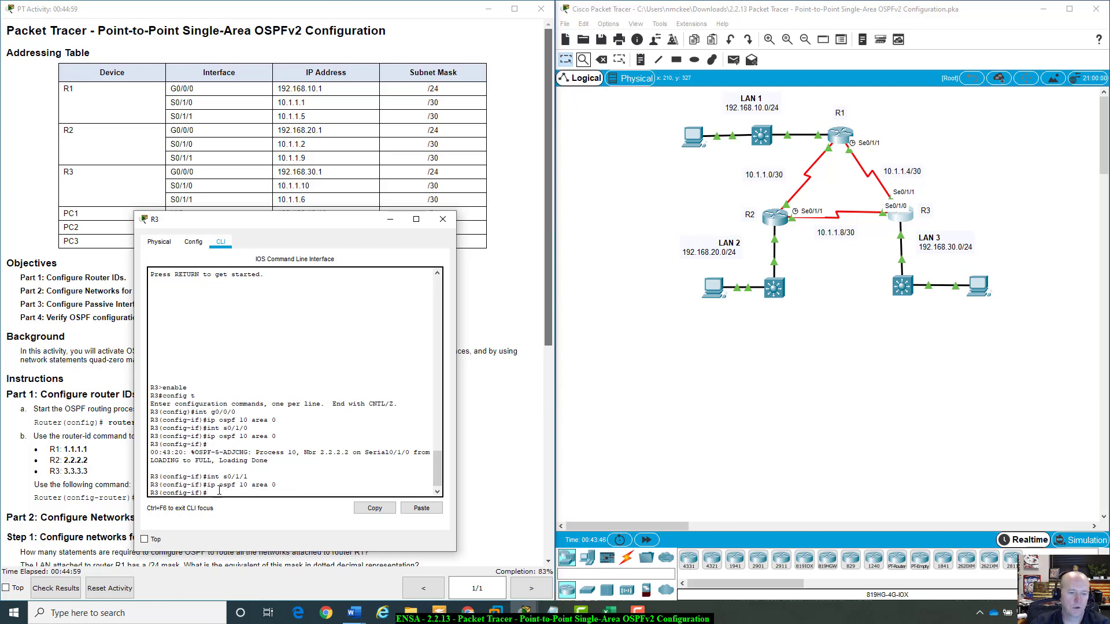
Review the interface-level ip ospf command syntax in the Step 3 instructions.
double_click(243, 461)
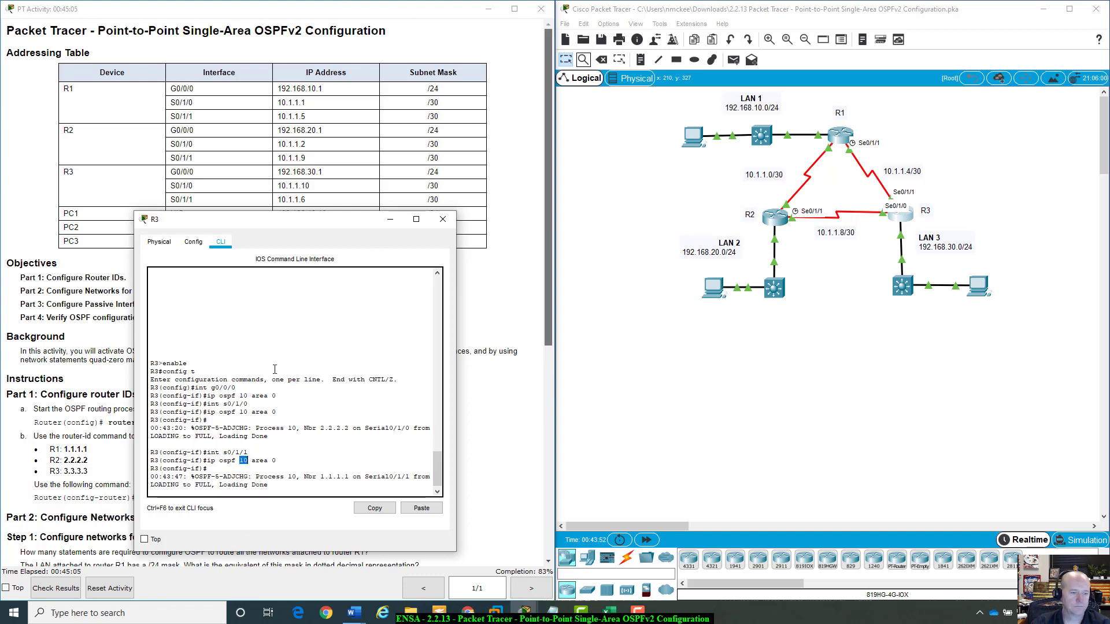
scroll(551, 227, "down", 5)
left_click_drag(550, 228, 555, 144)
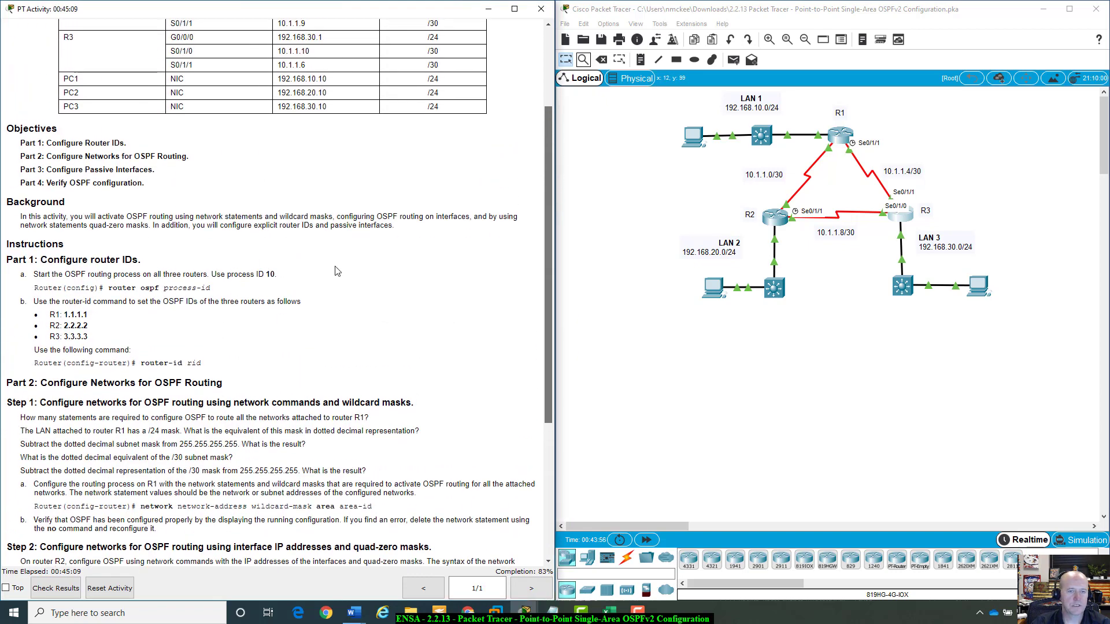
scroll(550, 205, "down", 2)
scroll(547, 322, "down", 2)
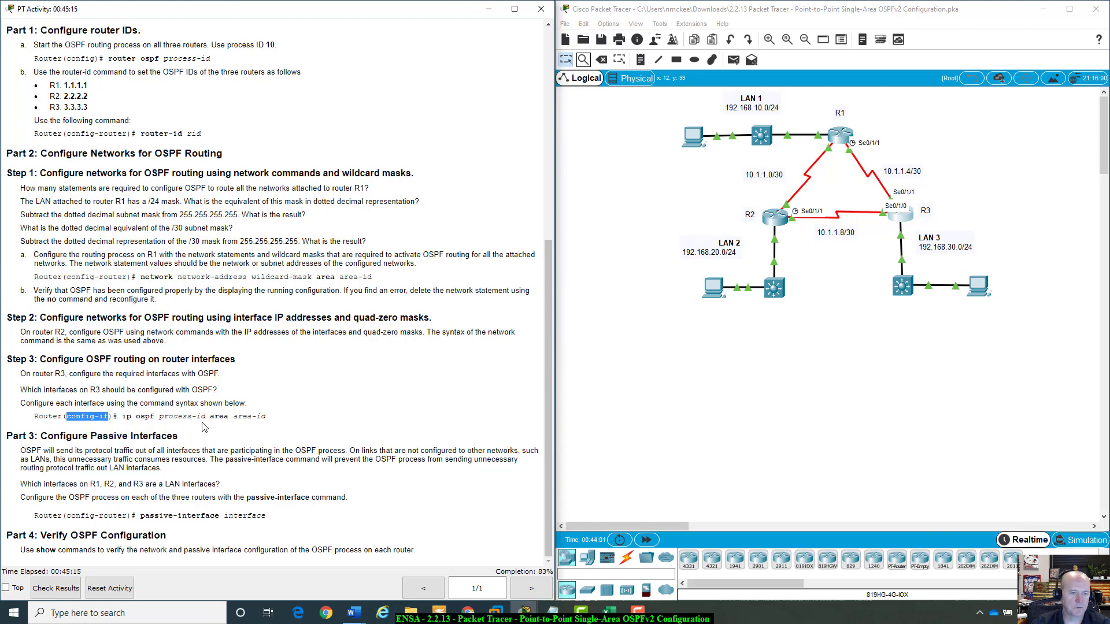
left_click_drag(210, 416, 270, 419)
left_click(160, 415)
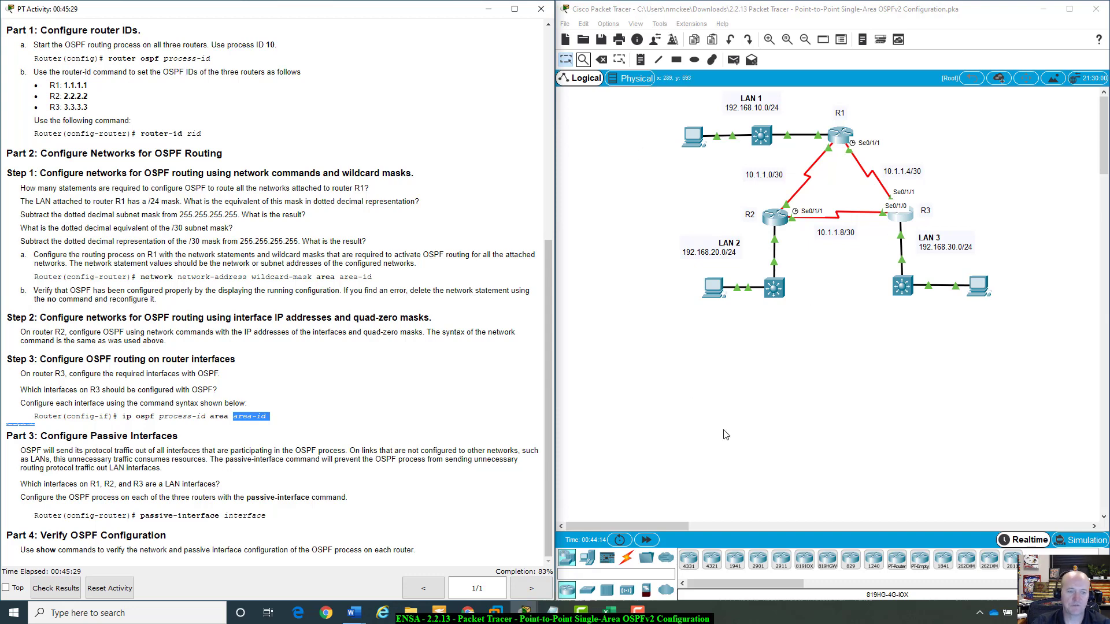
left_click(298, 429)
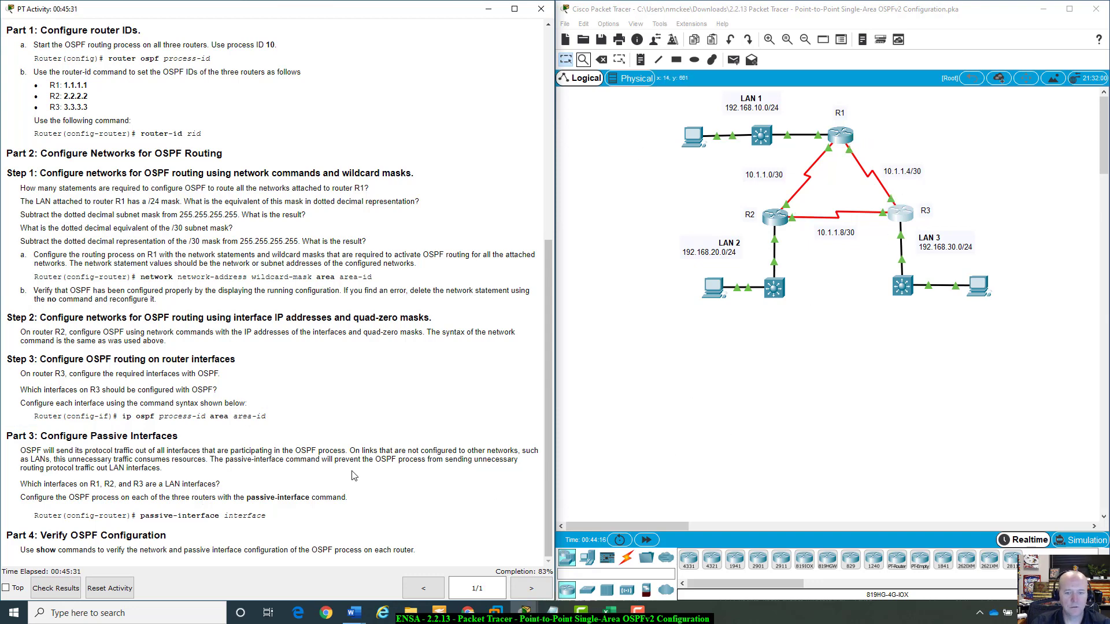
Reopen R3's CLI and recall and re-enter ip ospf 10 area 0 on S0/1/1.
left_click(900, 213)
left_click_drag(317, 224, 761, 143)
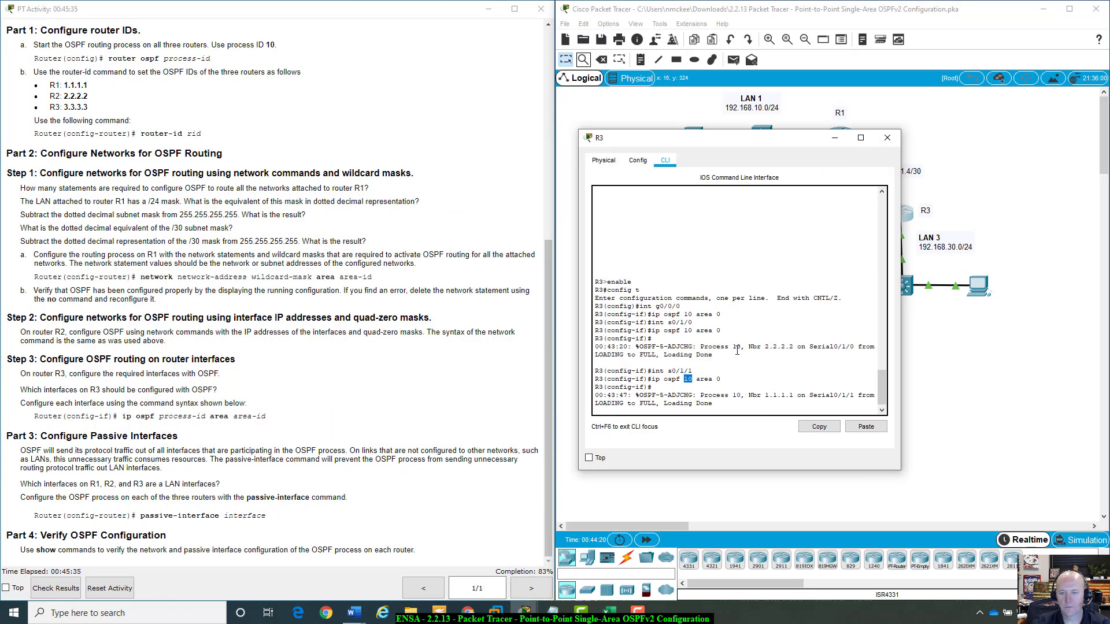
key("Up")
key("Return")
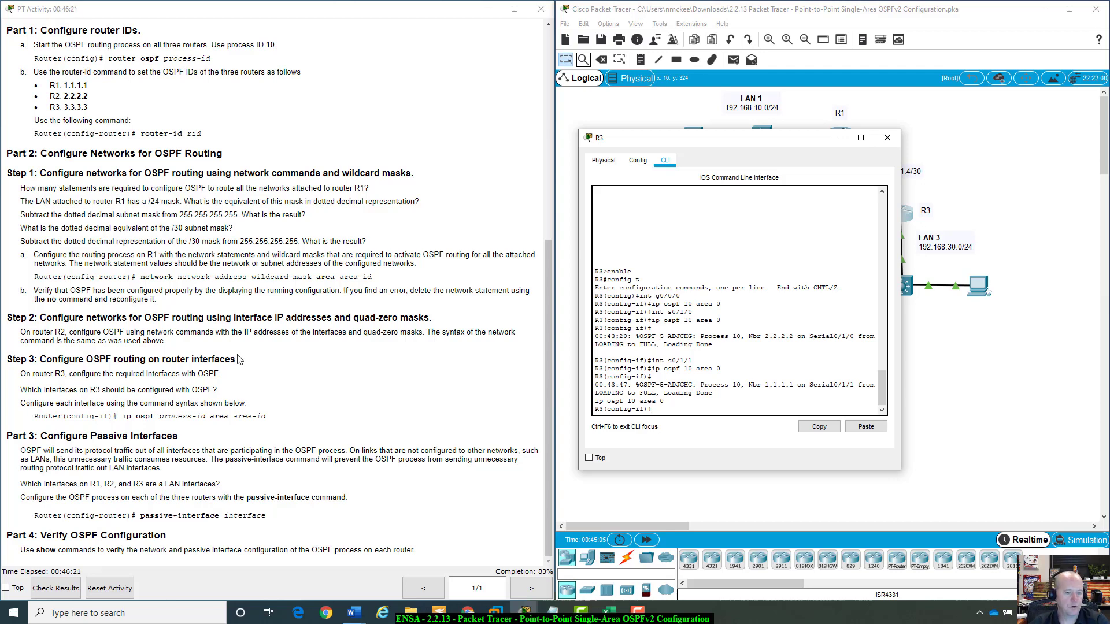
Close R3's window and open R1's CLI.
left_click_drag(780, 140, 884, 358)
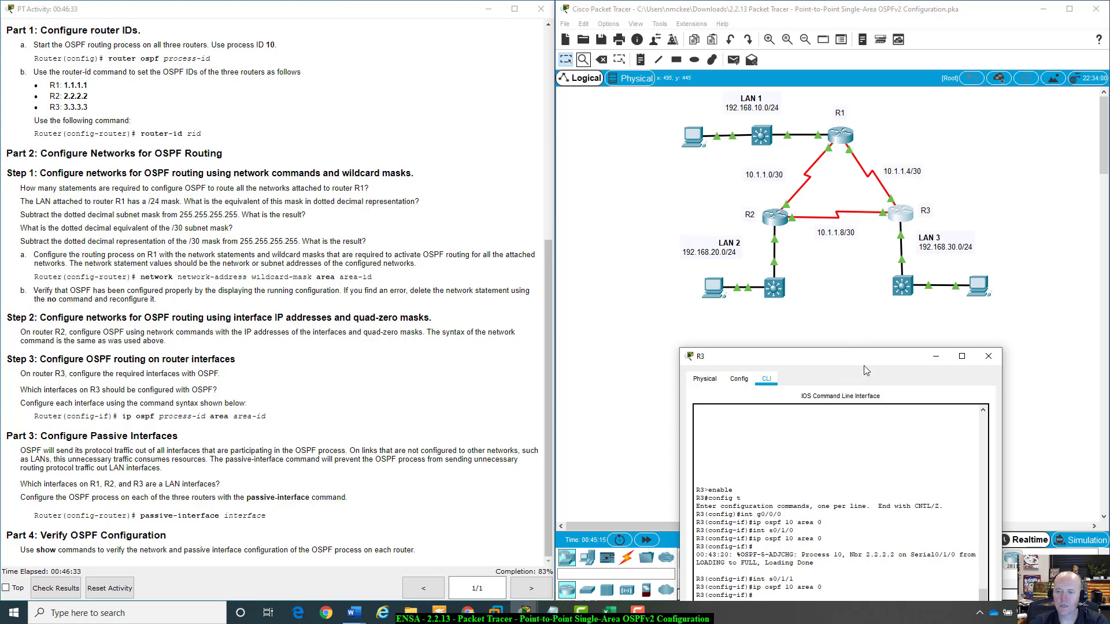
left_click_drag(874, 361, 834, 358)
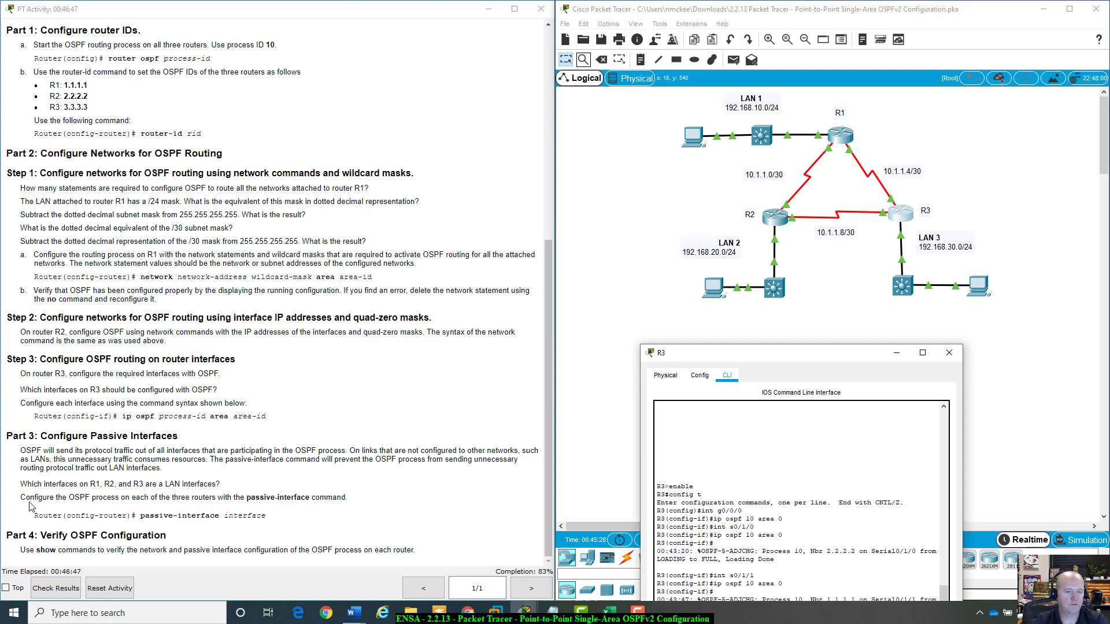
left_click(949, 353)
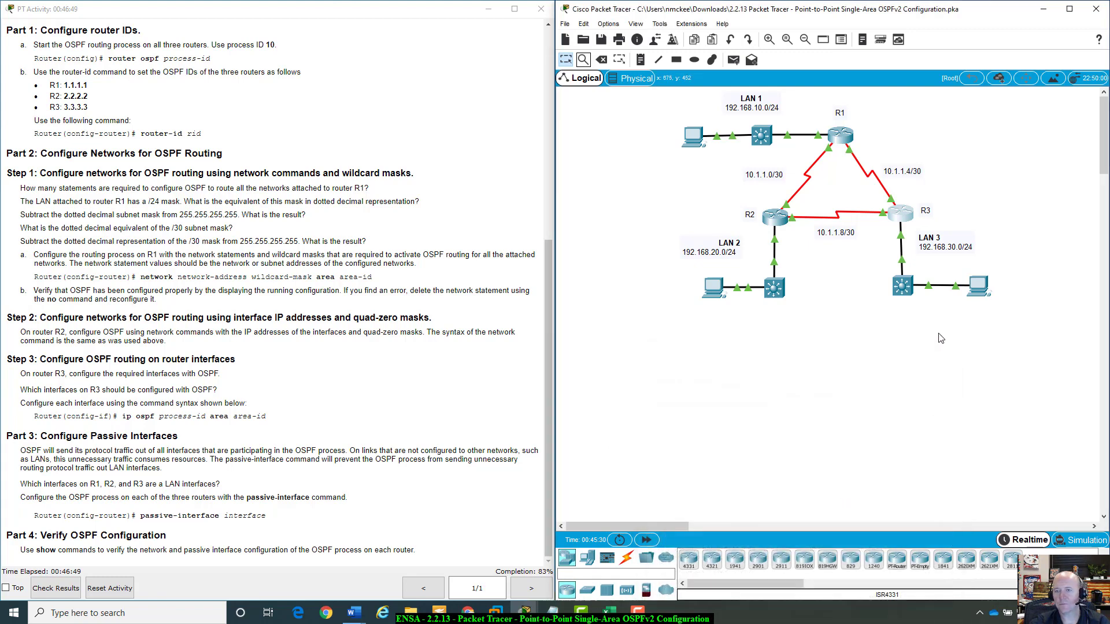
left_click(840, 136)
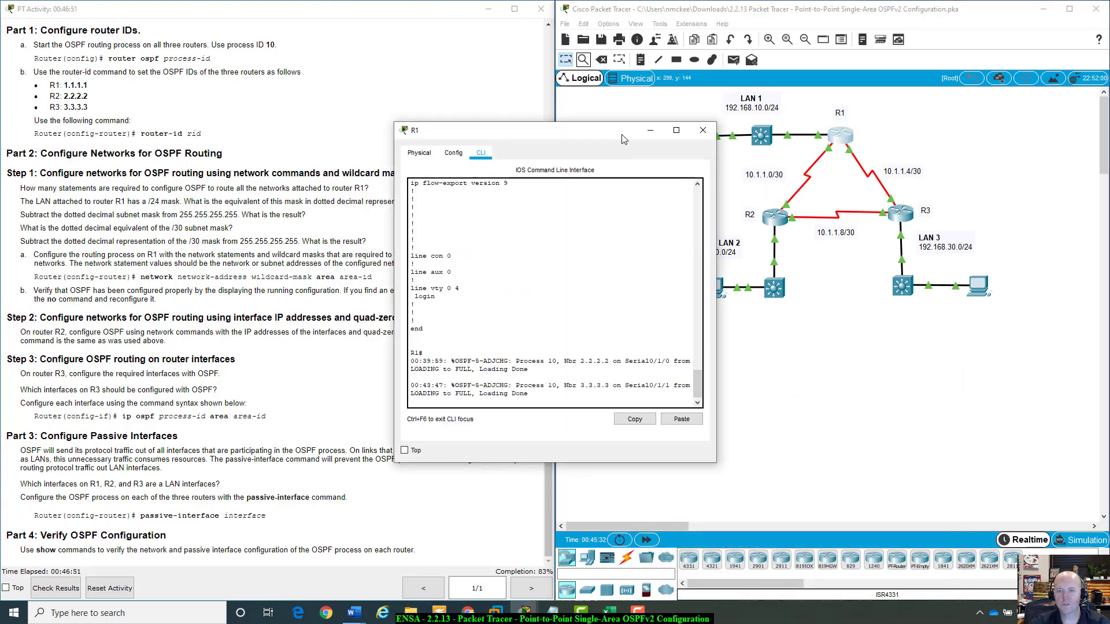
Reposition R1's CLI window and review R1's interfaces in the addressing table.
left_click_drag(491, 130, 710, 202)
left_click(753, 447)
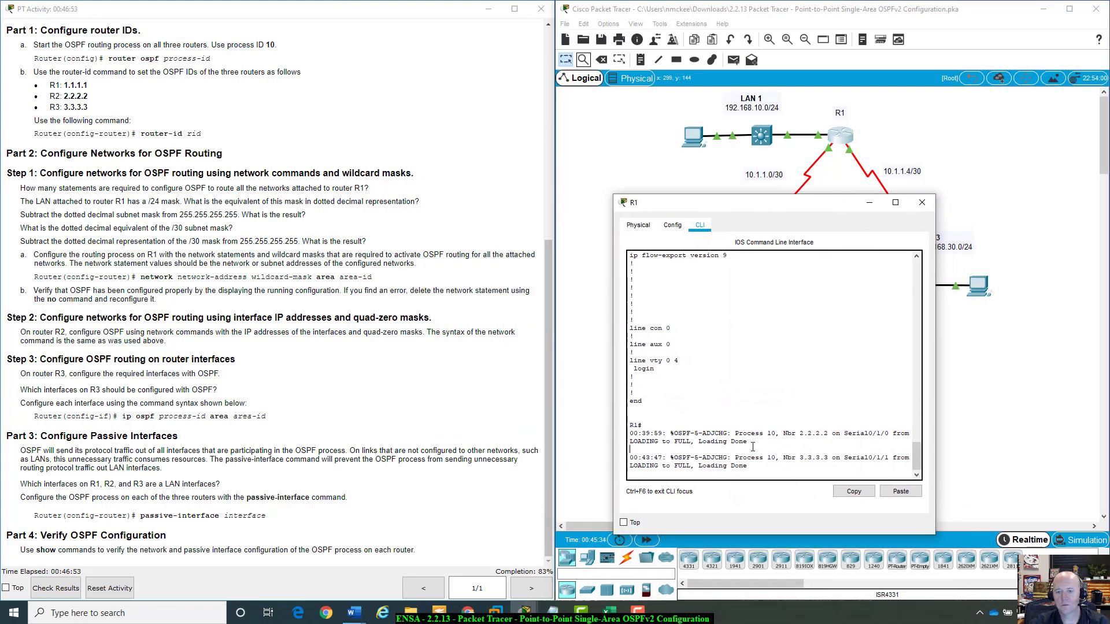
key("Return")
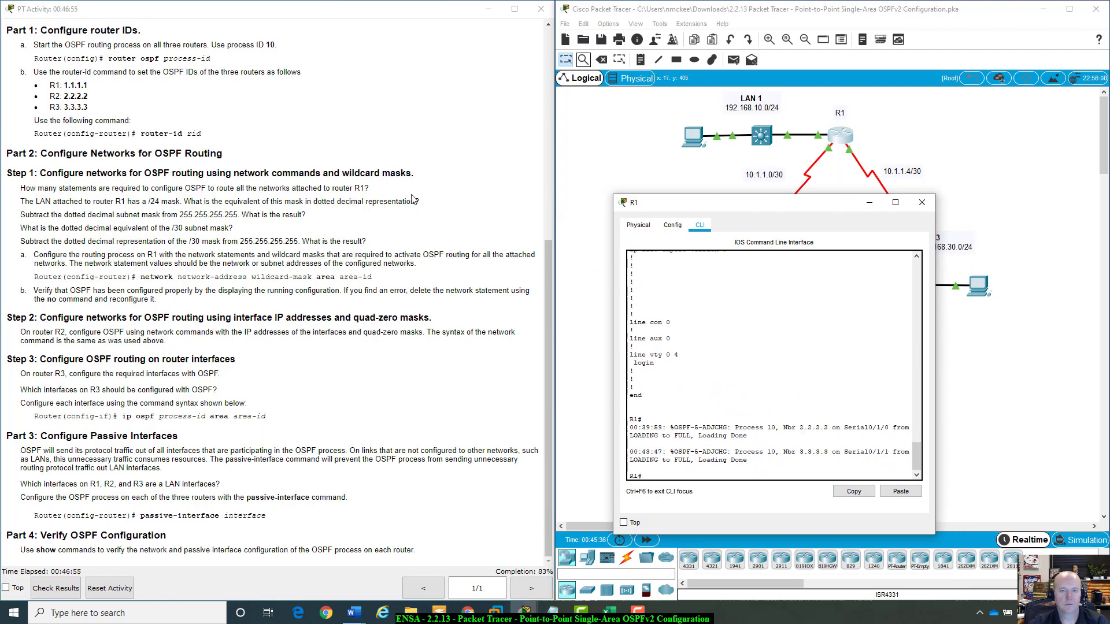
scroll(454, 185, "up", 3)
scroll(453, 185, "up", 3)
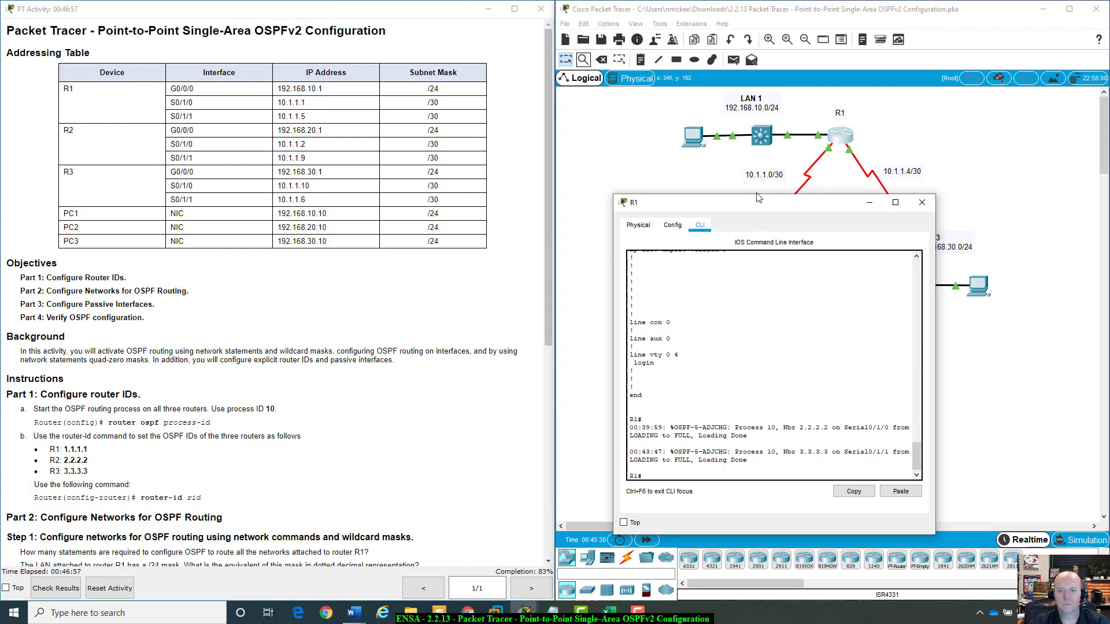
left_click_drag(757, 207, 292, 109)
Try to select interface G0/0/0 with int g0/0/0 from privileged EXEC mode.
type("i")
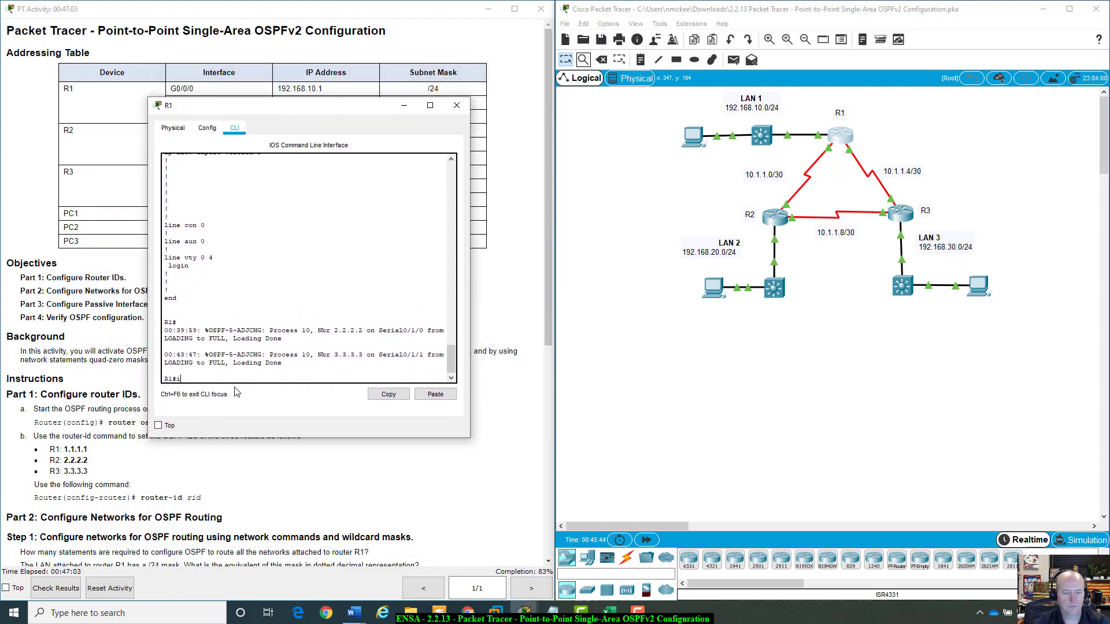
type("nt g0/0")
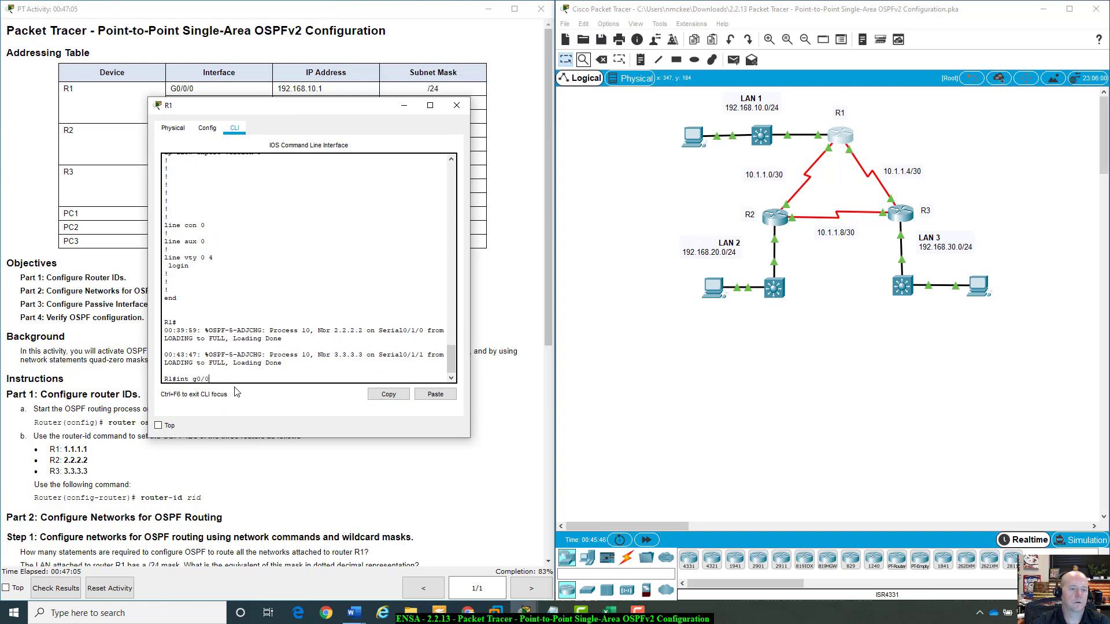
type("/0")
key("Return")
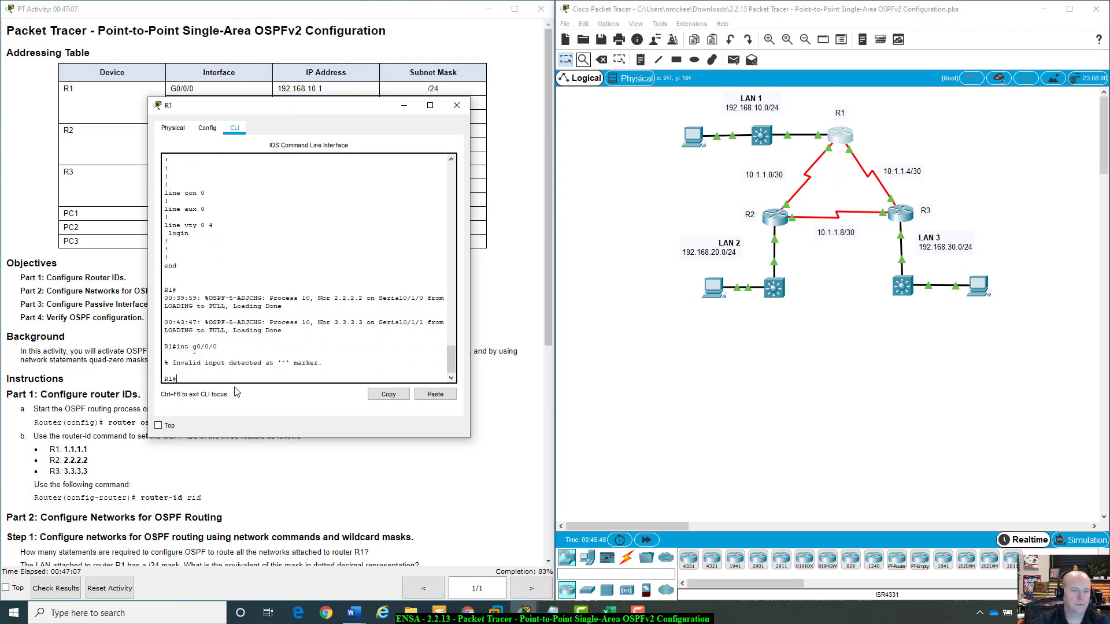
Enter global configuration mode on R1, enter interface G0/0/0, and exit back to global configuration.
type("config t")
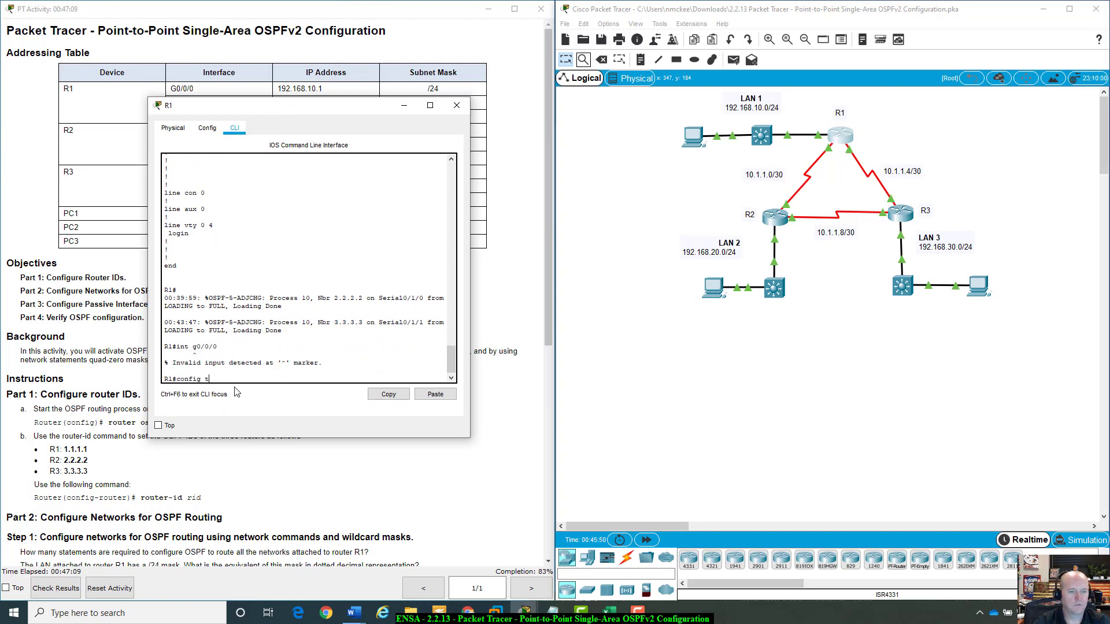
key("Return")
type("int ")
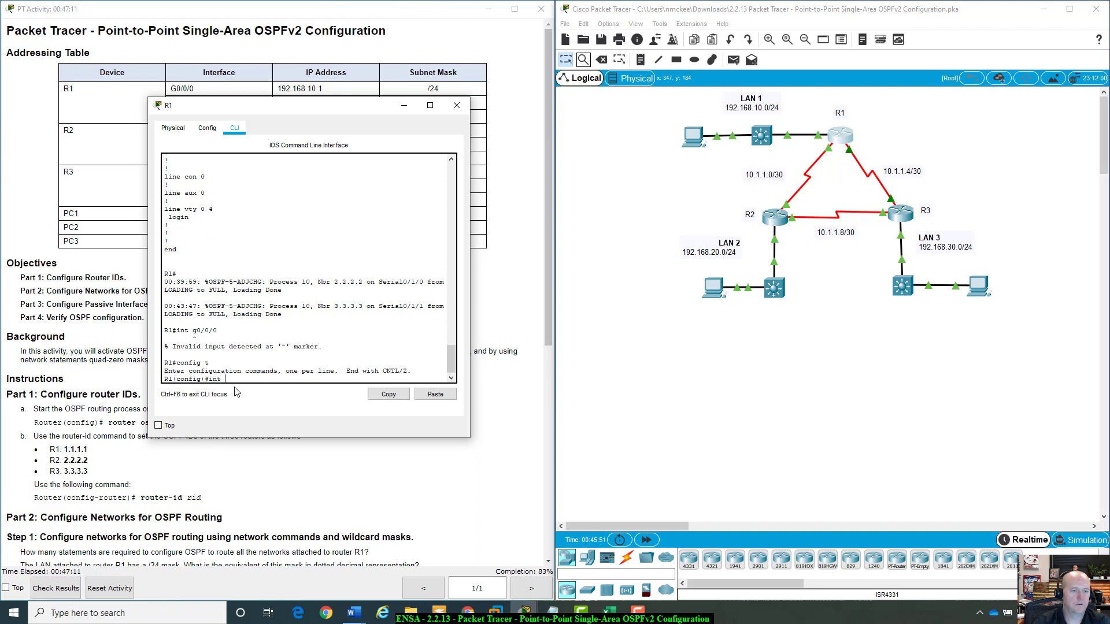
type("g0/0")
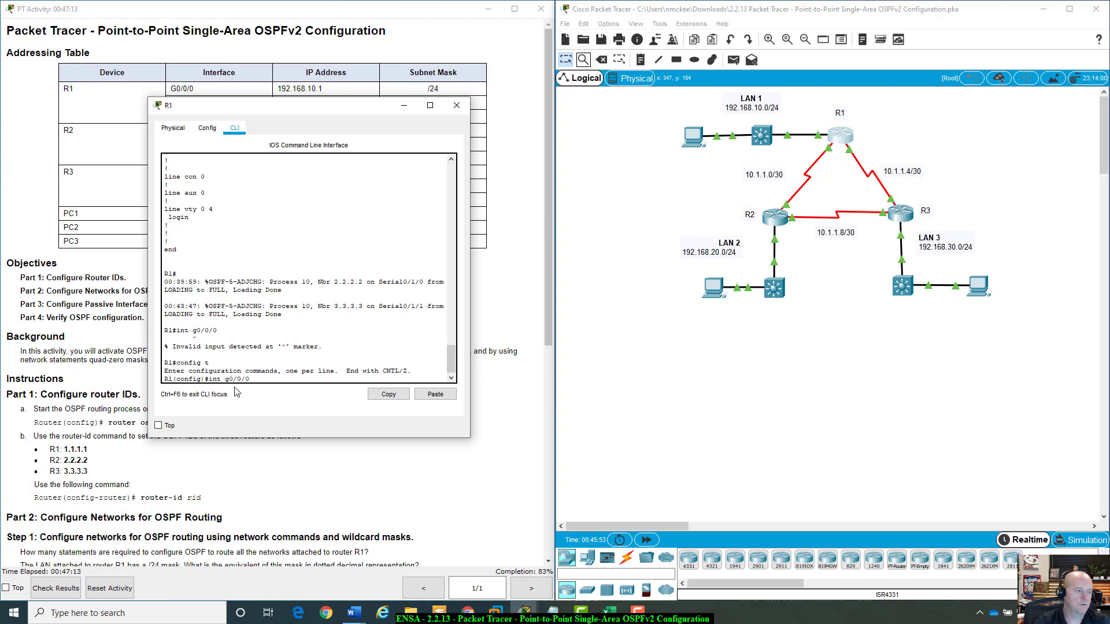
type("/0")
key("Return")
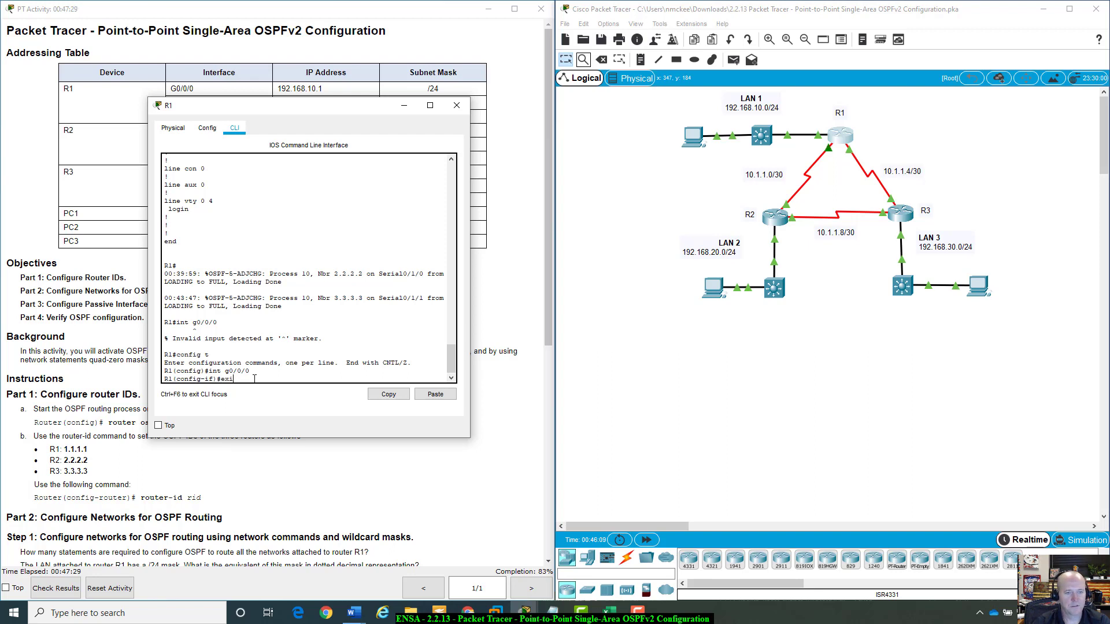
type("it")
key("Return")
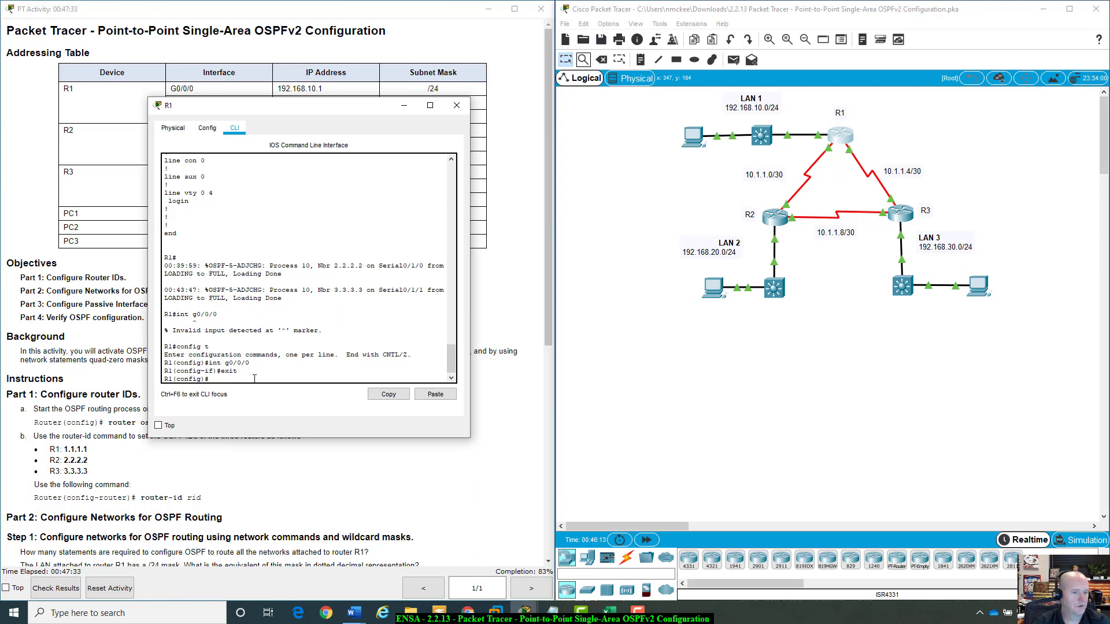
Enter the OSPF process configuration on R1 with router ospf 10.
type("router ospf")
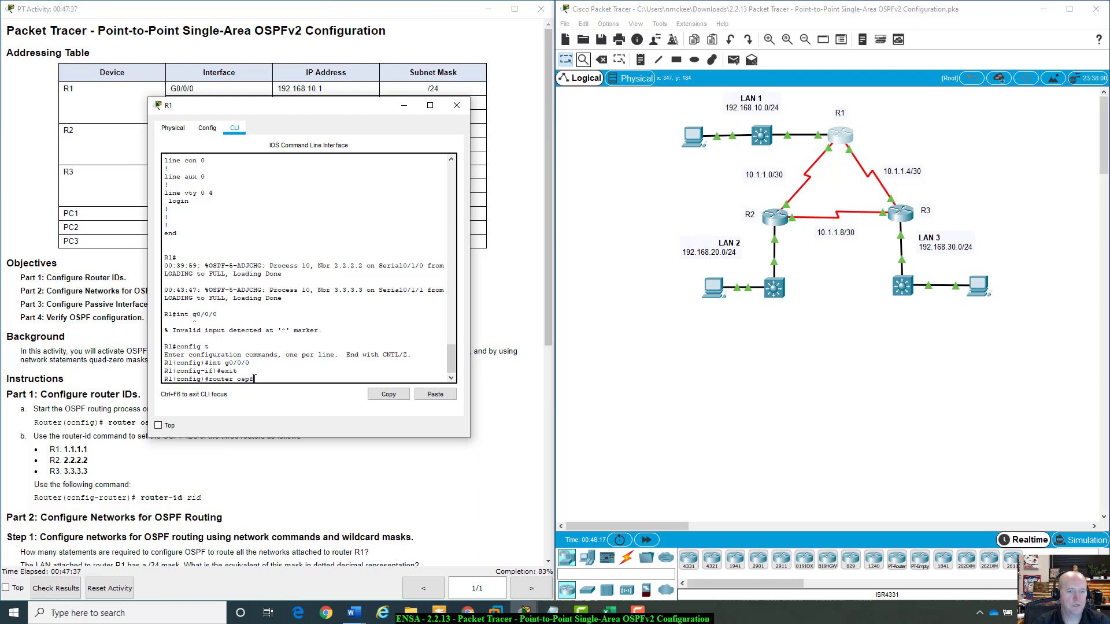
type(" 10")
key("Return")
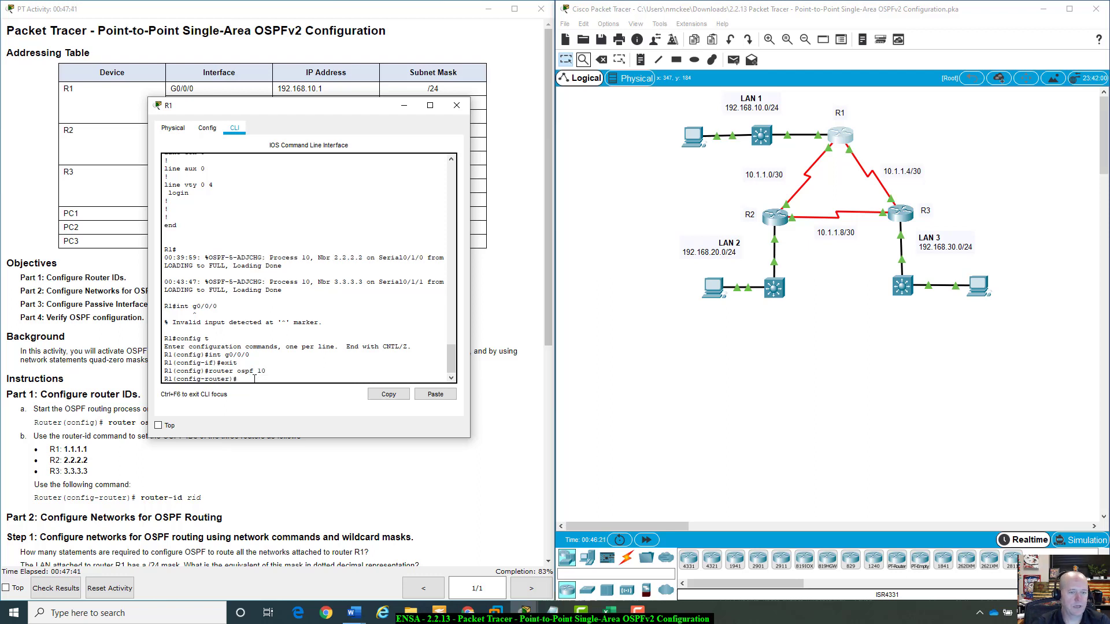
scroll(208, 533, "down", 5)
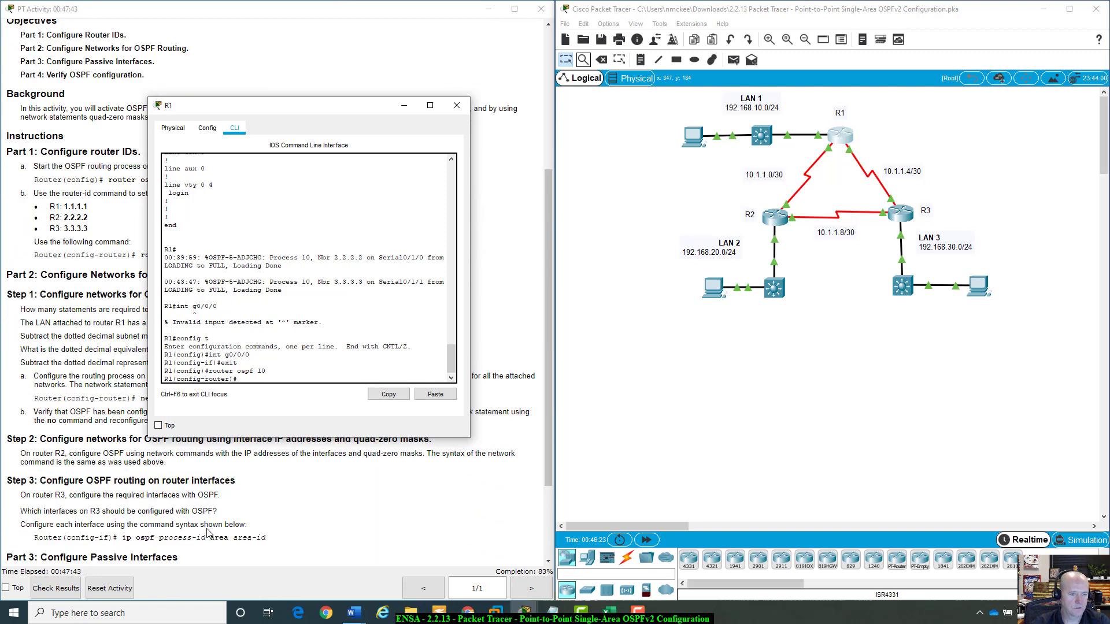
scroll(208, 533, "down", 1)
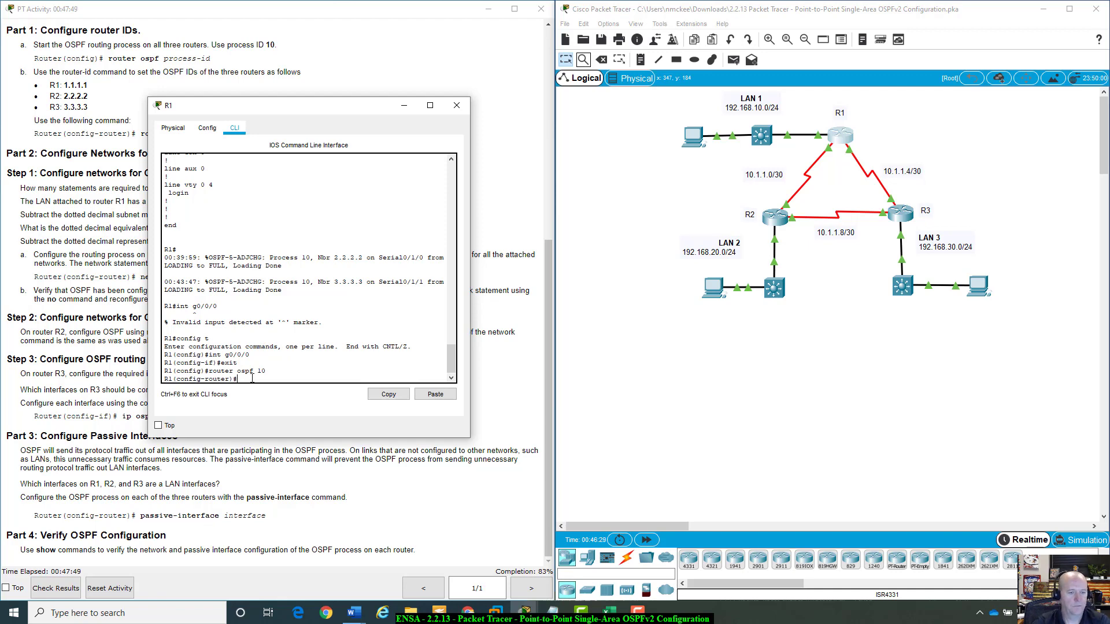
Try to make G0/0/0 passive with passive-interface int g0/0/0.
type("pas")
key("Tab")
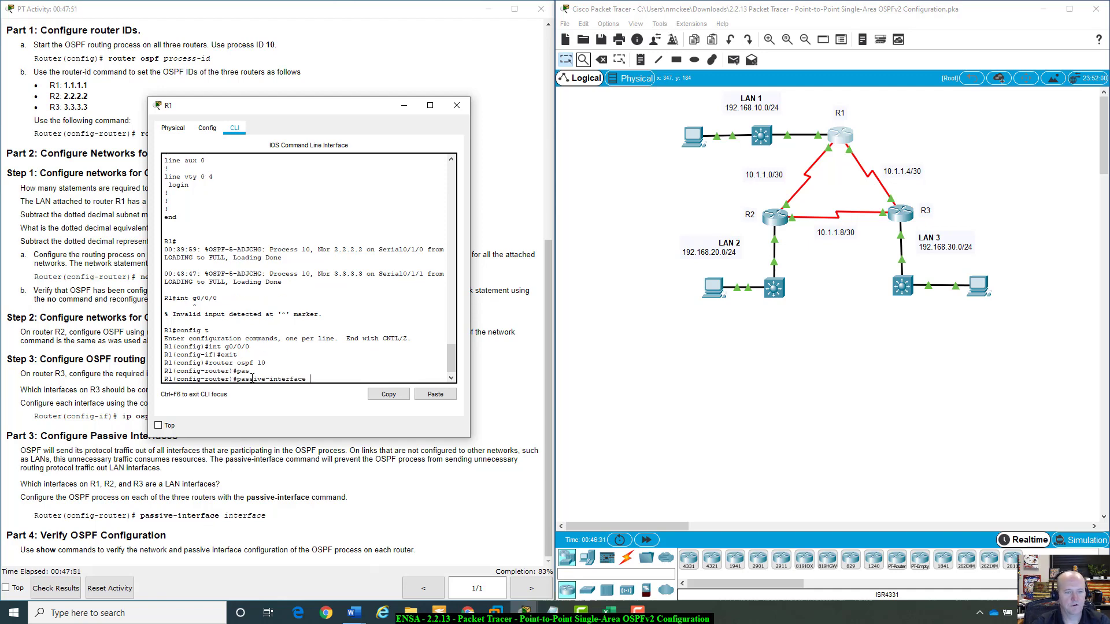
type("int g0/0/0")
key("Return")
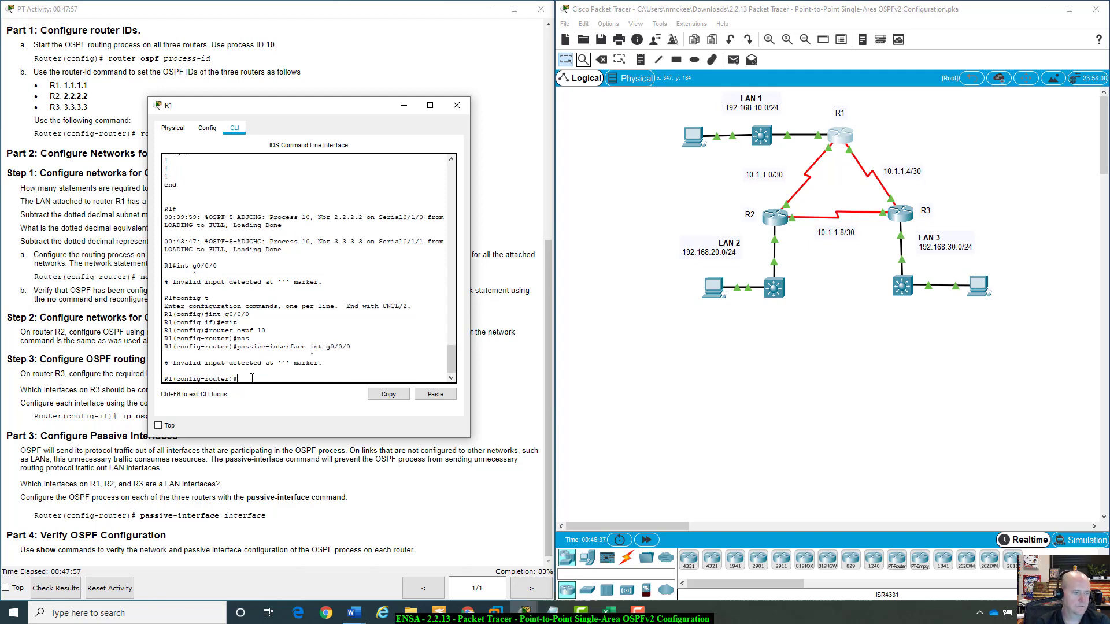
Recall the rejected command and rework it with tab completion towards a passive-interface command.
key("Up")
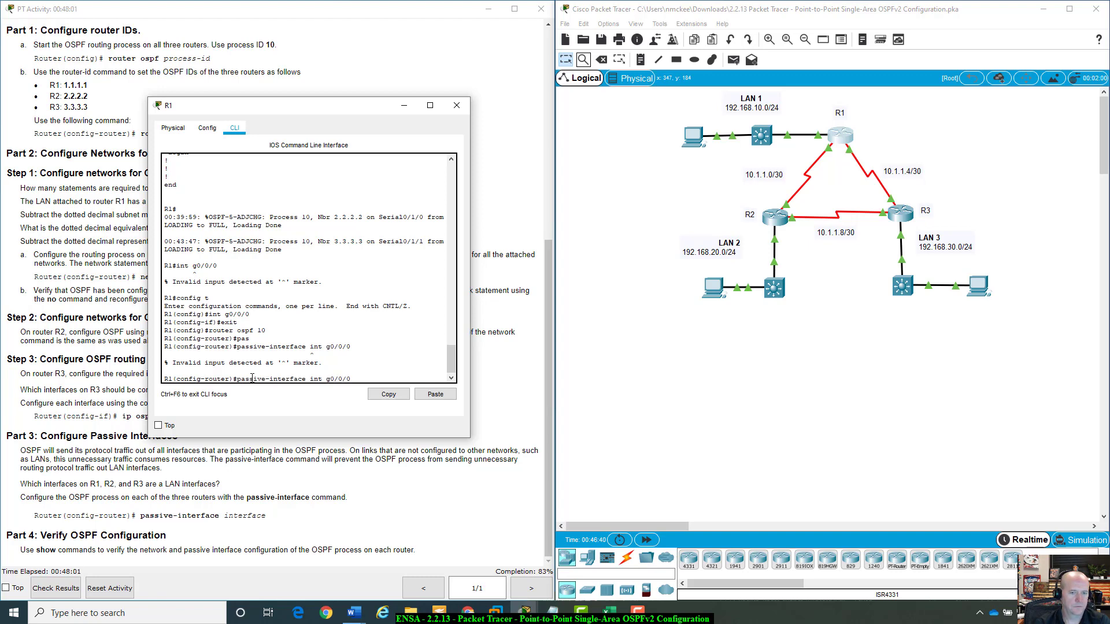
key("BackSpace")
key("BackSpace")
key("BackSpace")
key("BackSpace")
key("BackSpace")
key("BackSpace")
key("Tab")
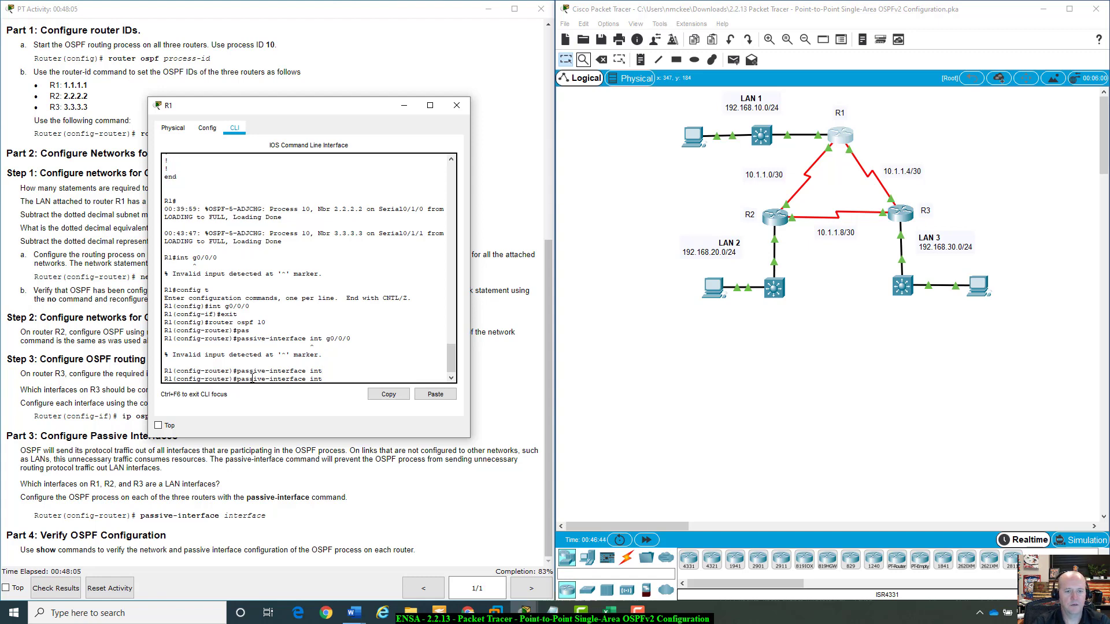
key("BackSpace")
key("BackSpace")
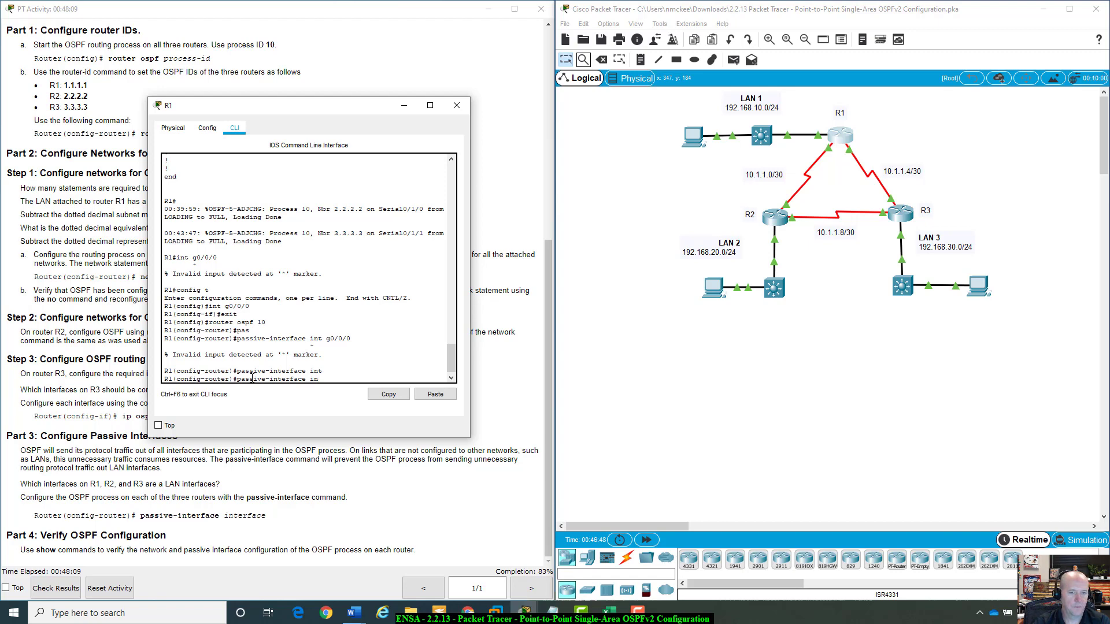
key("BackSpace")
key("BackSpace")
key("BackSpace")
key("BackSpace")
key("BackSpace")
key("BackSpace")
key("BackSpace")
key("BackSpace")
key("BackSpace")
key("BackSpace")
key("BackSpace")
type("in")
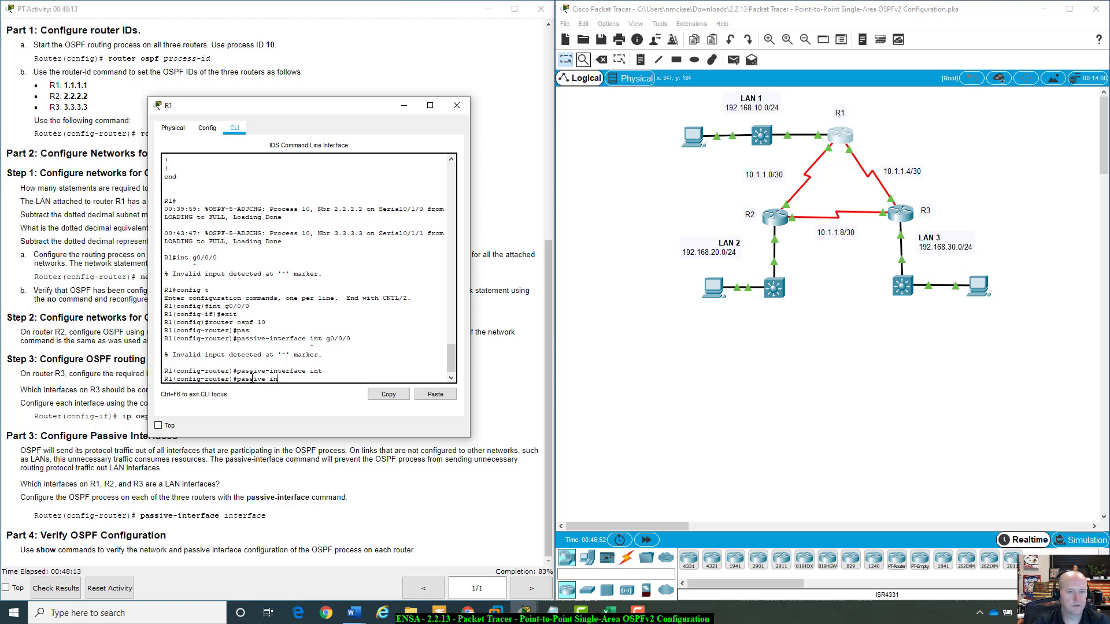
key("Tab")
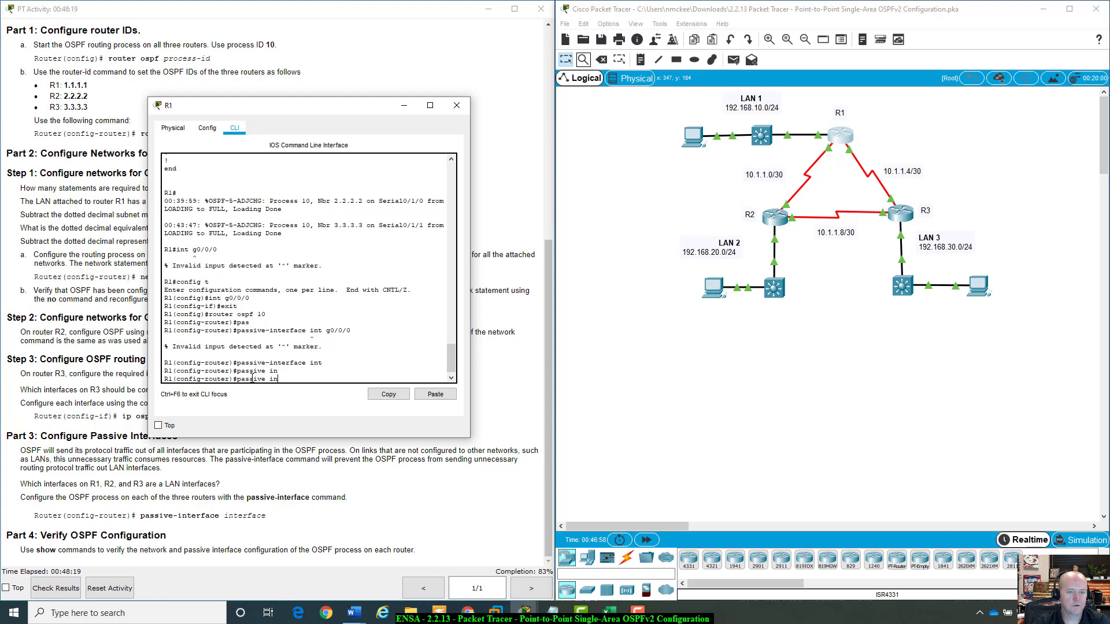
Build and enter the command passive-interface gigabitEthernet g0/0/0 using tab completion.
key("Tab")
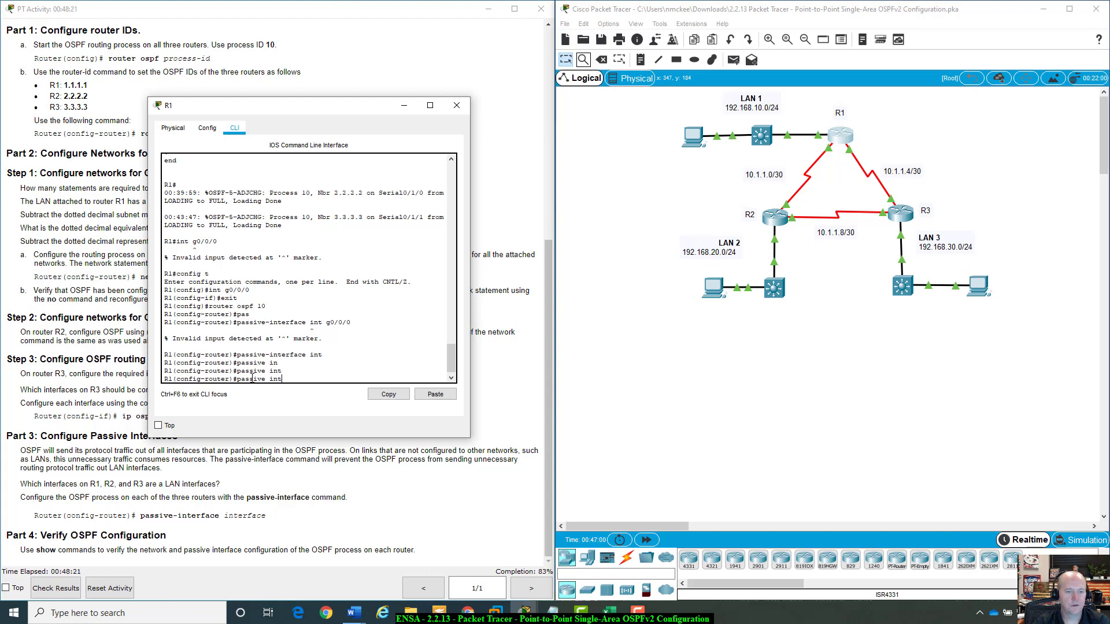
type("erface")
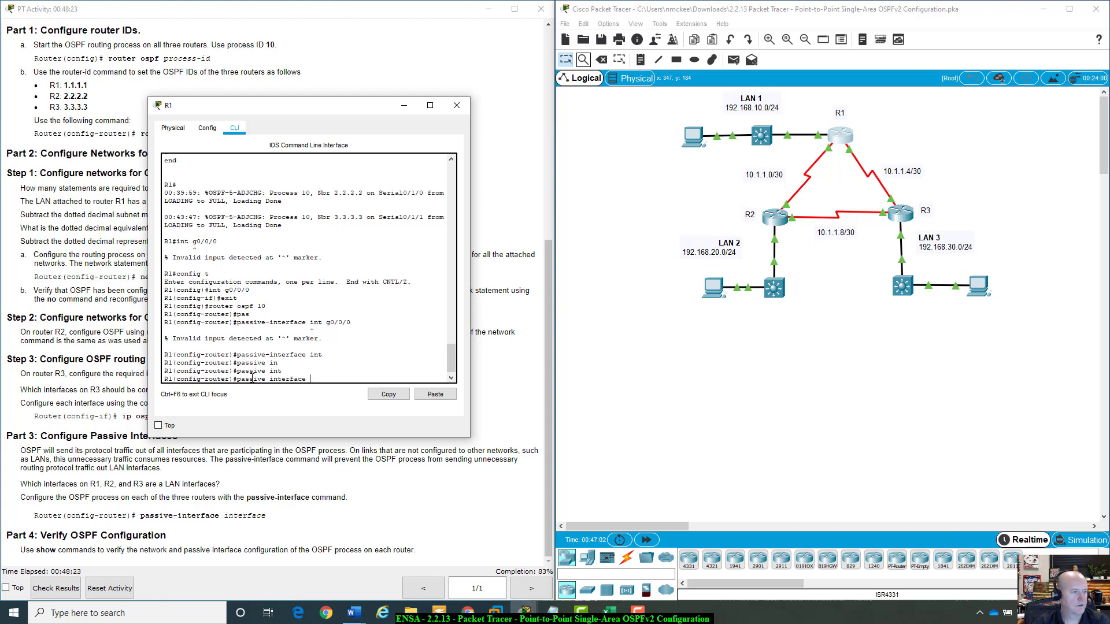
type(" gig")
key("Tab")
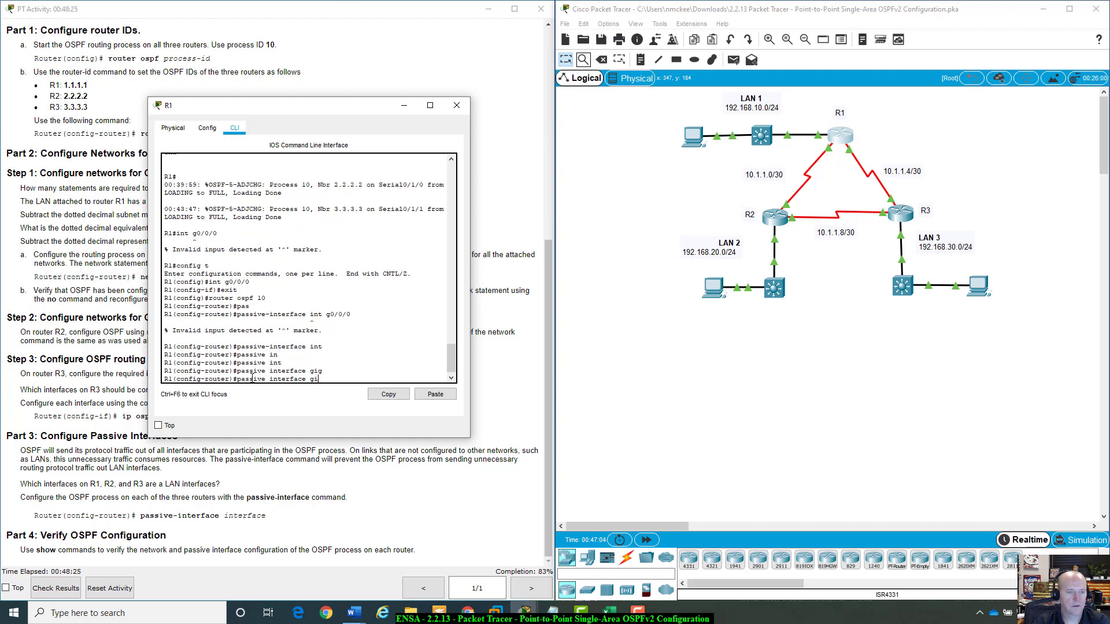
key("BackSpace")
key("BackSpace")
key("BackSpace")
key("BackSpace")
key("BackSpace")
key("BackSpace")
key("BackSpace")
key("BackSpace")
key("BackSpace")
key("BackSpace")
key("BackSpace")
key("BackSpace")
key("BackSpace")
key("BackSpace")
key("BackSpace")
key("BackSpace")
key("BackSpace")
key("BackSpace")
key("BackSpace")
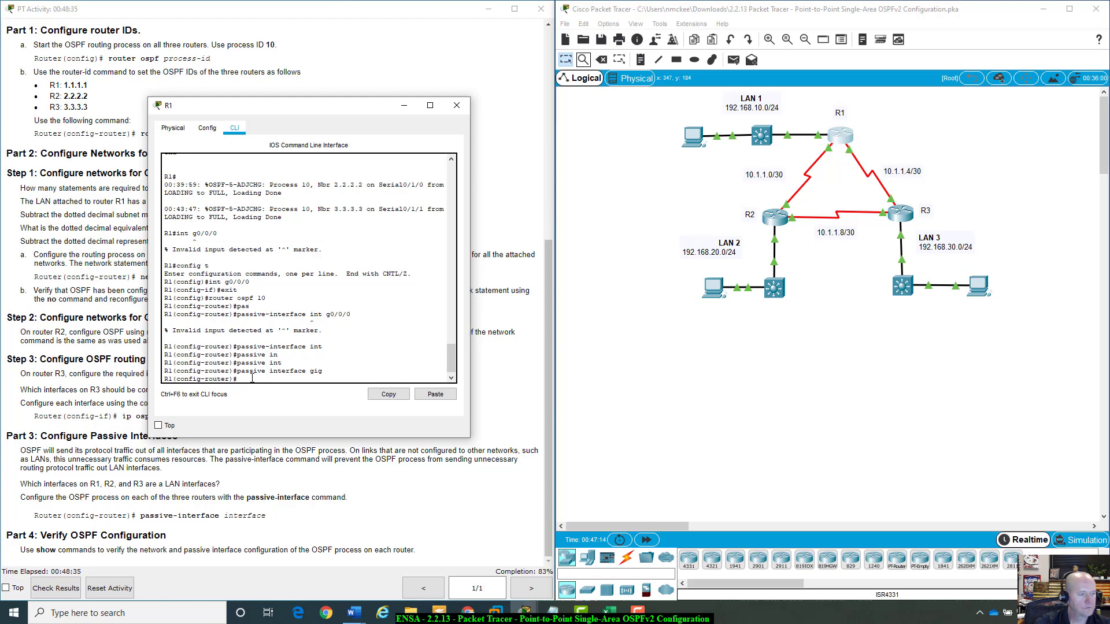
type("p")
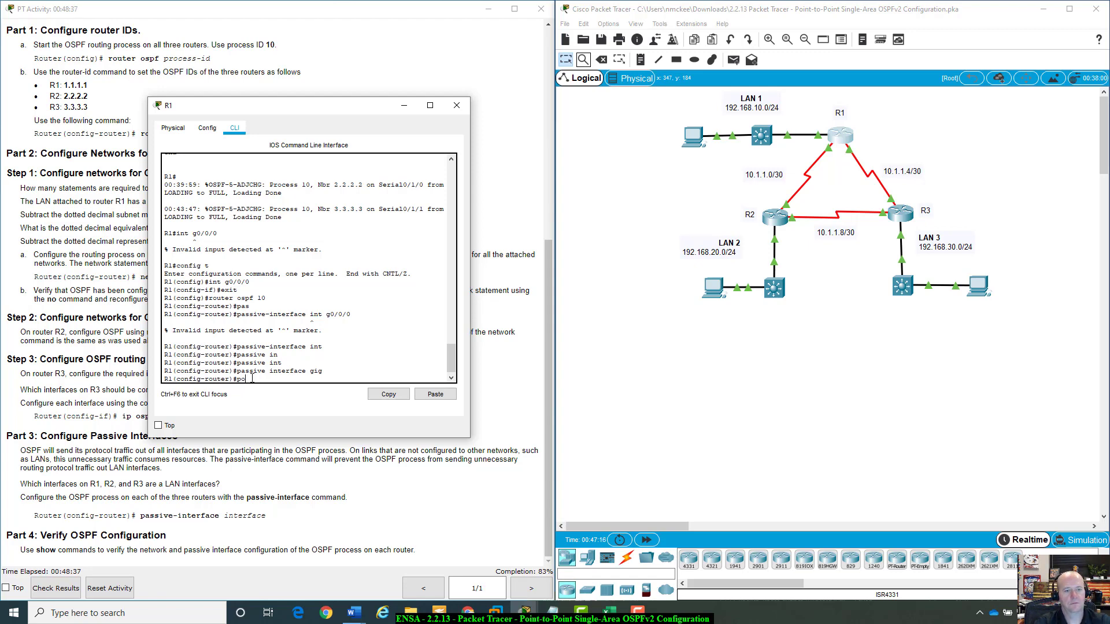
type("assi")
key("Tab")
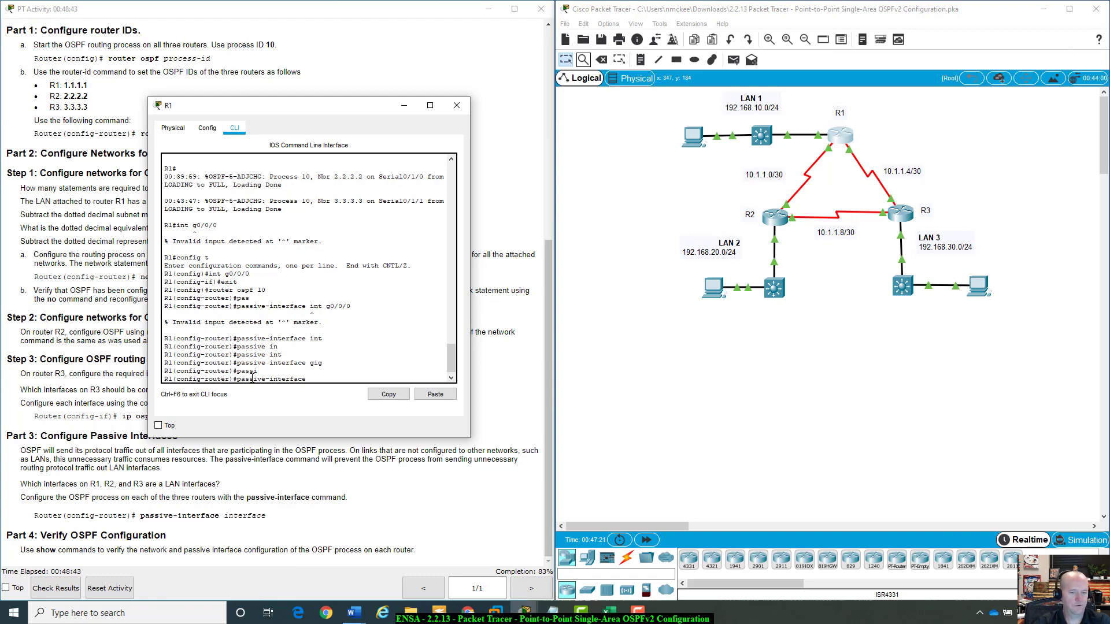
type("g")
key("Tab")
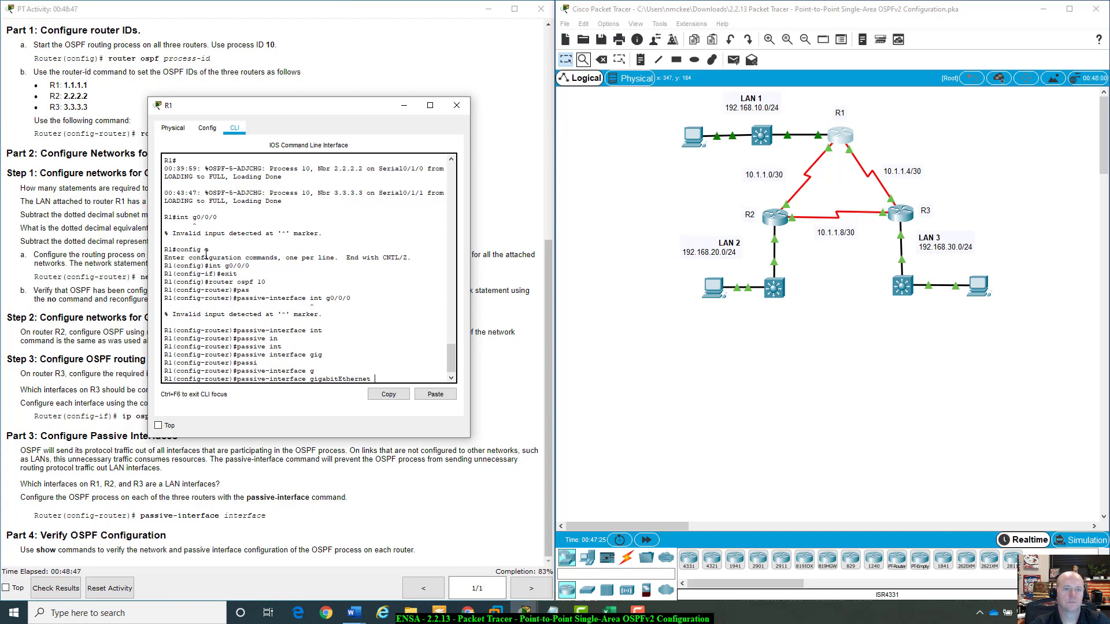
left_click_drag(340, 110, 813, 157)
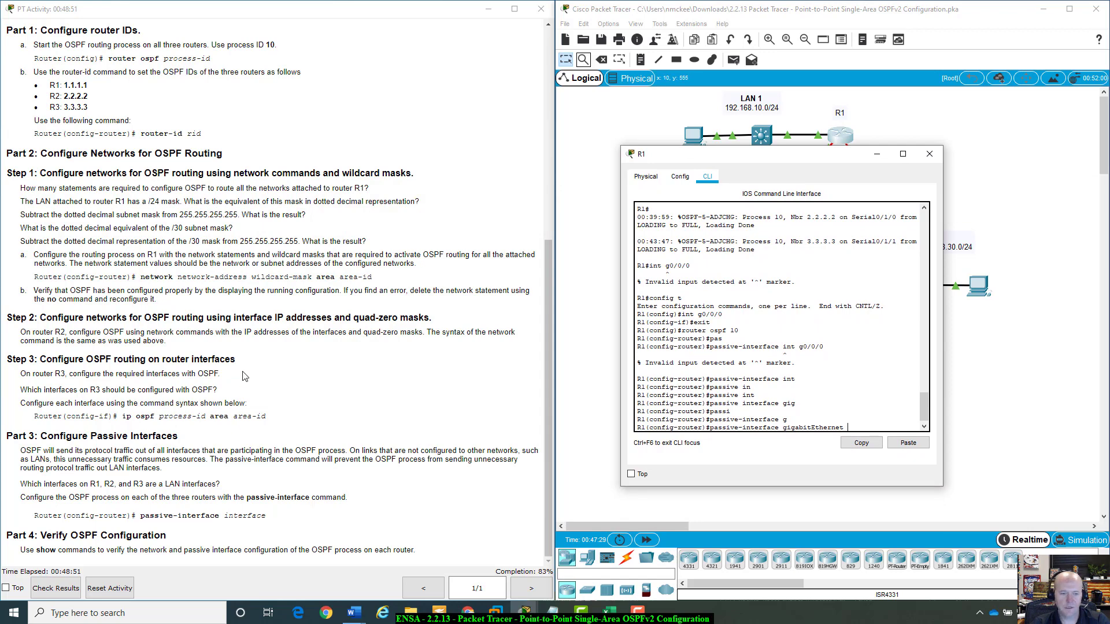
scroll(245, 379, "up", 6)
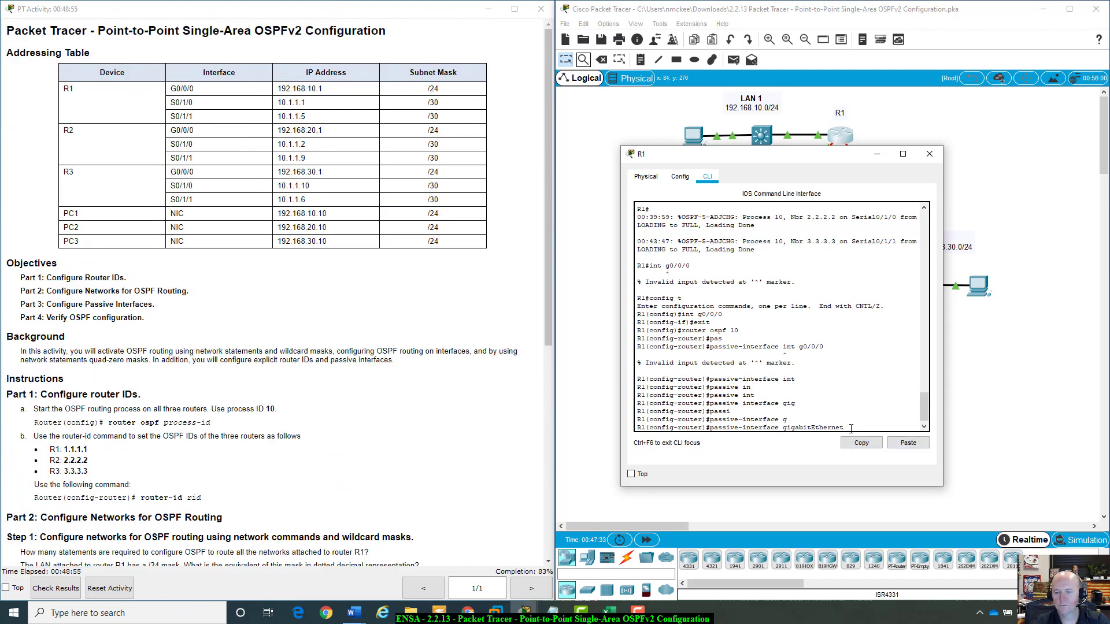
type("g0/0/")
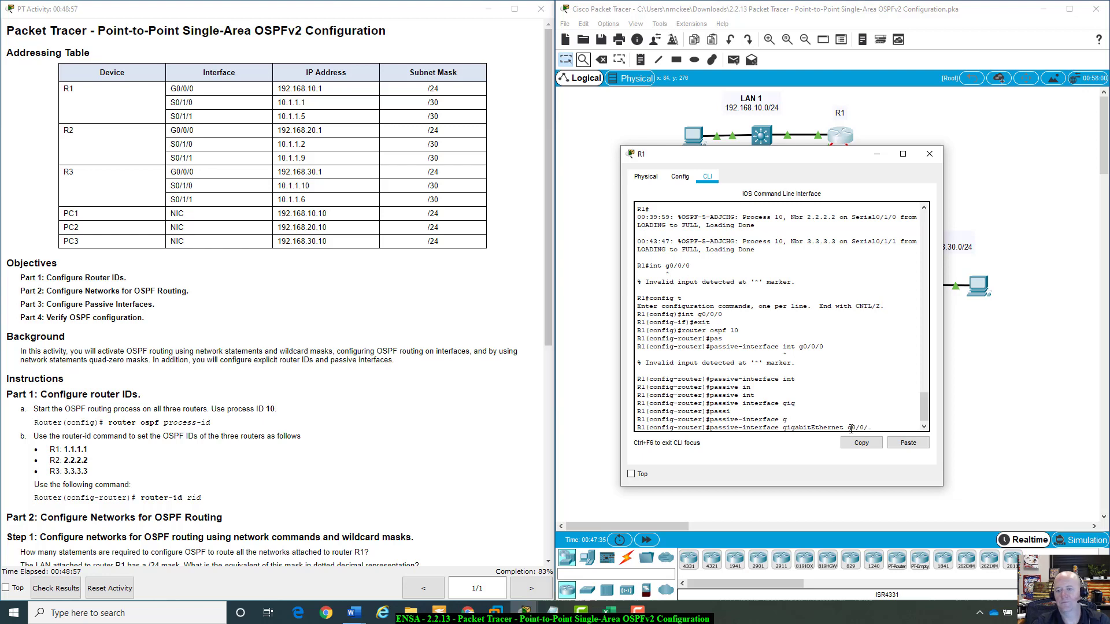
type("0")
key("Return")
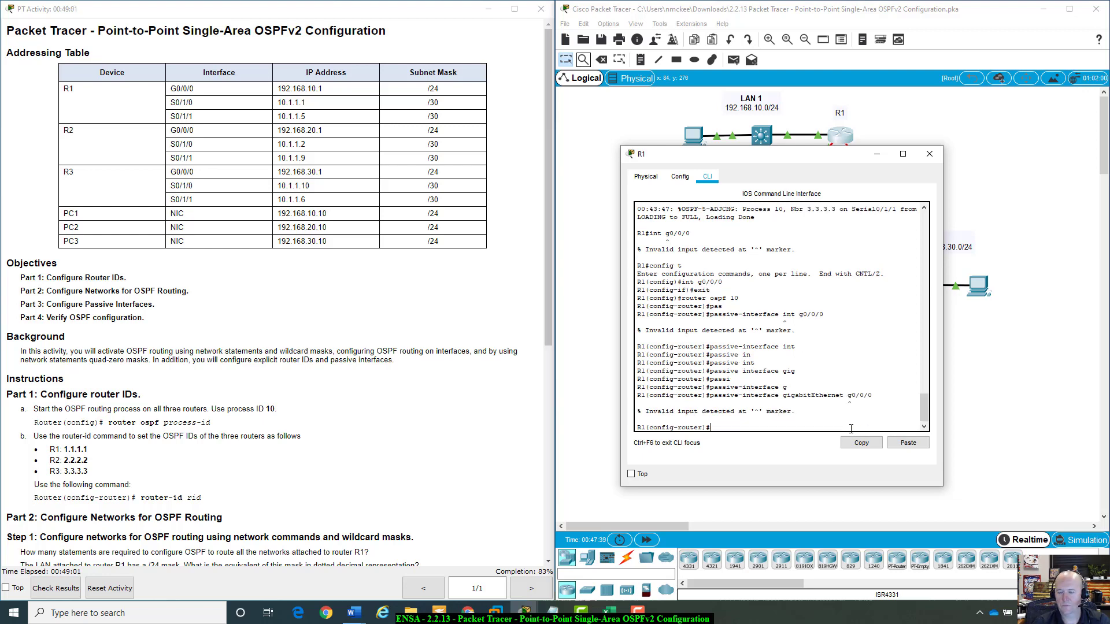
Make R1's G0/0/0 passive by recalling and correcting the command to passive-interface gigabitEthernet 0/0/0.
key("Up")
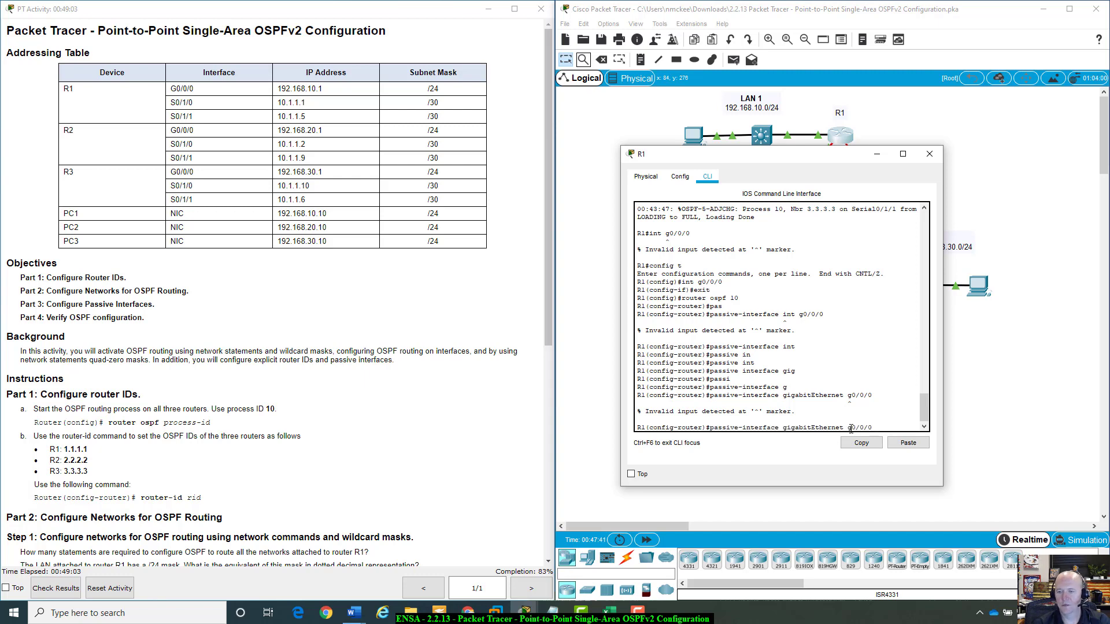
key("BackSpace")
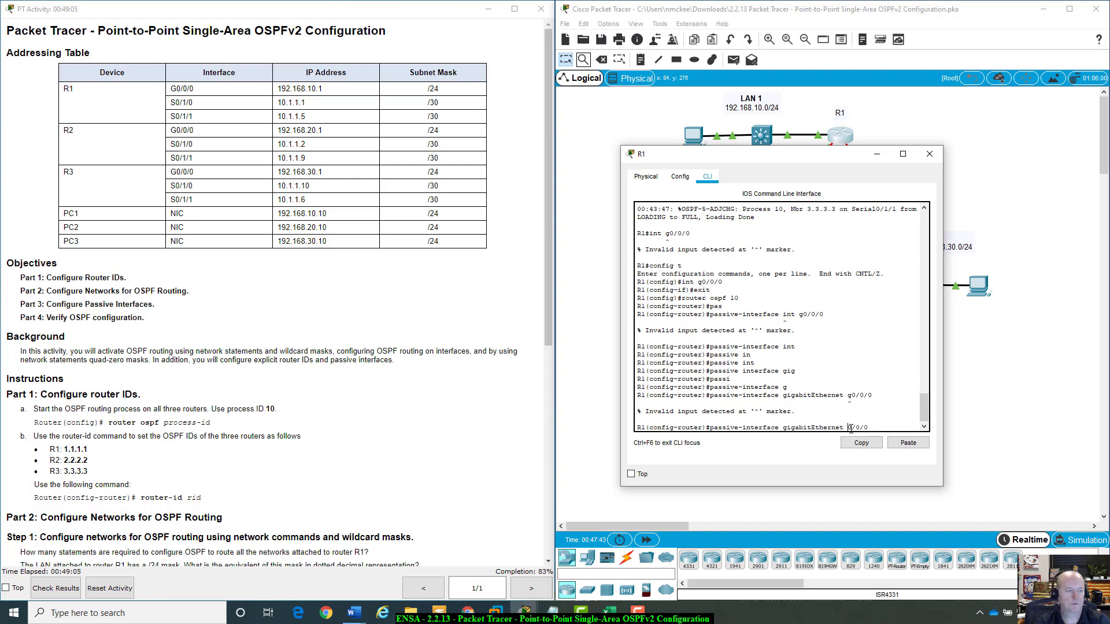
key("Return")
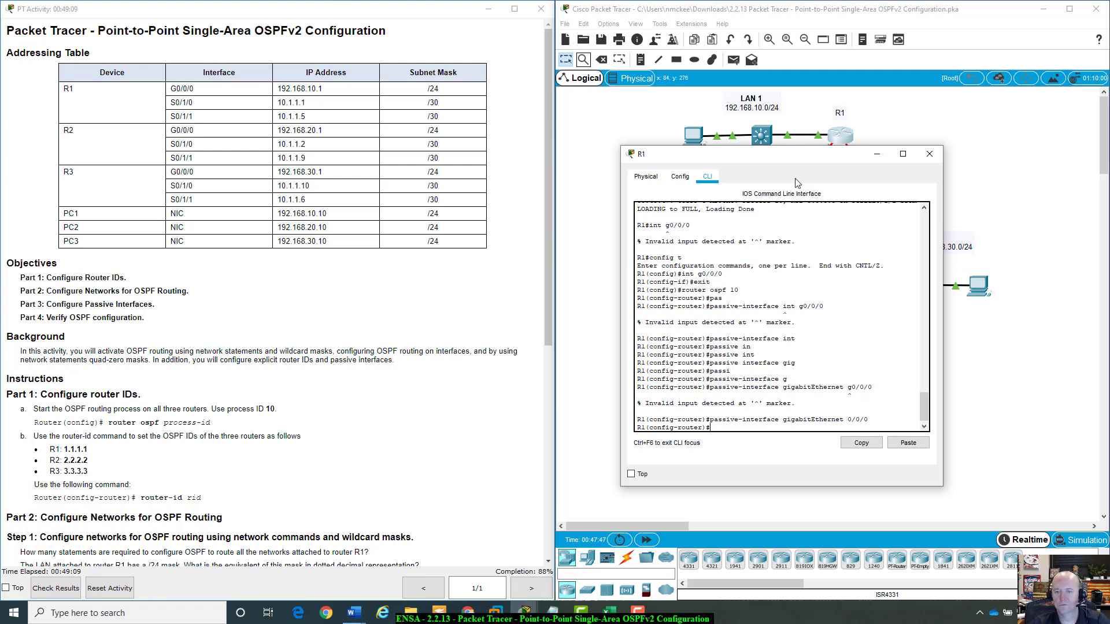
Try to copy the passive-interface command from R1's CLI for reuse on R2.
left_click_drag(775, 154, 595, 342)
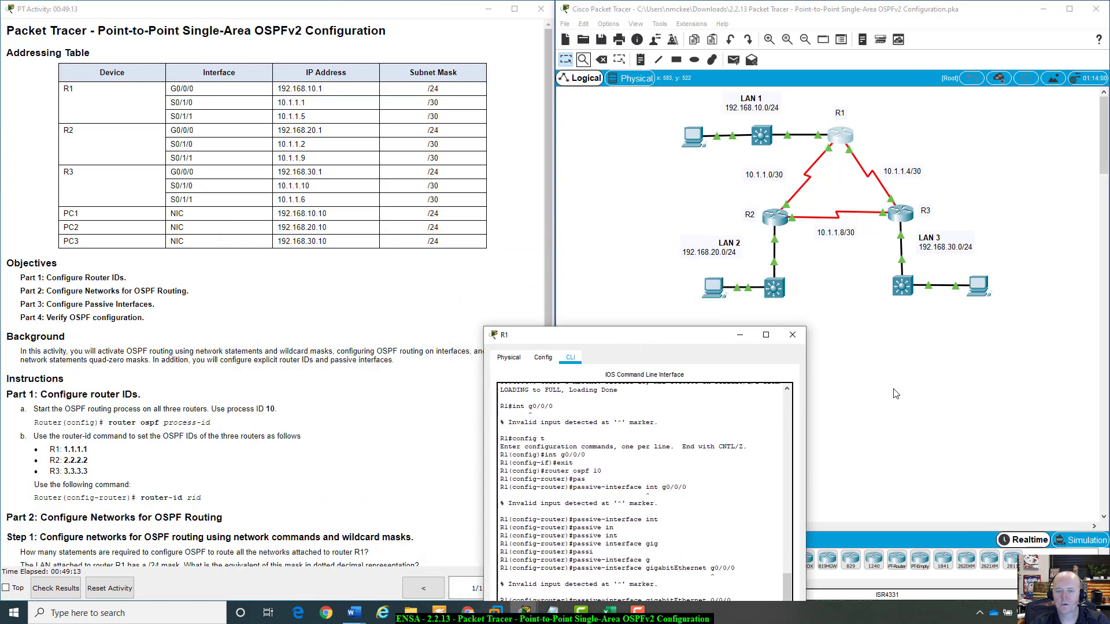
left_click(773, 217)
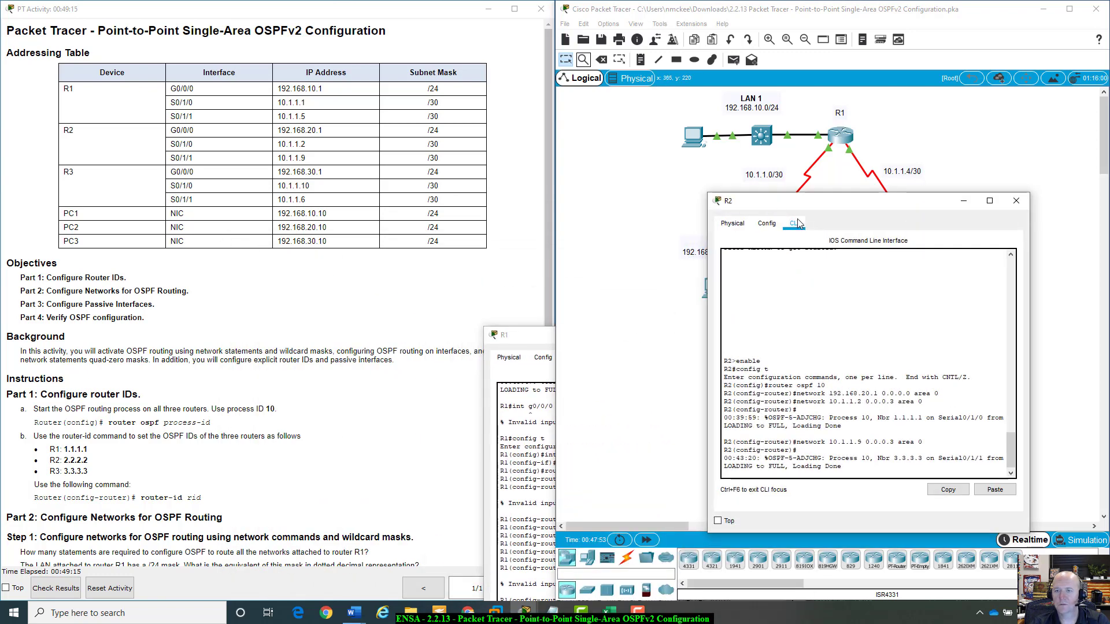
left_click_drag(804, 207, 822, 134)
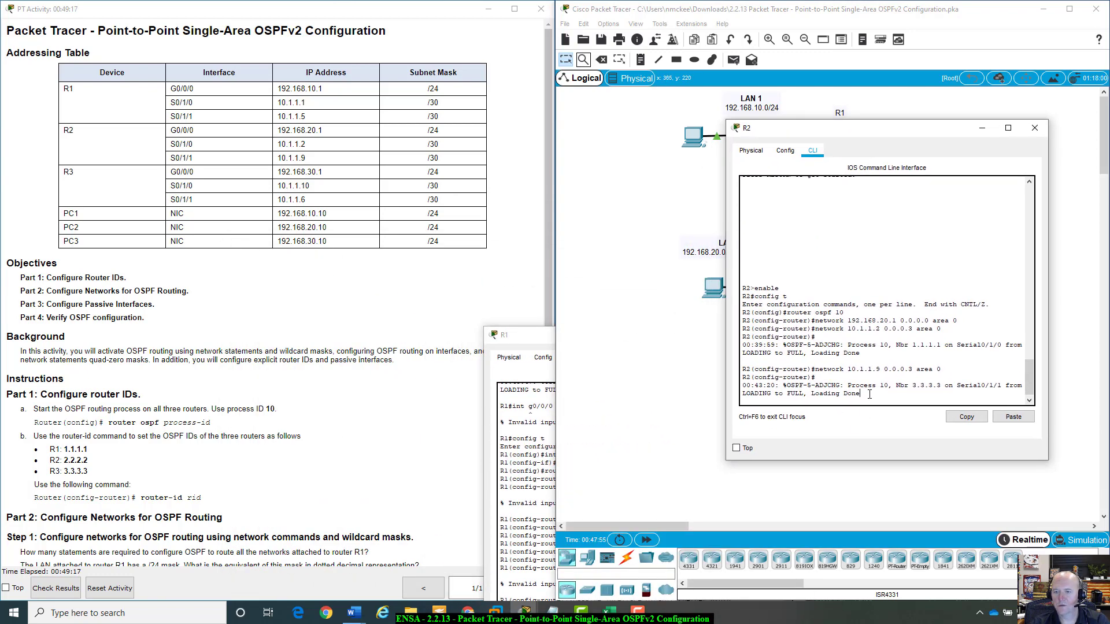
key("Return")
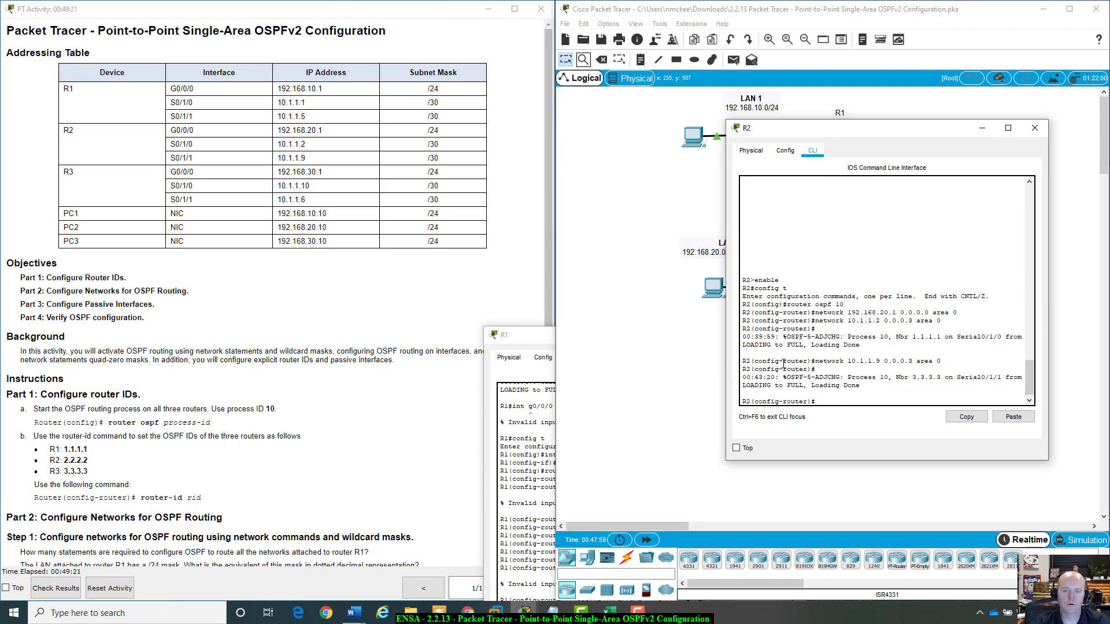
left_click_drag(524, 335, 271, 276)
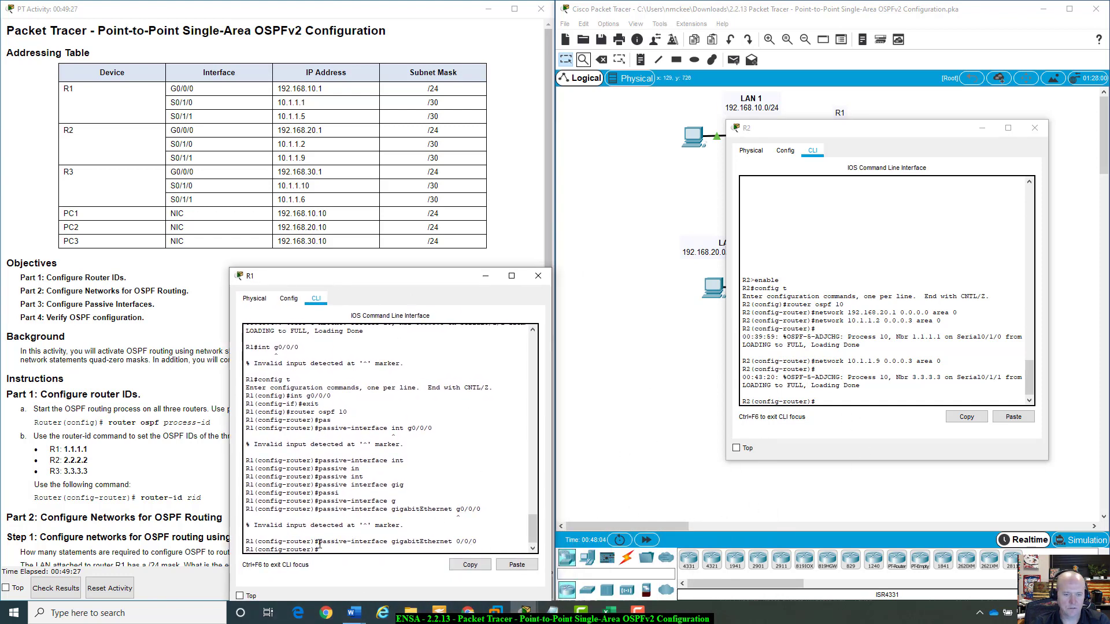
left_click_drag(318, 541, 475, 542)
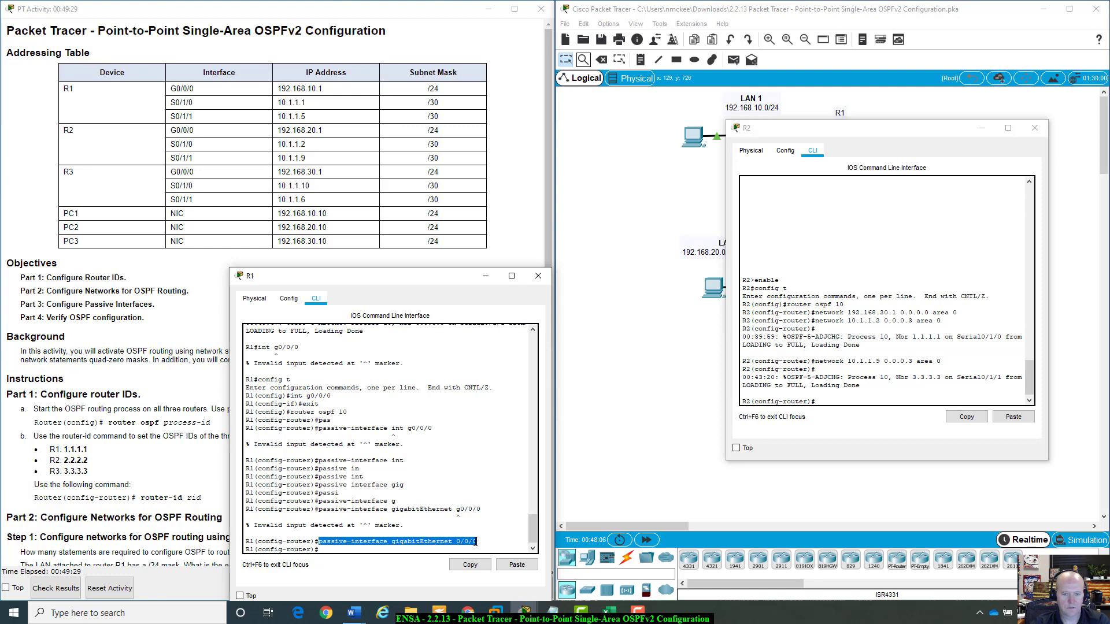
left_click(470, 564)
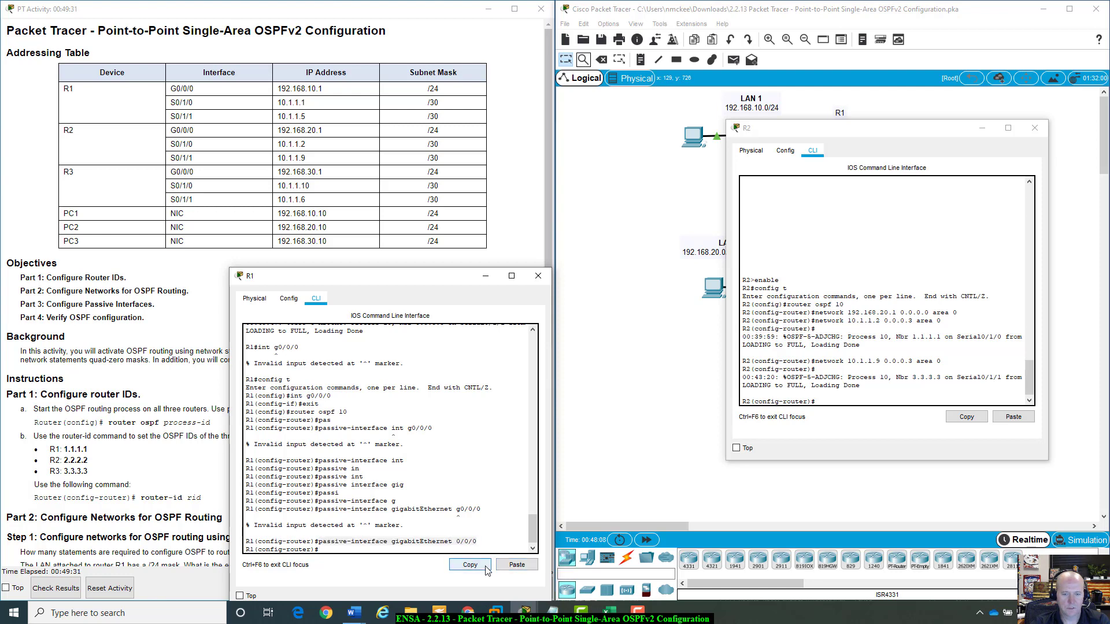
left_click(871, 324)
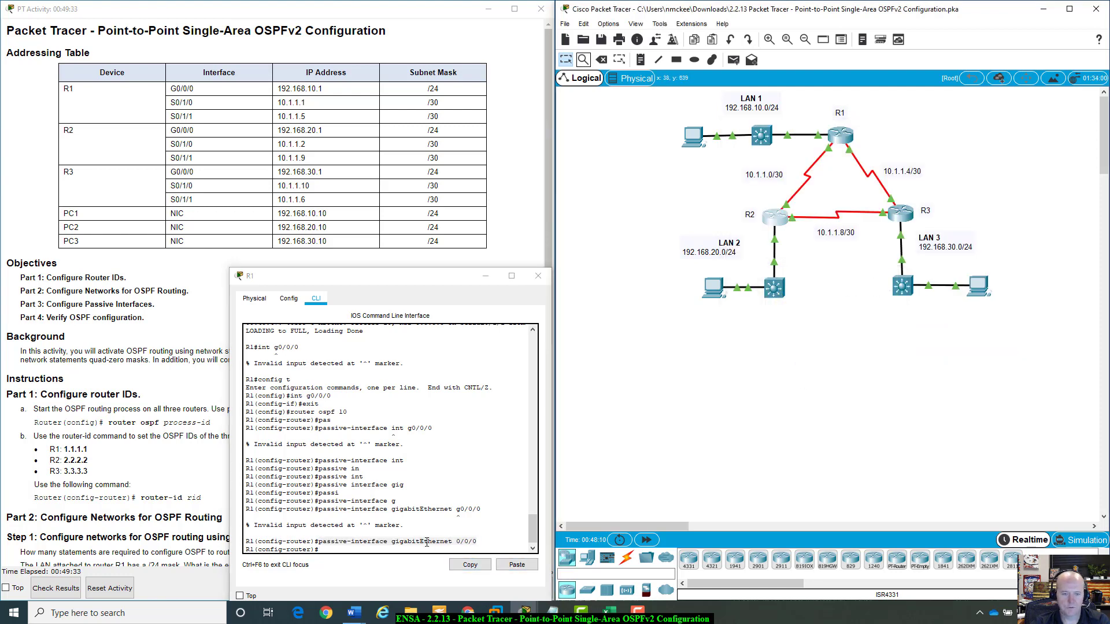
left_click(464, 566)
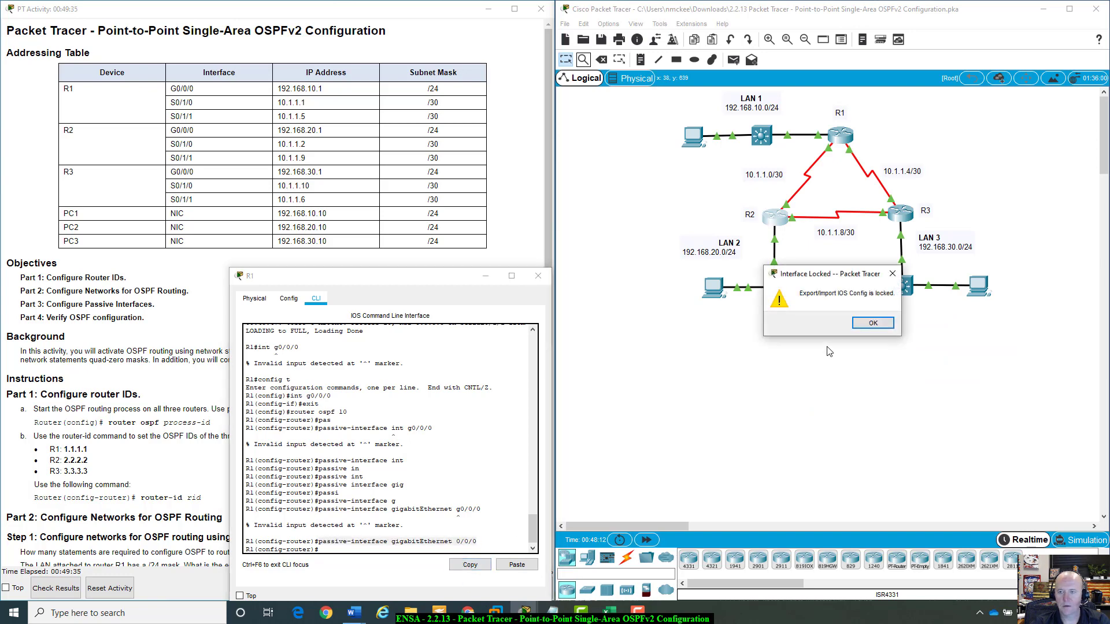
left_click(873, 324)
left_click_drag(351, 279, 335, 272)
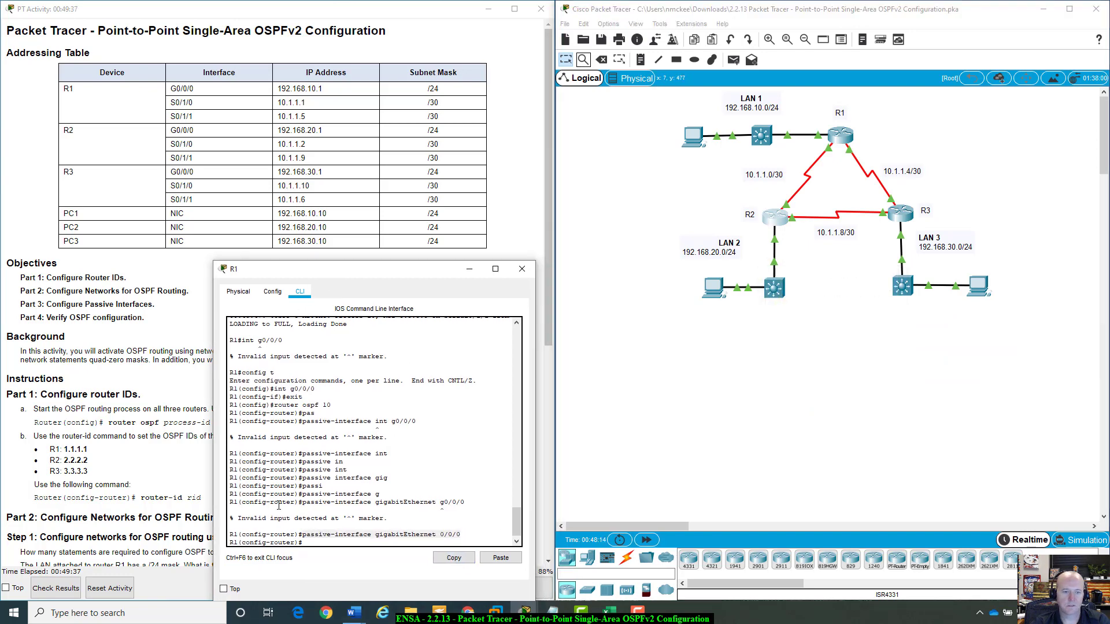
left_click_drag(301, 534, 461, 534)
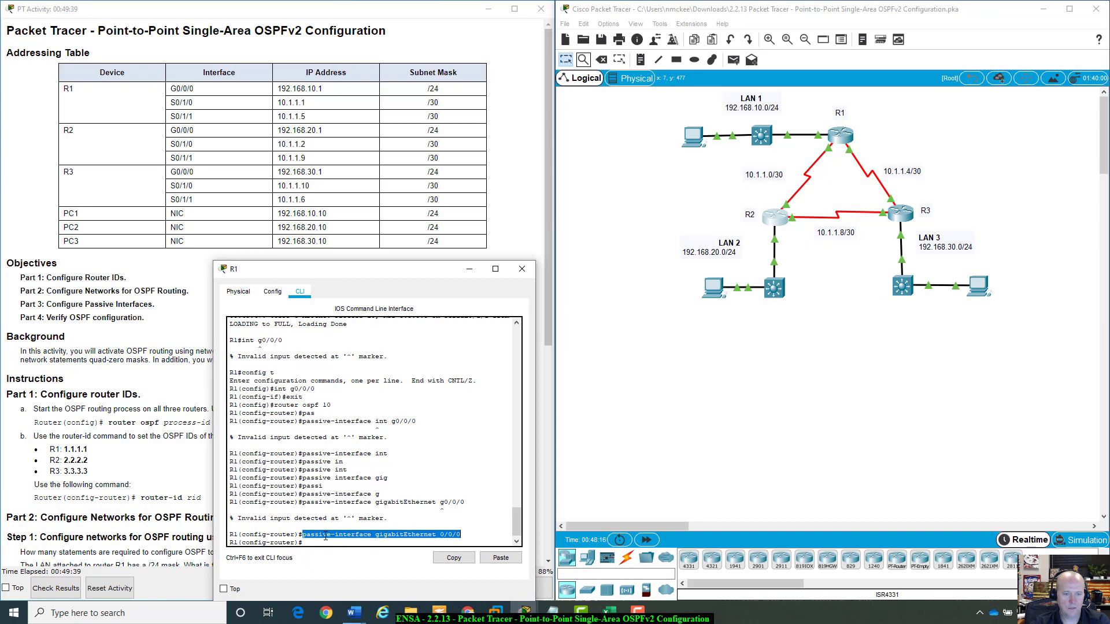
left_click(438, 559)
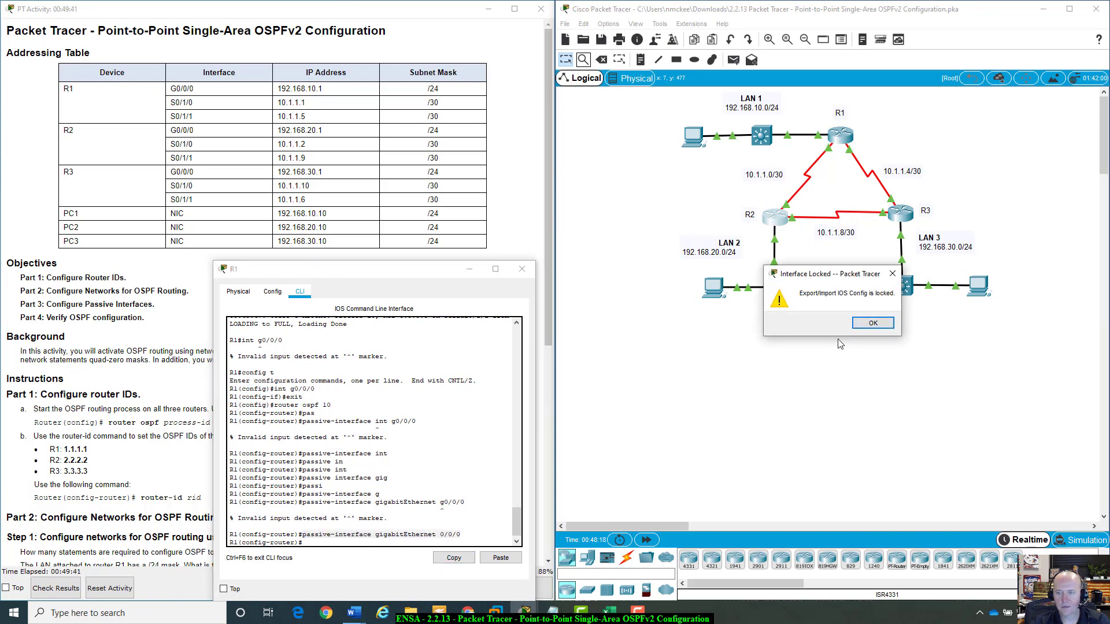
left_click(871, 323)
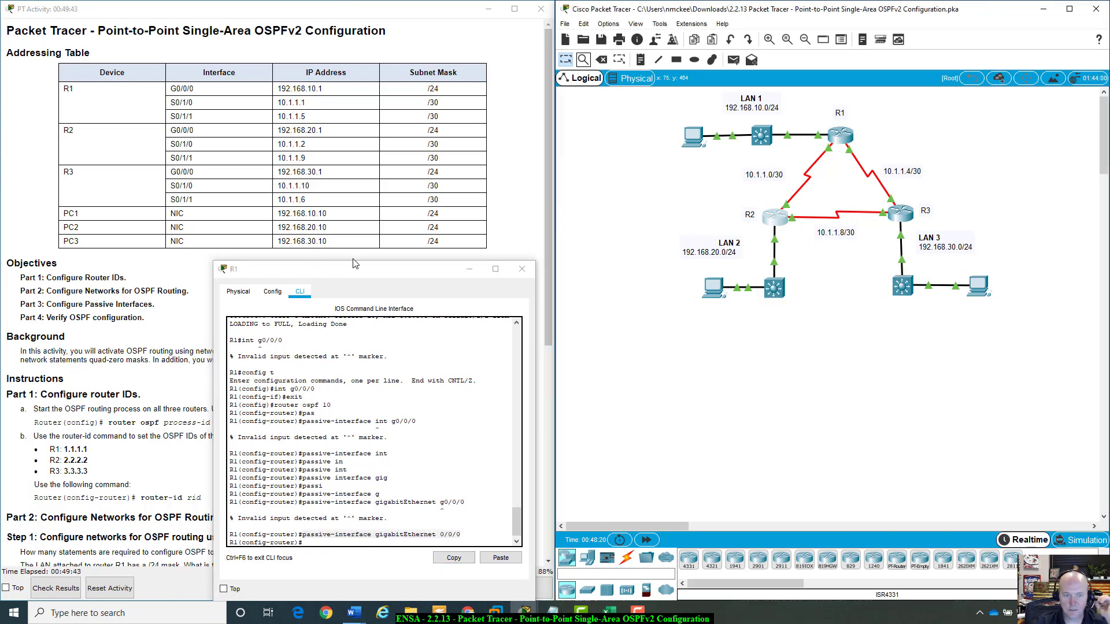
On R2's OSPF process, make G0/0/0 passive with passive-interface gigabitEthernet 0/0/0.
left_click(778, 212)
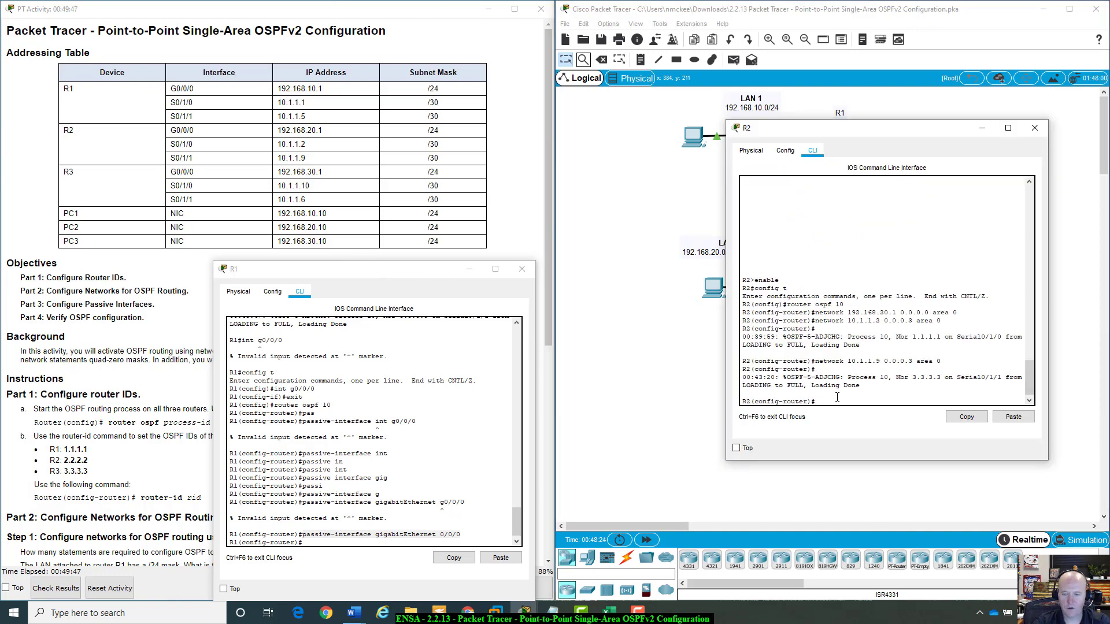
type("pass")
key("Tab")
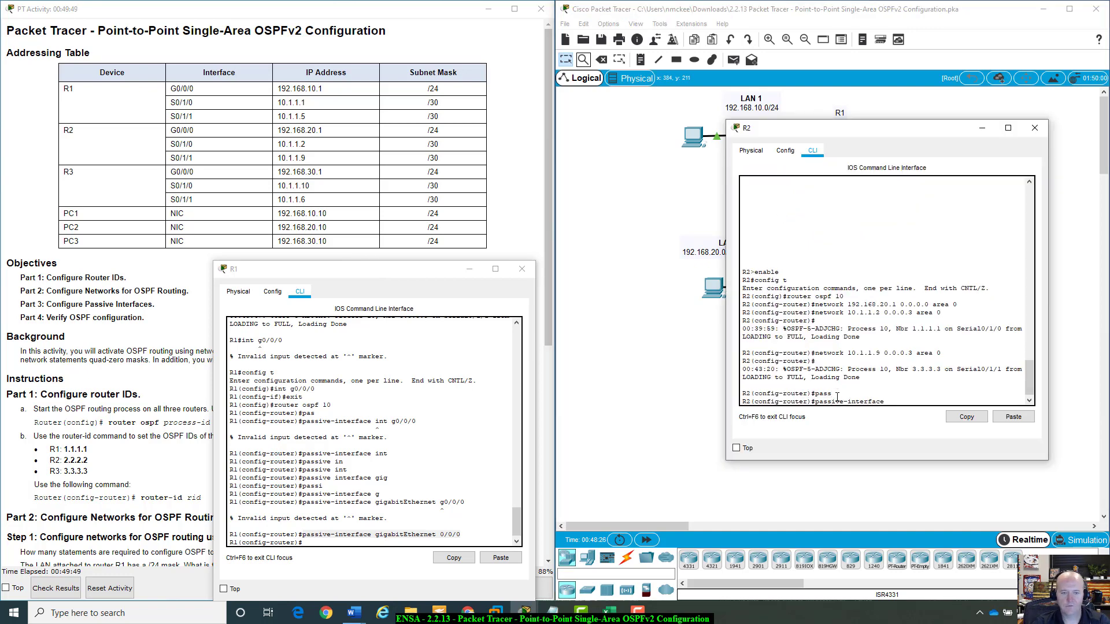
type("g")
key("Tab")
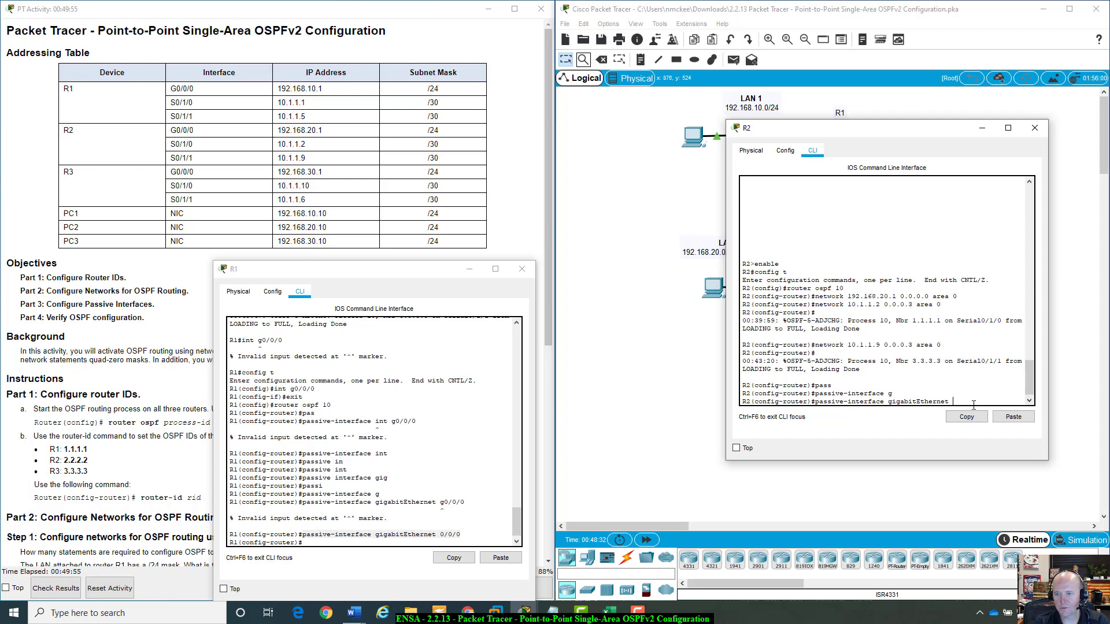
type("0/0")
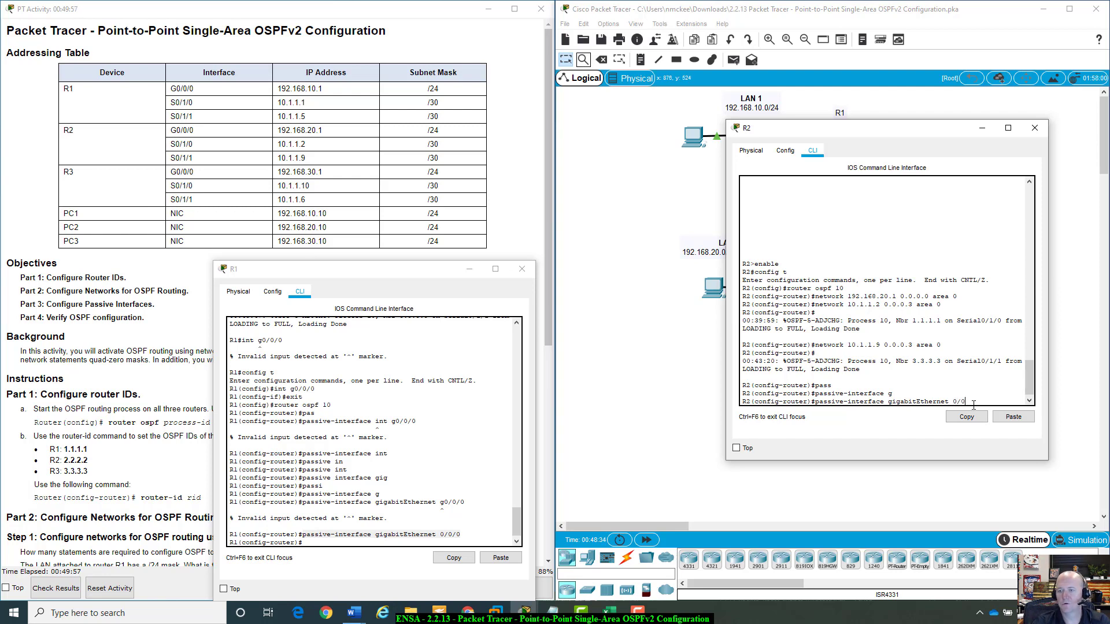
type("/0")
key("Return")
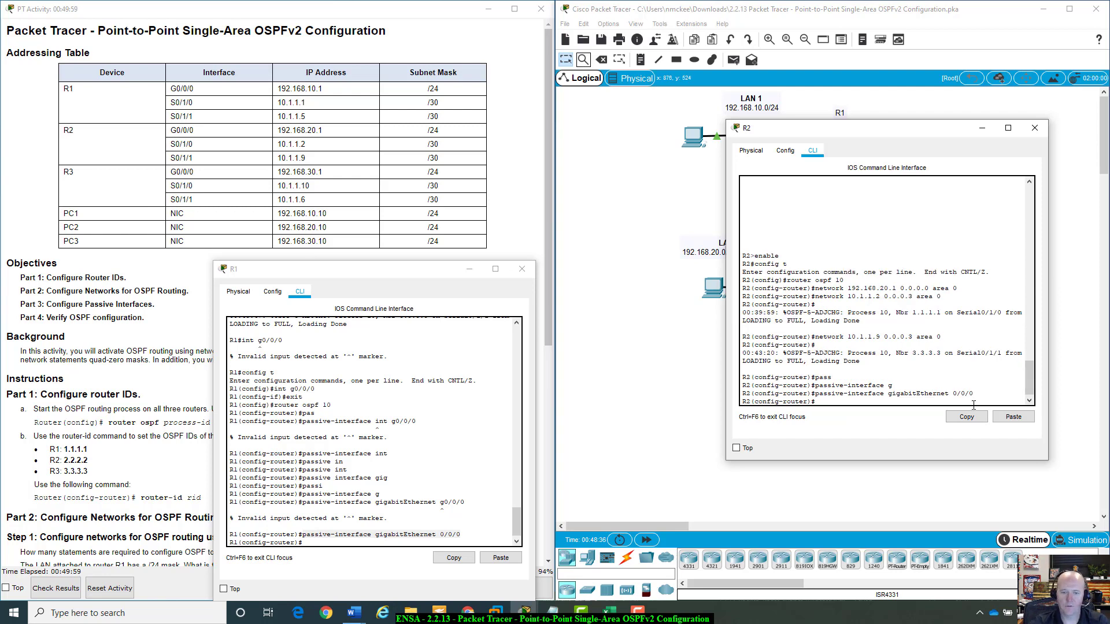
Open R3's CLI and exit interface configuration mode.
left_click_drag(877, 132, 864, 357)
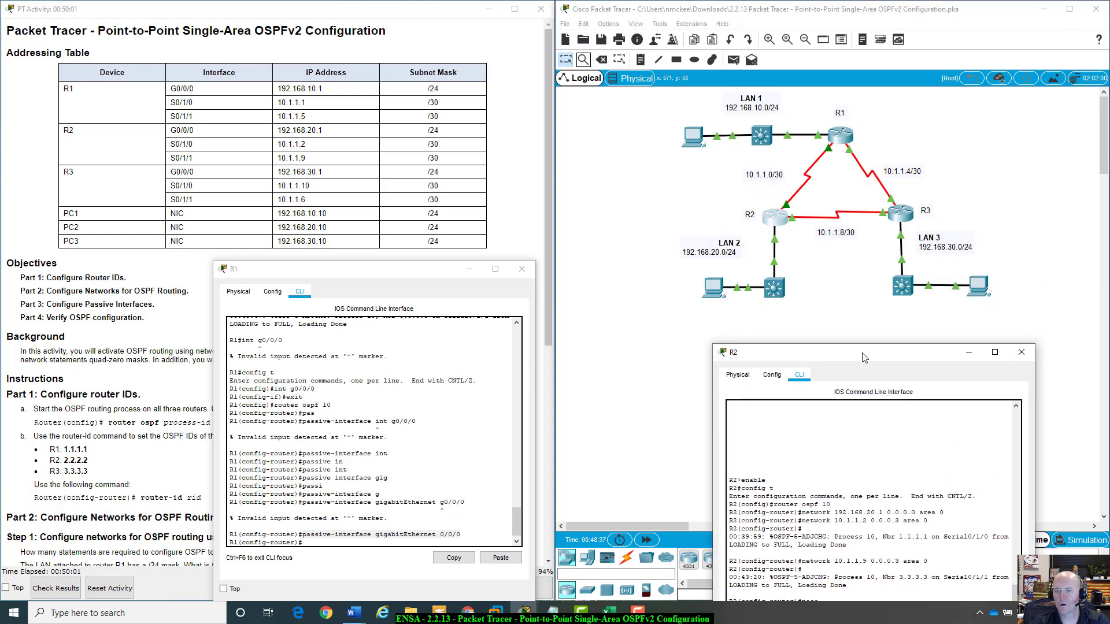
left_click(903, 214)
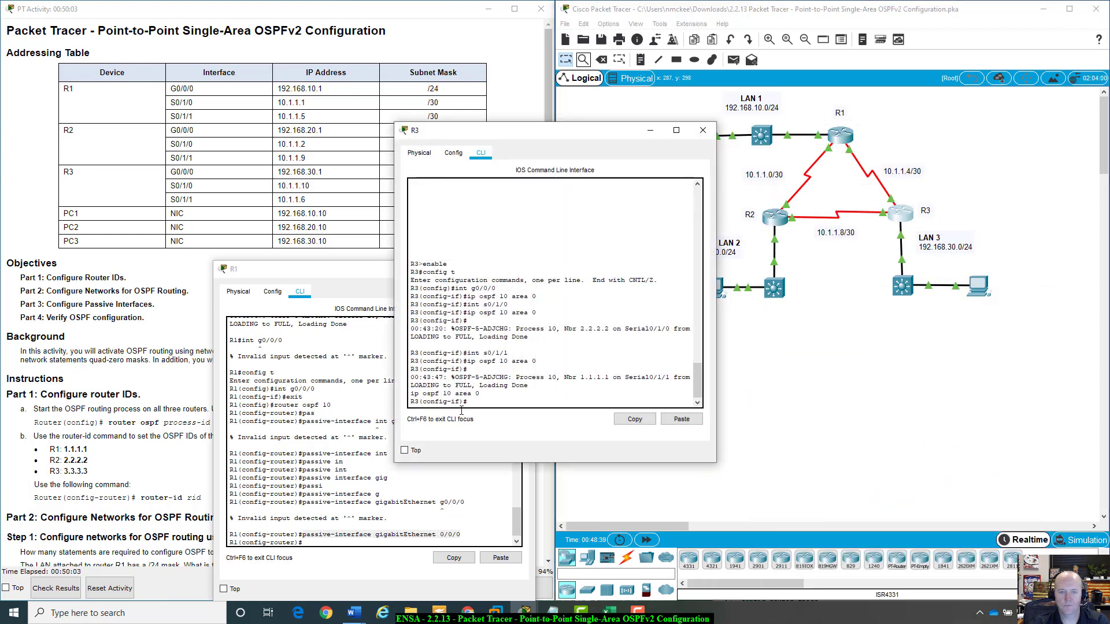
left_click_drag(573, 131, 737, 174)
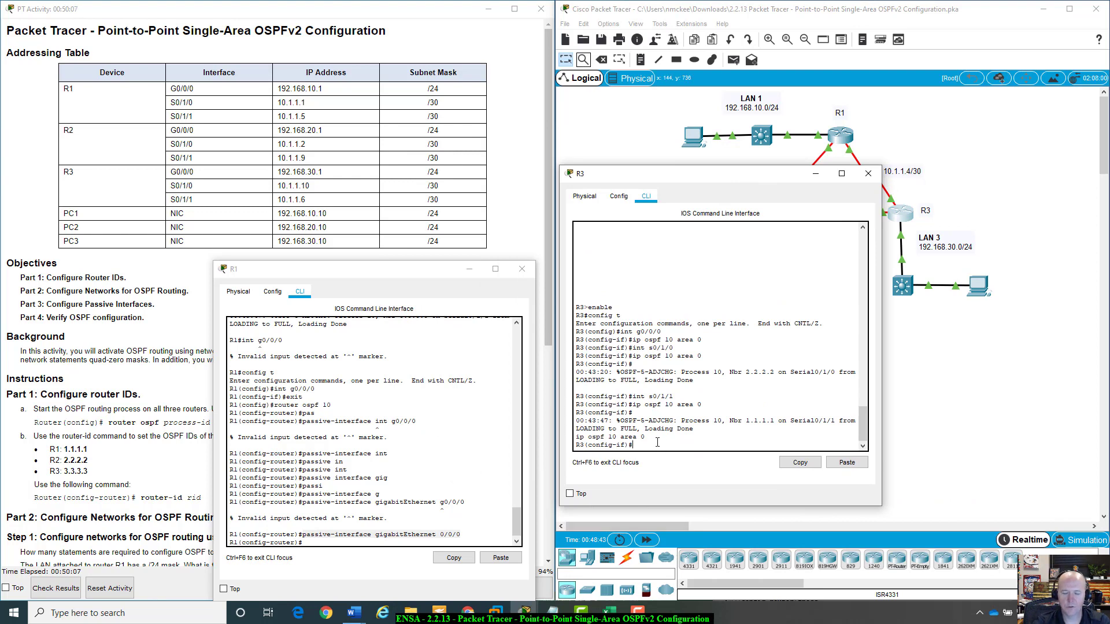
type("router os")
key("Tab")
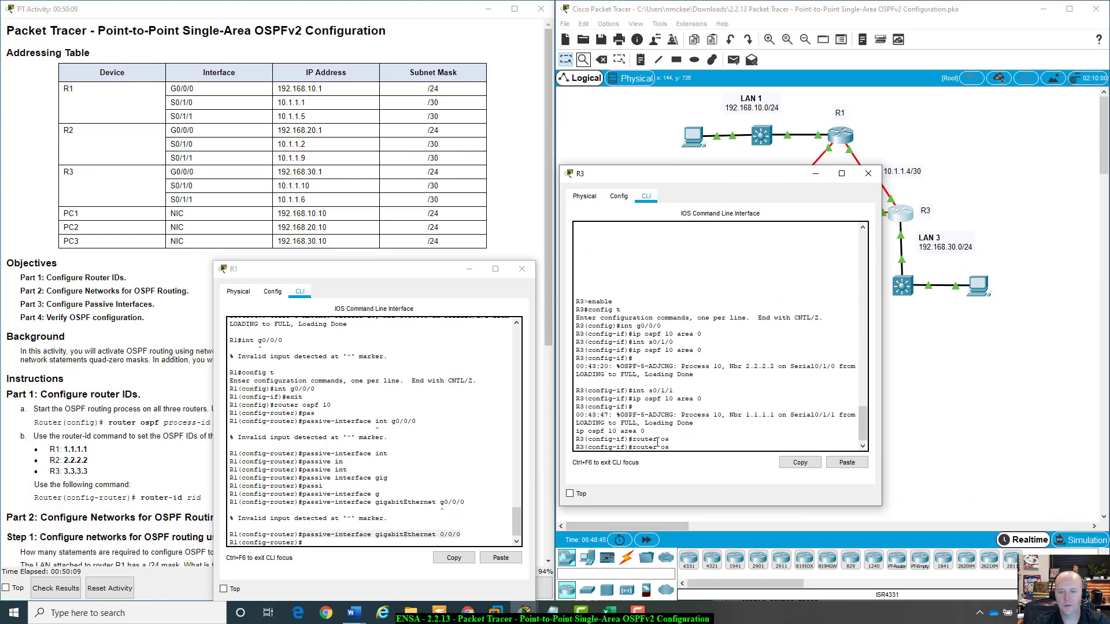
key("BackSpace")
key("BackSpace")
key("BackSpace")
key("BackSpace")
key("BackSpace")
key("BackSpace")
key("BackSpace")
key("BackSpace")
key("BackSpace")
type("e")
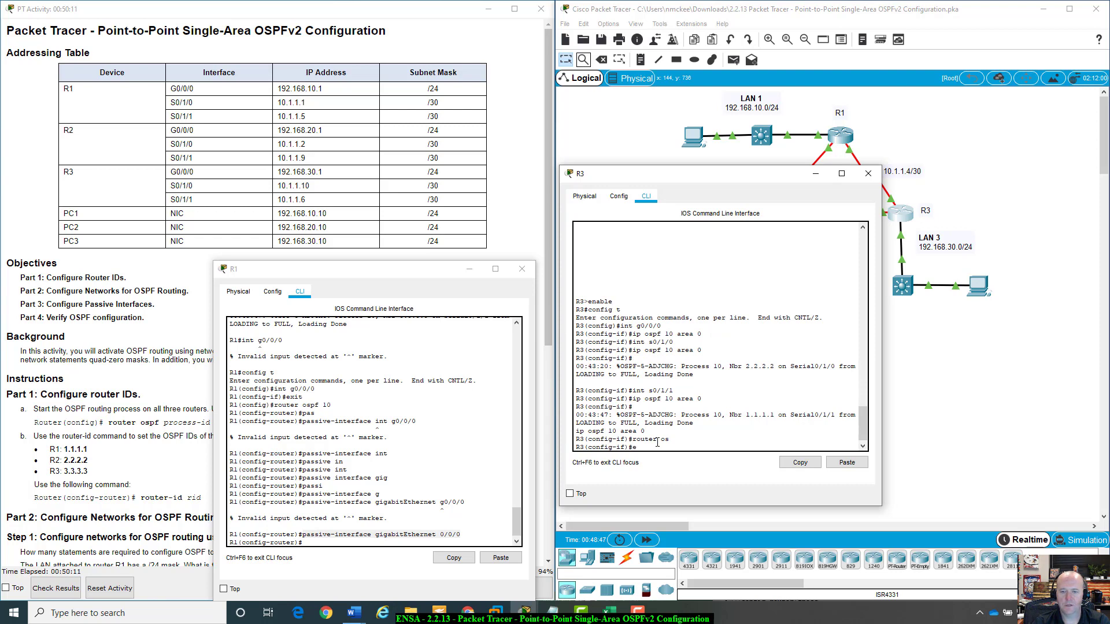
type("xit")
key("Return")
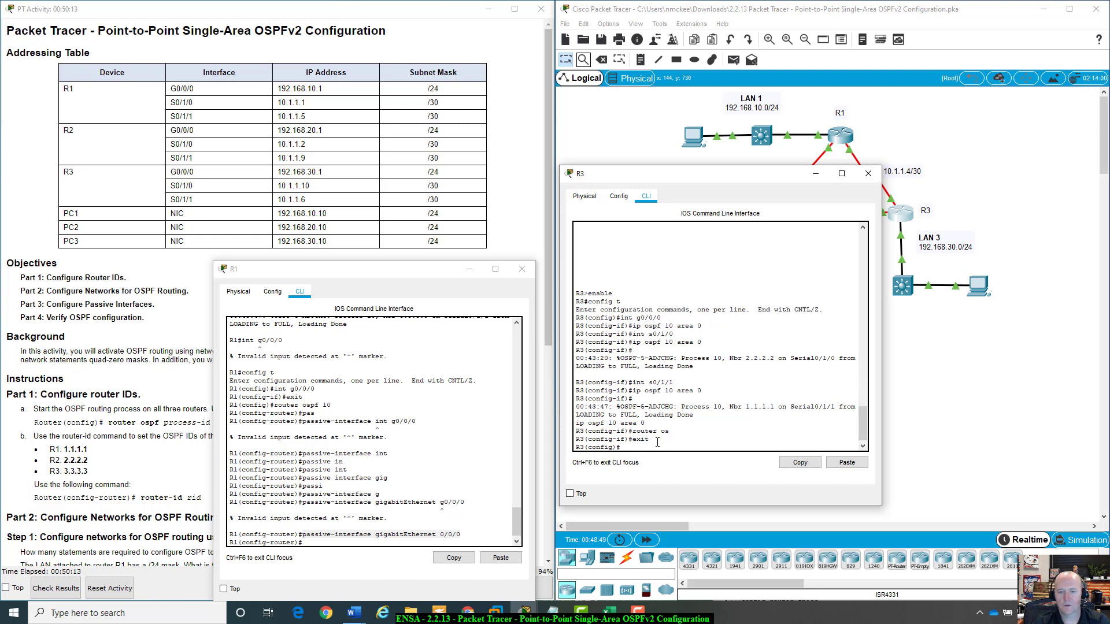
Enter the OSPF process configuration on R3 with router ospf 10.
type("router")
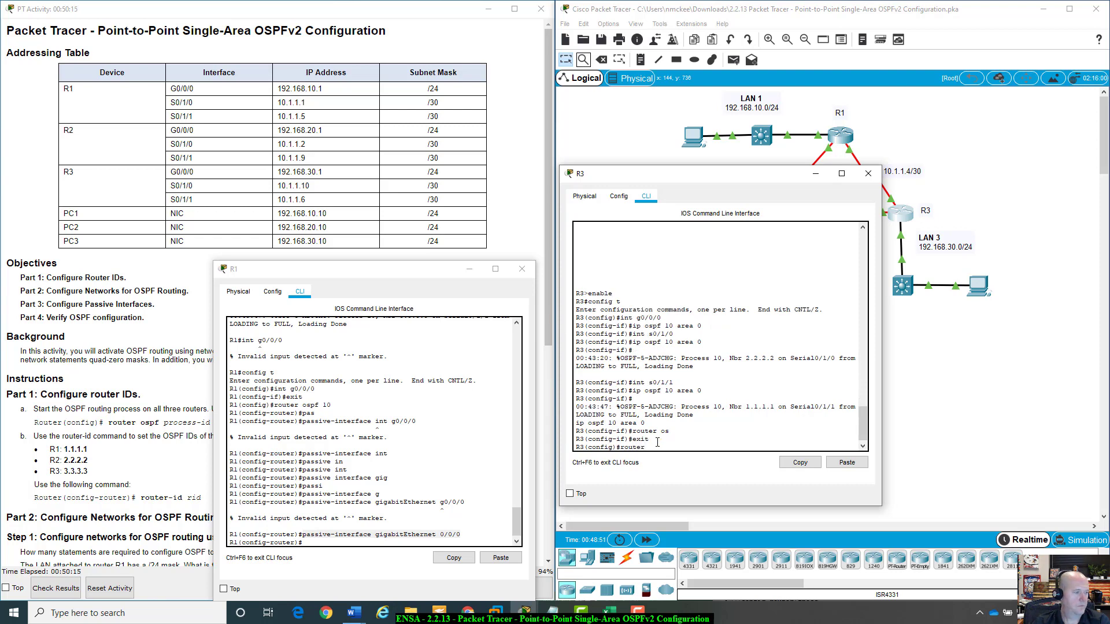
type(" osp")
key("Tab")
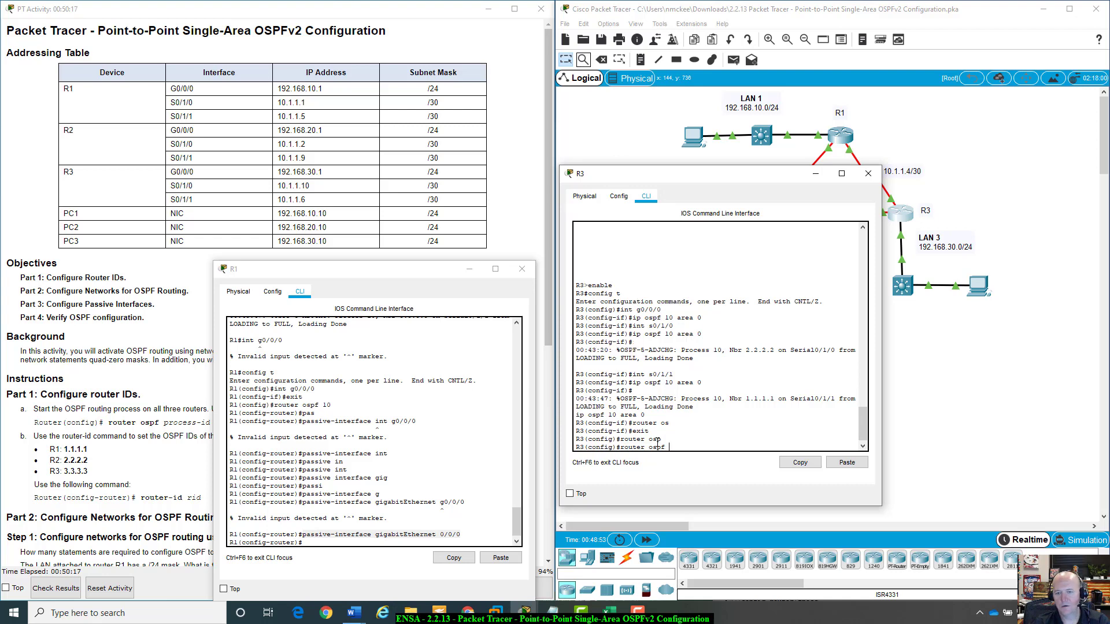
key("Return")
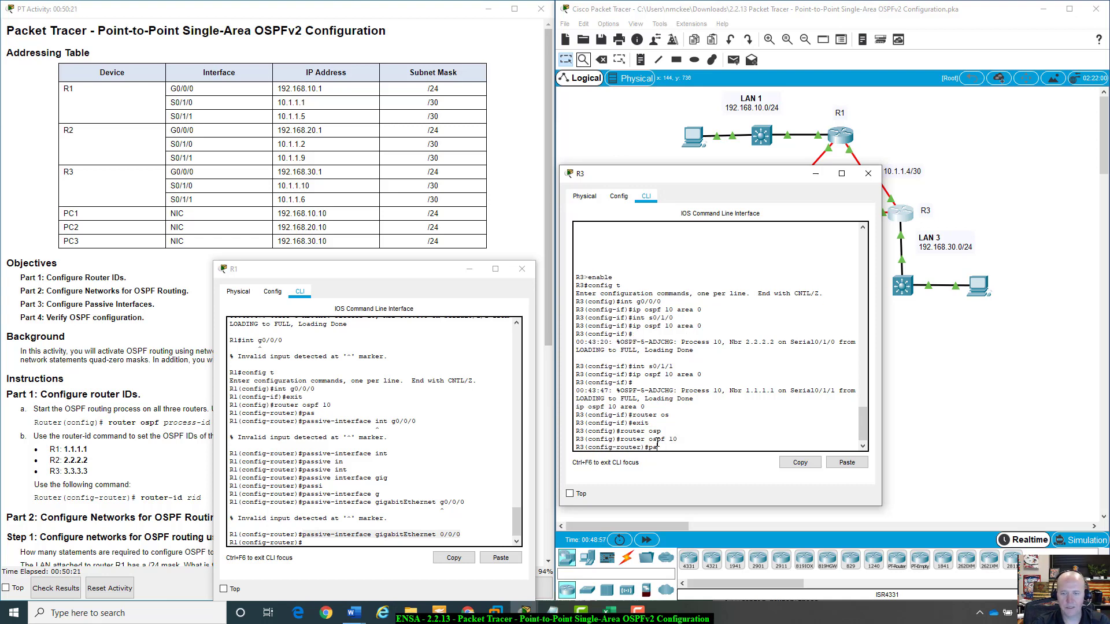
Make R3's G0/0/0 passive with passive-interface gigabitEthernet 0/0/0.
type("pa")
key("Tab")
type("gi")
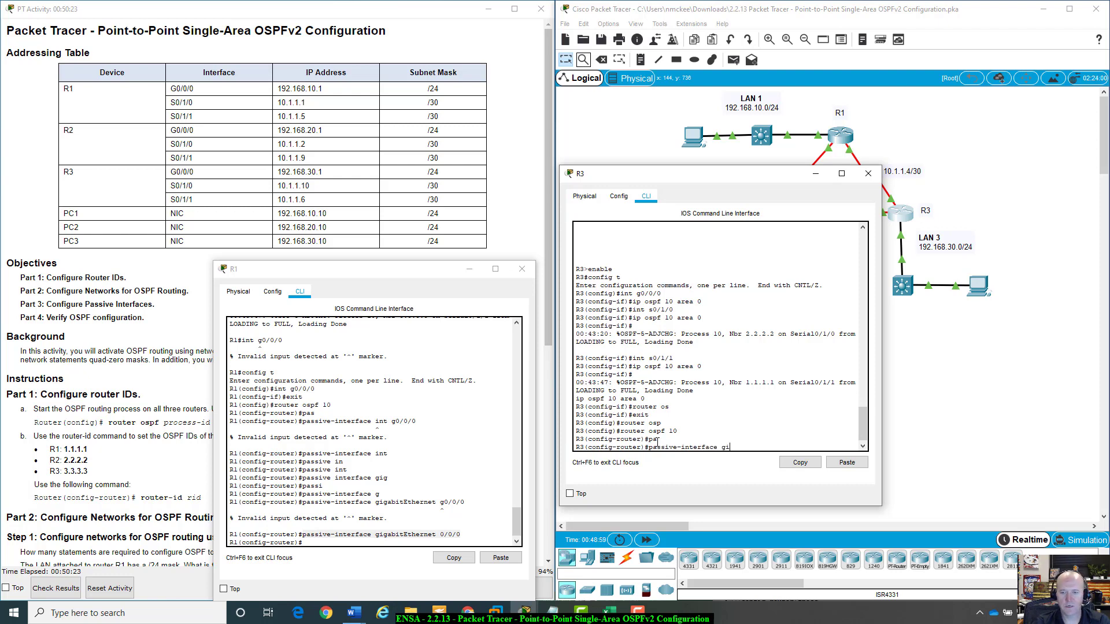
key("Tab")
type("0/0/")
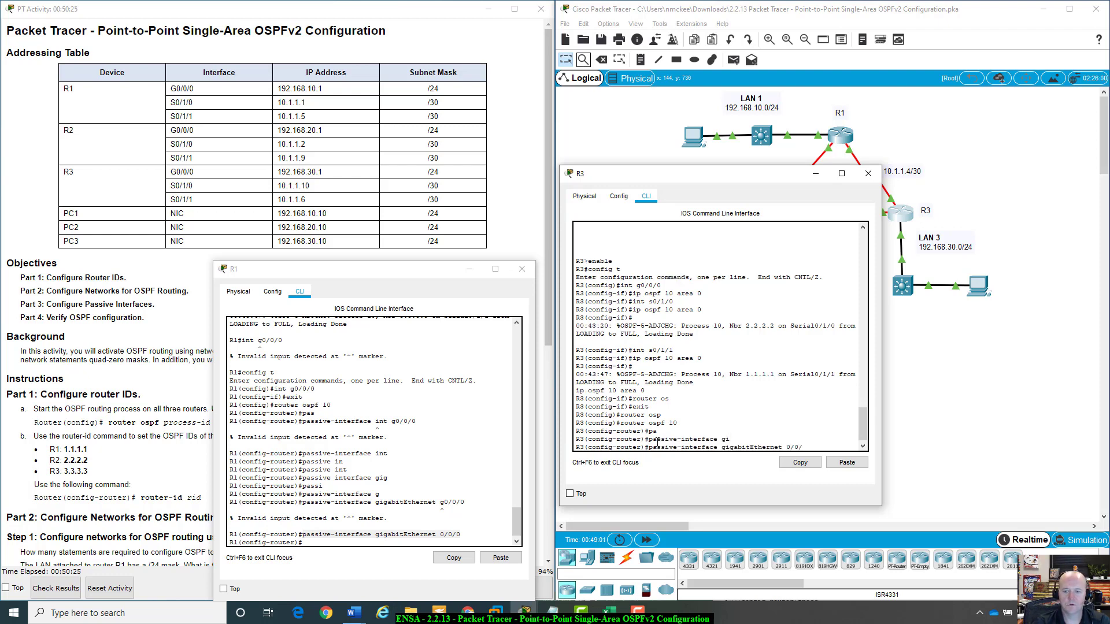
type("-0")
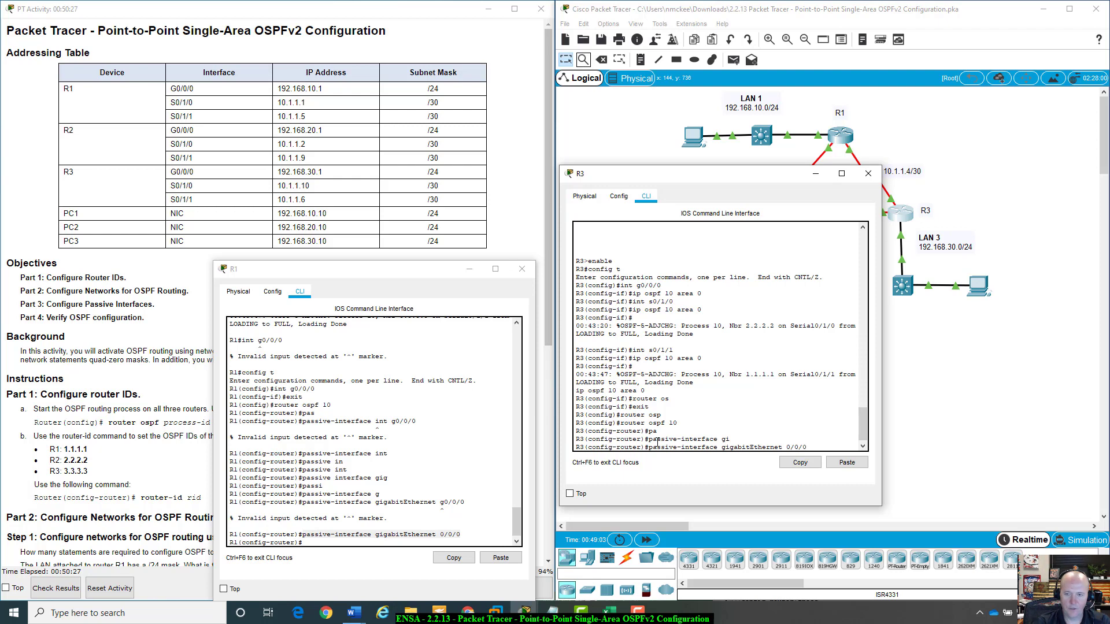
key("Return")
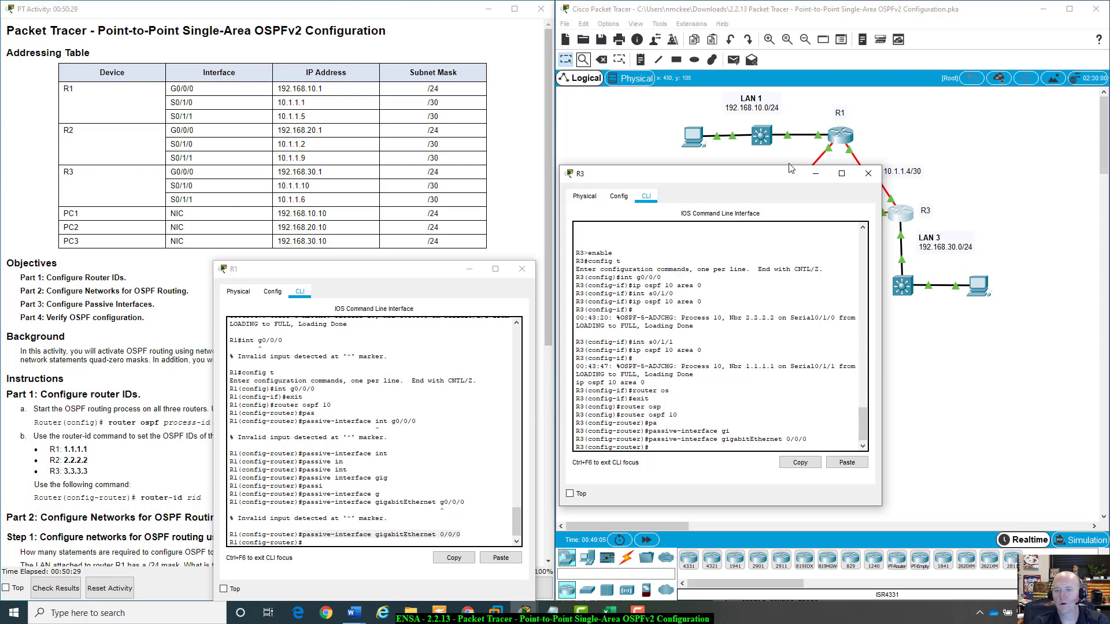
Scroll the activity instructions to the passive interface and OSPF verification parts.
left_click_drag(780, 173, 973, 137)
left_click_drag(429, 273, 628, 209)
left_click(721, 206)
scroll(255, 434, "down", 2)
scroll(256, 434, "down", 5)
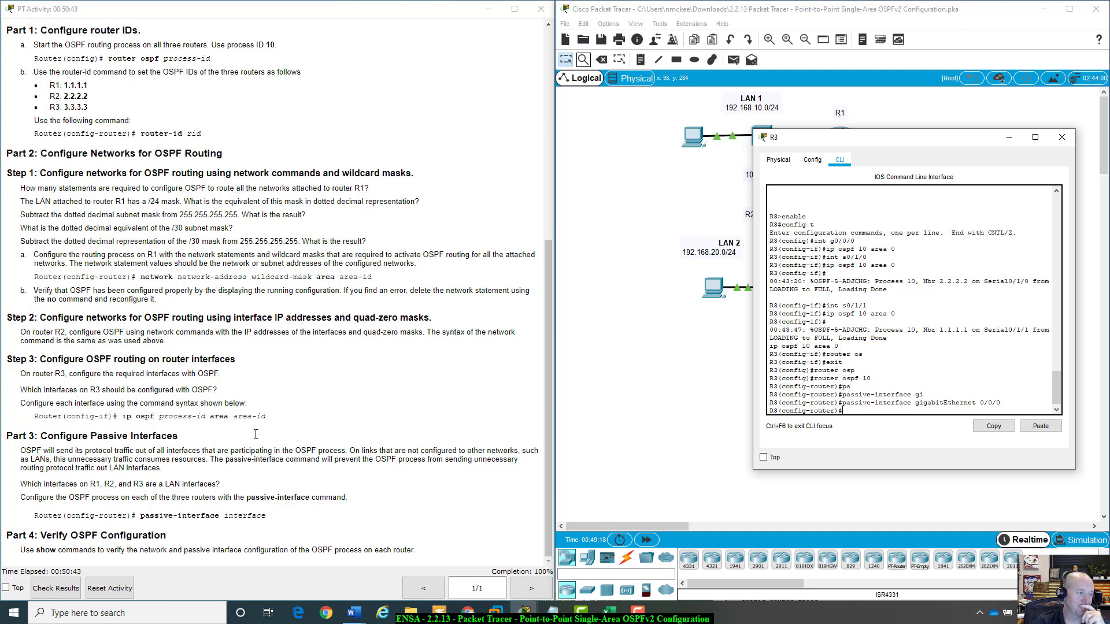
Review the passive-interface instructions and display R3's running configuration with do show run.
scroll(255, 433, "up", 1)
scroll(255, 434, "down", 1)
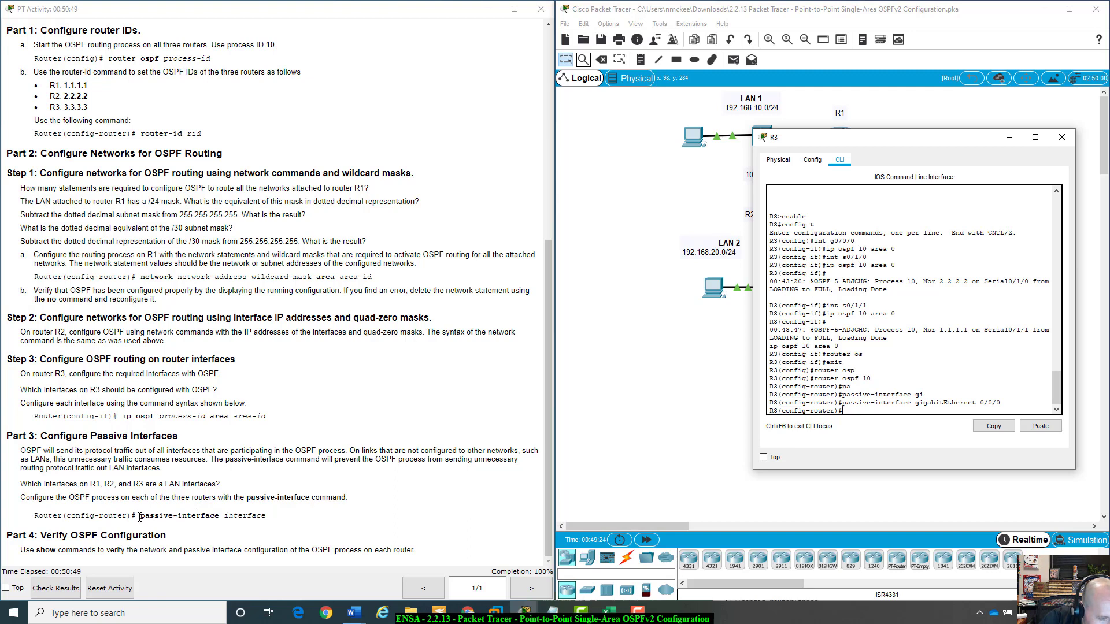
left_click_drag(141, 515, 211, 517)
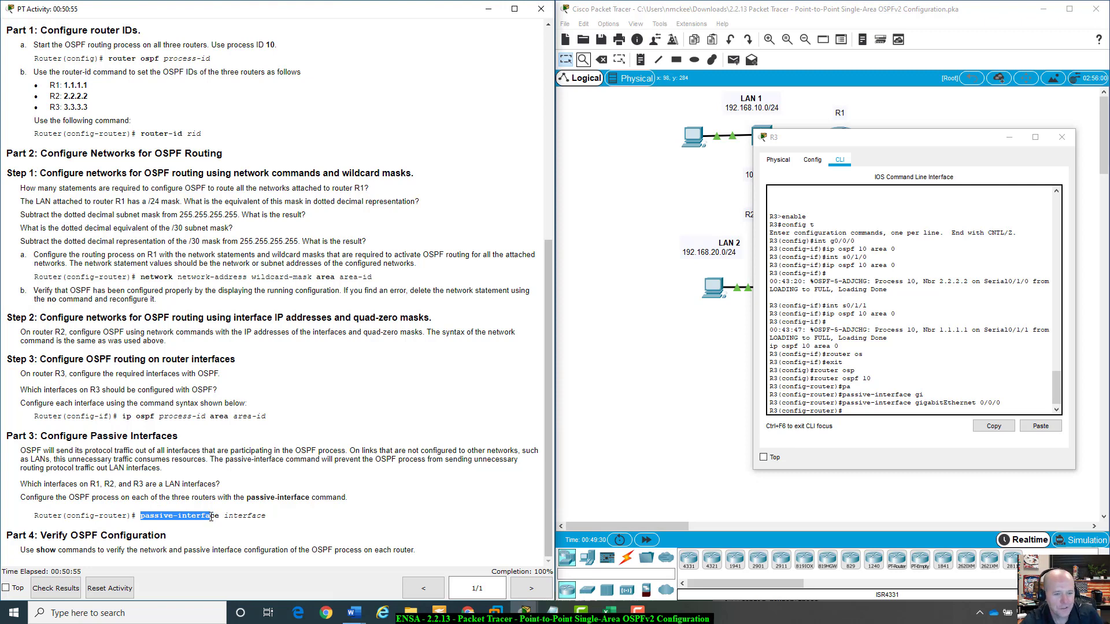
left_click(225, 513)
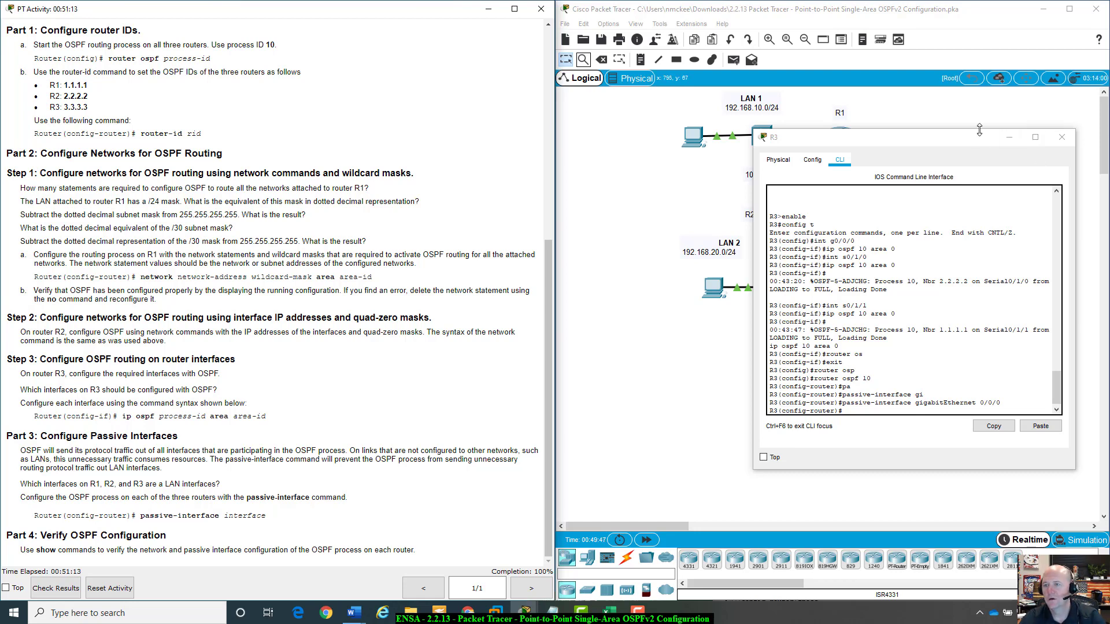
left_click_drag(965, 144, 937, 157)
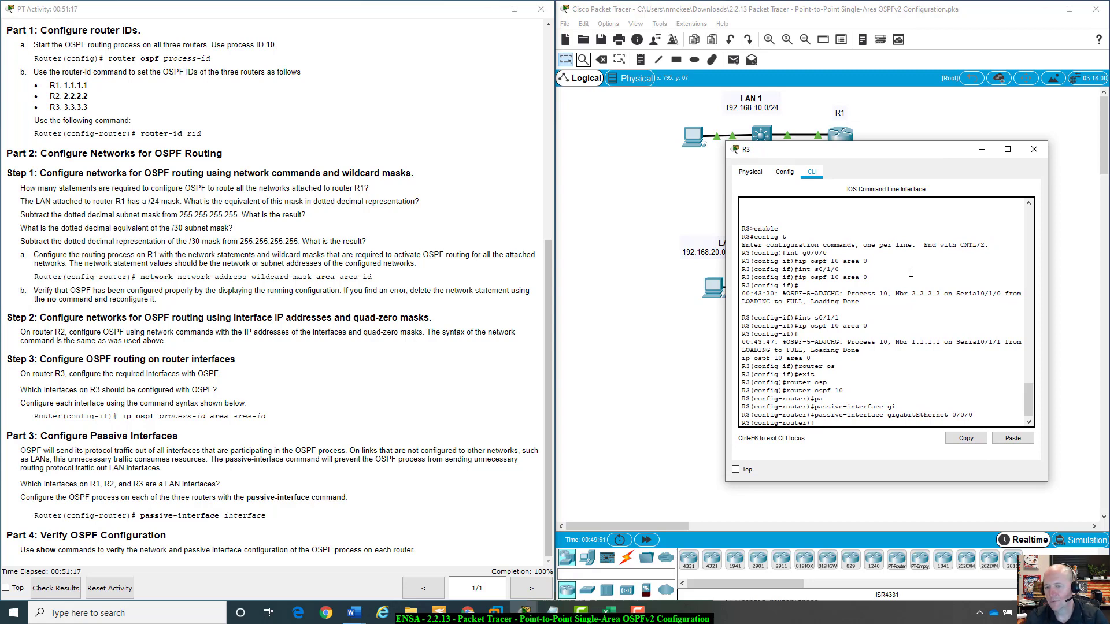
type("d")
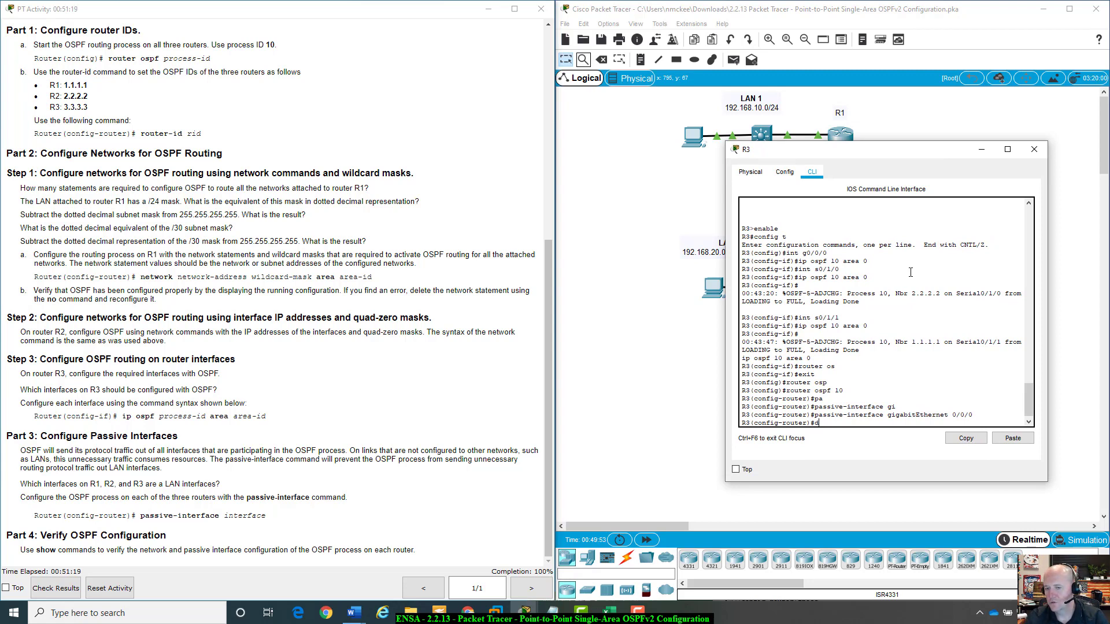
type("o show run")
key("Return")
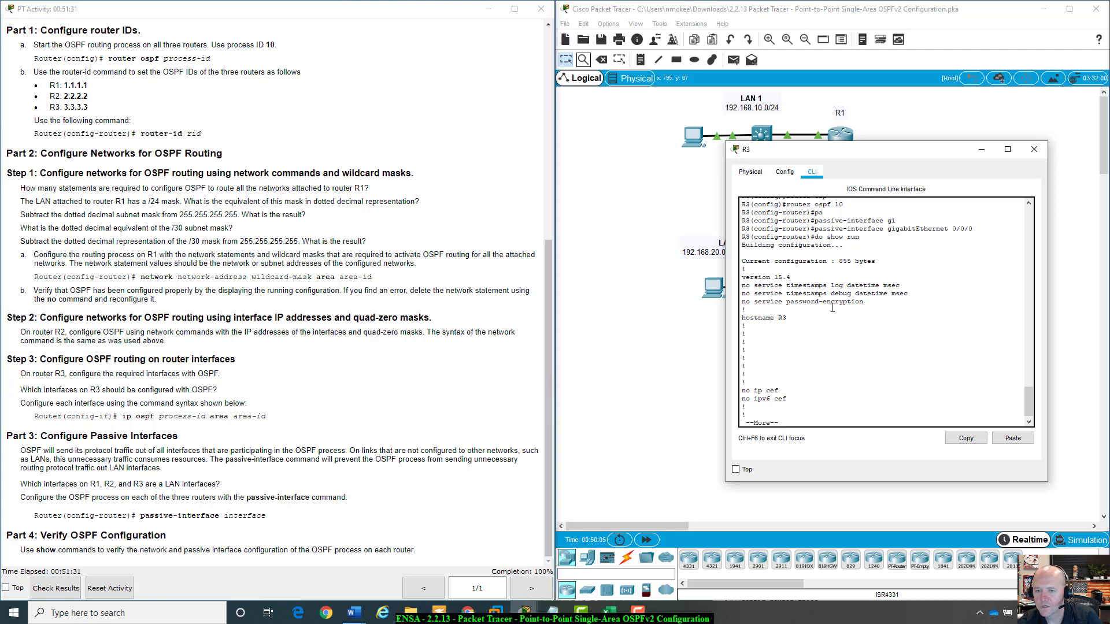
Page through R3's running configuration to check the router ospf 10 section and its passive interface.
key("space")
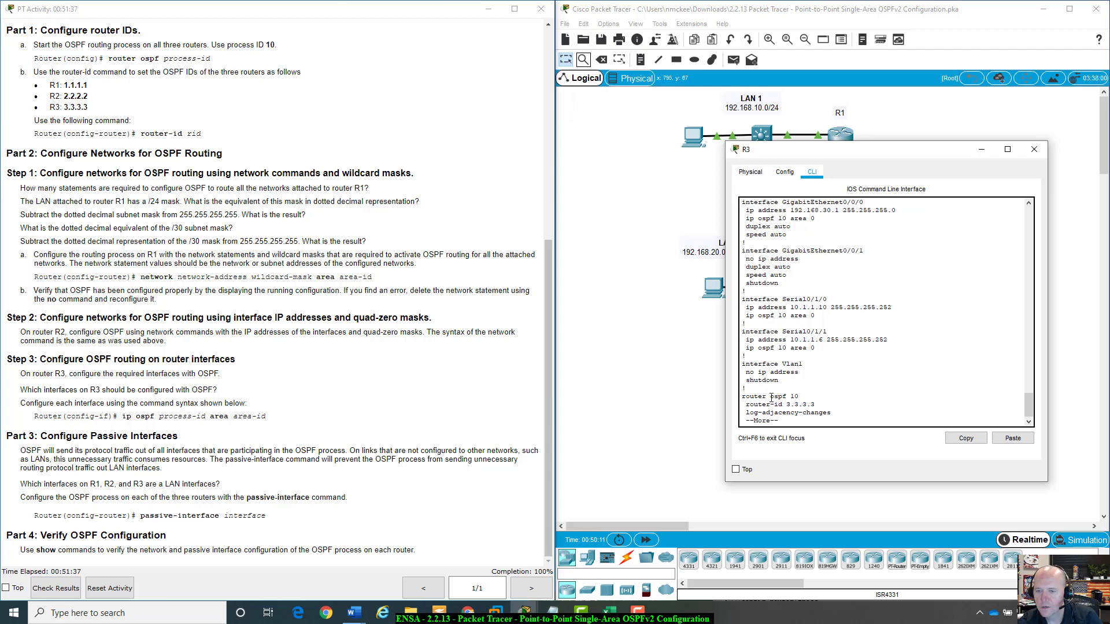
key("space")
scroll(788, 344, "up", 1)
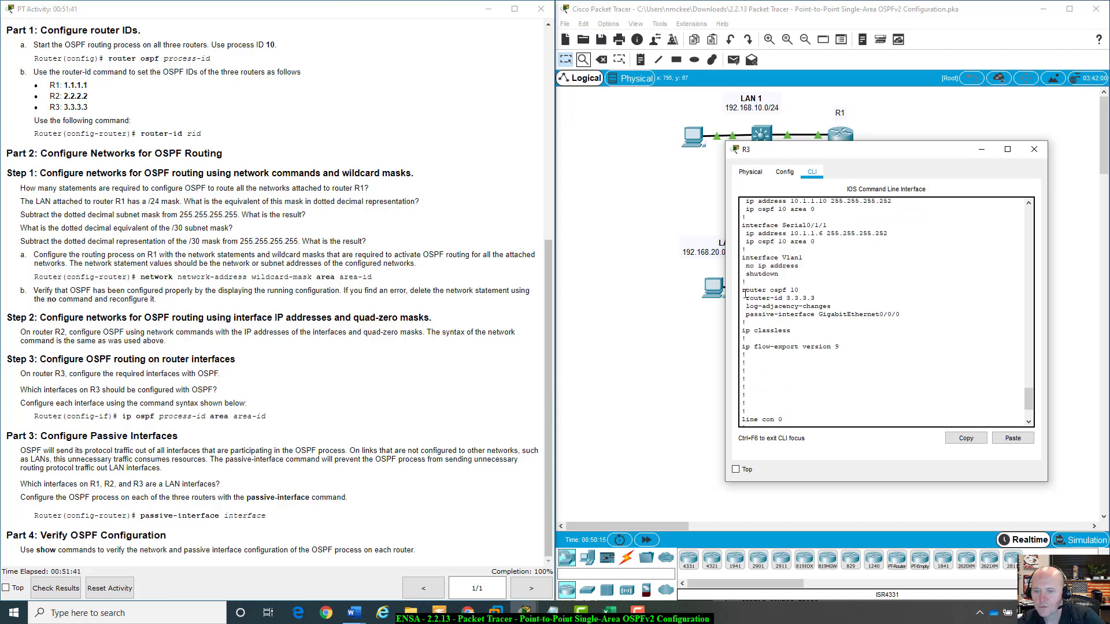
left_click_drag(745, 290, 799, 290)
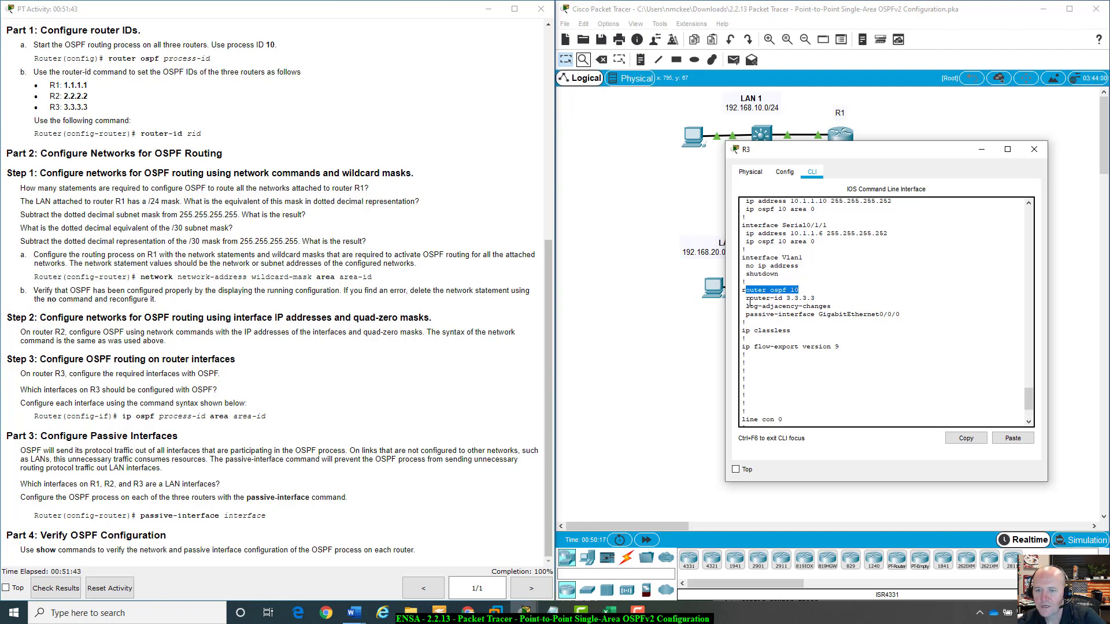
left_click_drag(745, 298, 815, 298)
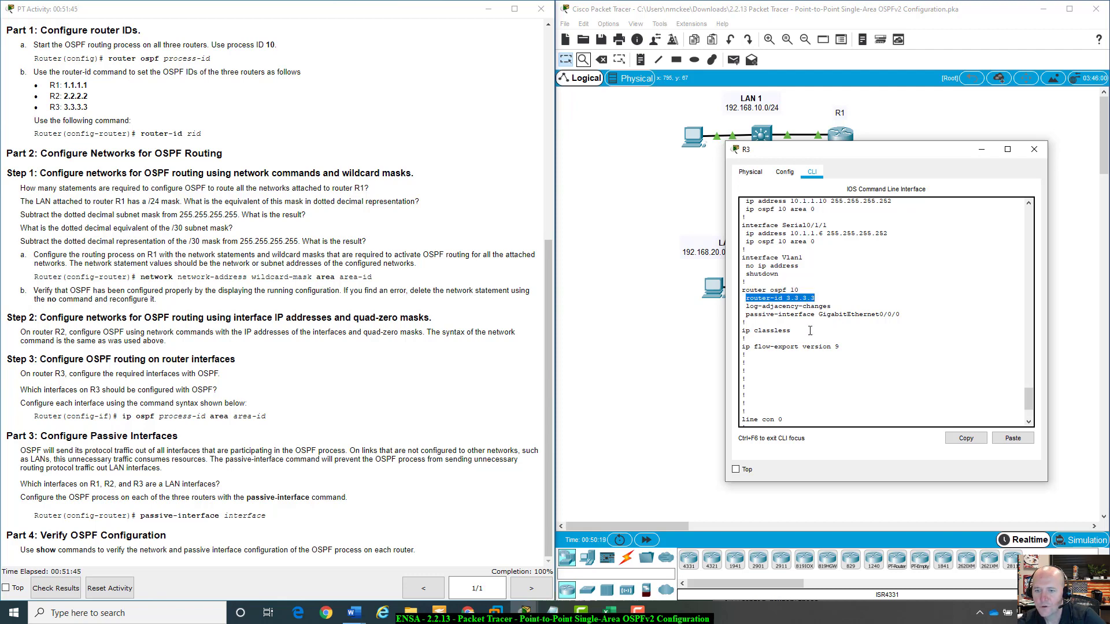
left_click_drag(746, 314, 899, 315)
scroll(898, 324, "down", 3)
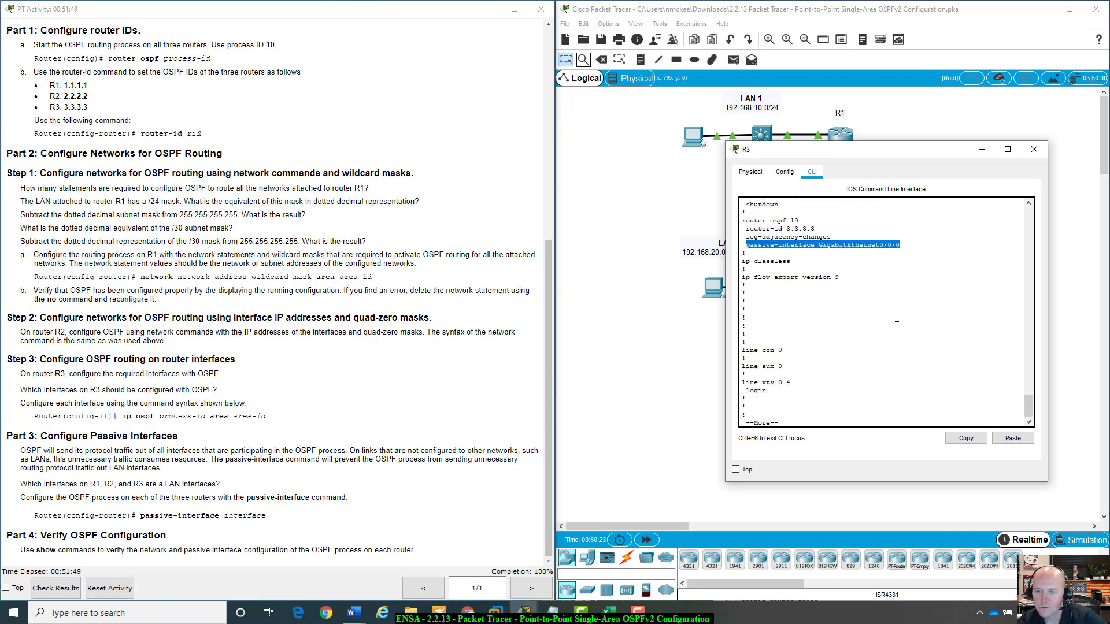
key("space")
scroll(839, 345, "up", 5)
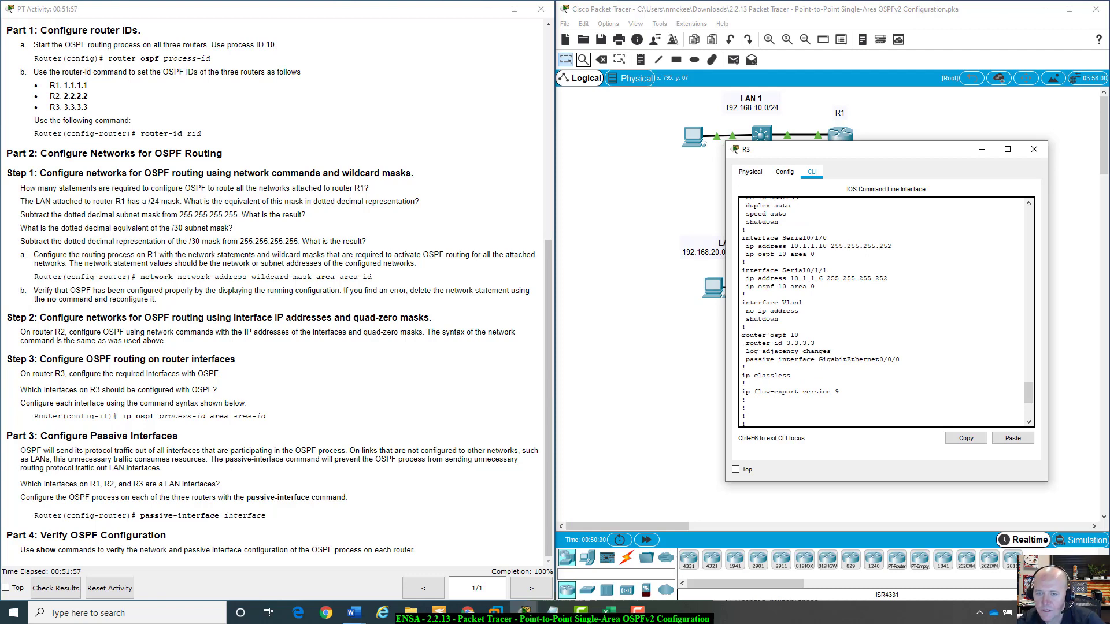
left_click_drag(746, 344, 923, 361)
left_click(856, 374)
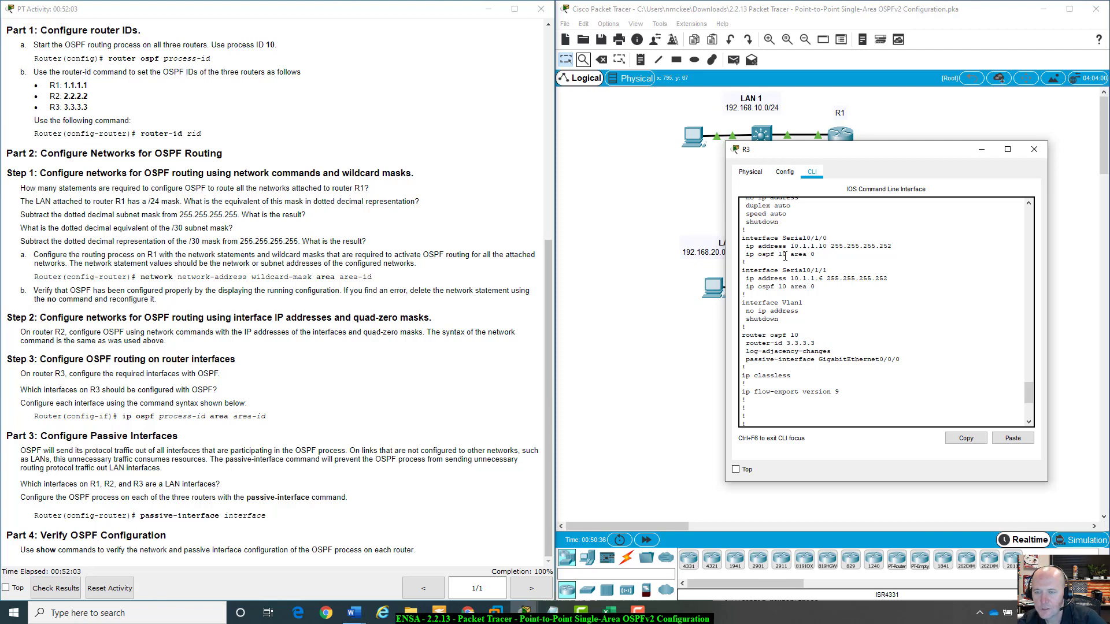
Check the ip ospf 10 area 0 lines on R3's interfaces and close R3's window.
scroll(774, 257, "up", 3)
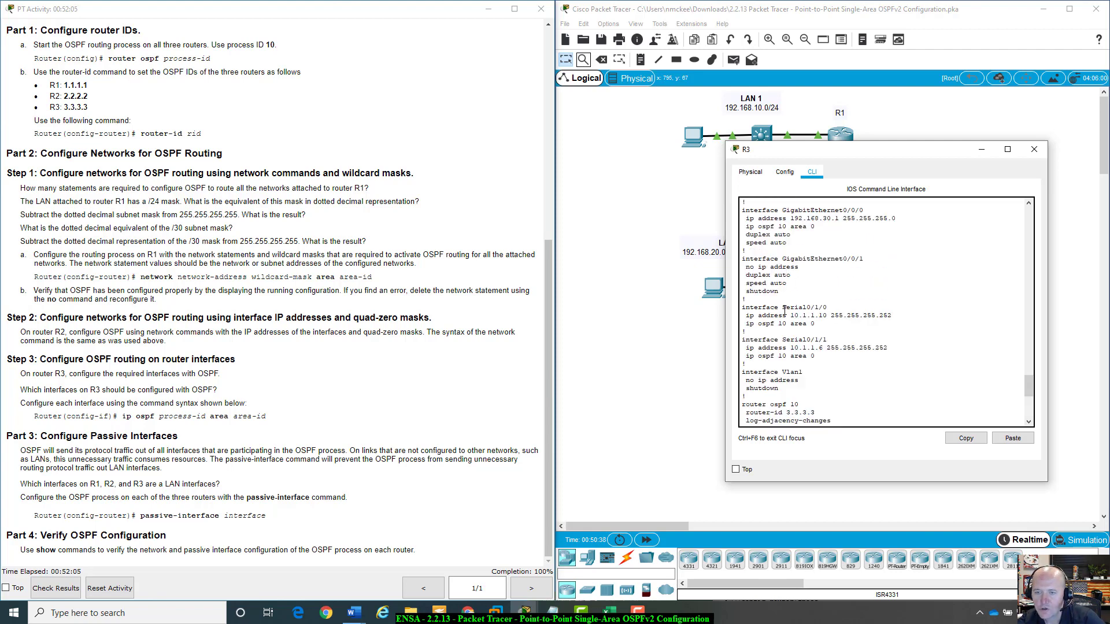
scroll(785, 311, "down", 2)
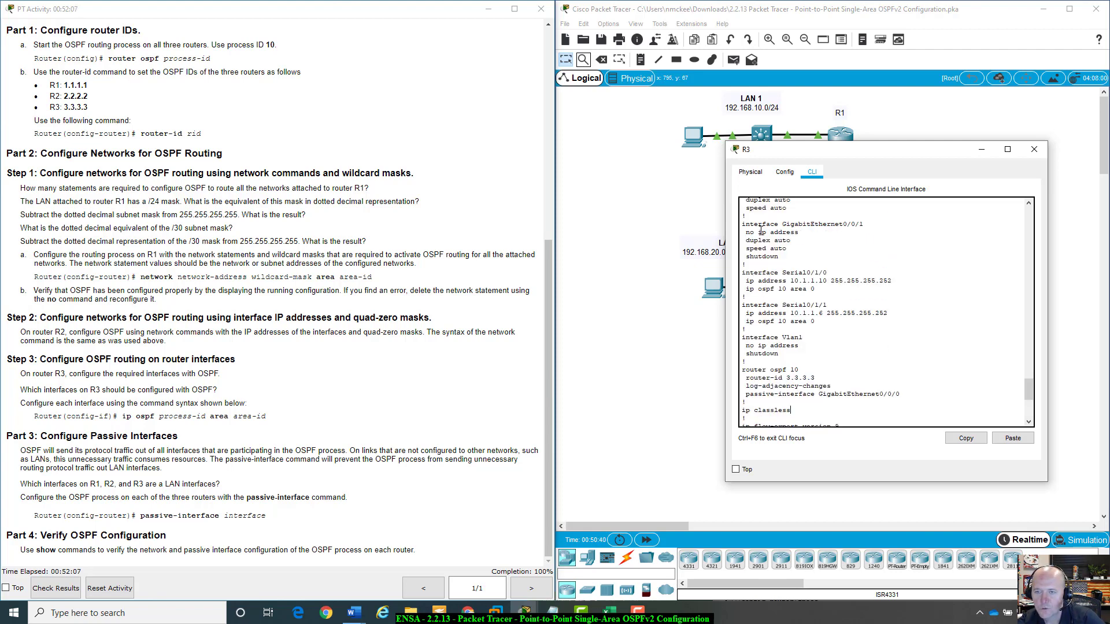
scroll(763, 252, "up", 2)
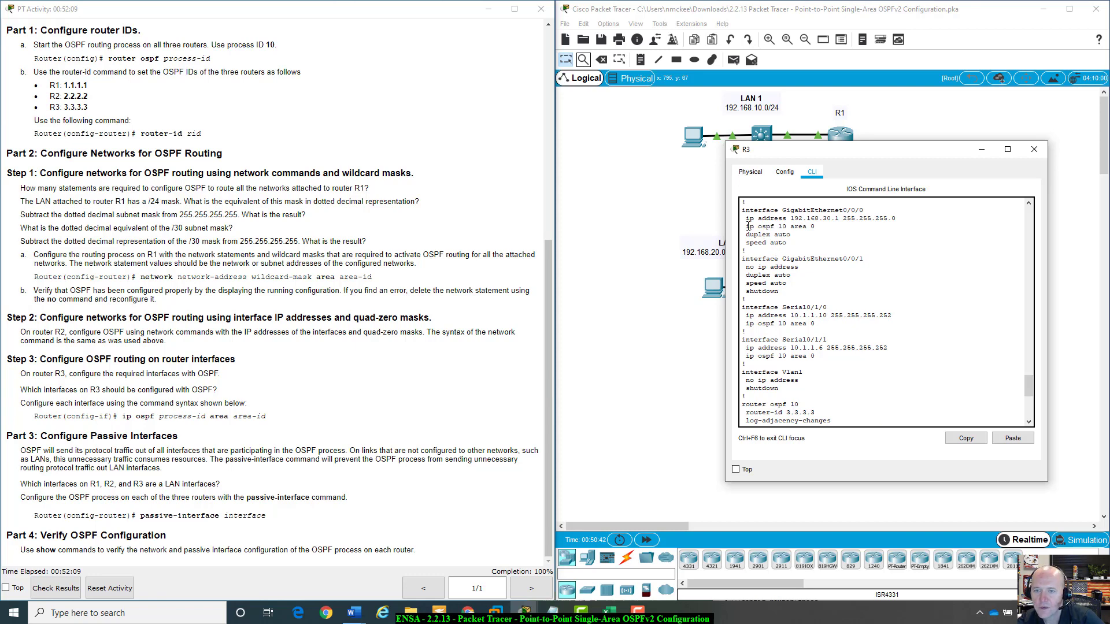
left_click_drag(748, 226, 815, 227)
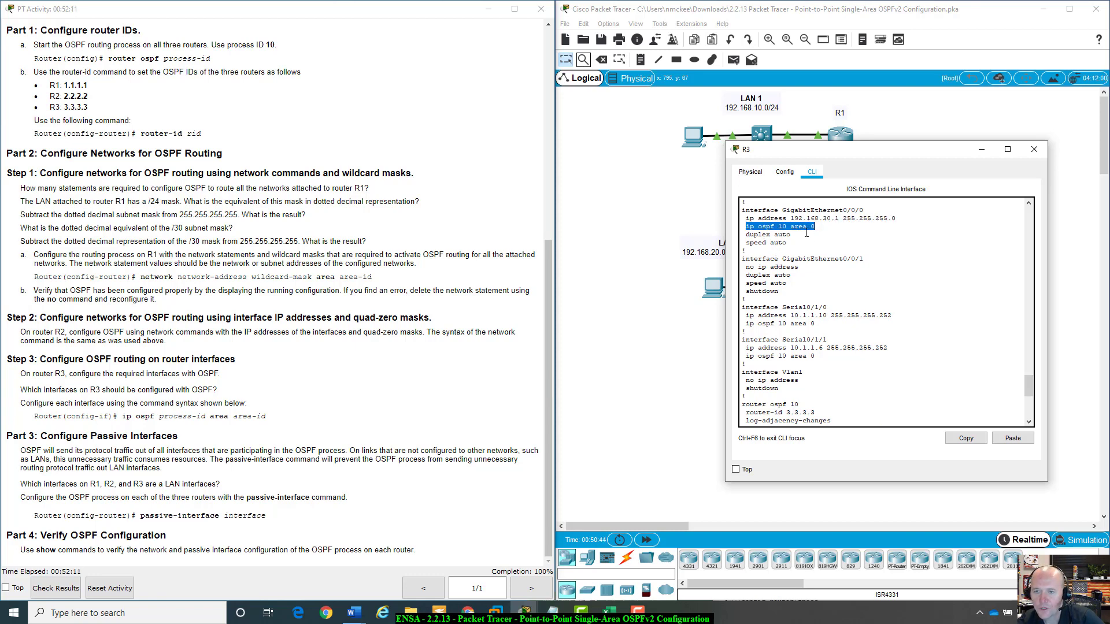
left_click(802, 229)
left_click_drag(744, 226, 815, 227)
left_click(1034, 150)
Open R2's CLI and display its running configuration with do show run.
left_click(774, 218)
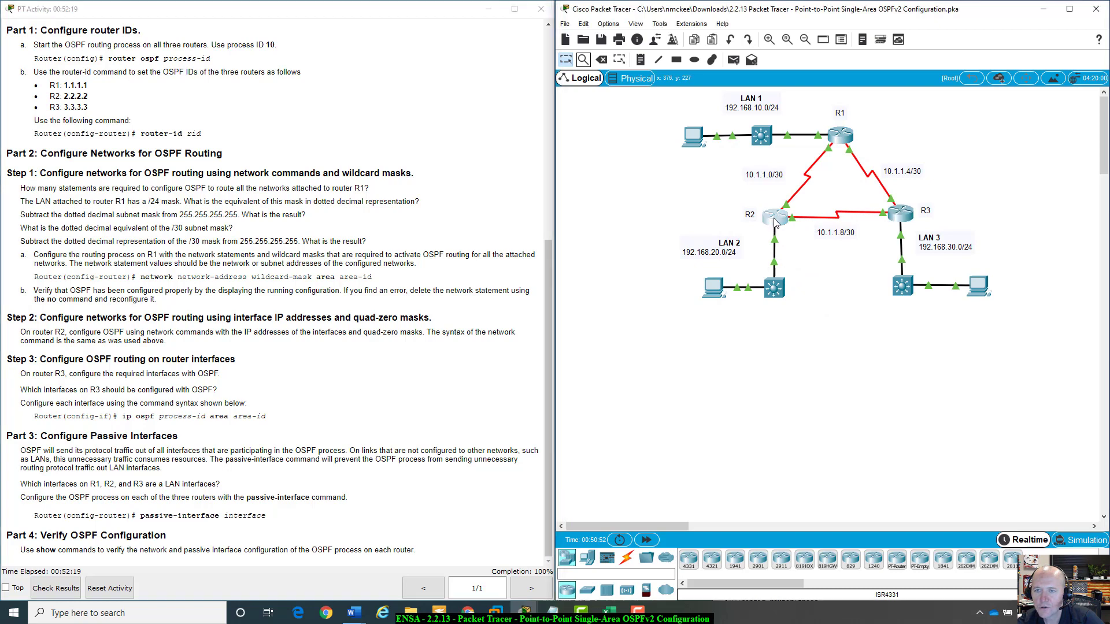
left_click_drag(836, 358, 801, 143)
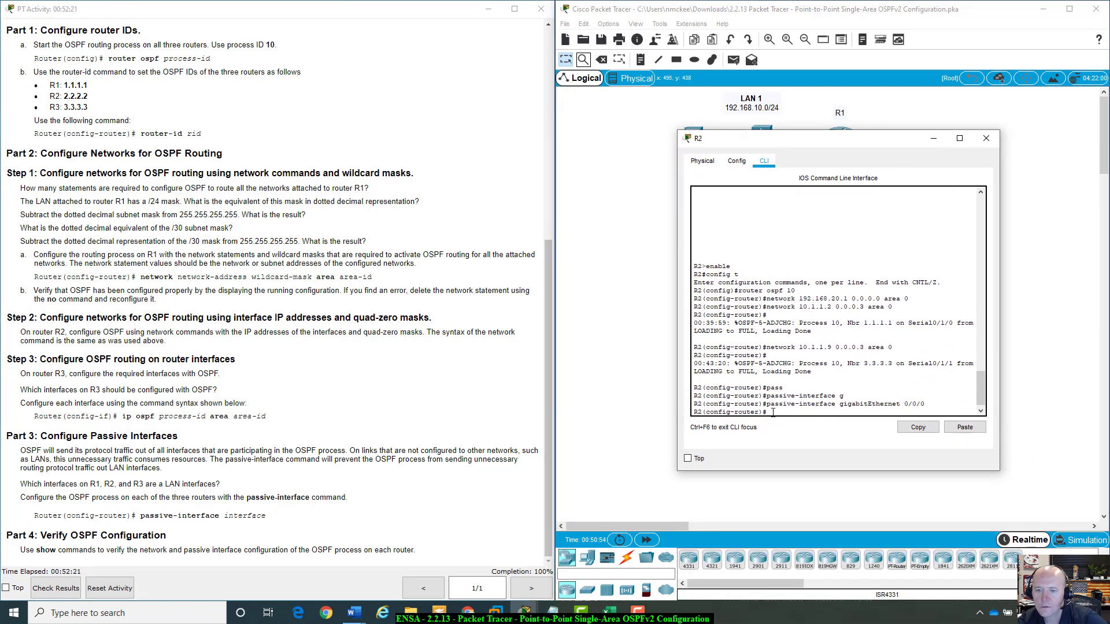
type("do show")
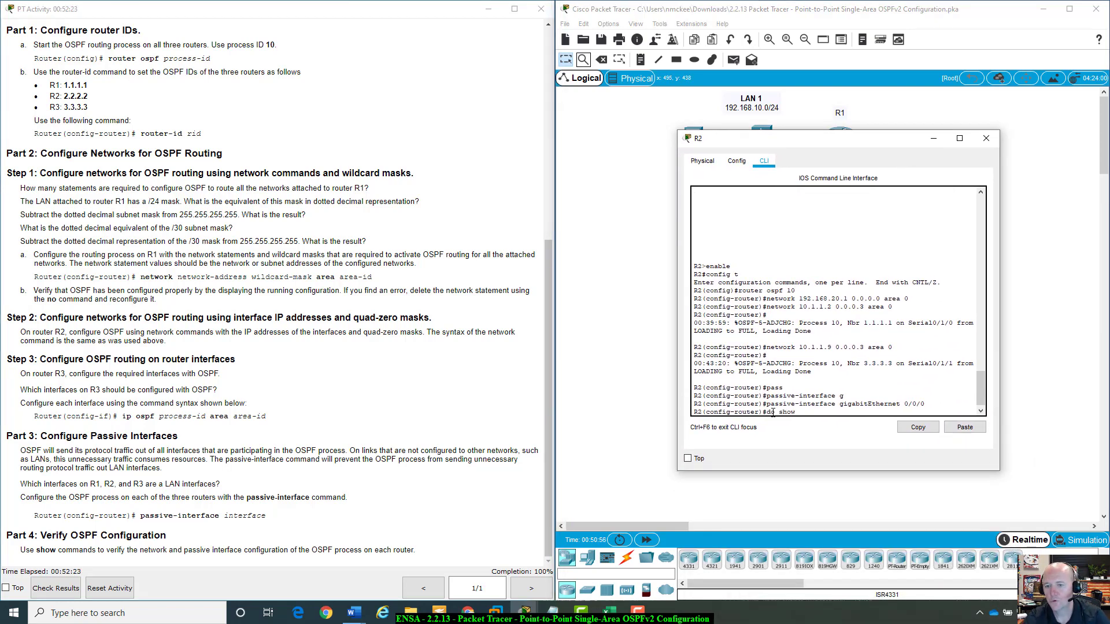
type(" run")
key("Return")
key("space")
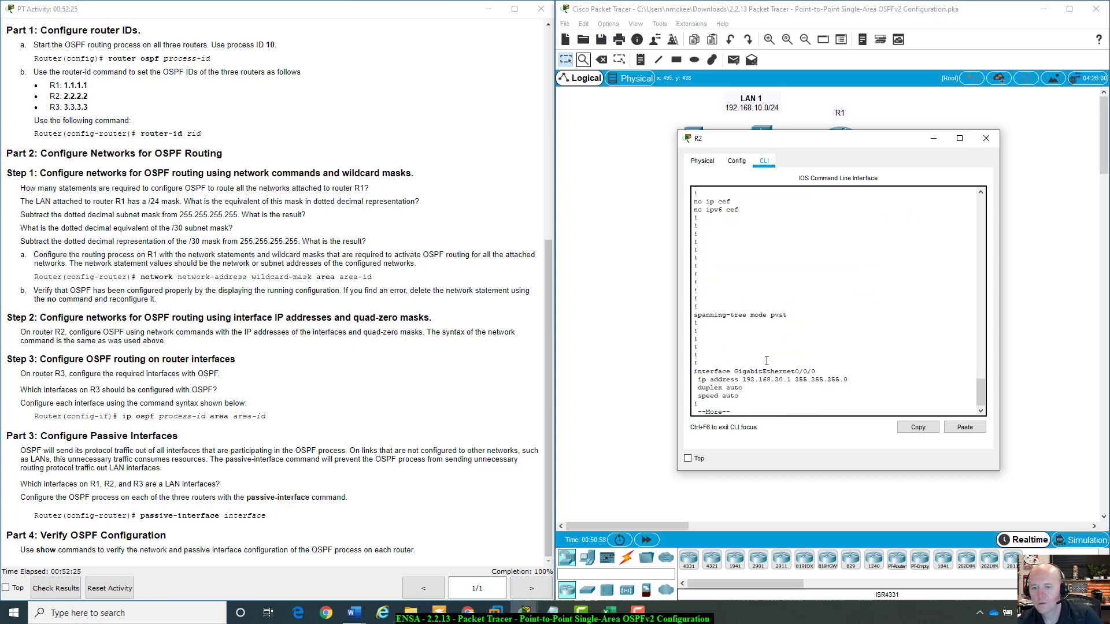
Examine R2's router ospf 10 section, including passive interface and network statements, and close R2's window.
key("space")
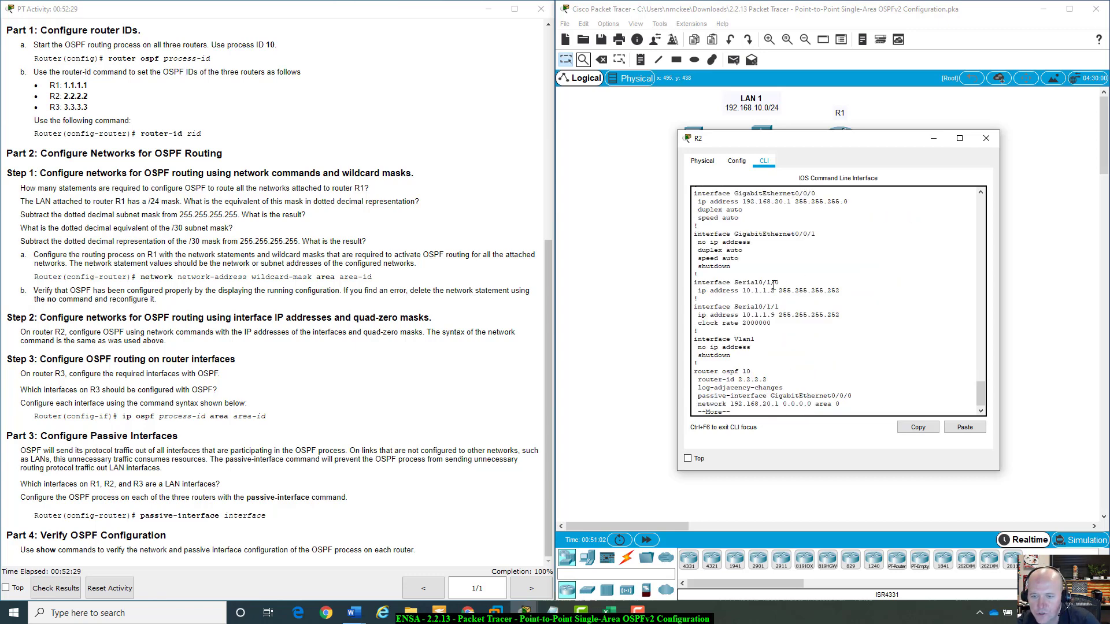
scroll(773, 285, "down", 1)
key("space")
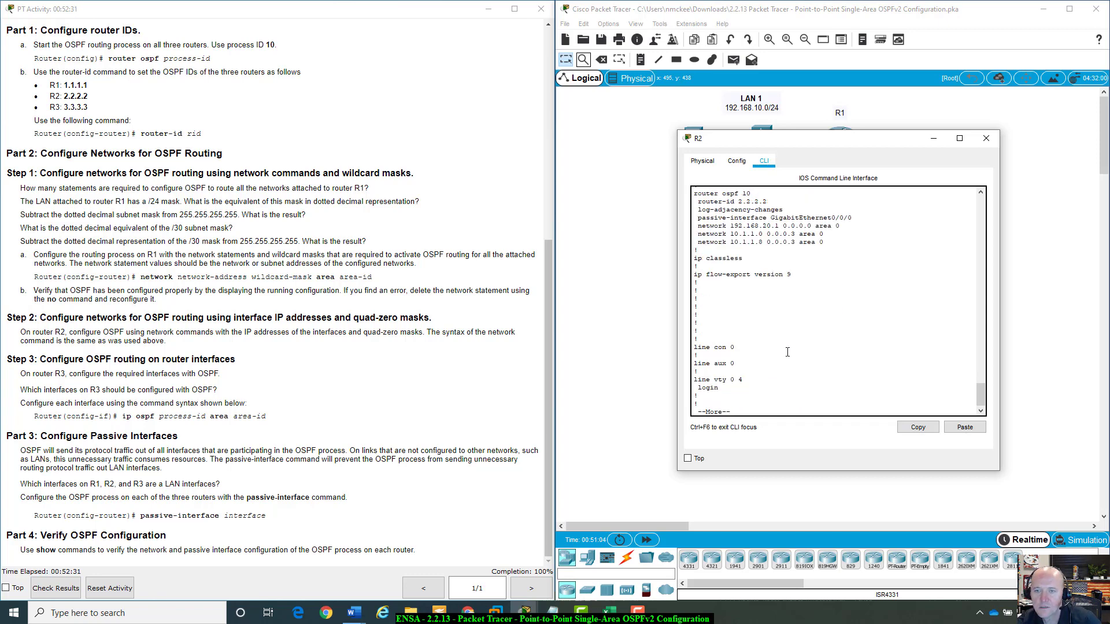
scroll(787, 351, "up", 3)
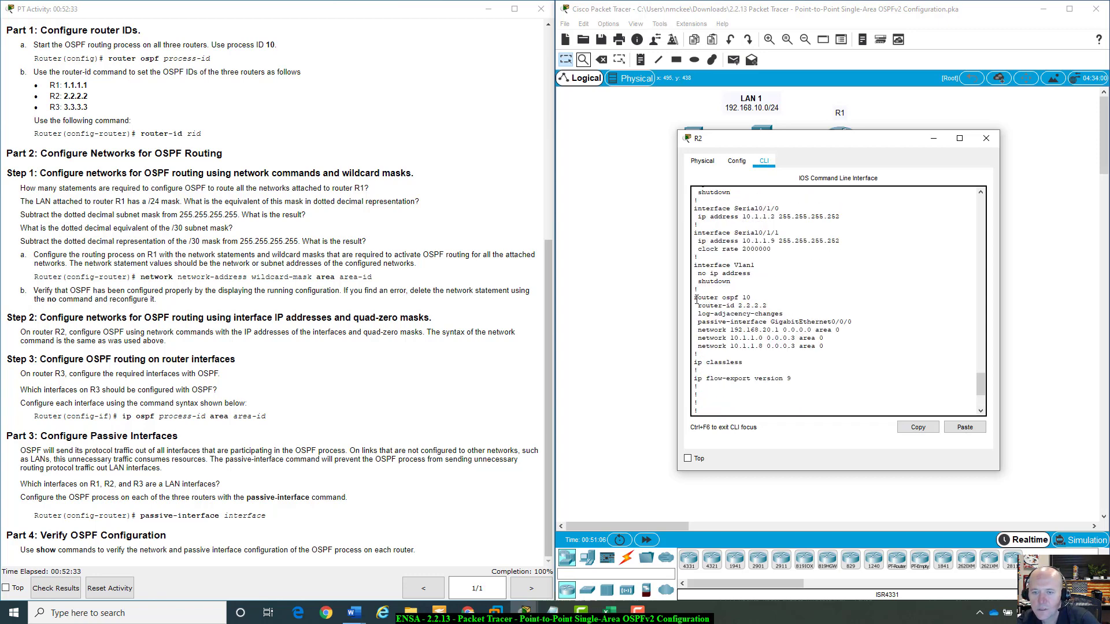
double_click(743, 305)
left_click_drag(697, 321, 854, 322)
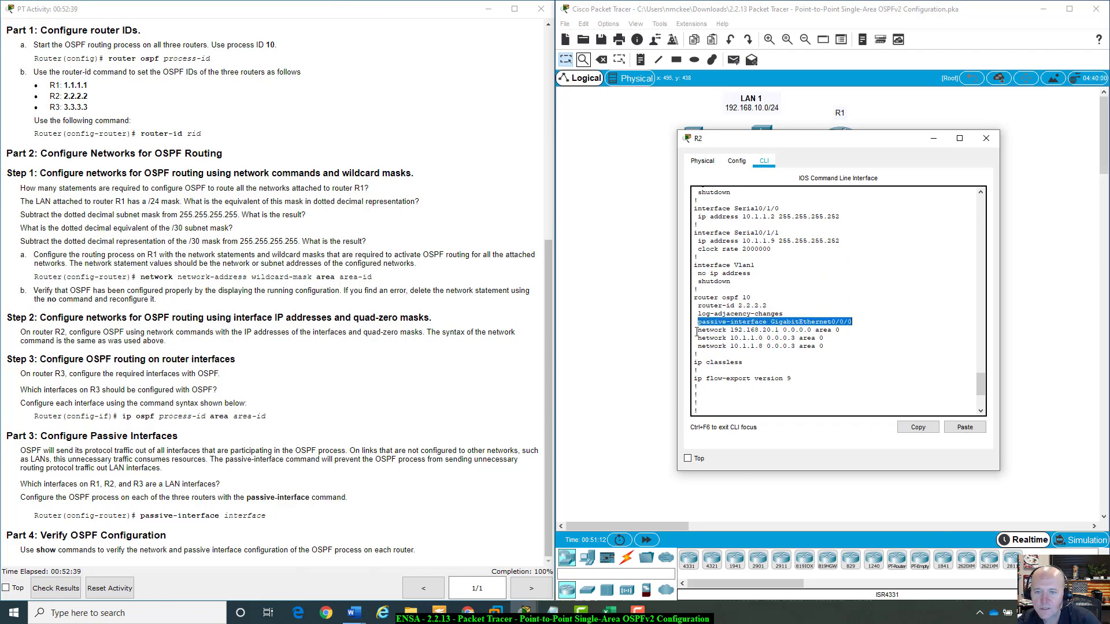
left_click_drag(694, 330, 780, 328)
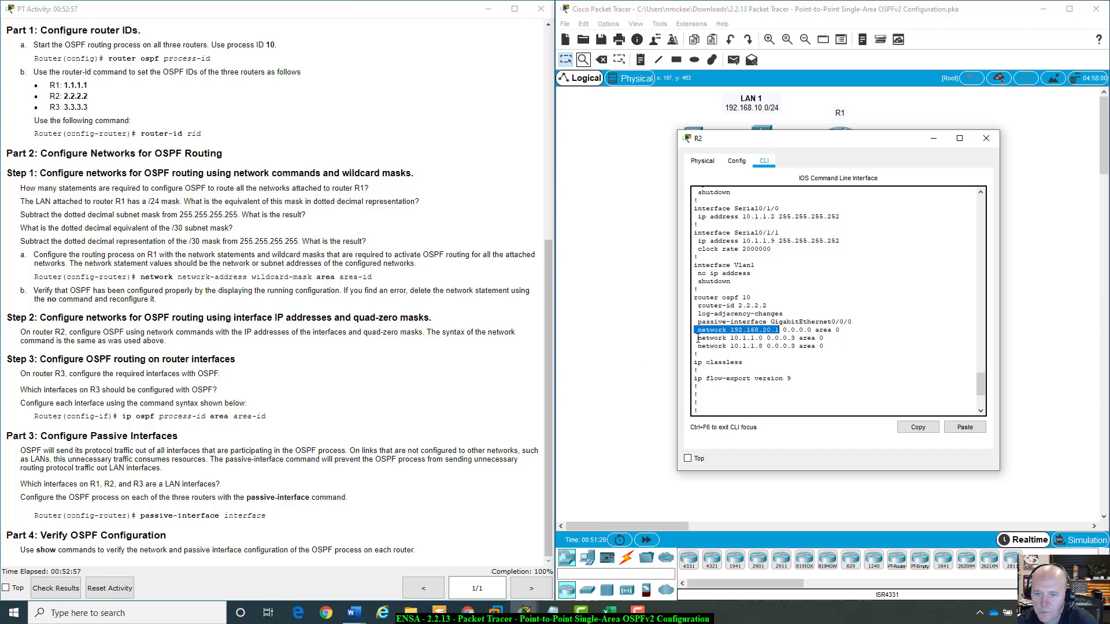
left_click_drag(730, 330, 780, 331)
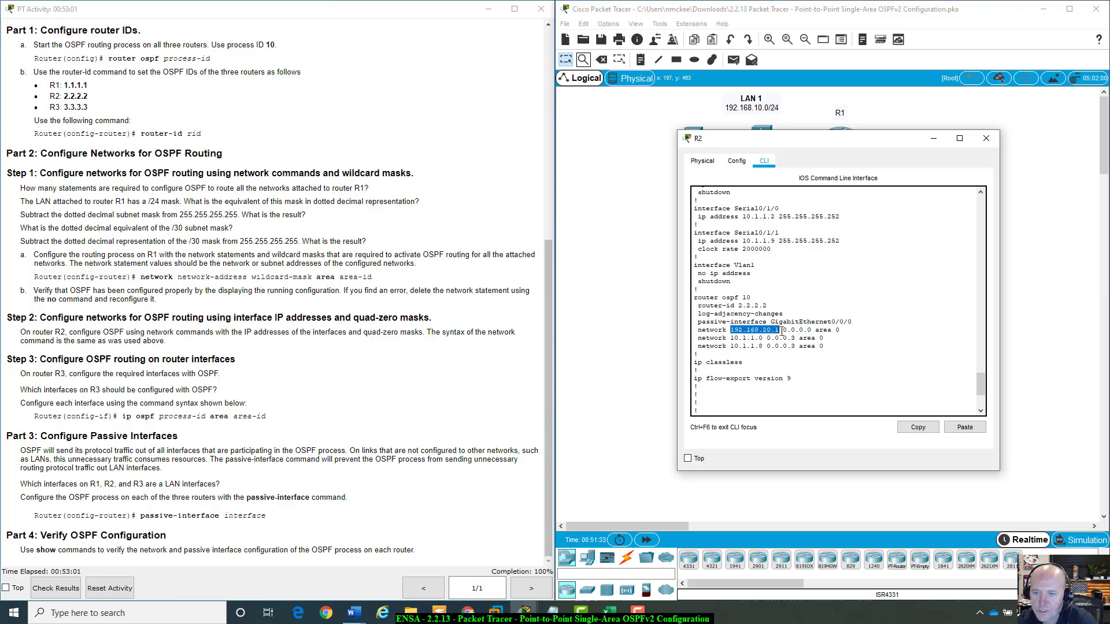
left_click_drag(783, 329, 814, 329)
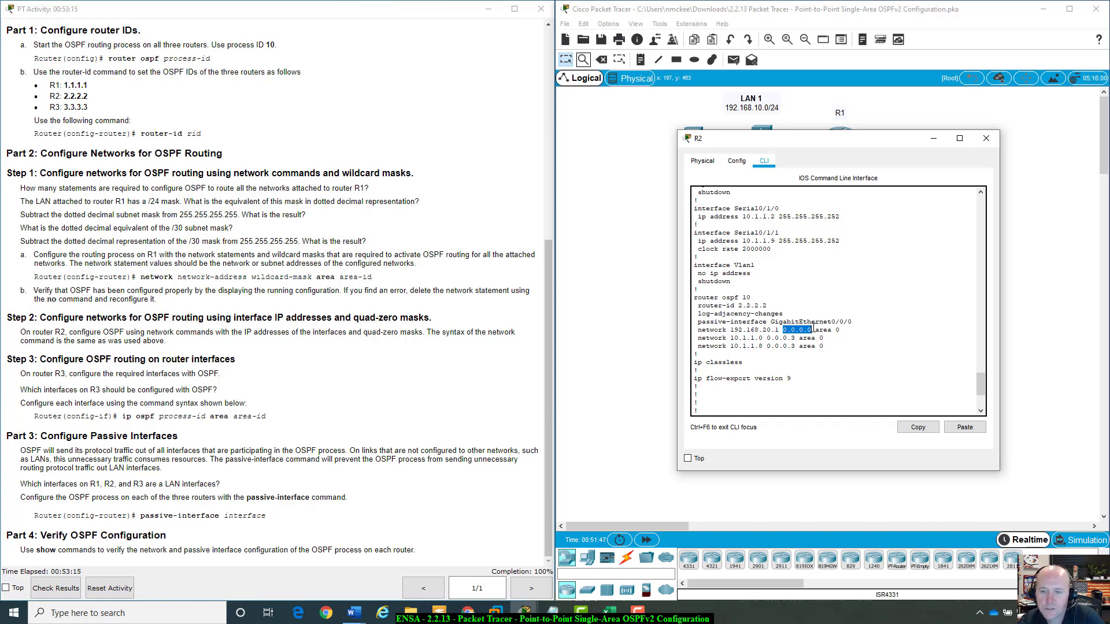
left_click_drag(729, 338, 764, 340)
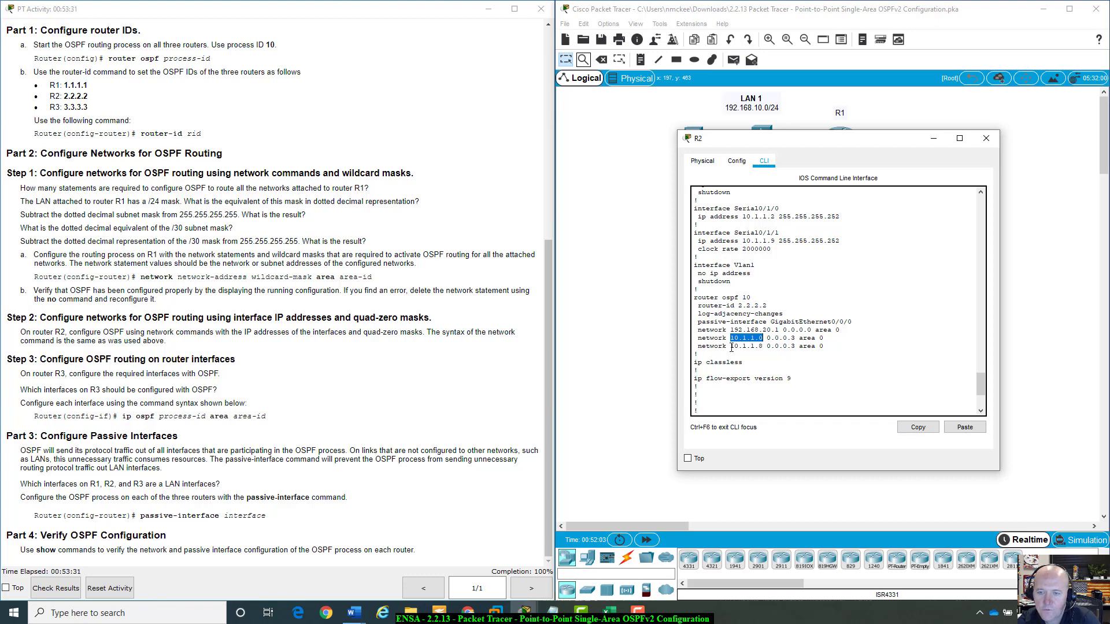
scroll(766, 357, "down", 4)
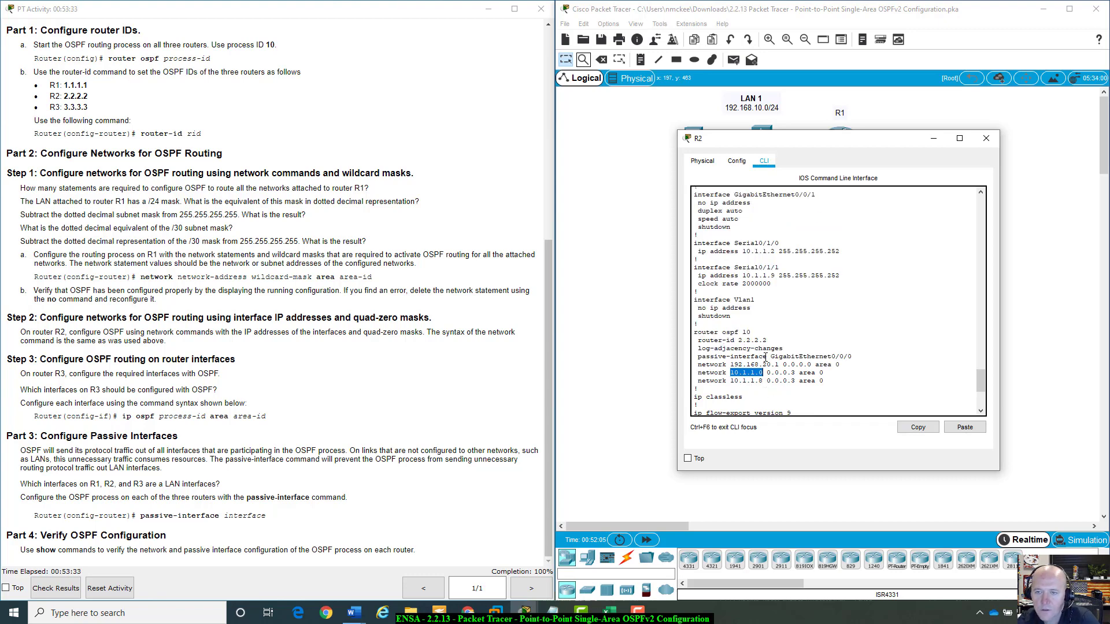
left_click(986, 138)
Open R1's CLI and display its running configuration with do show run.
left_click(835, 137)
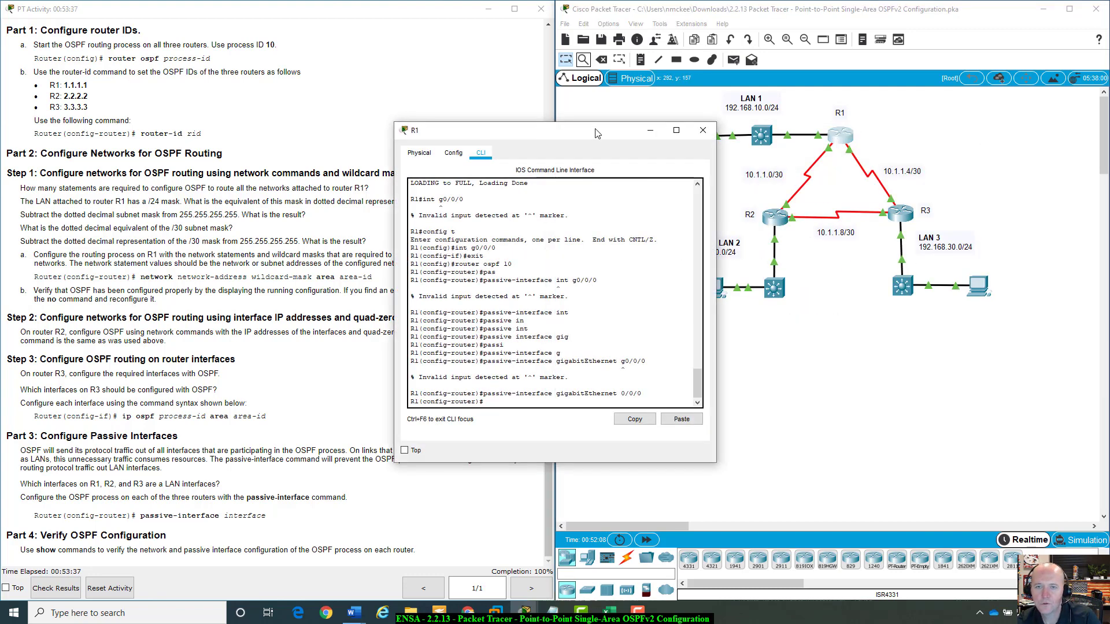
left_click_drag(595, 126, 847, 150)
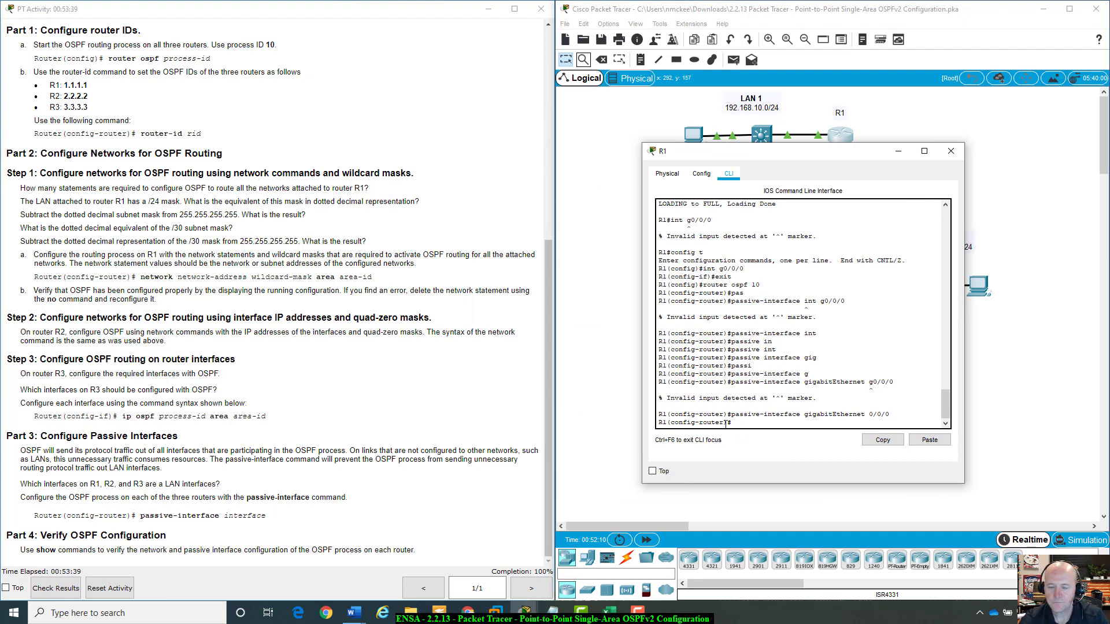
type("do ")
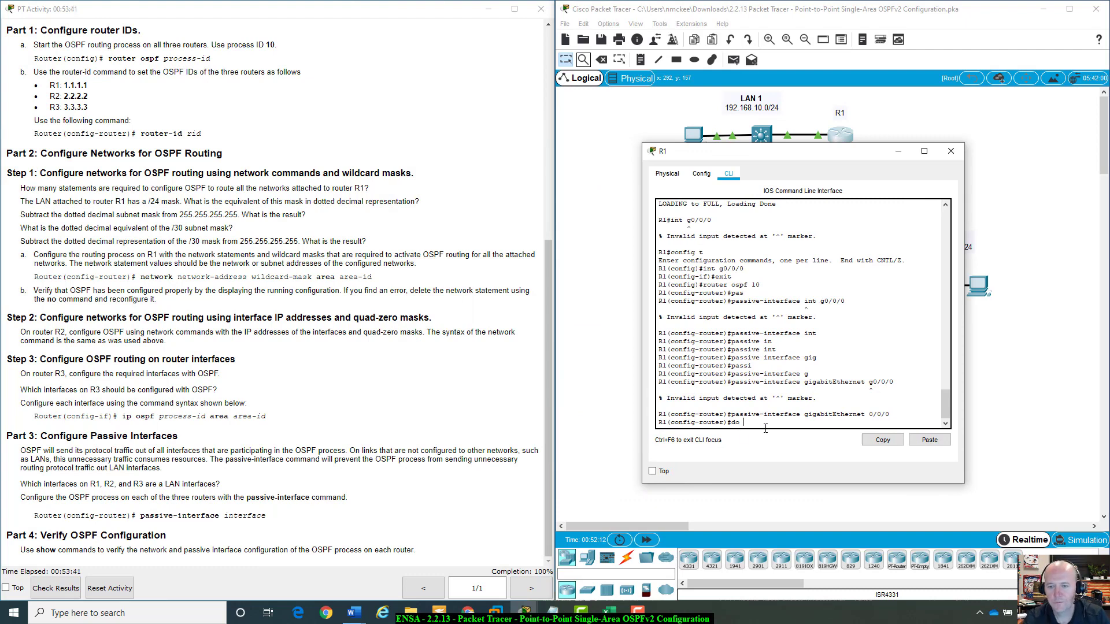
type("w")
key("BackSpace")
type("show ")
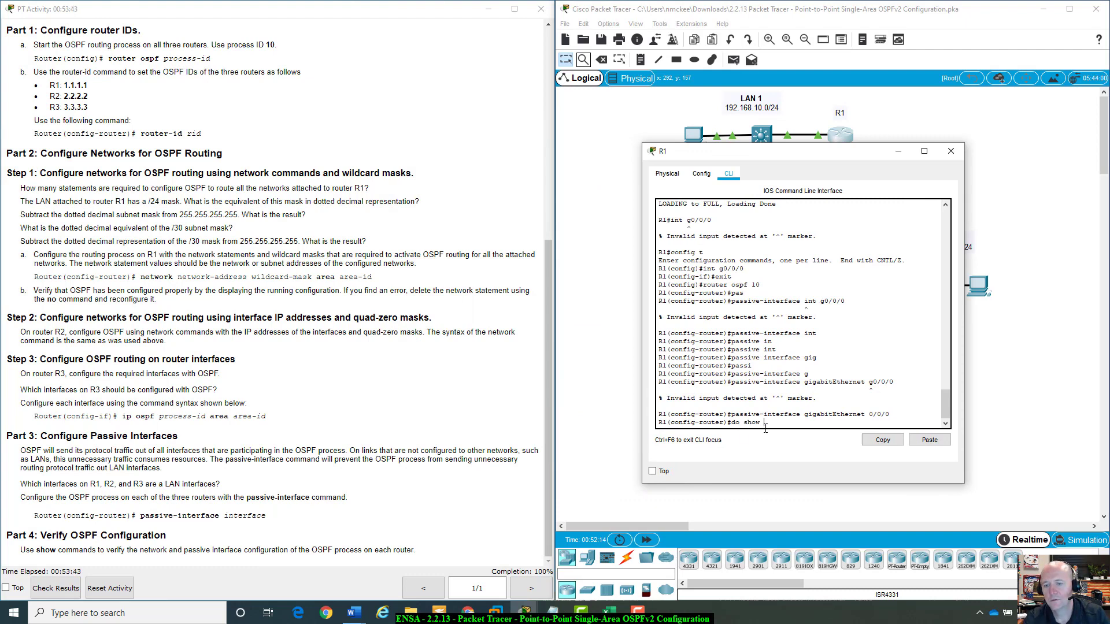
type("run")
key("Return")
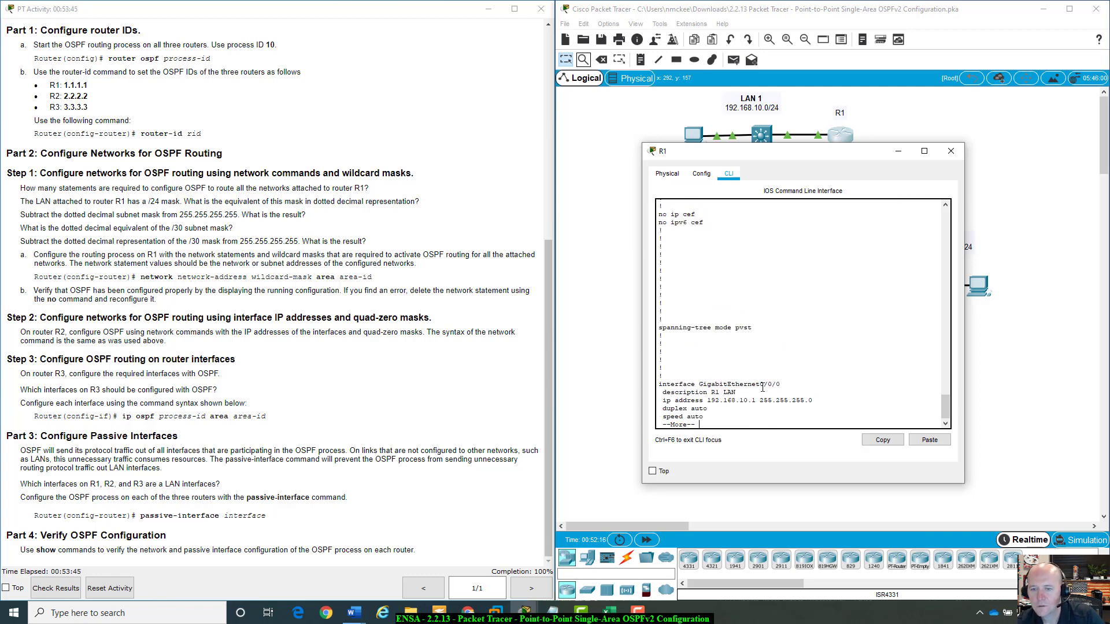
Page through R1's running configuration and examine the router ospf 10 network statements and wildcard masks.
key("space")
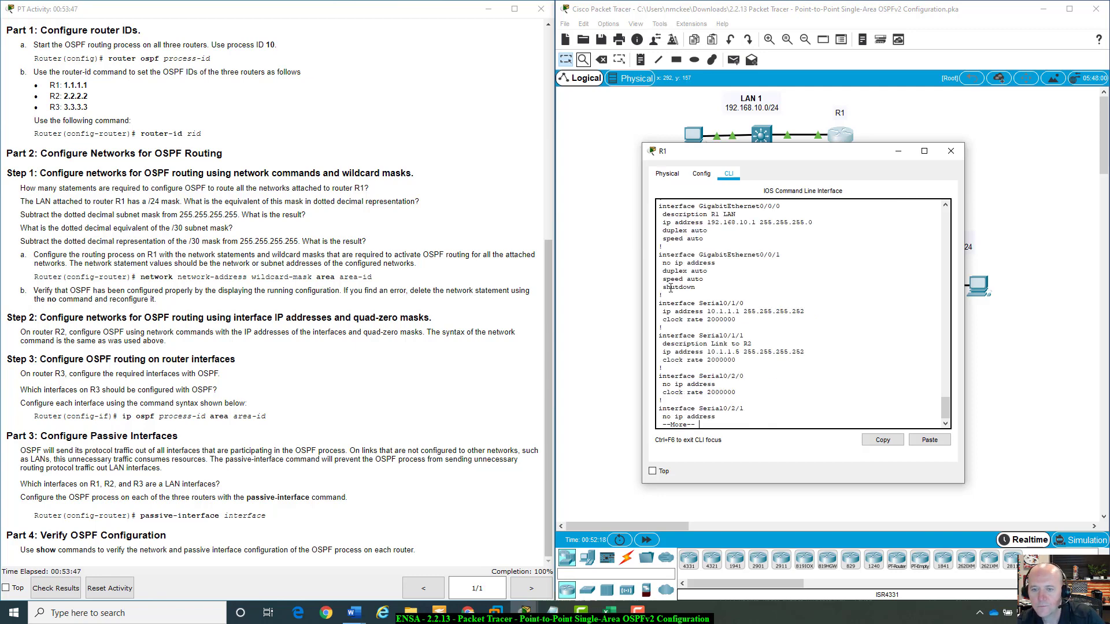
key("space")
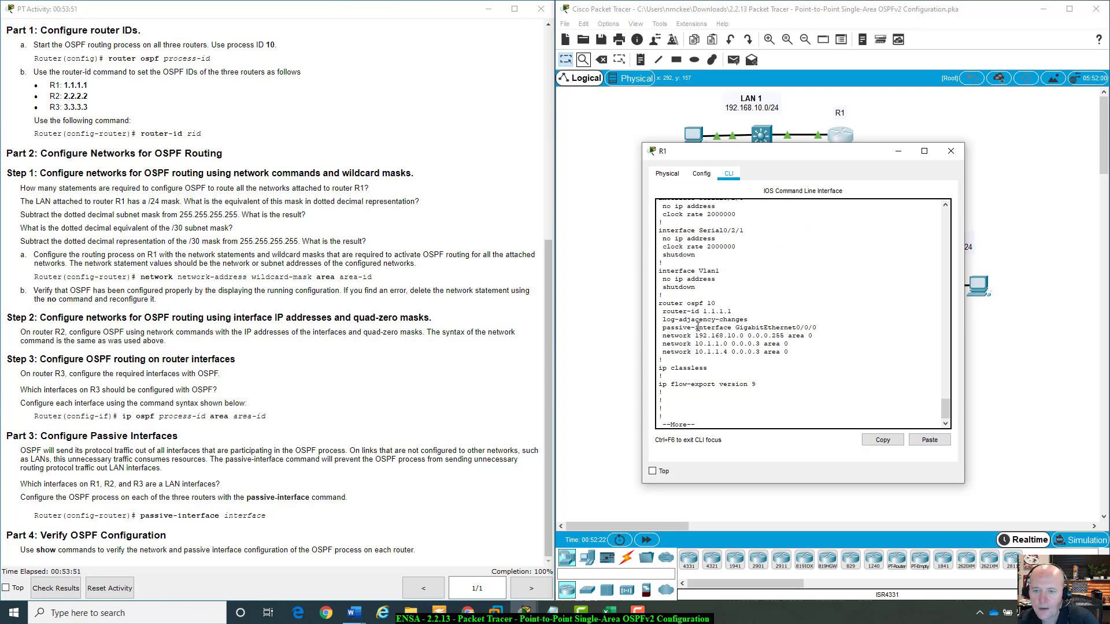
left_click_drag(693, 335, 744, 335)
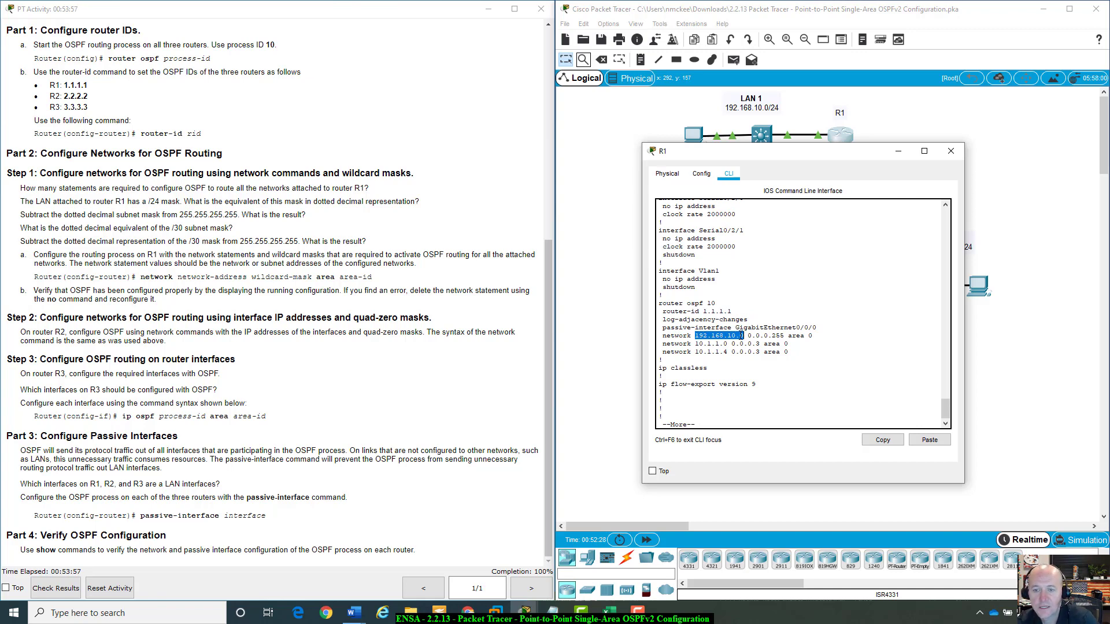
left_click(682, 353)
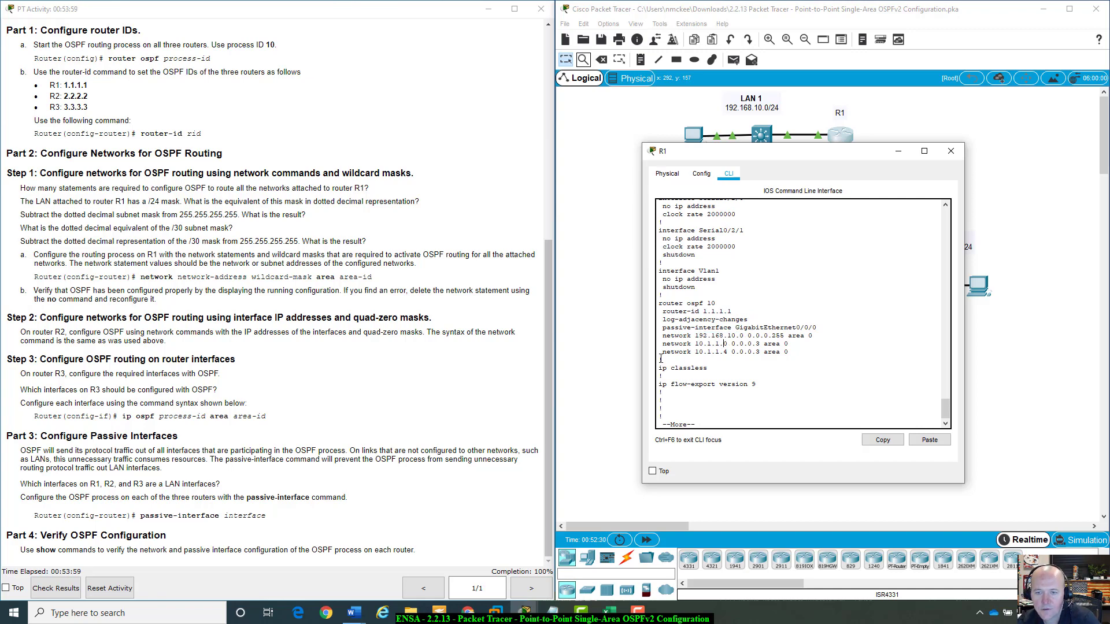
left_click_drag(696, 354, 788, 336)
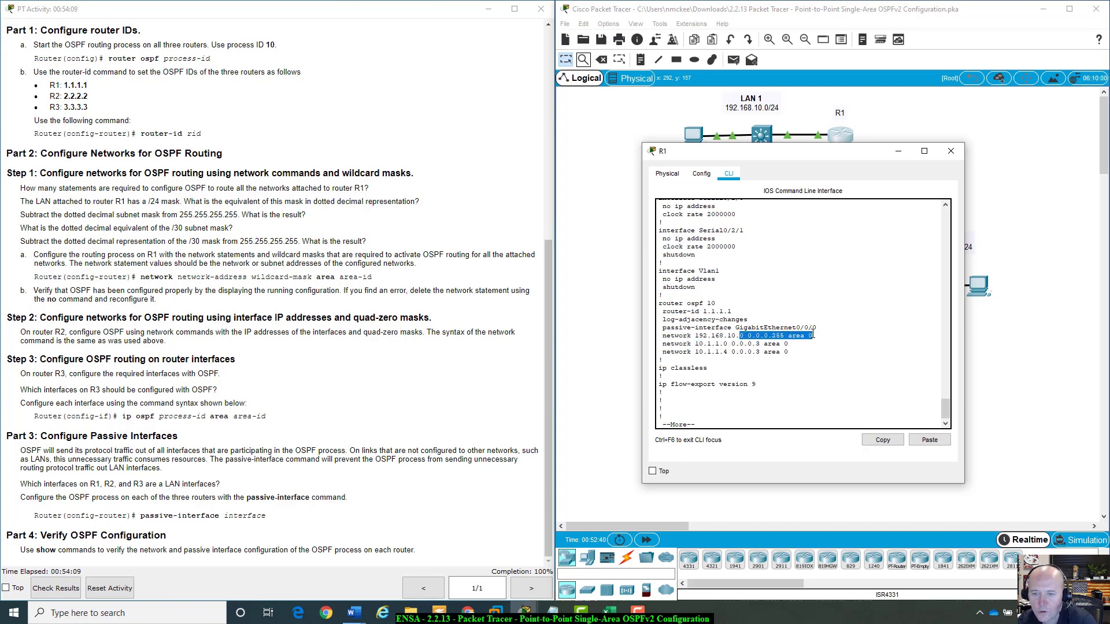
left_click(719, 335)
scroll(770, 287, "down", 1)
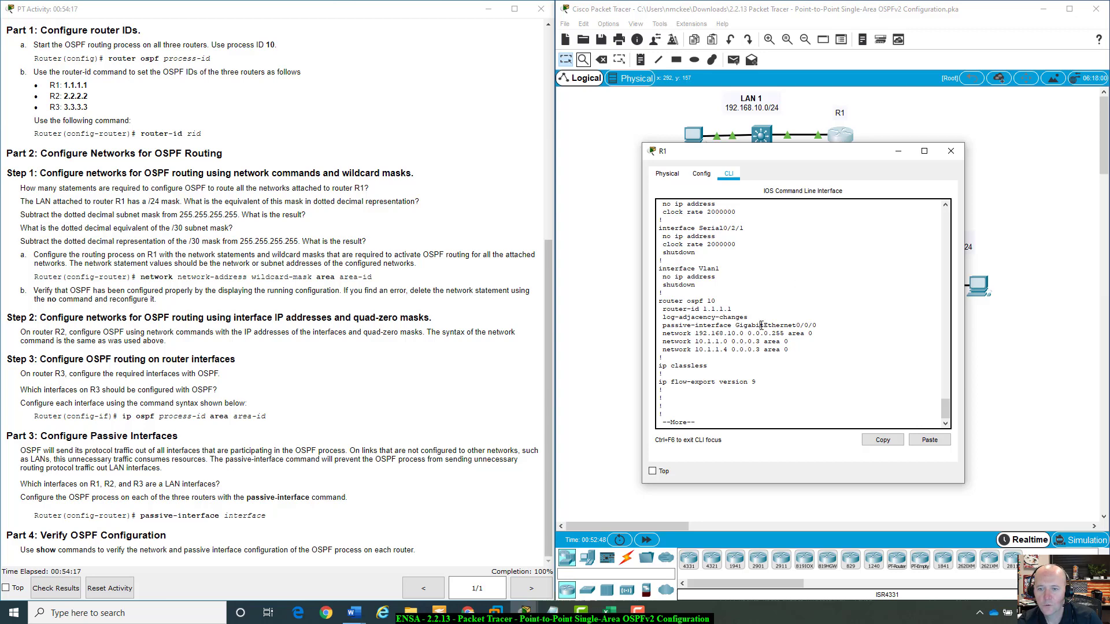
Review R1's earlier passive-interface commands in the CLI history, then close R1's window.
key("space")
scroll(760, 327, "up", 20)
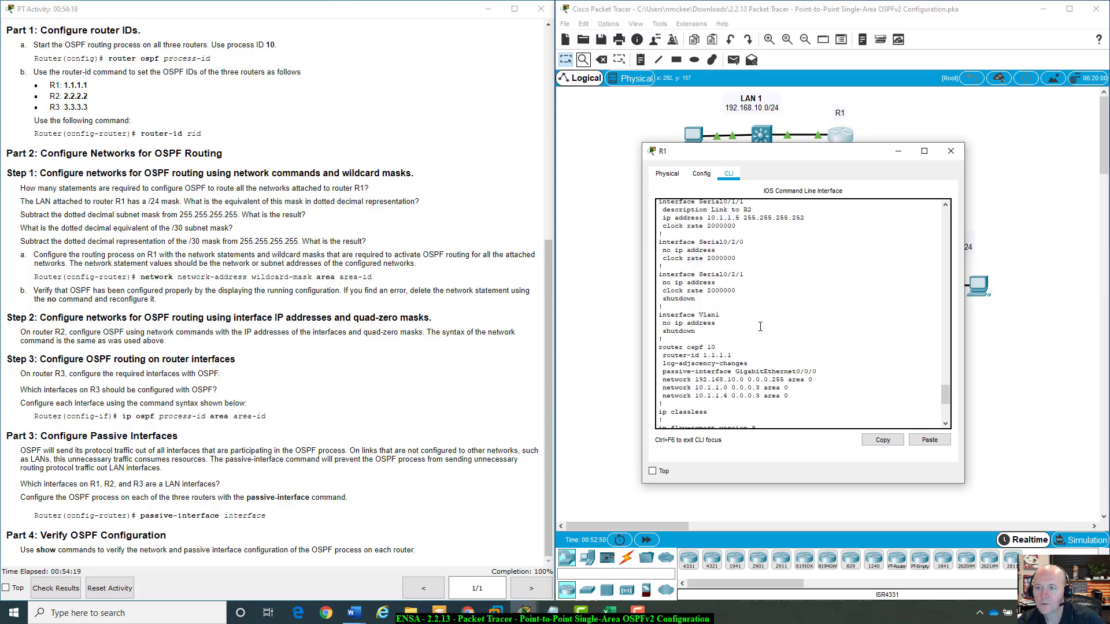
scroll(760, 327, "down", 20)
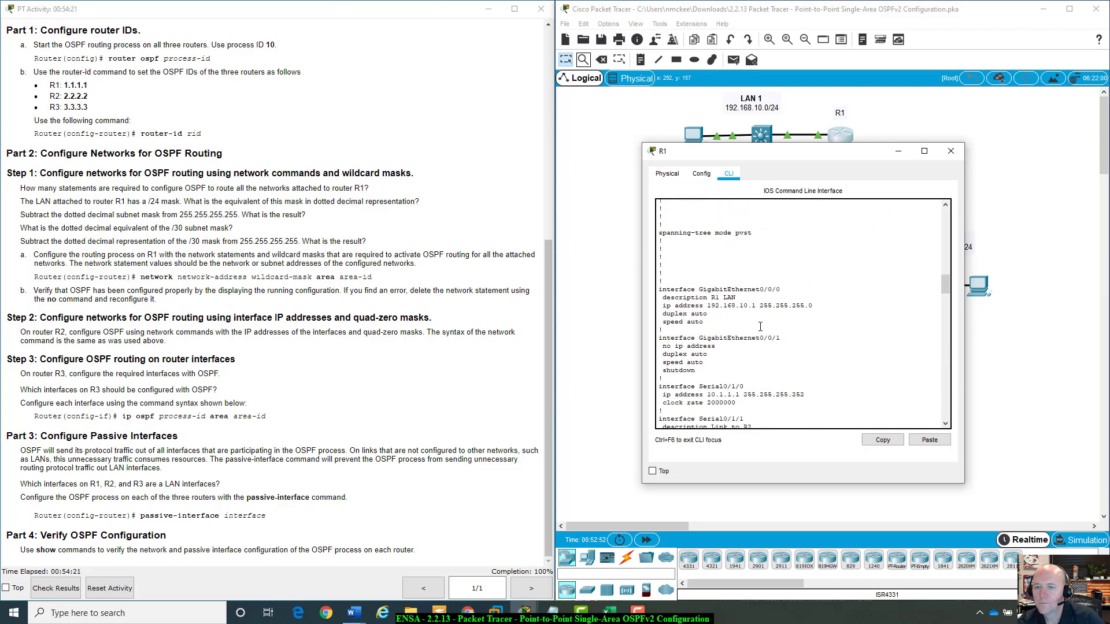
scroll(760, 327, "up", 7)
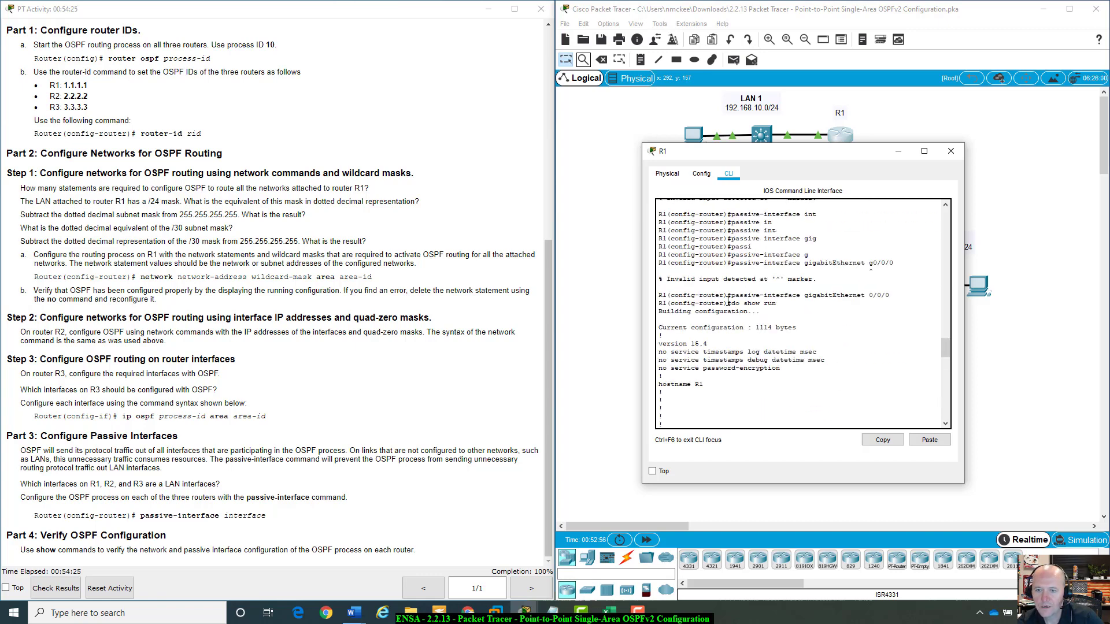
left_click_drag(786, 288, 821, 299)
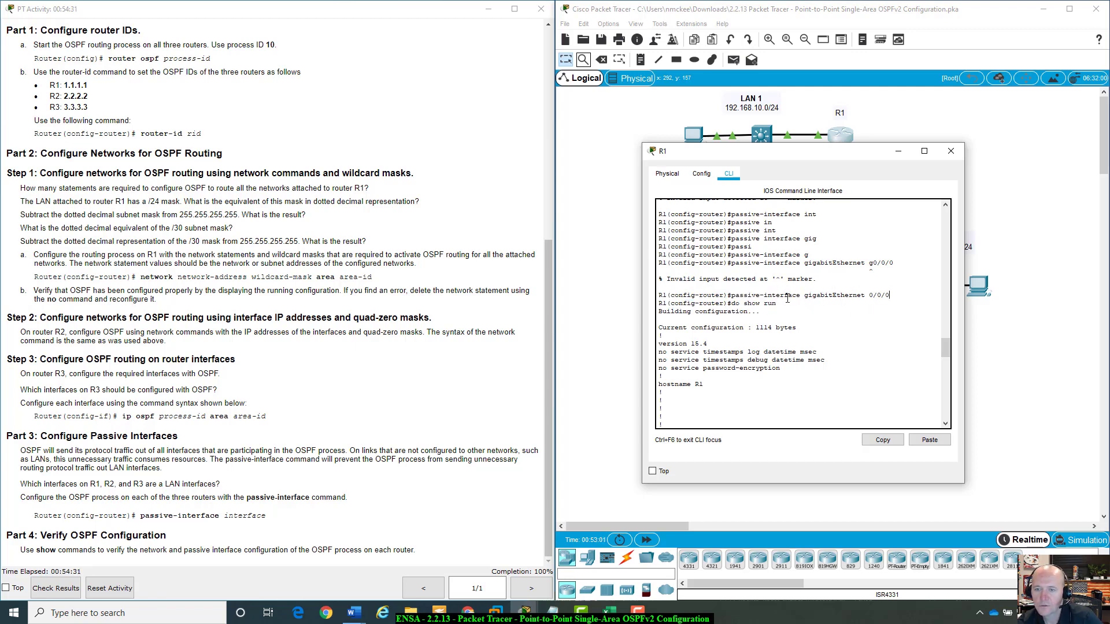
left_click_drag(805, 295, 890, 295)
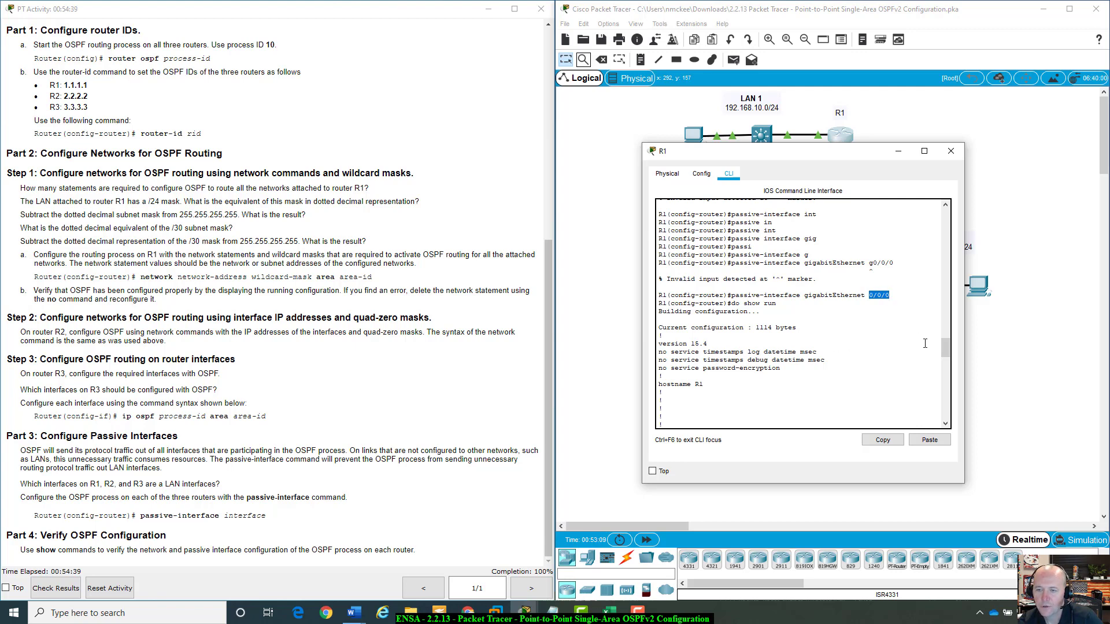
scroll(901, 350, "down", 5)
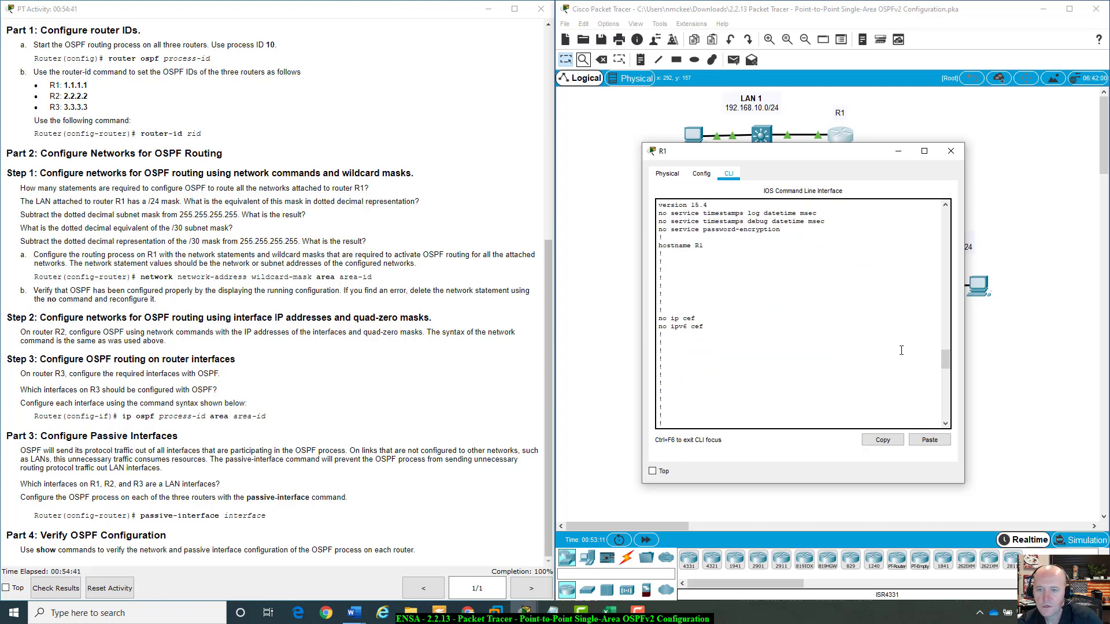
scroll(901, 350, "down", 10)
scroll(901, 350, "up", 15)
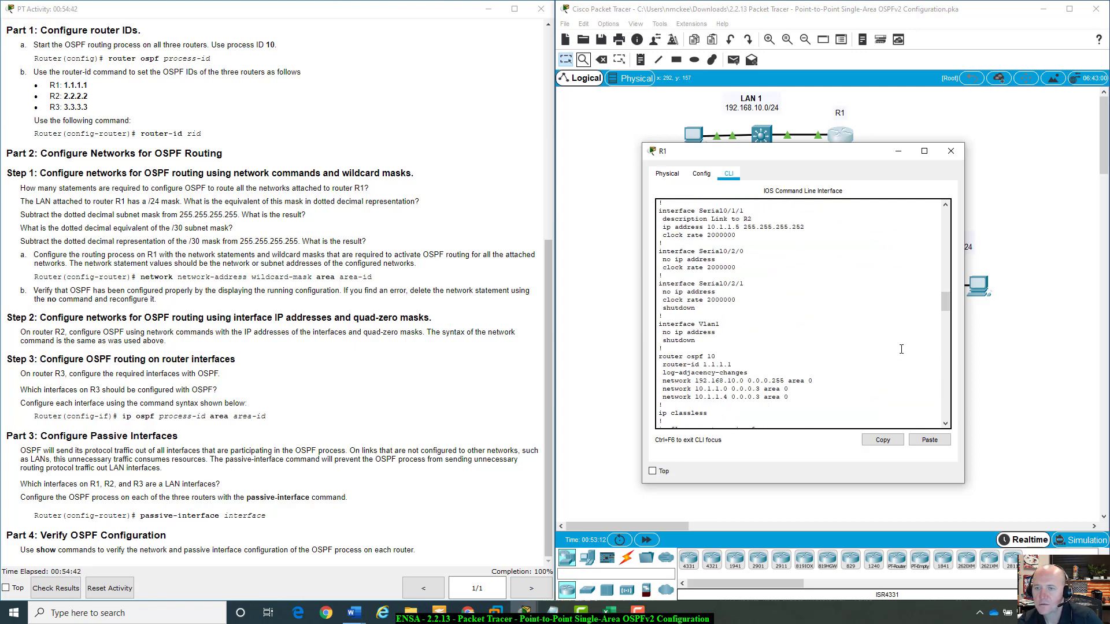
left_click(950, 152)
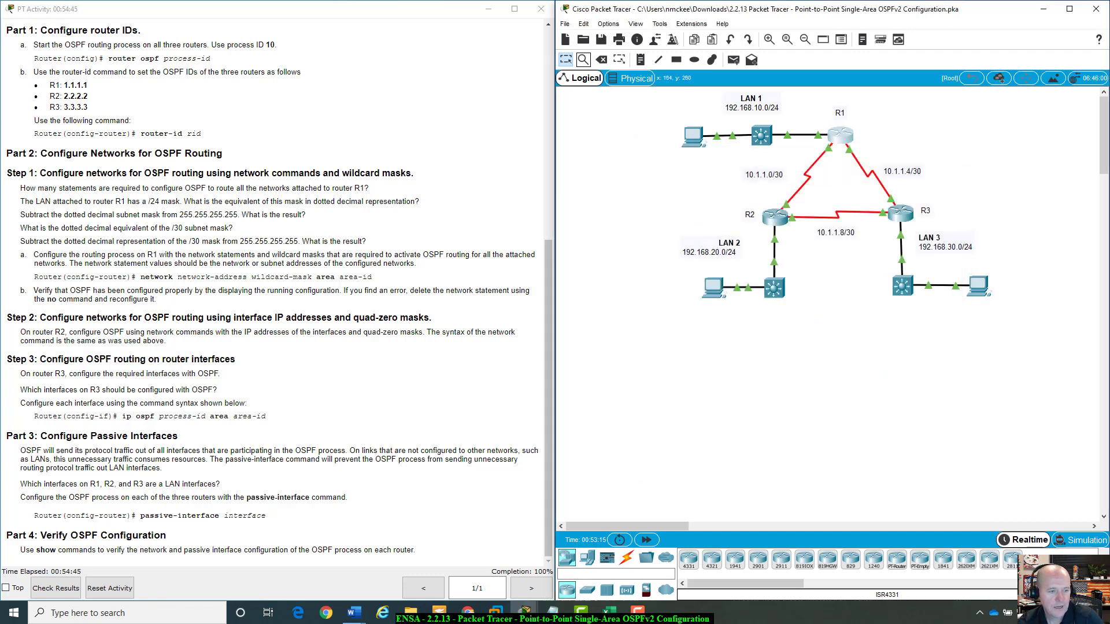